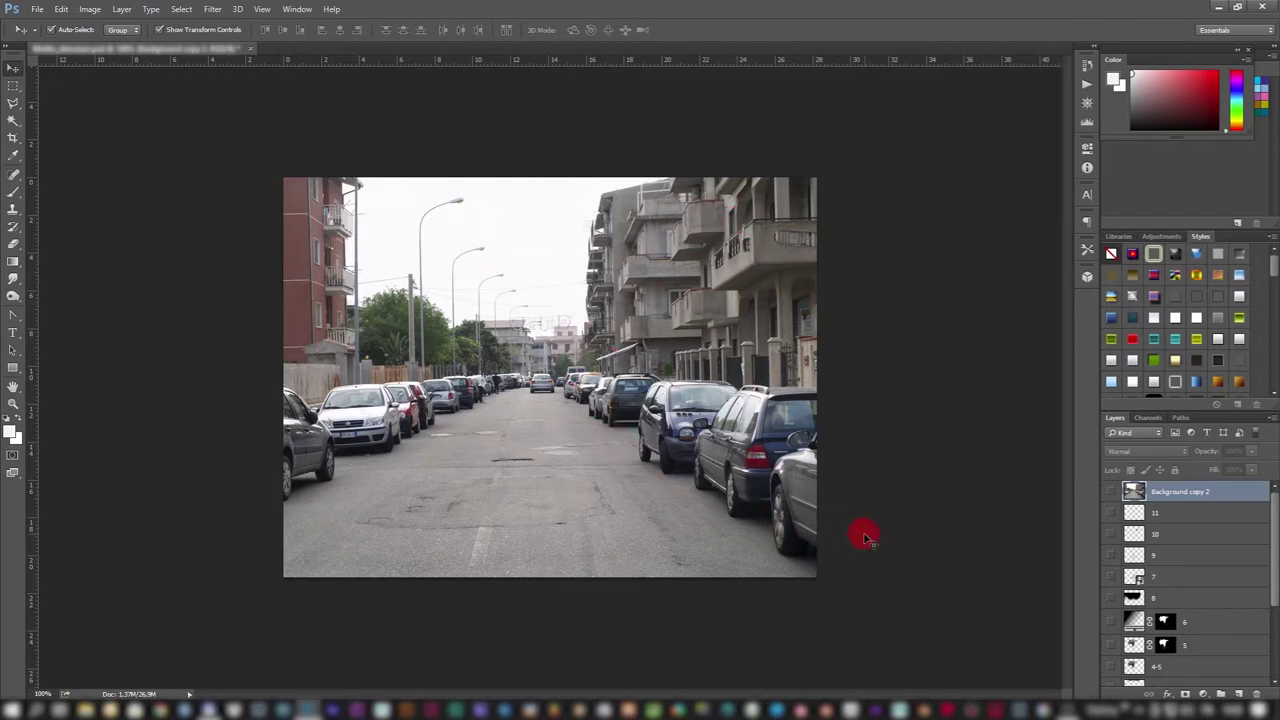
# Step: Preview the 2off cloudy sky, then make layer 1 active and choose the Magic Wand for its white sky
pyautogui.scroll(-2, 915, 505)
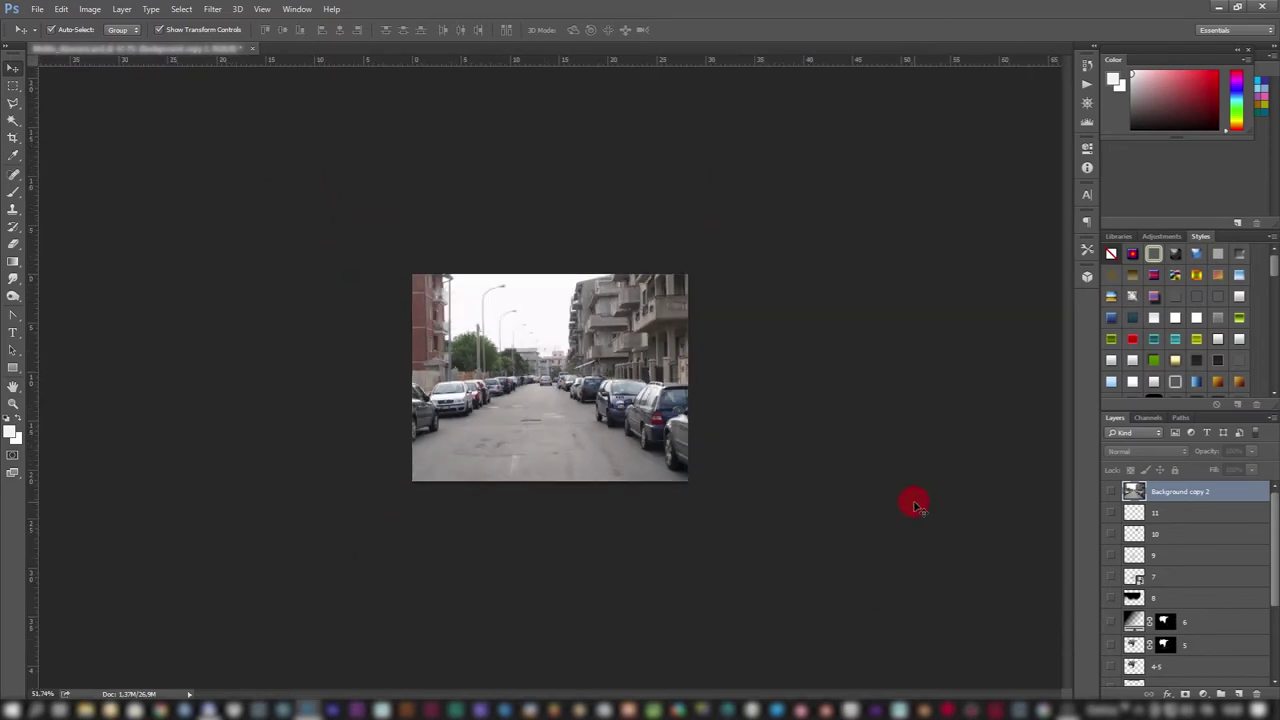
pyautogui.scroll(2, 520, 477)
pyautogui.scroll(2, 600, 480)
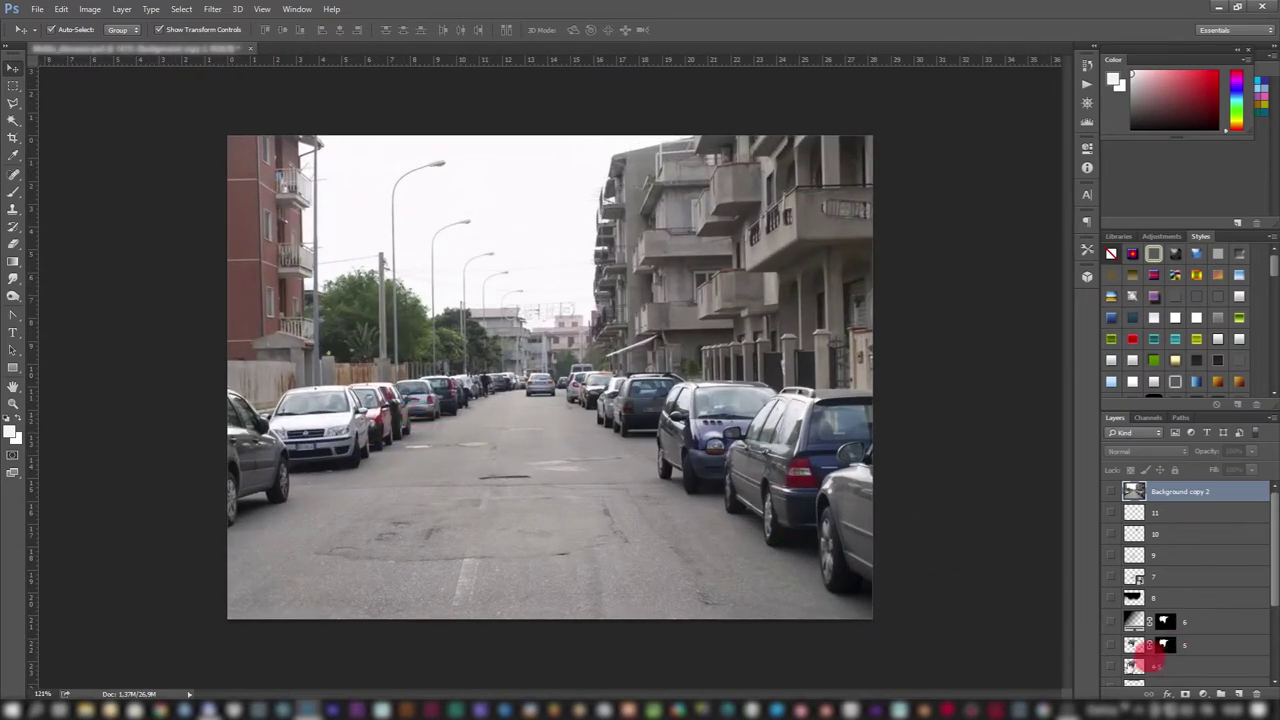
pyautogui.scroll(-3, 1140, 600)
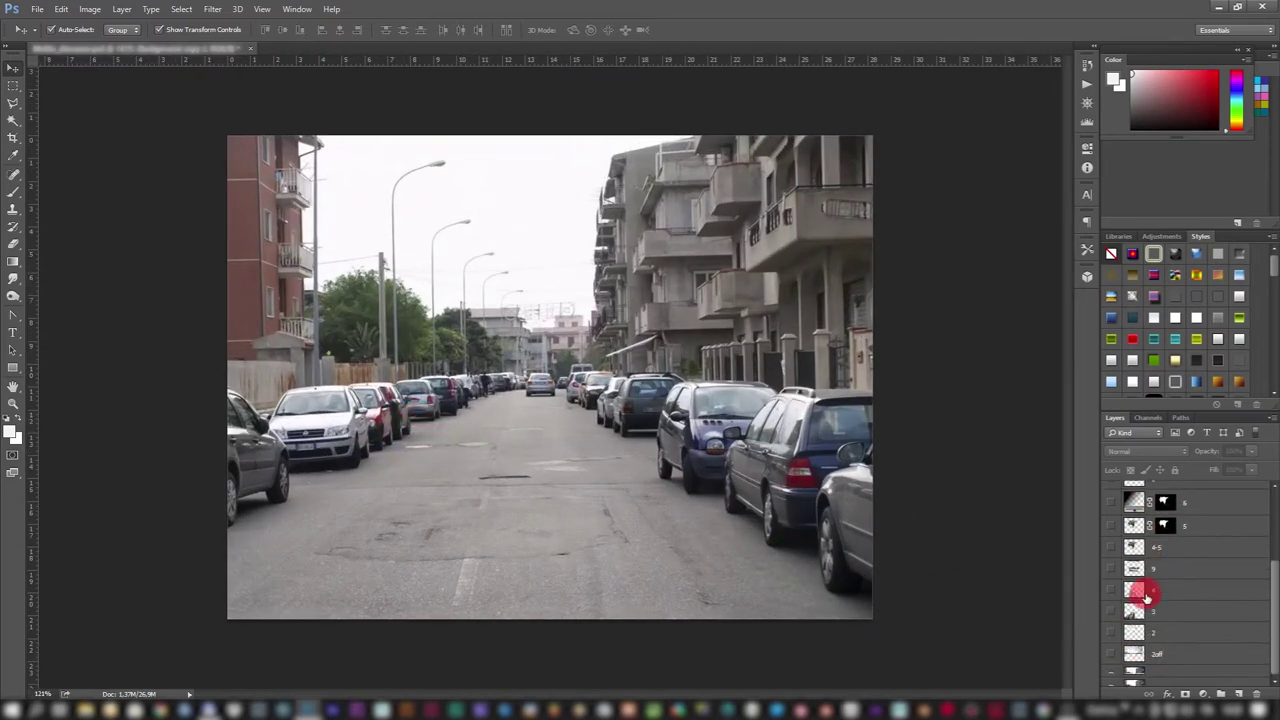
pyautogui.click(1110, 654)
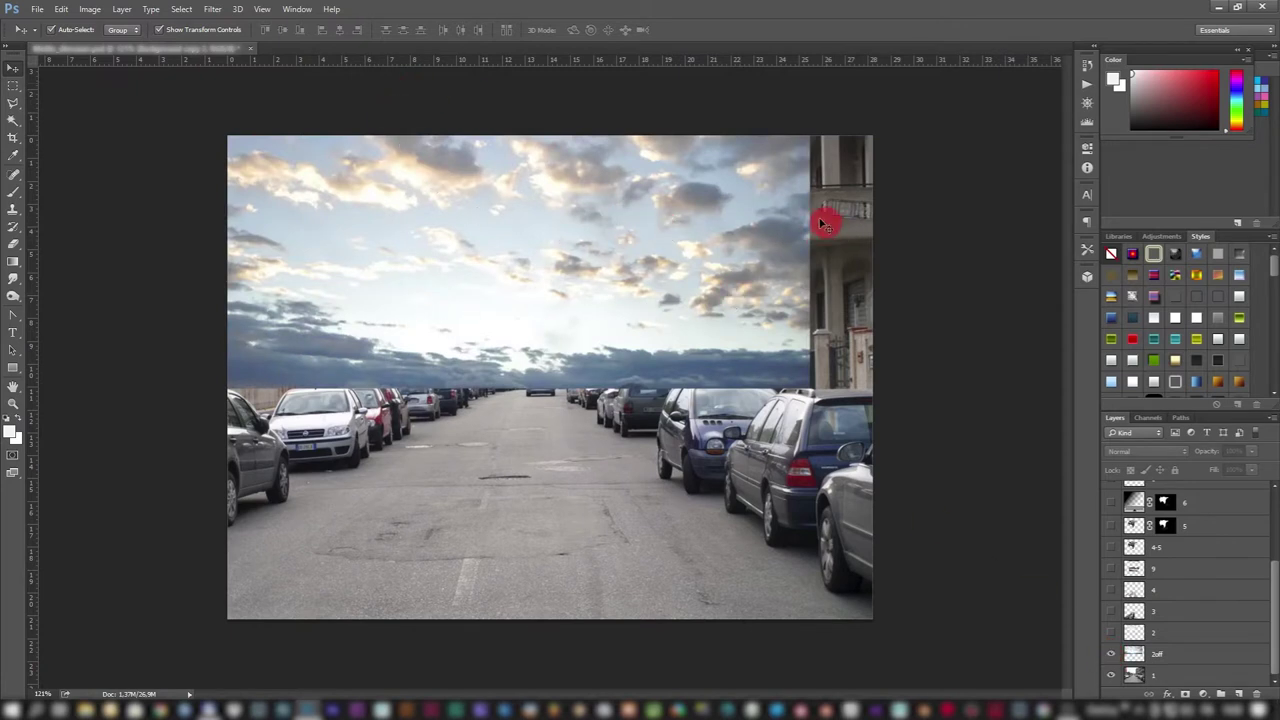
pyautogui.click(1110, 654)
pyautogui.click(1163, 675)
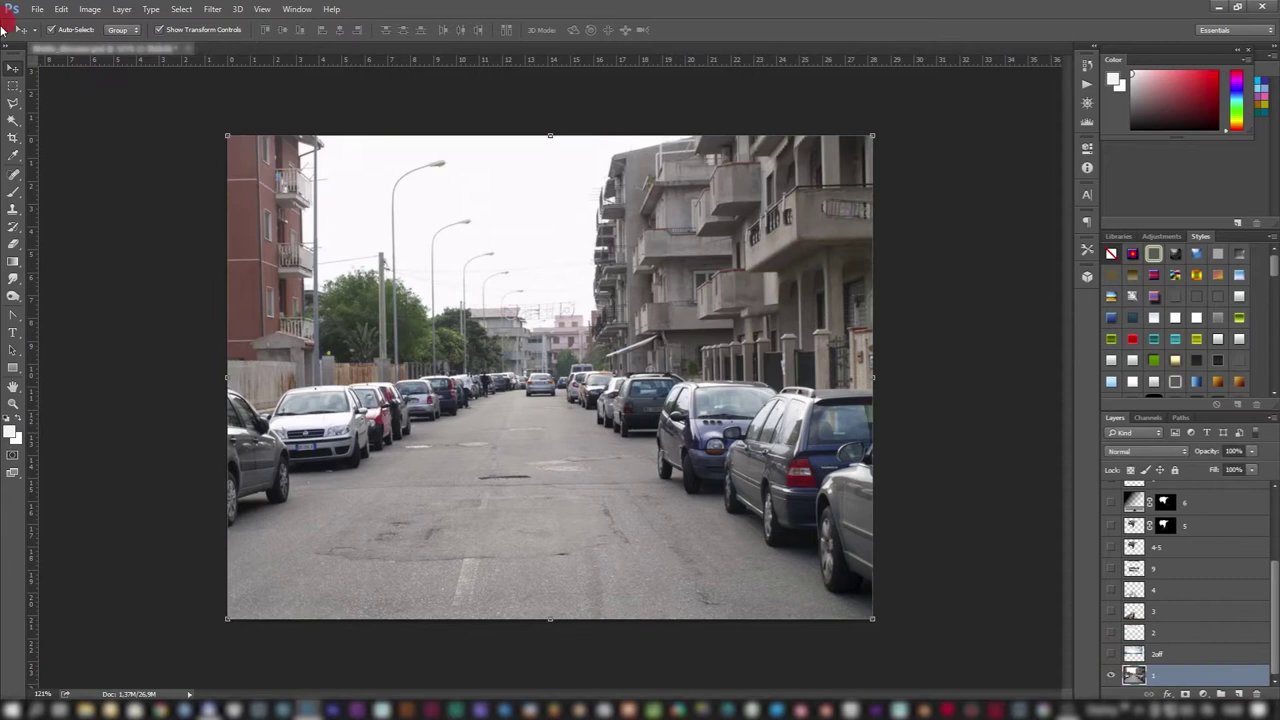
pyautogui.click(12, 121)
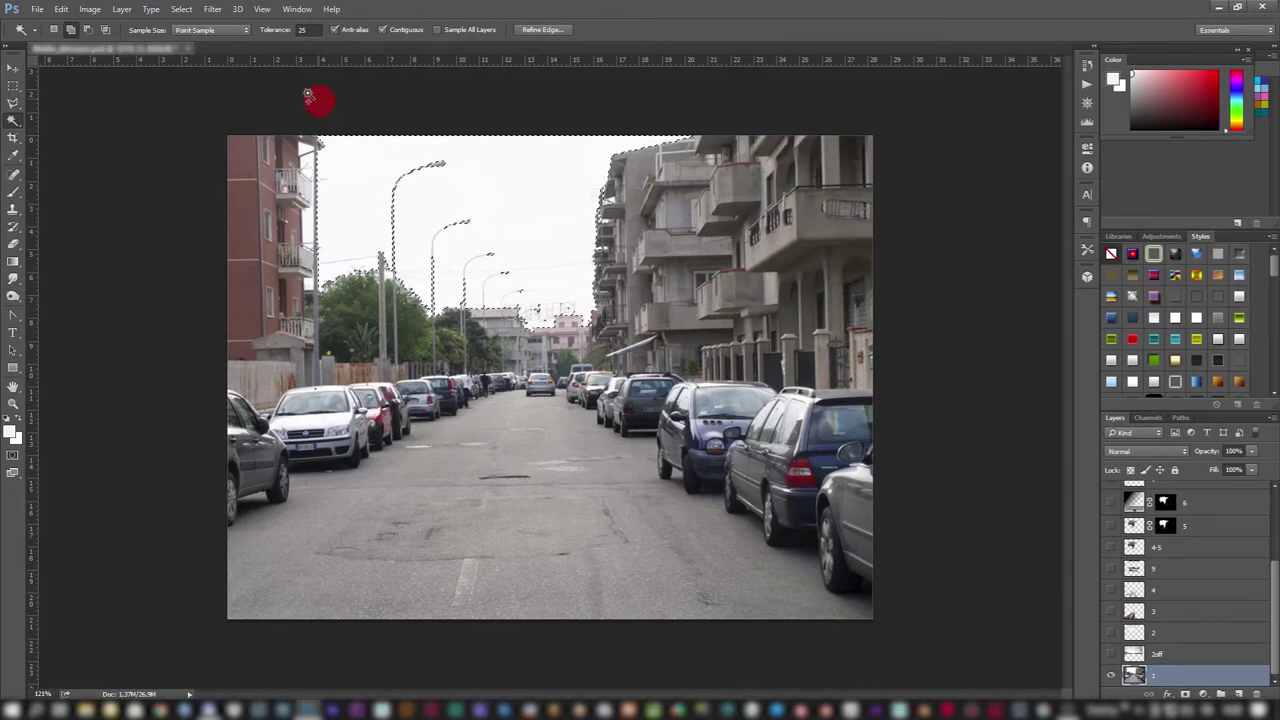
# Step: Switch the Magic Wand to Add to Selection and add the sky patches beside the pole and building
pyautogui.scroll(2, 293, 148)
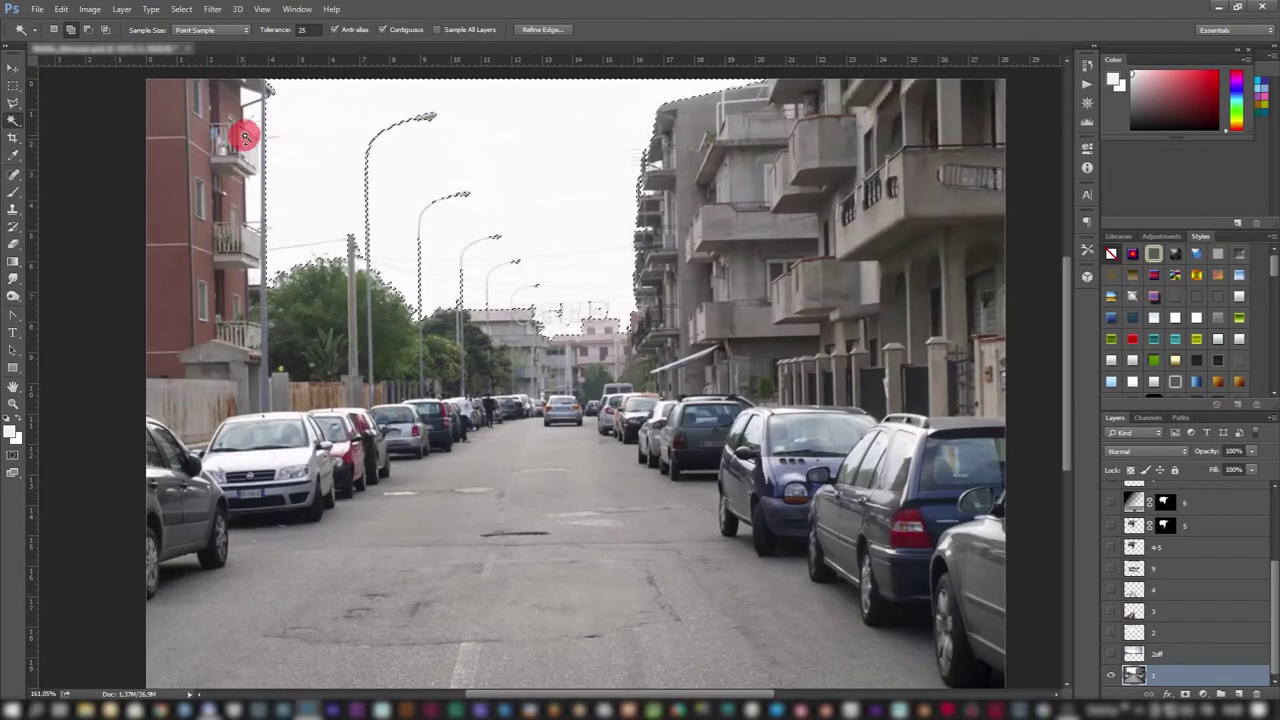
pyautogui.scroll(1, 243, 129)
pyautogui.scroll(2, 214, 86)
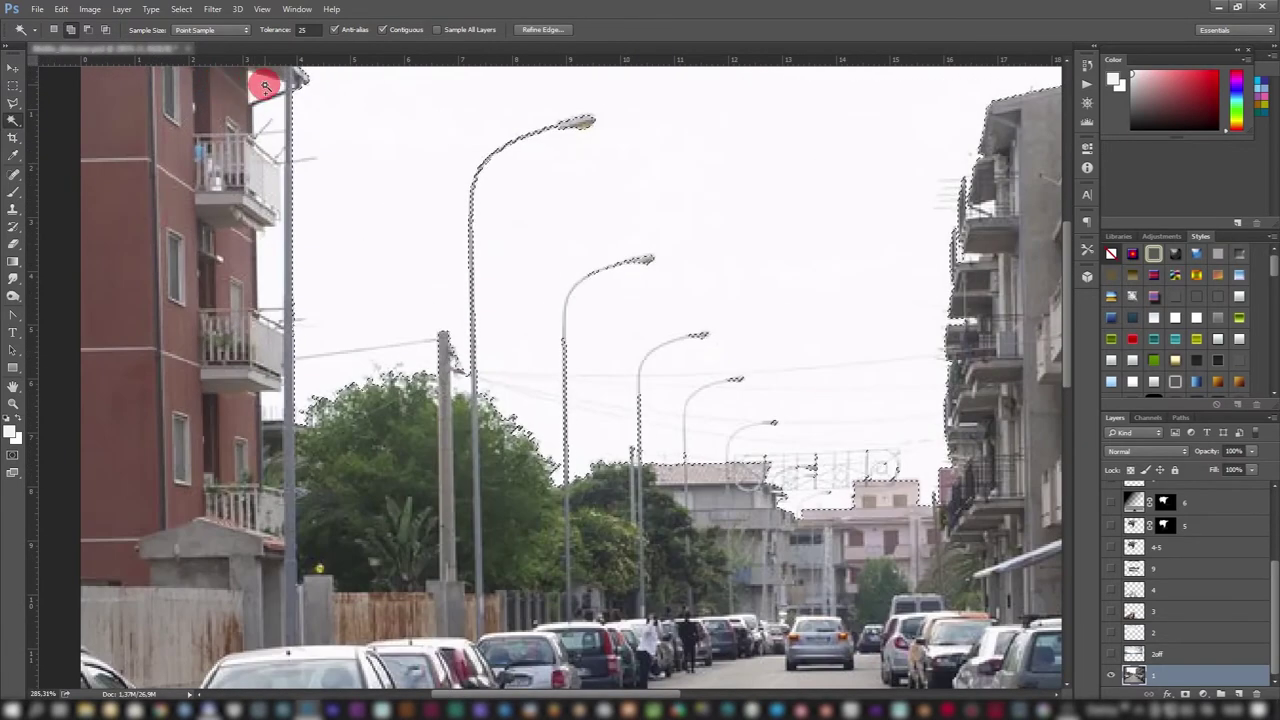
pyautogui.click(87, 30)
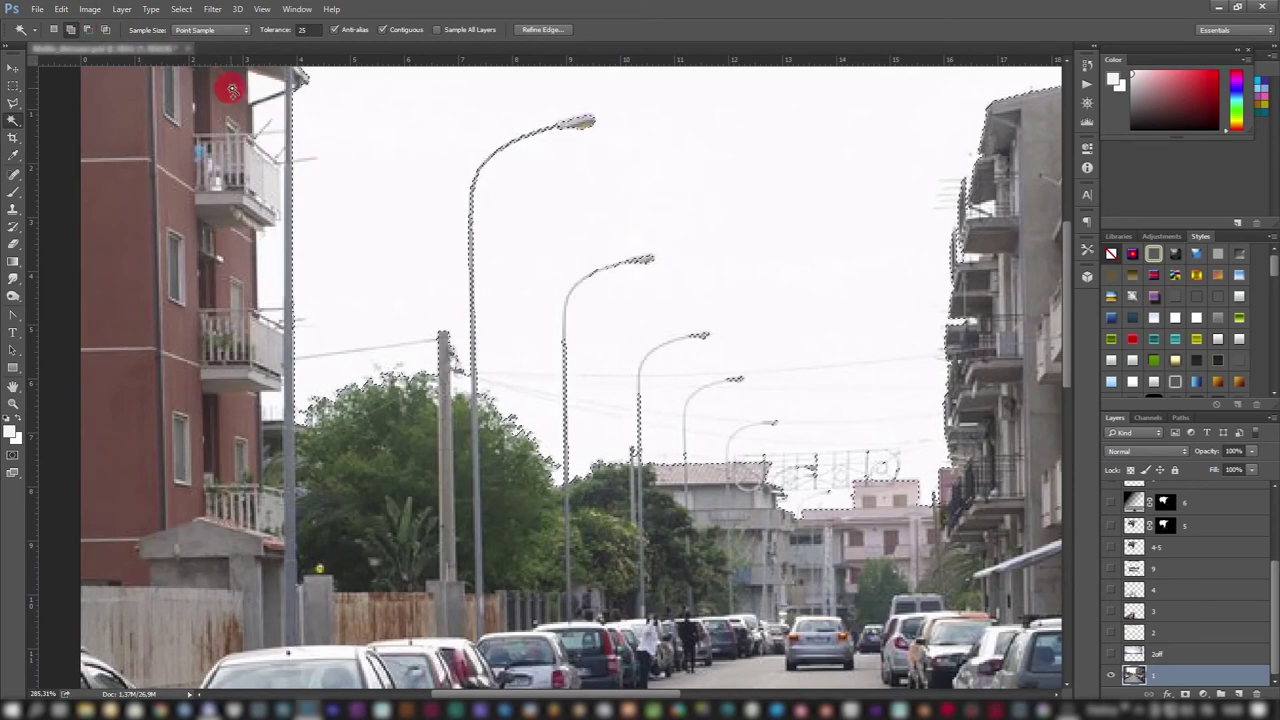
pyautogui.click(258, 86)
pyautogui.click(269, 109)
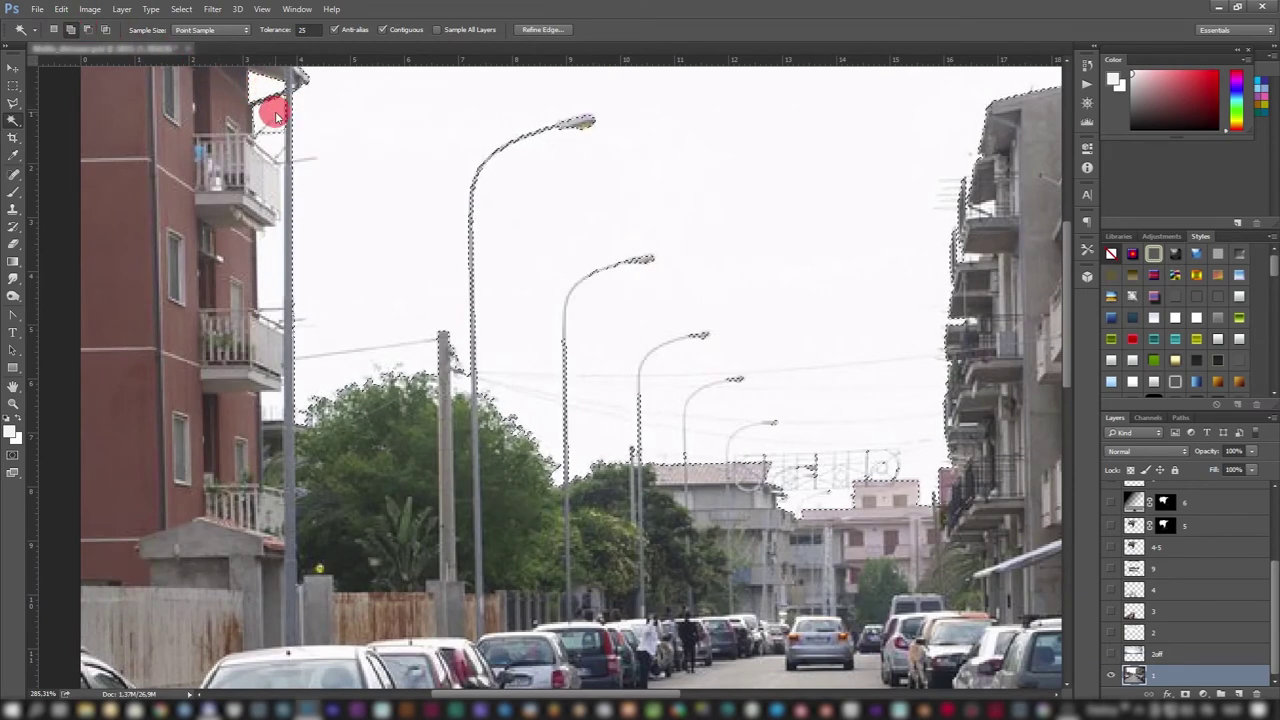
pyautogui.click(268, 262)
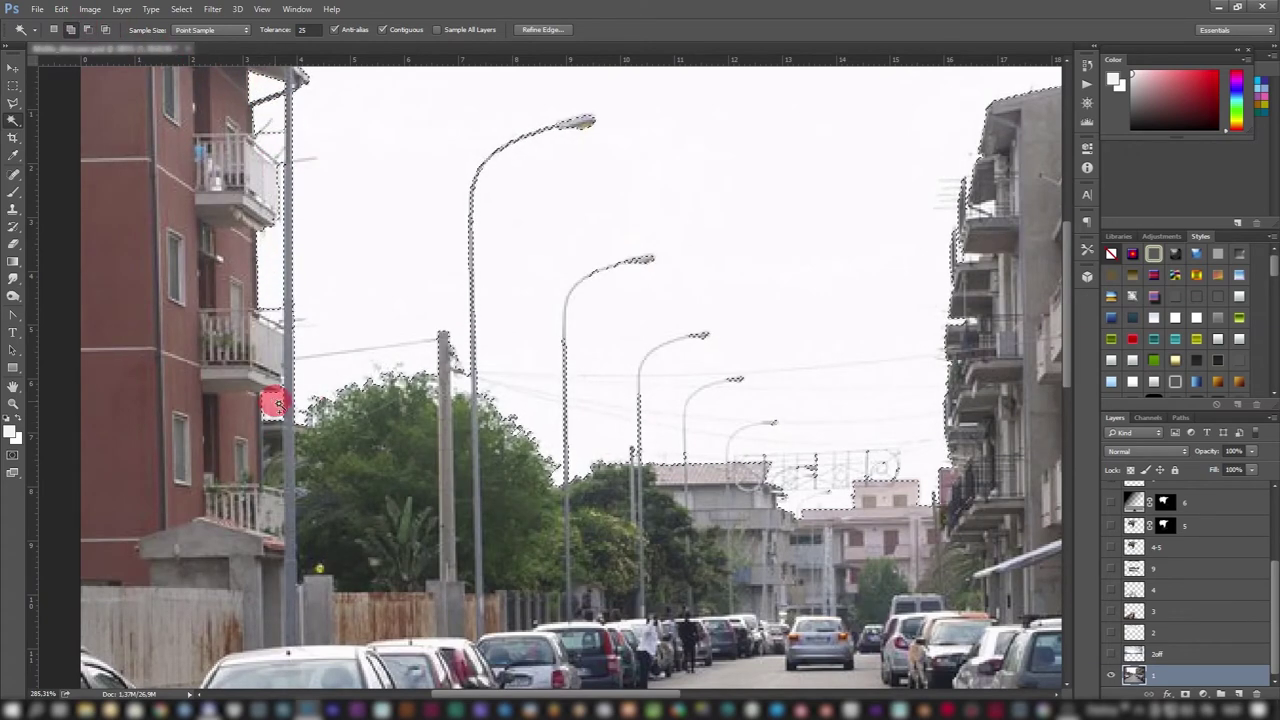
# Step: Add another small sky gap among the distant buildings and wires to the selection
pyautogui.scroll(-3, 450, 310)
pyautogui.scroll(2, 378, 300)
pyautogui.scroll(2, 329, 306)
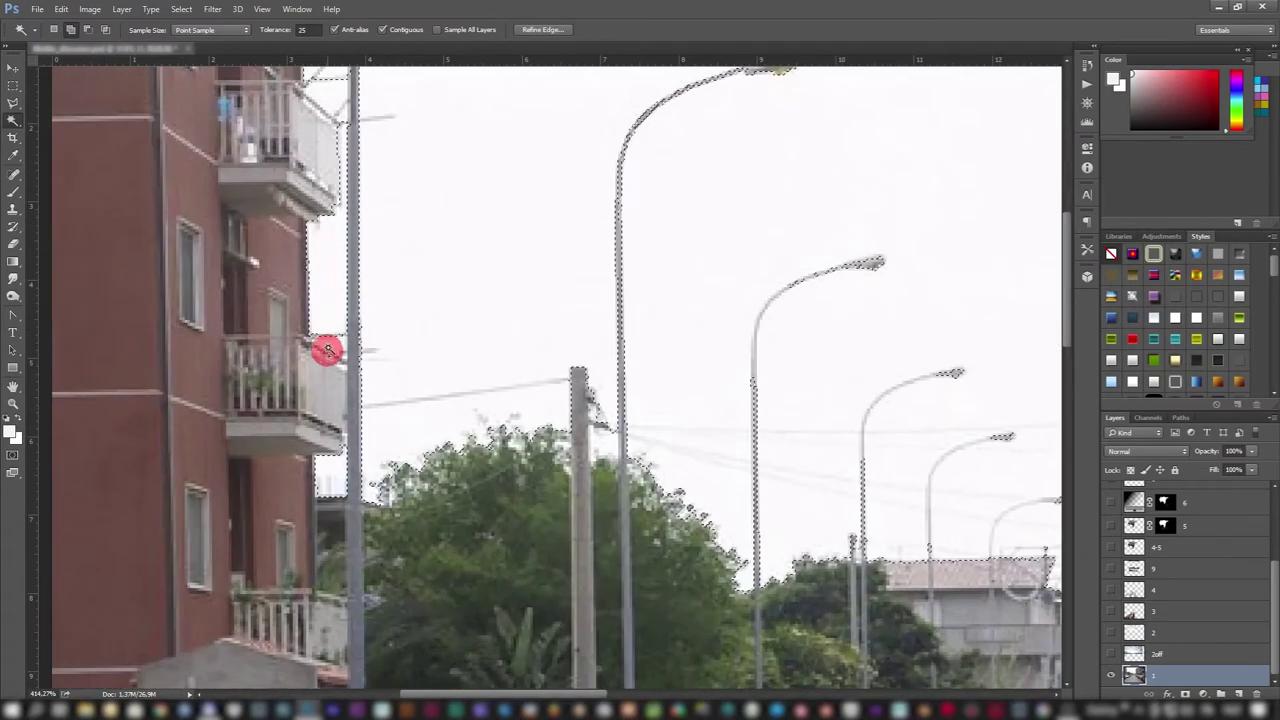
pyautogui.scroll(-3, 507, 343)
pyautogui.scroll(-1, 471, 329)
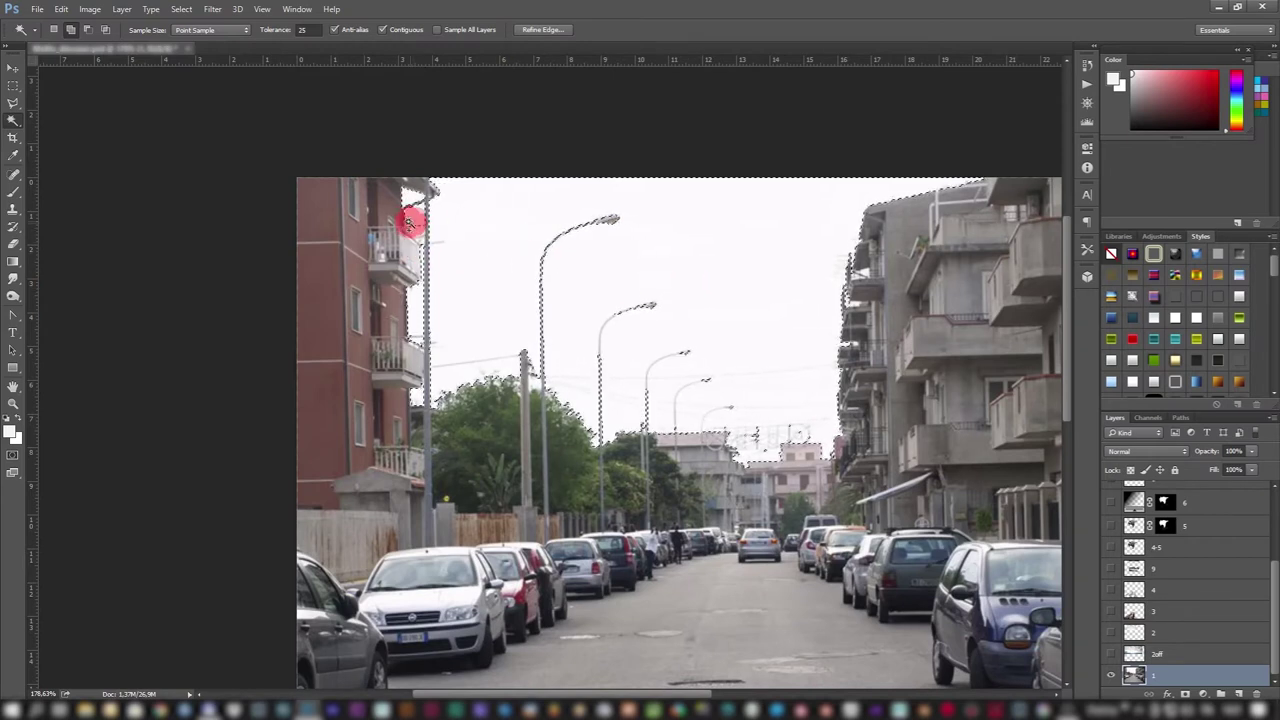
pyautogui.click(456, 165)
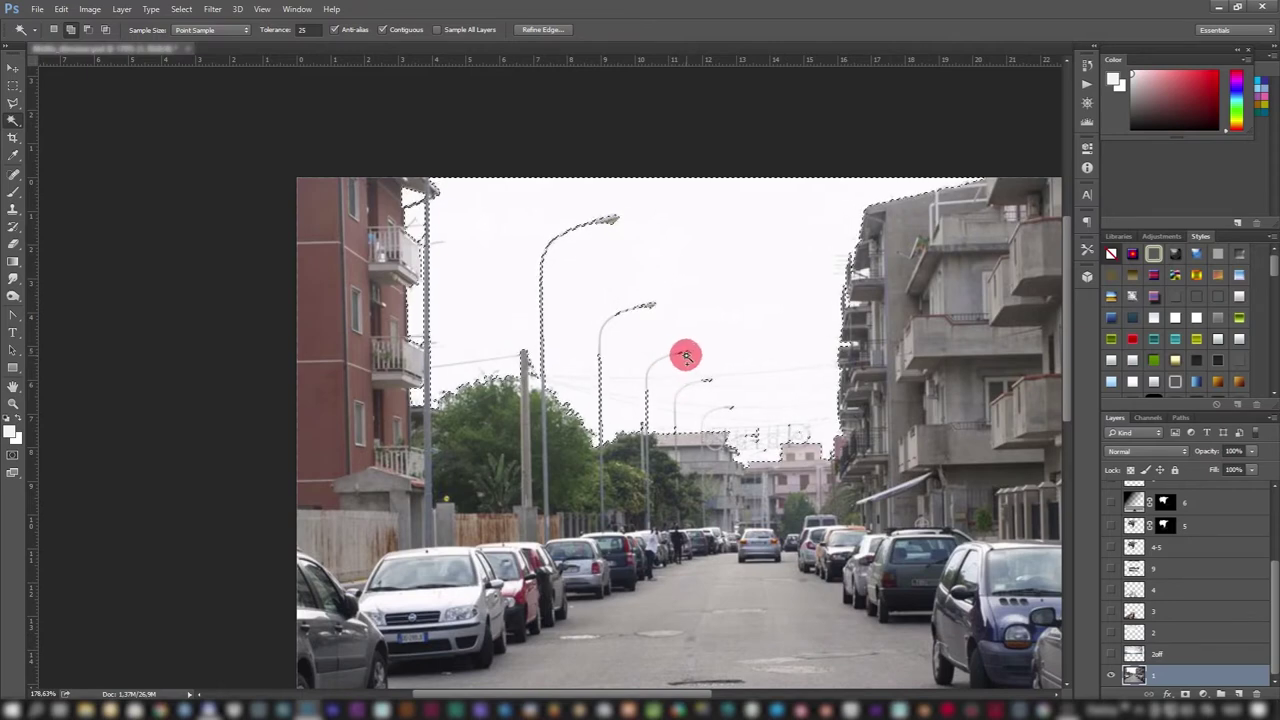
pyautogui.scroll(1, 709, 368)
pyautogui.scroll(1, 723, 371)
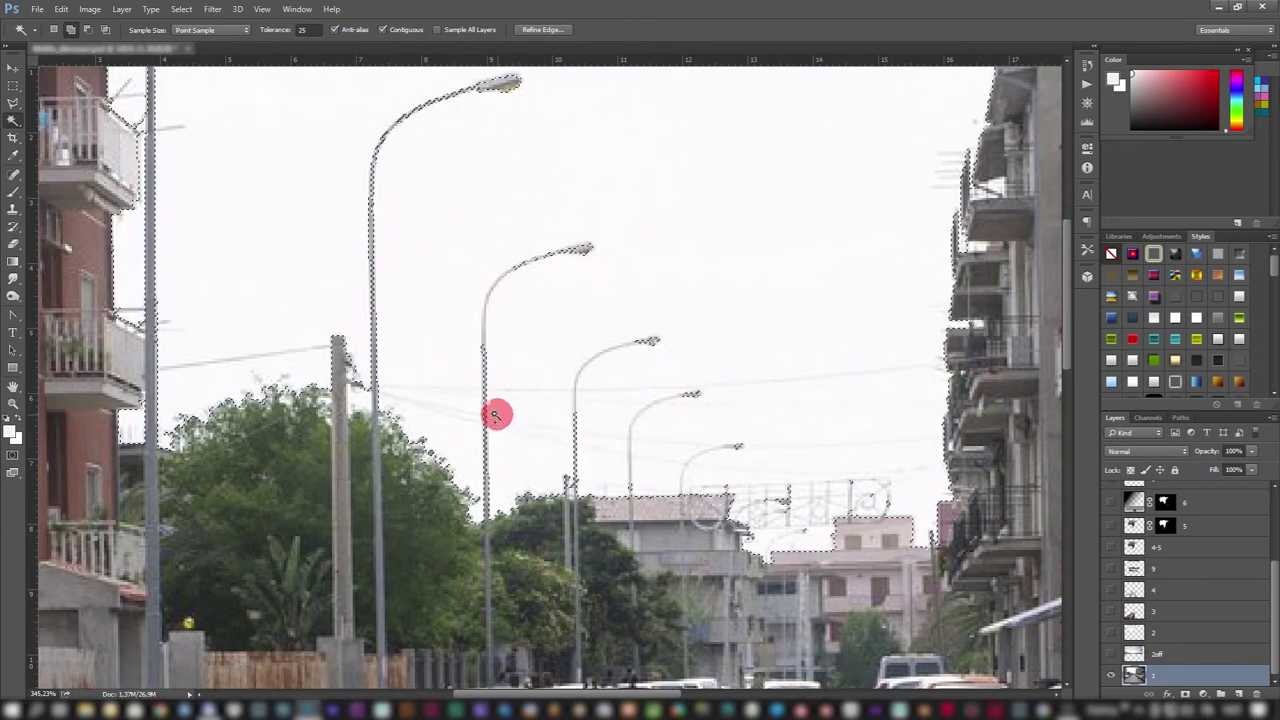
pyautogui.scroll(-3, 487, 411)
pyautogui.scroll(-1, 610, 360)
pyautogui.scroll(1, 643, 354)
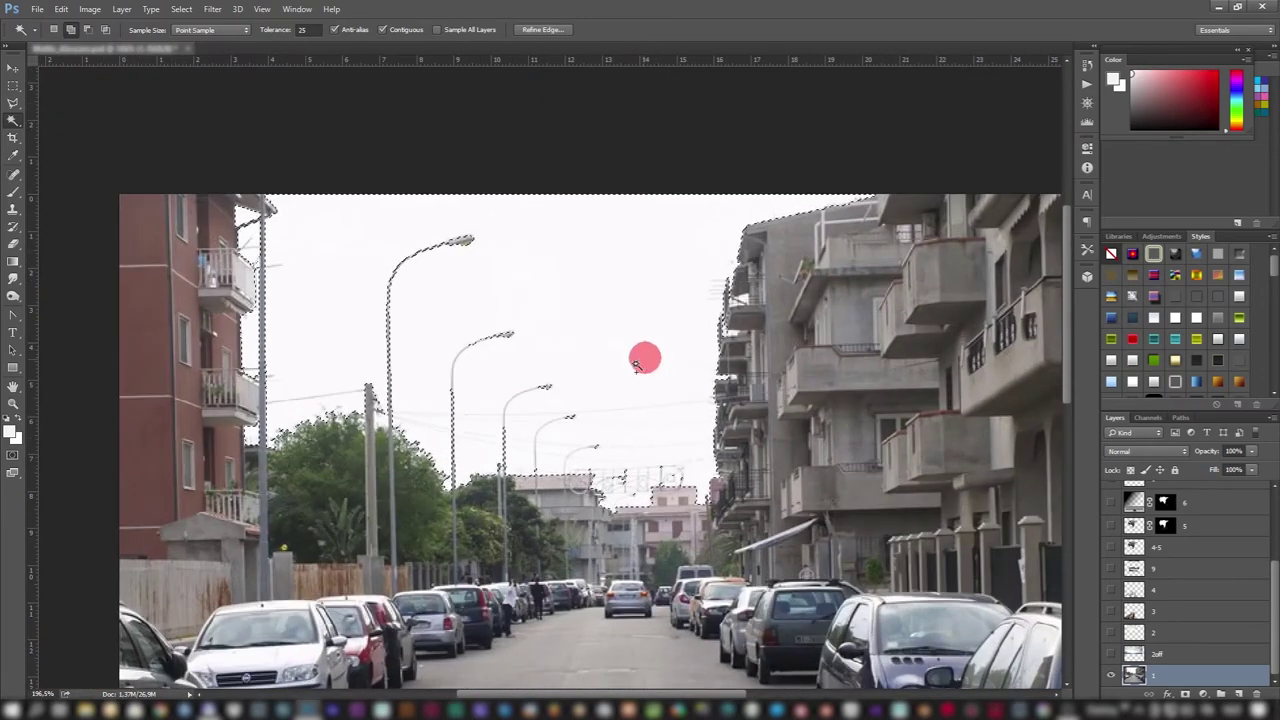
pyautogui.scroll(3, 563, 389)
pyautogui.scroll(-1, 553, 410)
pyautogui.scroll(-2, 543, 426)
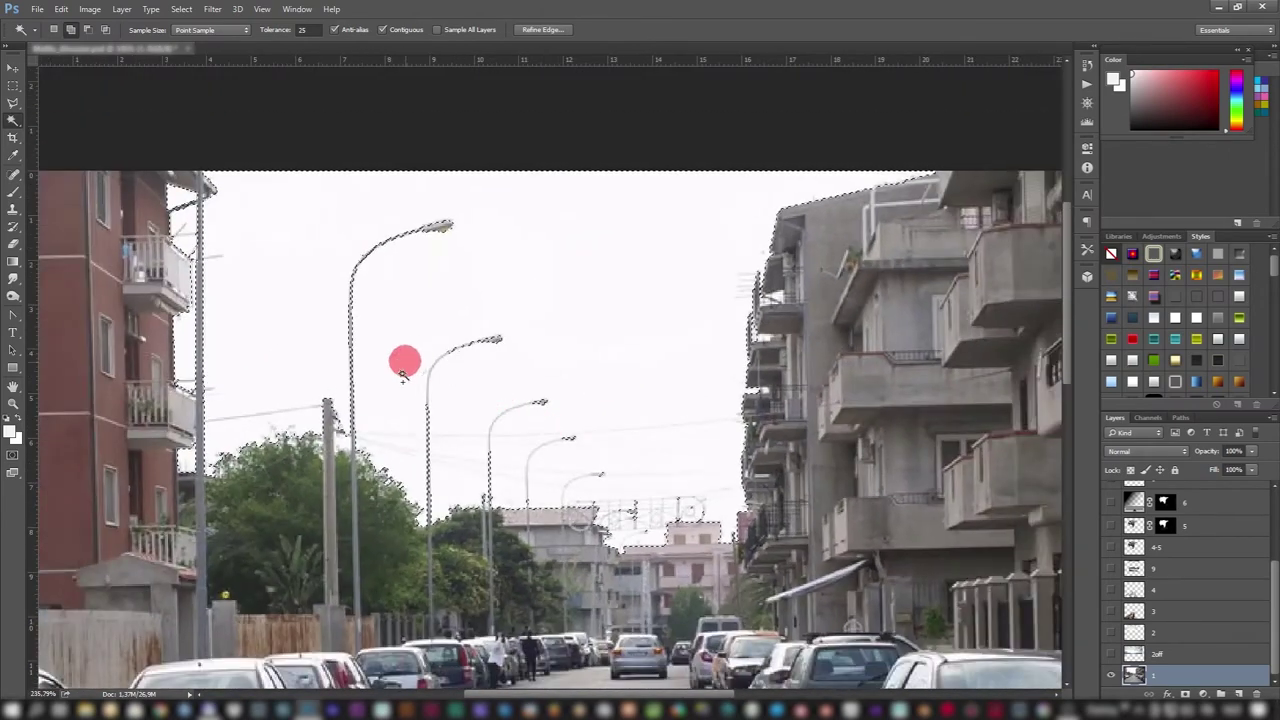
pyautogui.scroll(-1, 403, 360)
pyautogui.scroll(-1, 440, 470)
pyautogui.scroll(-2, 426, 483)
pyautogui.scroll(2, 415, 350)
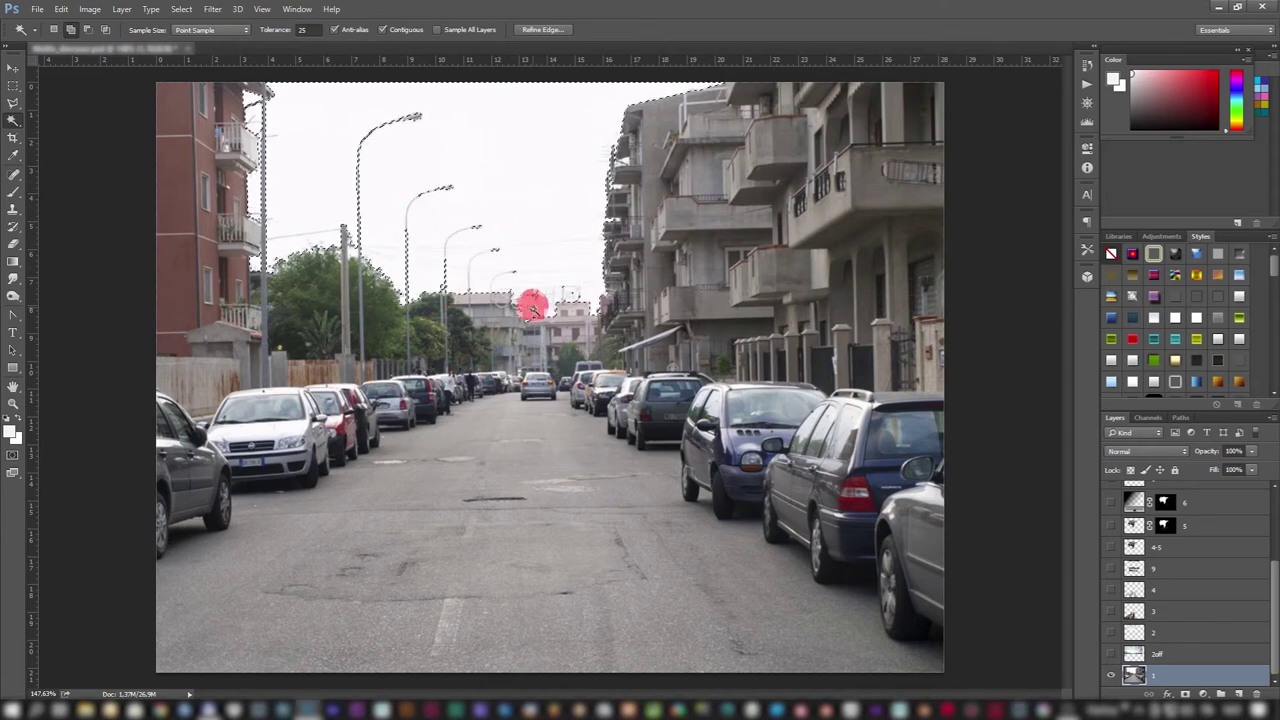
pyautogui.scroll(2, 531, 305)
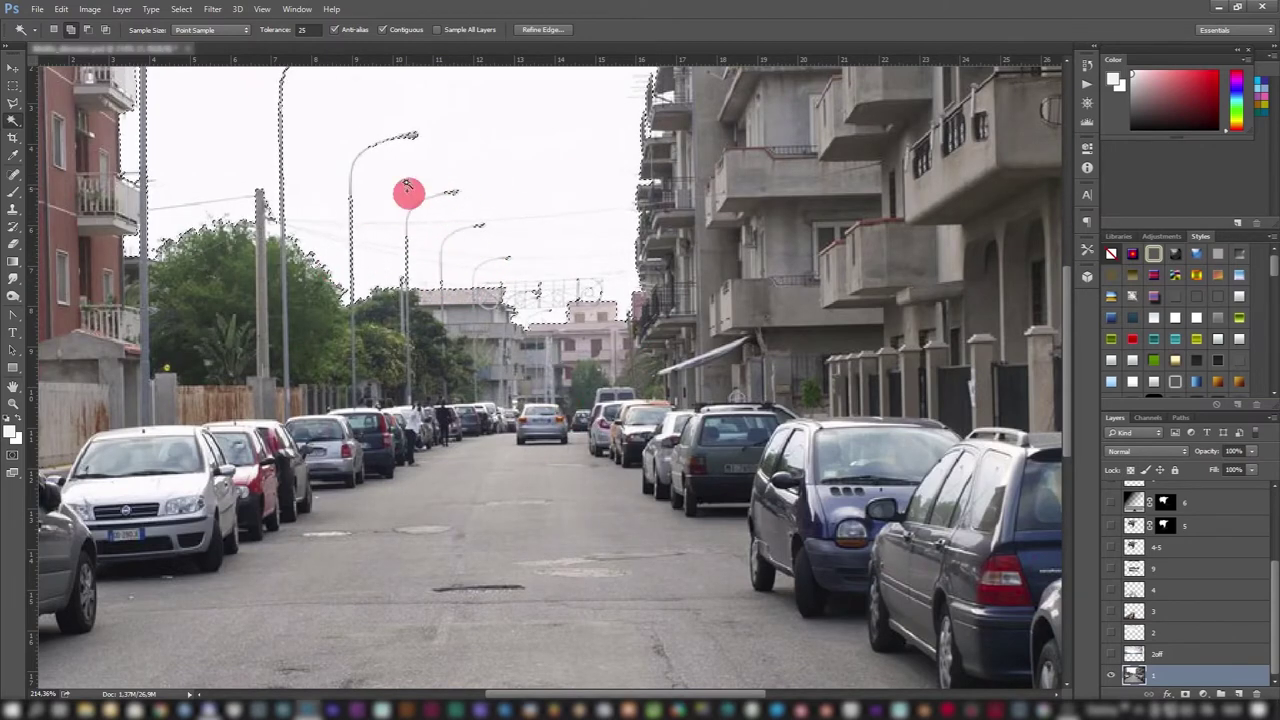
# Step: Copy the selected sky from the 2off layer onto a new Layer 1, then hide 2off
pyautogui.click(1112, 653)
pyautogui.click(1173, 653)
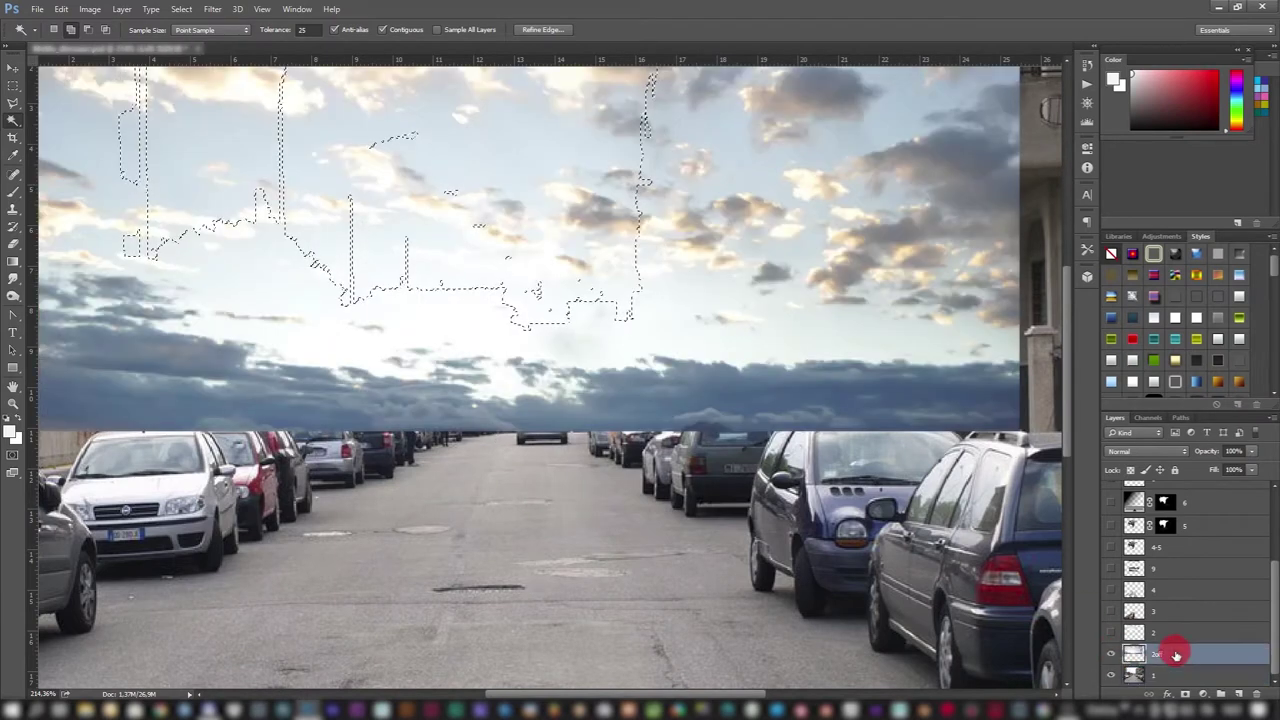
pyautogui.scroll(-3, 557, 371)
pyautogui.scroll(2, 371, 191)
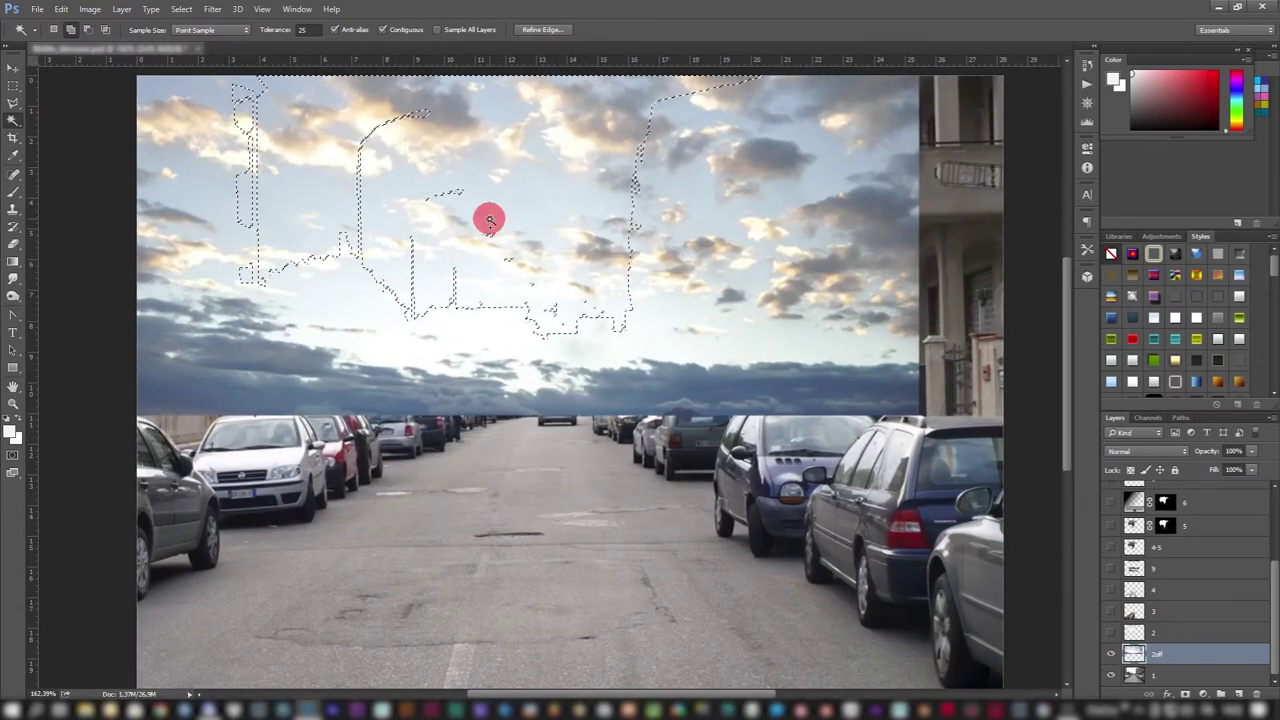
pyautogui.hotkey('ctrl', 'j')
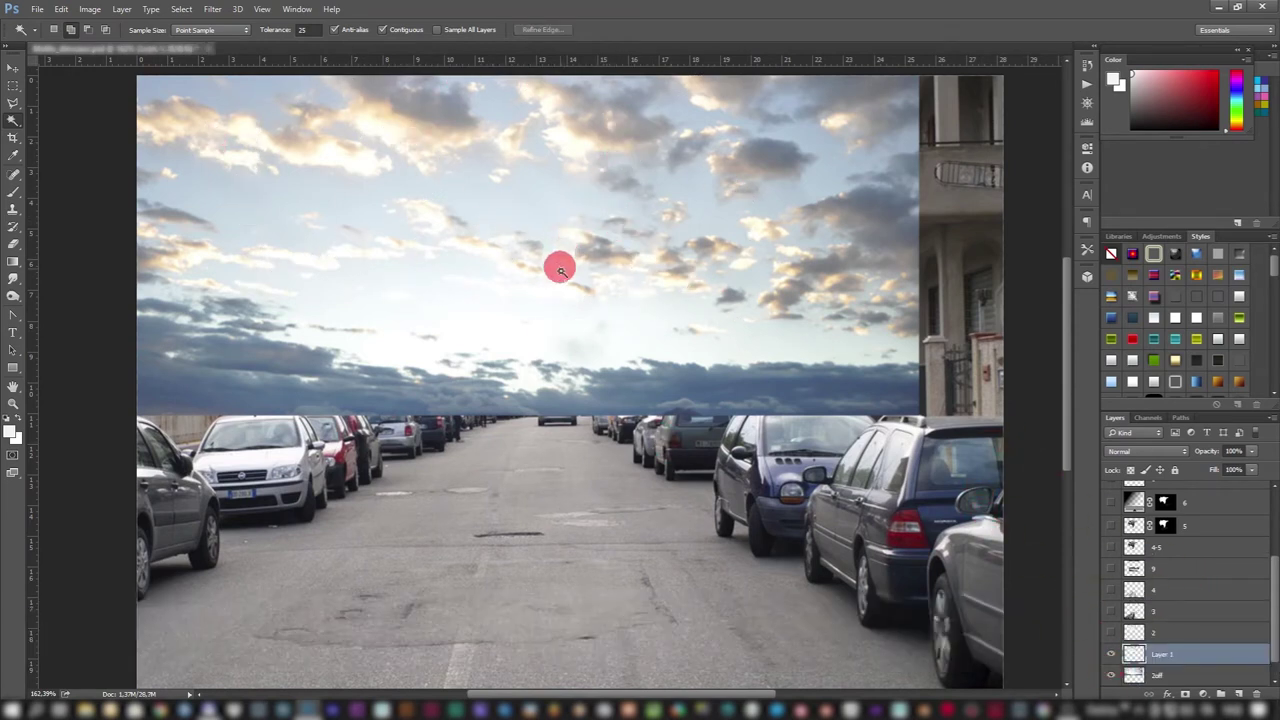
pyautogui.click(1112, 676)
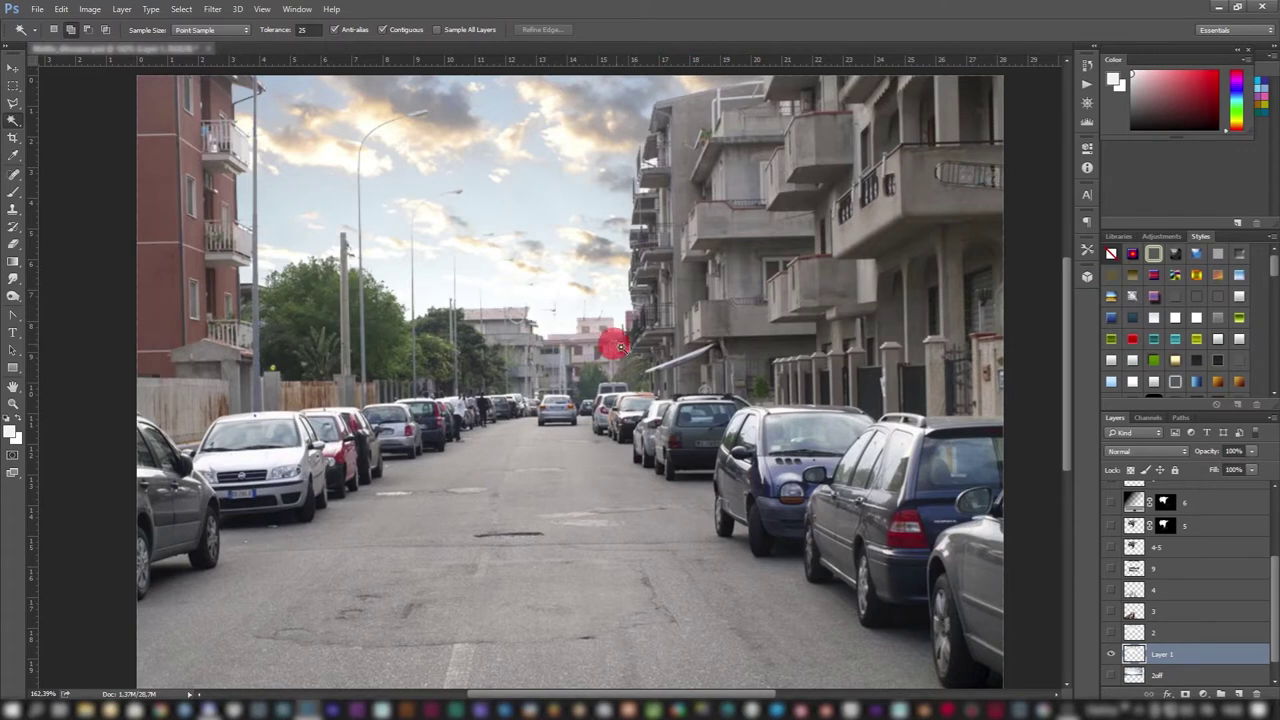
pyautogui.scroll(1, 414, 274)
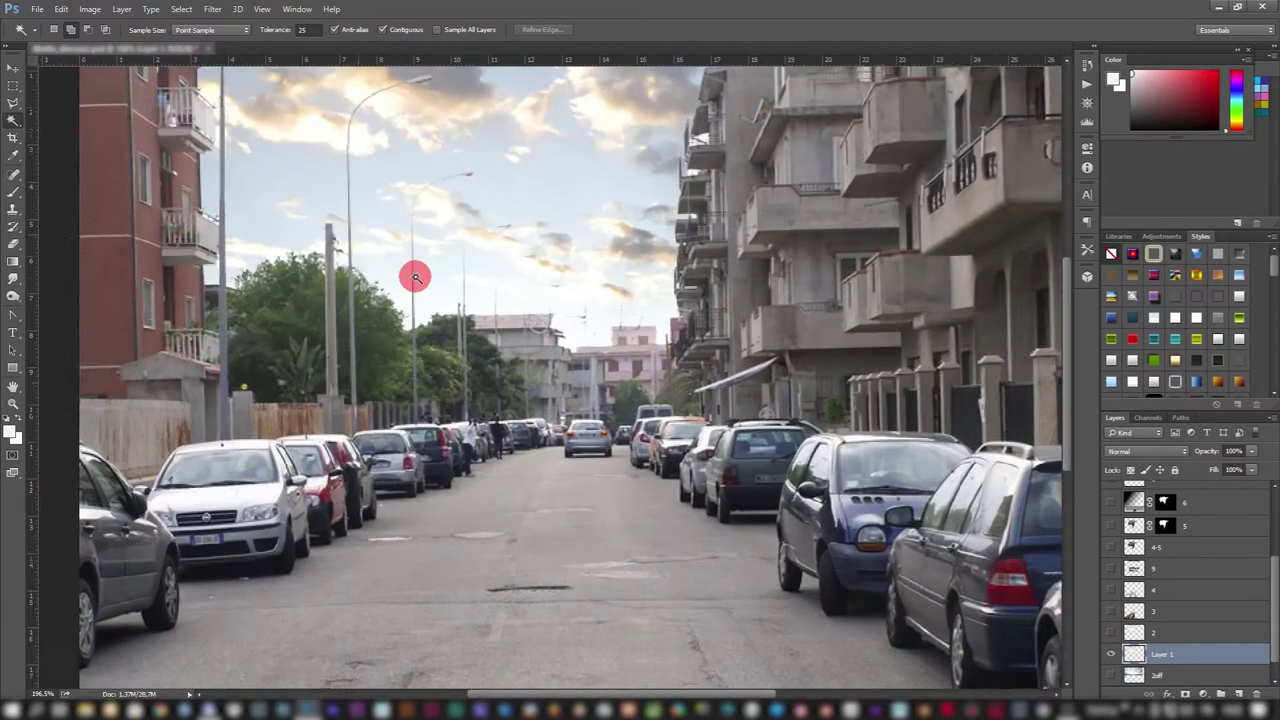
pyautogui.scroll(1, 451, 165)
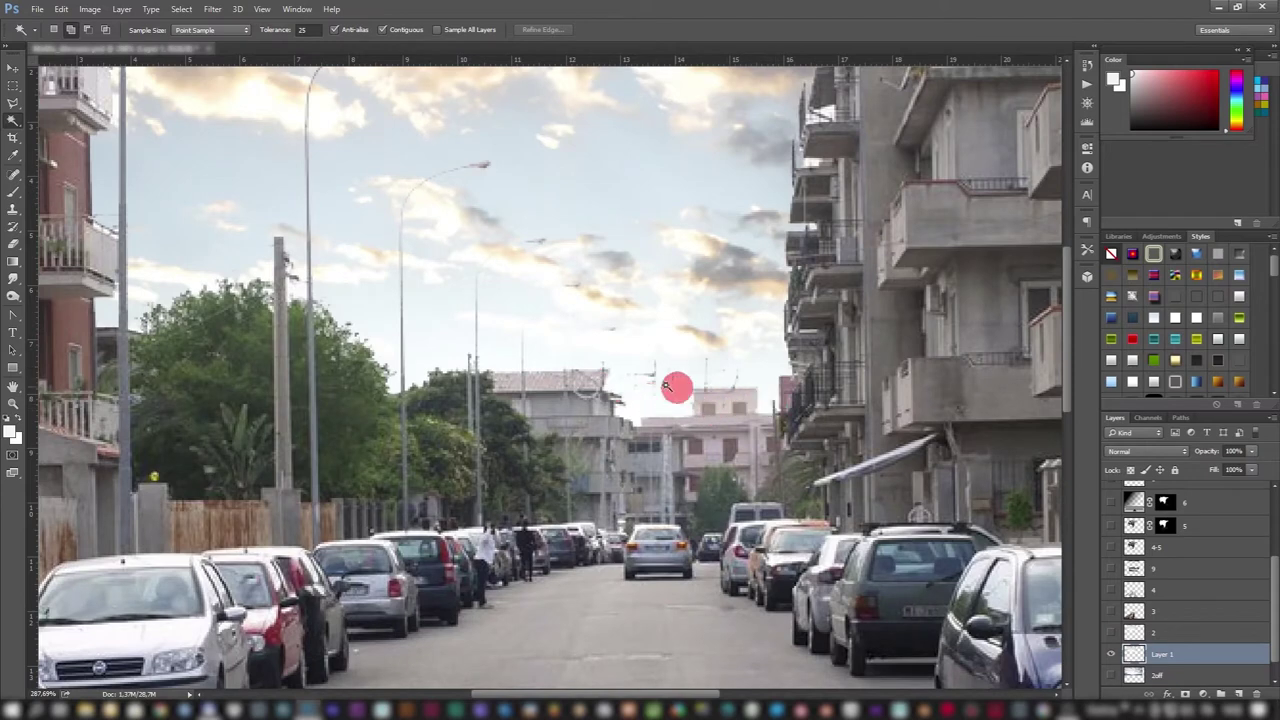
pyautogui.scroll(-2, 630, 338)
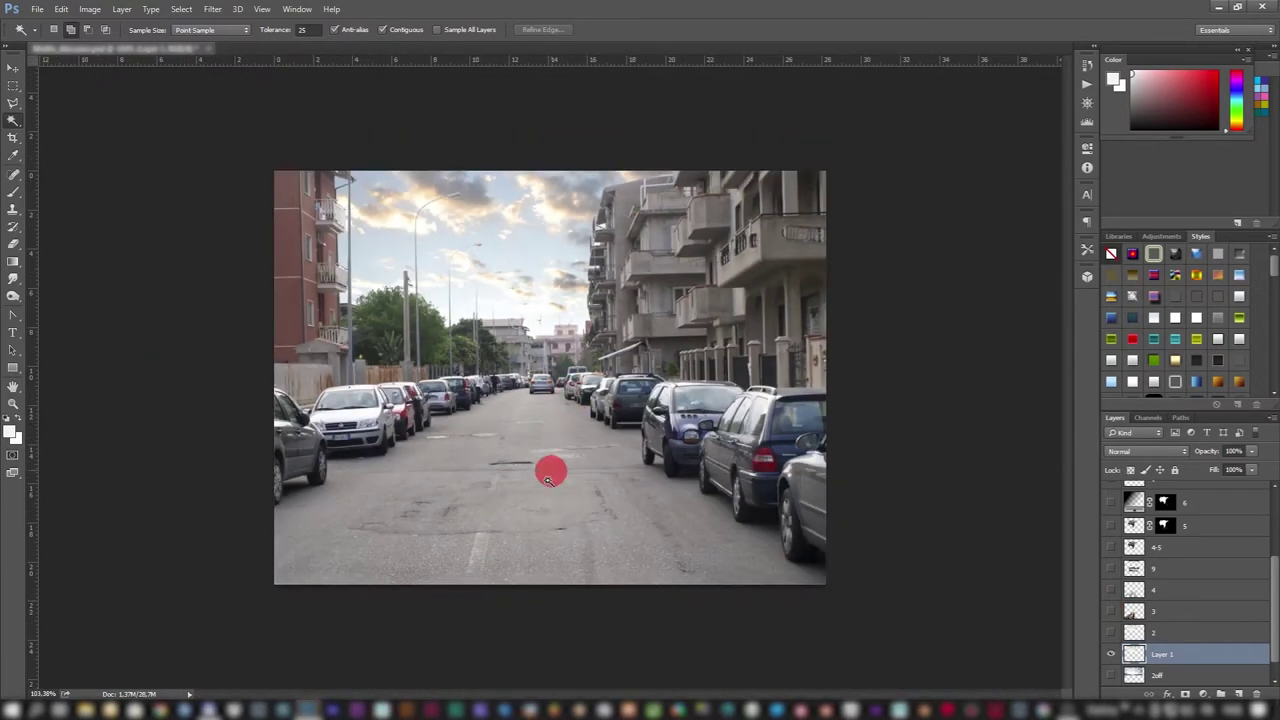
# Step: Reveal the cracked road on layer 3 and get the Move tool with transform controls ready
pyautogui.scroll(-3, 551, 471)
pyautogui.scroll(2, 460, 505)
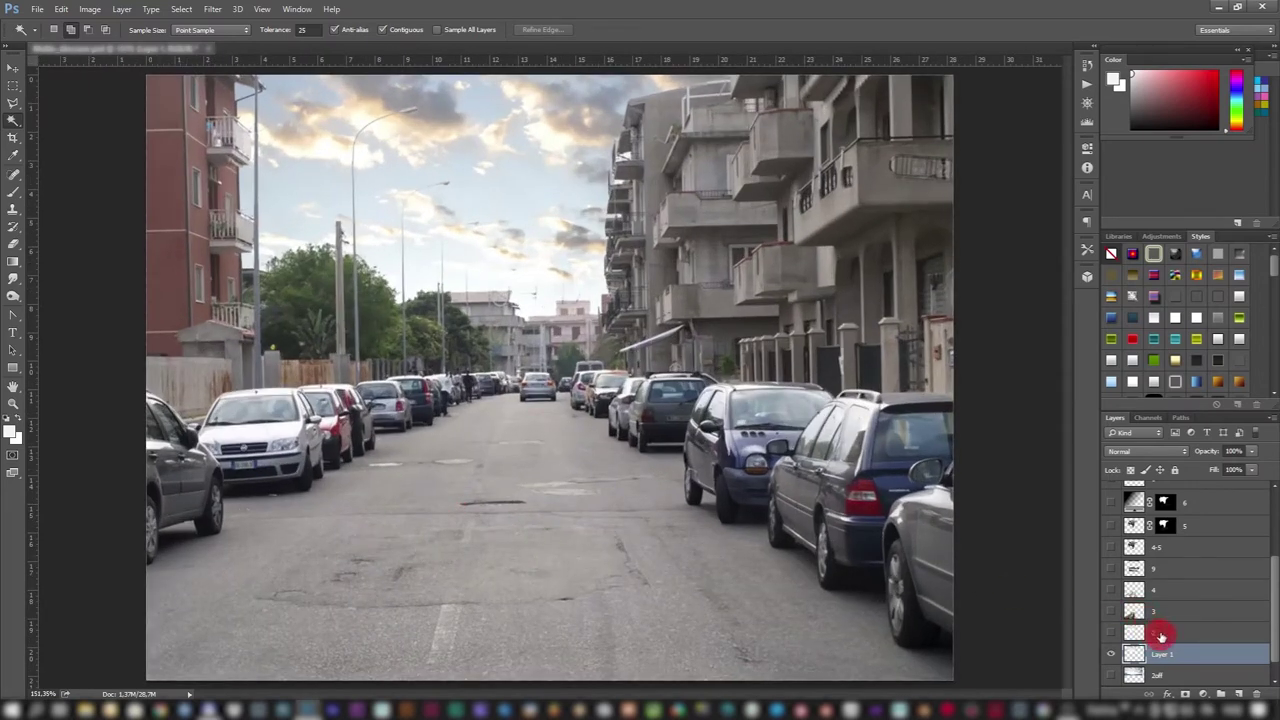
pyautogui.click(1110, 611)
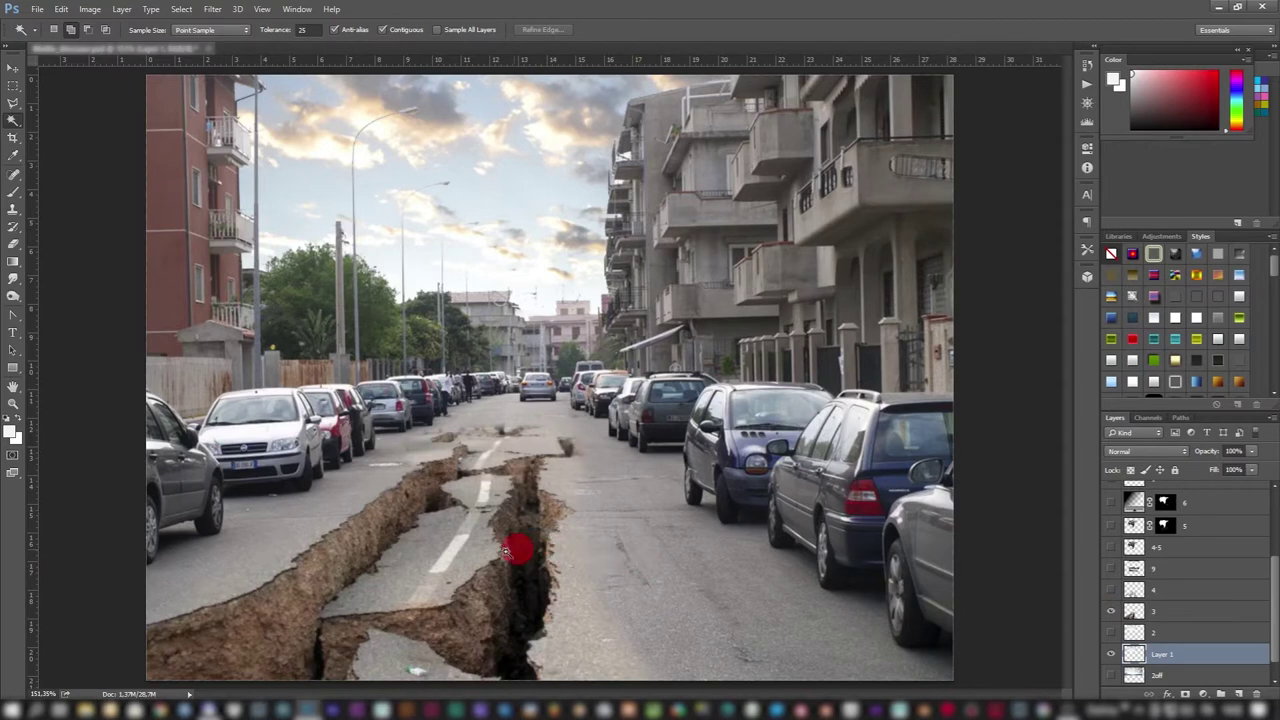
pyautogui.scroll(-2, 500, 560)
pyautogui.scroll(1, 394, 602)
pyautogui.scroll(-1, 396, 603)
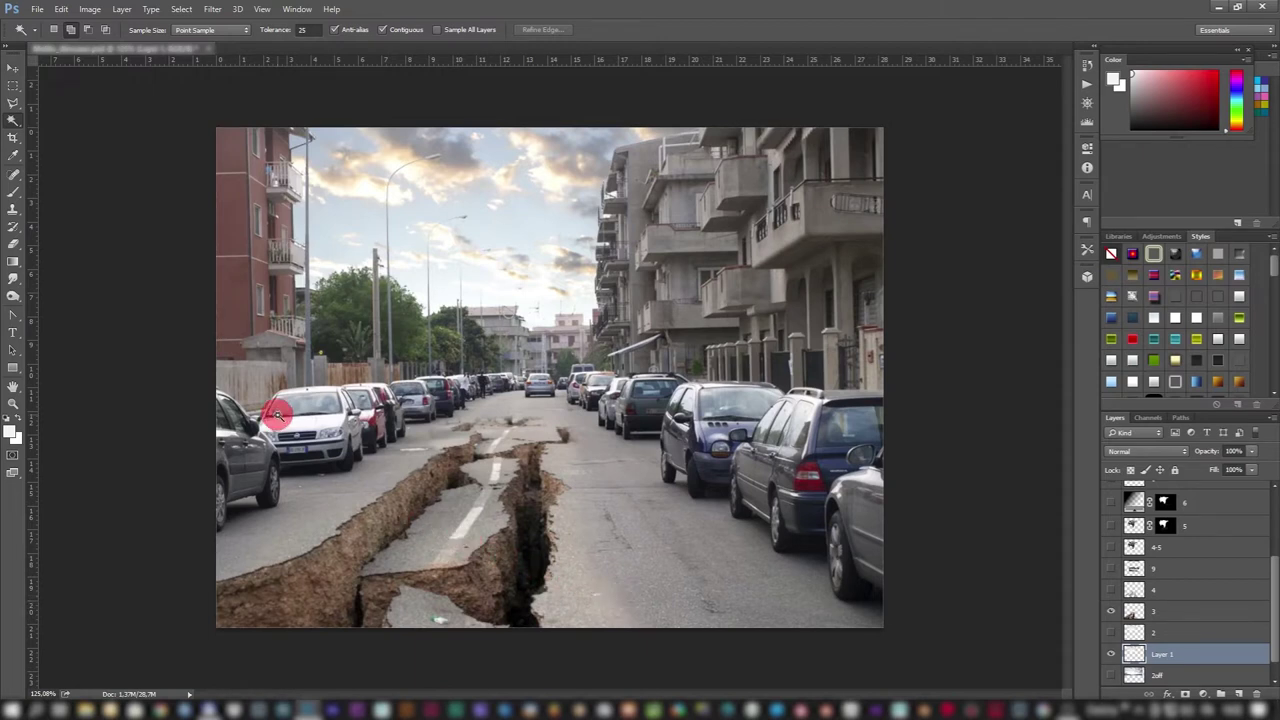
pyautogui.scroll(1, 397, 538)
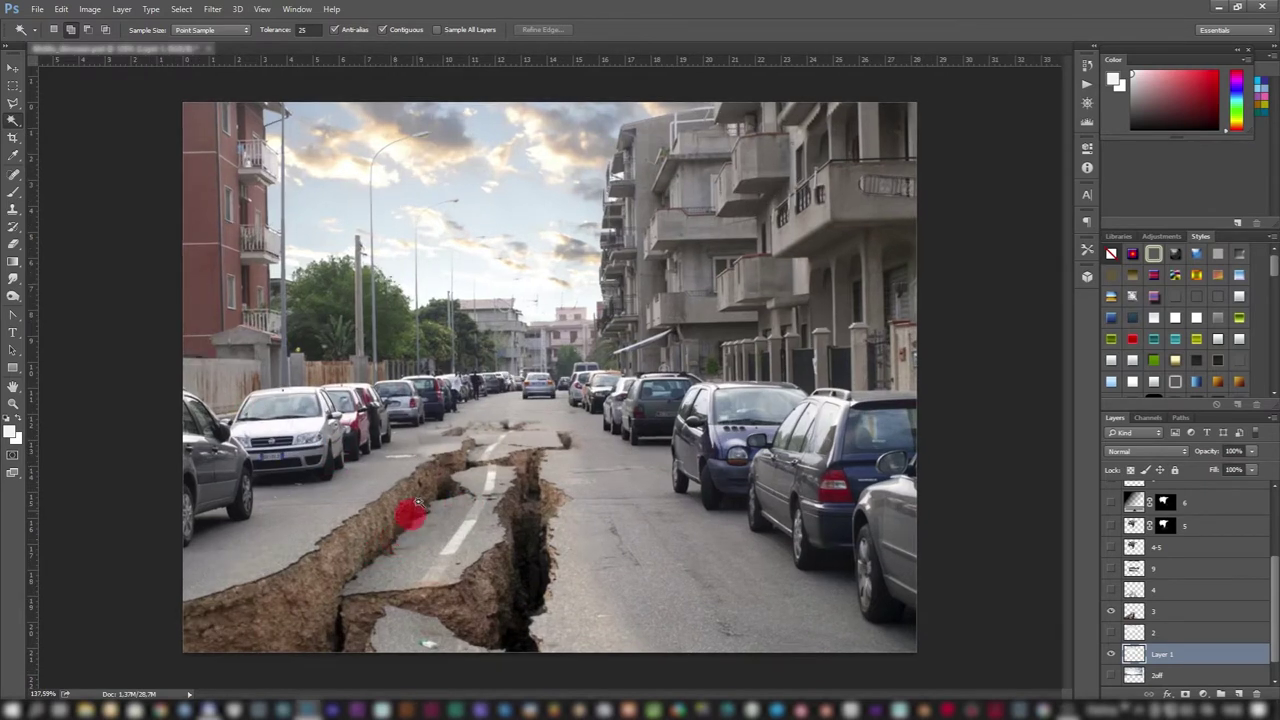
pyautogui.click(13, 67)
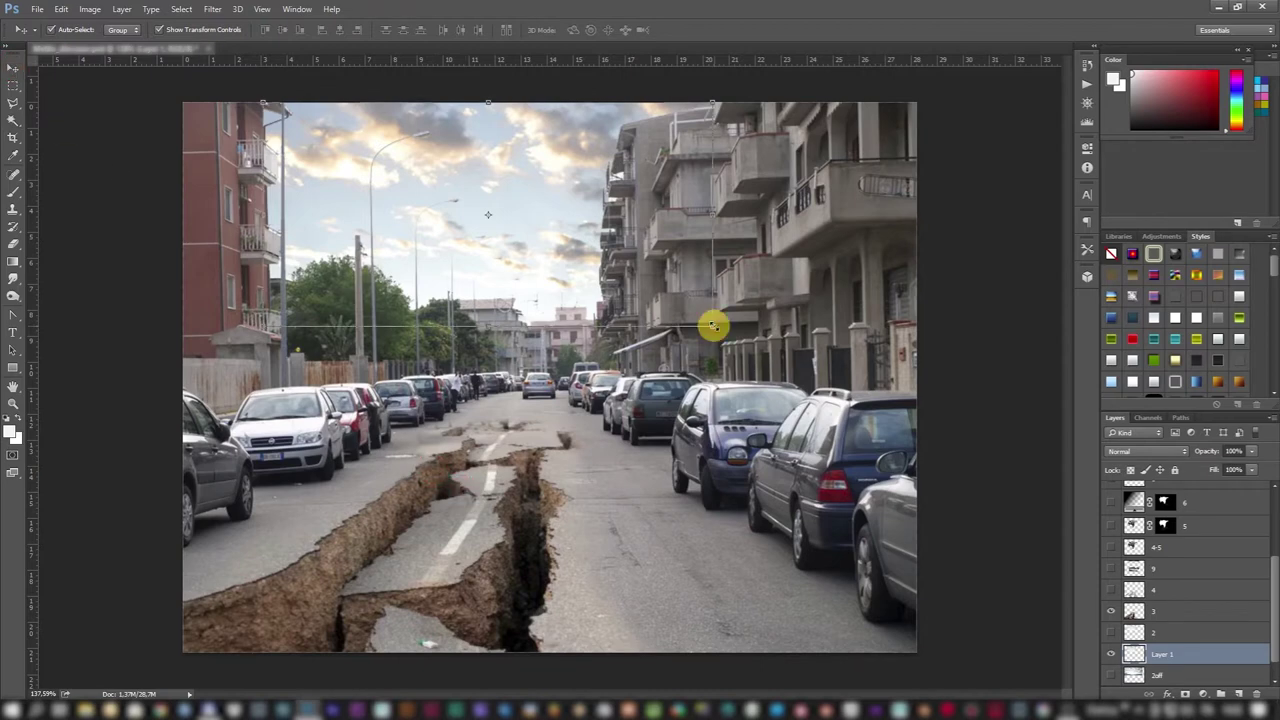
# Step: Try a vertical squash on the current layer, undo it, and commit the transform
pyautogui.moveTo(713, 326); pyautogui.dragTo(708, 244)
pyautogui.hotkey('ctrl', 'z')
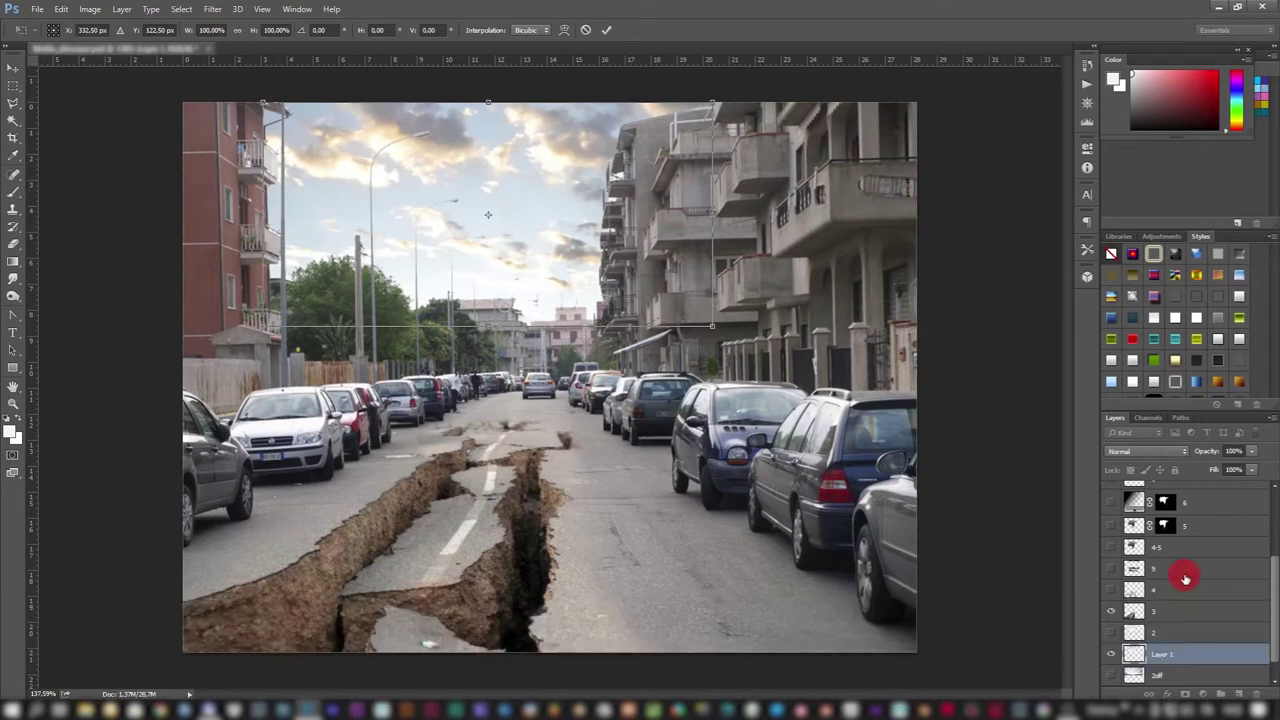
pyautogui.moveTo(632, 60); pyautogui.dragTo(651, 59)
pyautogui.click(607, 35)
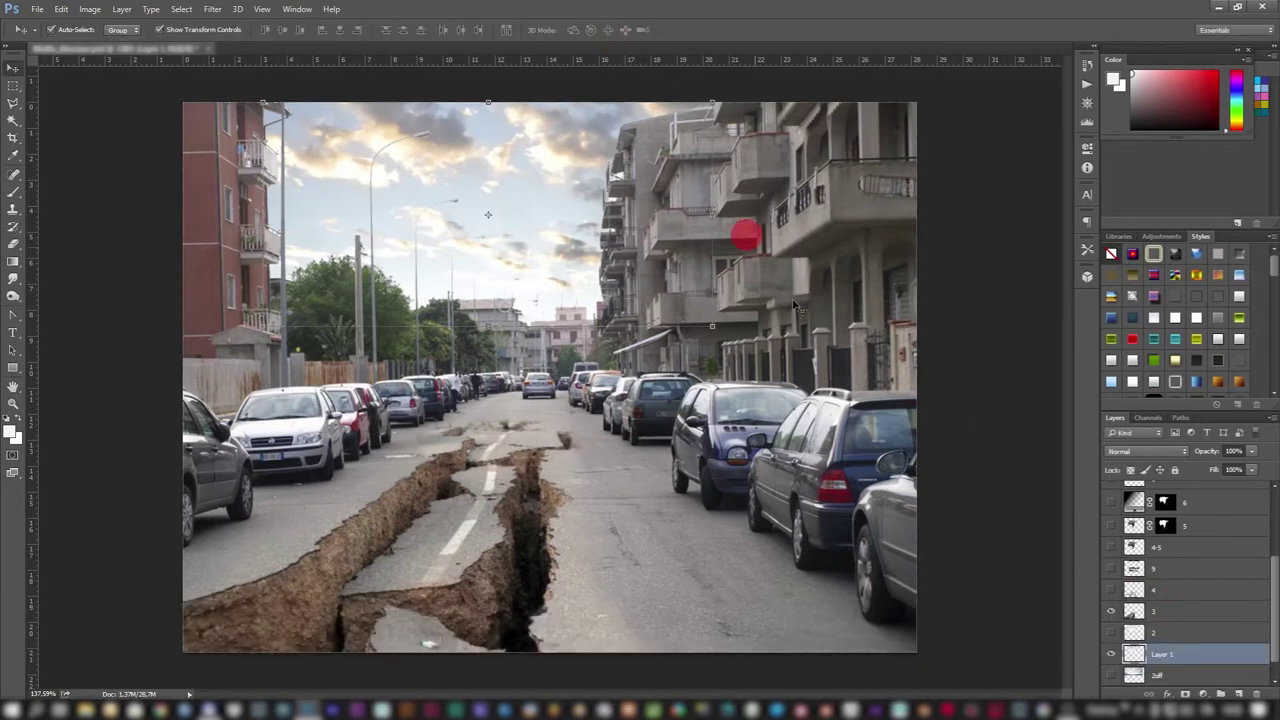
# Step: Trial-stretch the layer-3 crack, undo the last stretch, and apply the pending transformation
pyautogui.click(1196, 618)
pyautogui.moveTo(509, 386); pyautogui.dragTo(563, 384)
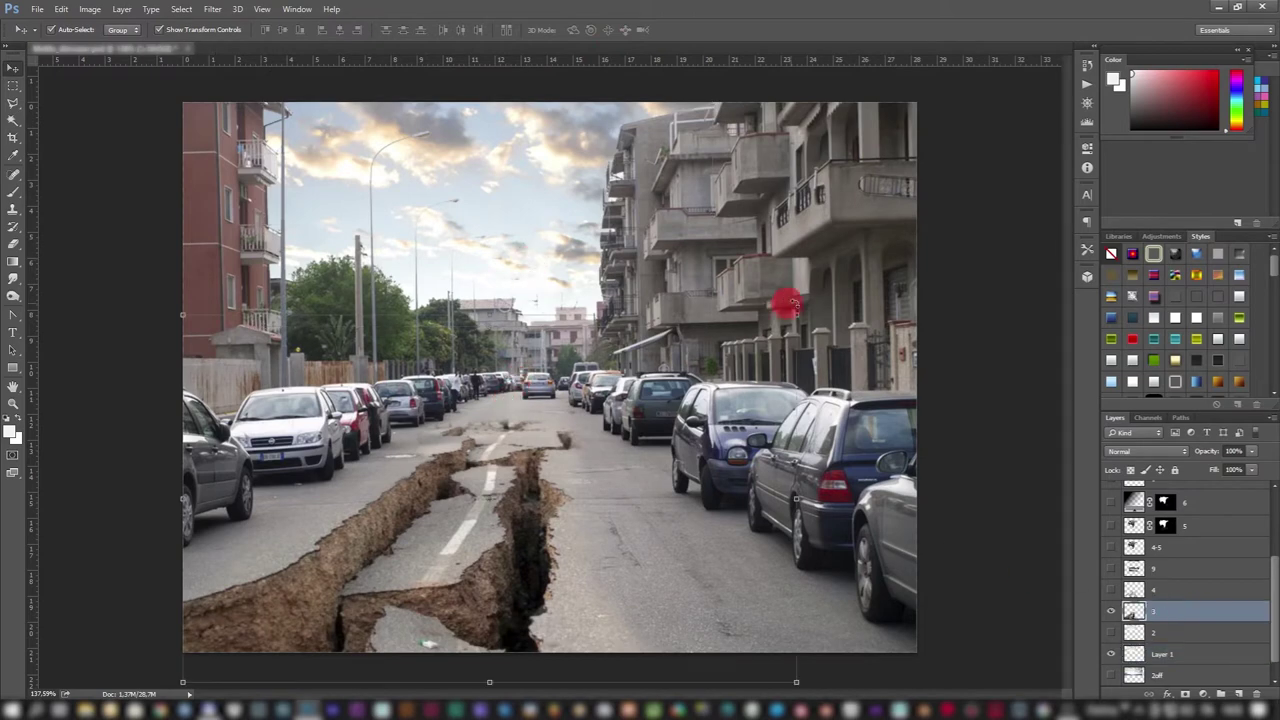
pyautogui.moveTo(796, 316); pyautogui.dragTo(790, 167)
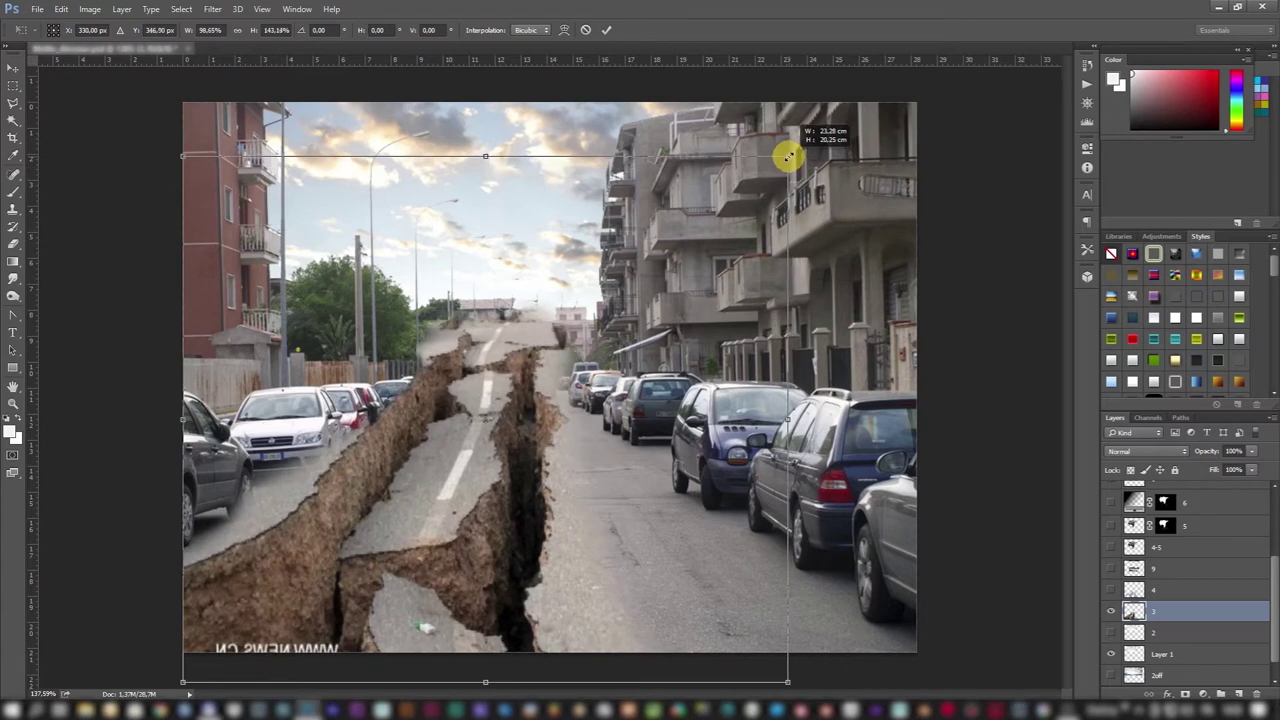
pyautogui.moveTo(790, 167)
pyautogui.mouseDown()
pyautogui.moveTo(1026, 349)
pyautogui.moveTo(797, 263)
pyautogui.moveTo(797, 229)
pyautogui.moveTo(811, 223)
pyautogui.moveTo(823, 340)
pyautogui.moveTo(914, 354)
pyautogui.moveTo(731, 434)
pyautogui.moveTo(746, 491)
pyautogui.moveTo(773, 398)
pyautogui.mouseUp()
pyautogui.hotkey('ctrl', 'z')
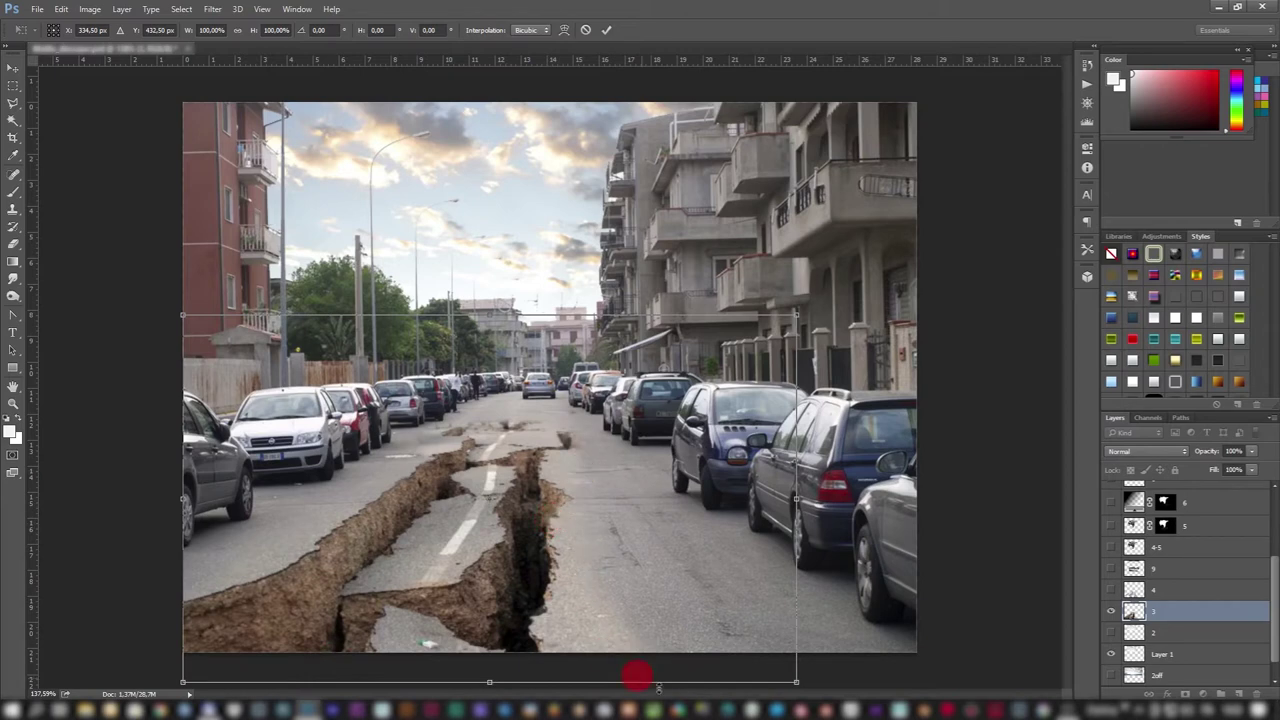
pyautogui.click(14, 245)
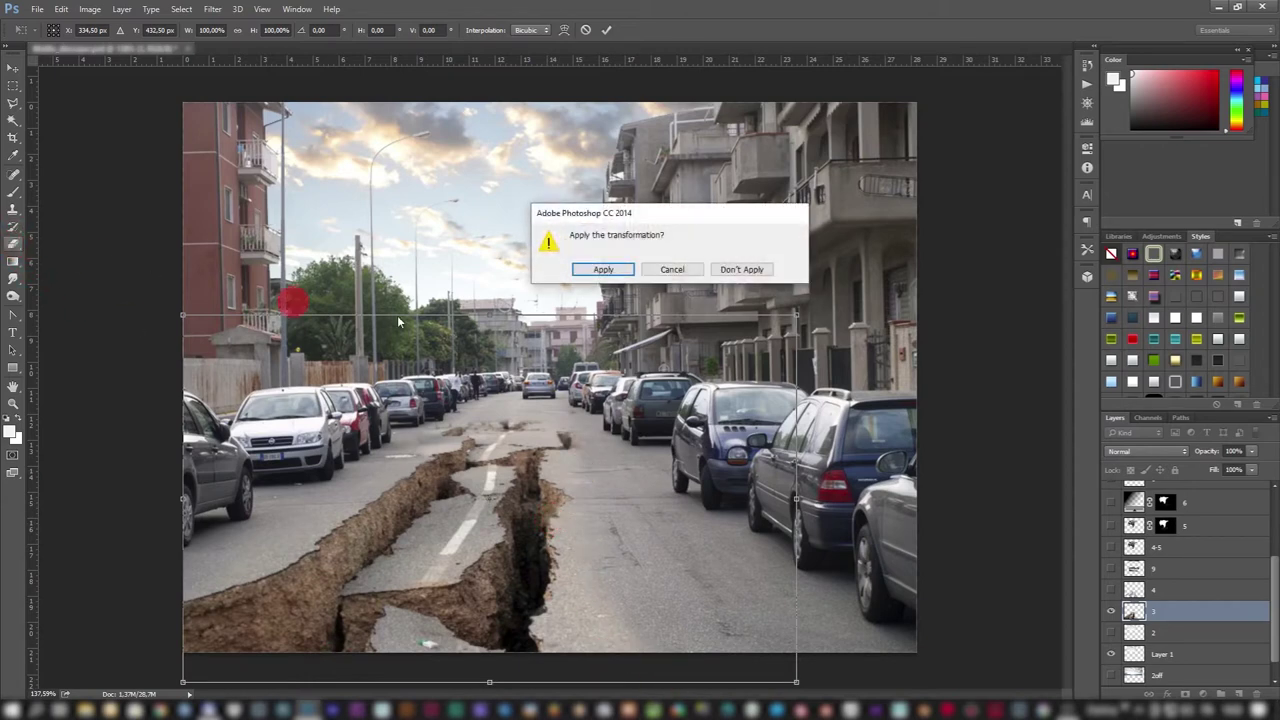
pyautogui.click(628, 267)
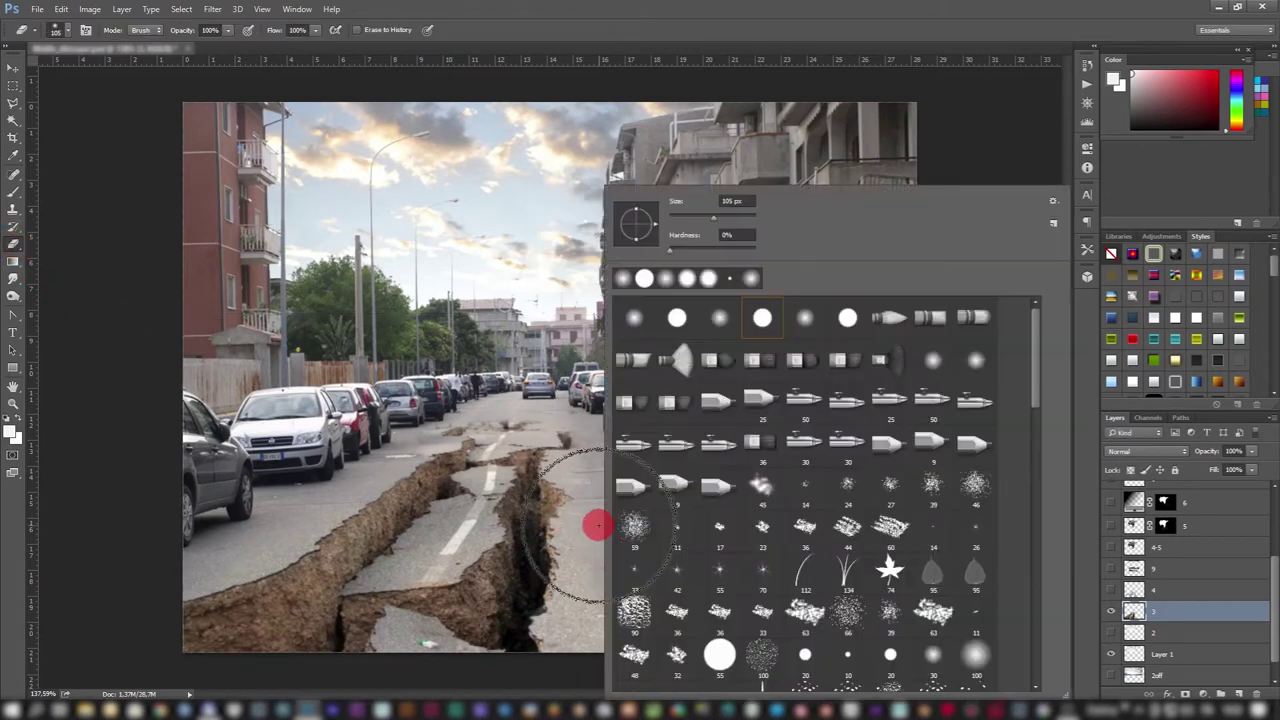
# Step: Set a soft eraser brush and erase stray parts along the road crack
pyautogui.rightClick(598, 522)
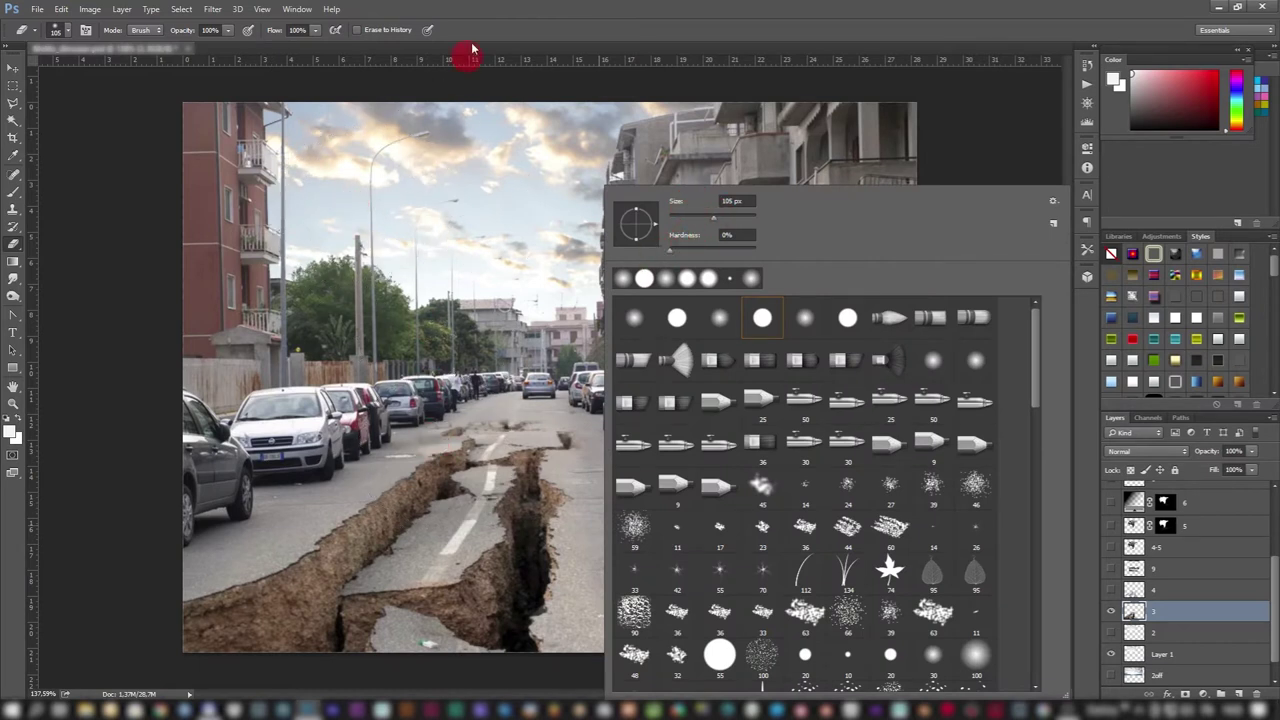
pyautogui.click(497, 14)
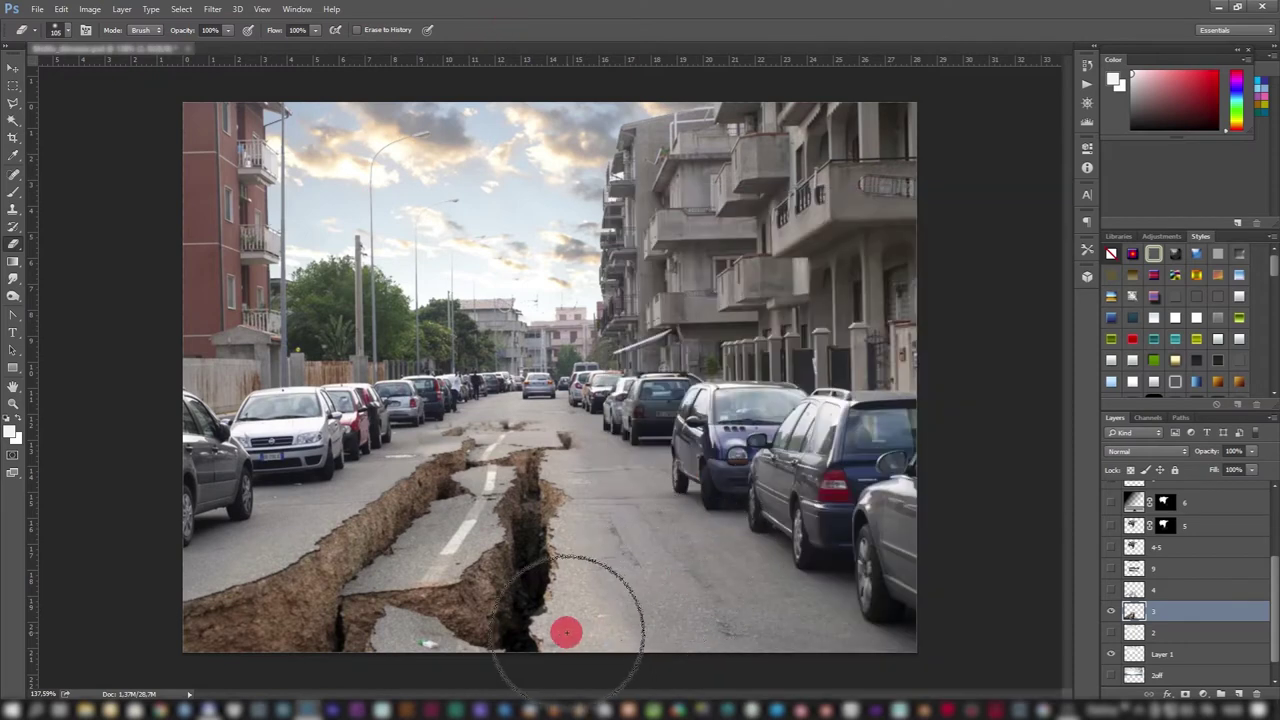
pyautogui.moveTo(560, 623)
pyautogui.mouseDown()
pyautogui.moveTo(506, 443)
pyautogui.moveTo(429, 591)
pyautogui.moveTo(491, 449)
pyautogui.moveTo(531, 449)
pyautogui.moveTo(486, 520)
pyautogui.moveTo(507, 456)
pyautogui.moveTo(466, 557)
pyautogui.moveTo(509, 466)
pyautogui.moveTo(471, 531)
pyautogui.moveTo(495, 595)
pyautogui.moveTo(429, 563)
pyautogui.moveTo(590, 537)
pyautogui.moveTo(629, 494)
pyautogui.moveTo(710, 557)
pyautogui.moveTo(606, 626)
pyautogui.moveTo(606, 563)
pyautogui.moveTo(634, 657)
pyautogui.moveTo(600, 635)
pyautogui.moveTo(734, 629)
pyautogui.moveTo(691, 514)
pyautogui.moveTo(664, 523)
pyautogui.moveTo(591, 611)
pyautogui.moveTo(586, 423)
pyautogui.moveTo(343, 629)
pyautogui.moveTo(548, 677)
pyautogui.moveTo(326, 640)
pyautogui.moveTo(570, 626)
pyautogui.moveTo(546, 609)
pyautogui.moveTo(566, 617)
pyautogui.moveTo(568, 643)
pyautogui.moveTo(569, 623)
pyautogui.moveTo(631, 566)
pyautogui.moveTo(771, 601)
pyautogui.moveTo(777, 640)
pyautogui.moveTo(606, 591)
pyautogui.moveTo(523, 537)
pyautogui.moveTo(543, 515)
pyautogui.moveTo(500, 571)
pyautogui.moveTo(606, 583)
pyautogui.moveTo(814, 523)
pyautogui.moveTo(1130, 565)
pyautogui.mouseUp()
pyautogui.click(1140, 610)
# Step: Zoom out and back in, make layer 3 visible, and switch to the Magic Wand
pyautogui.hotkey('ctrl', '-')
pyautogui.hotkey('ctrl', '+')
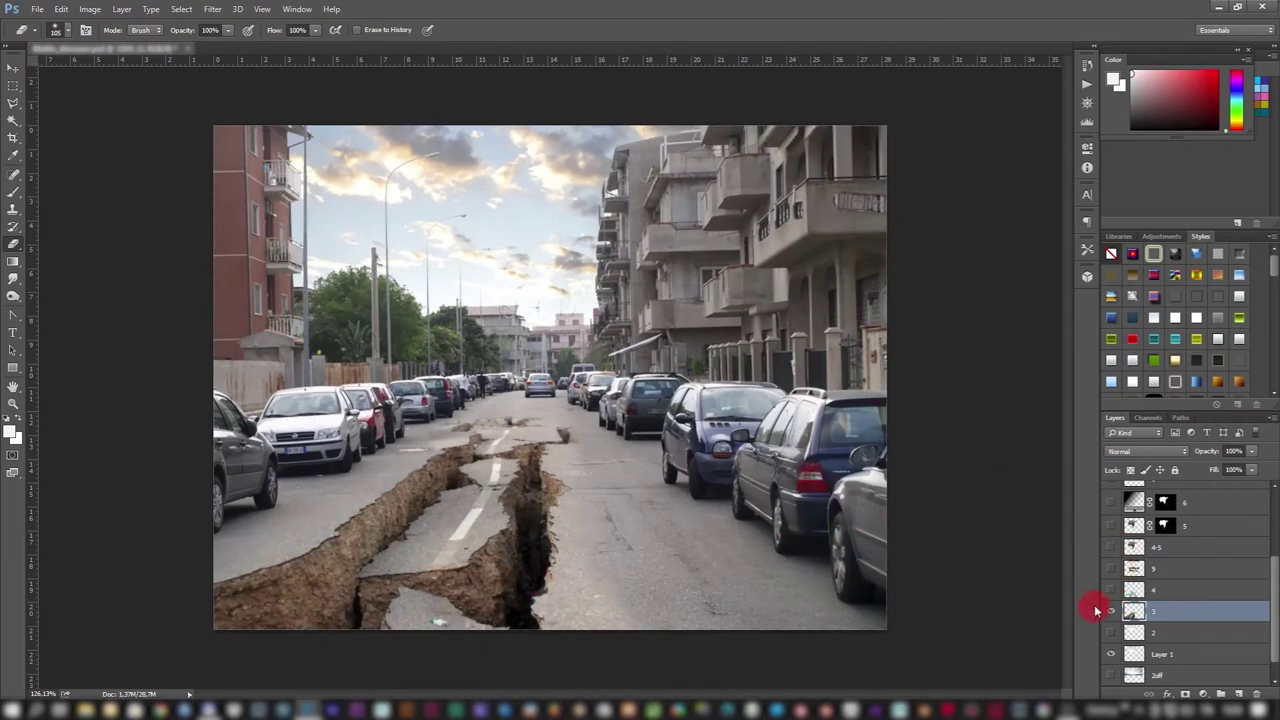
pyautogui.click(1111, 612)
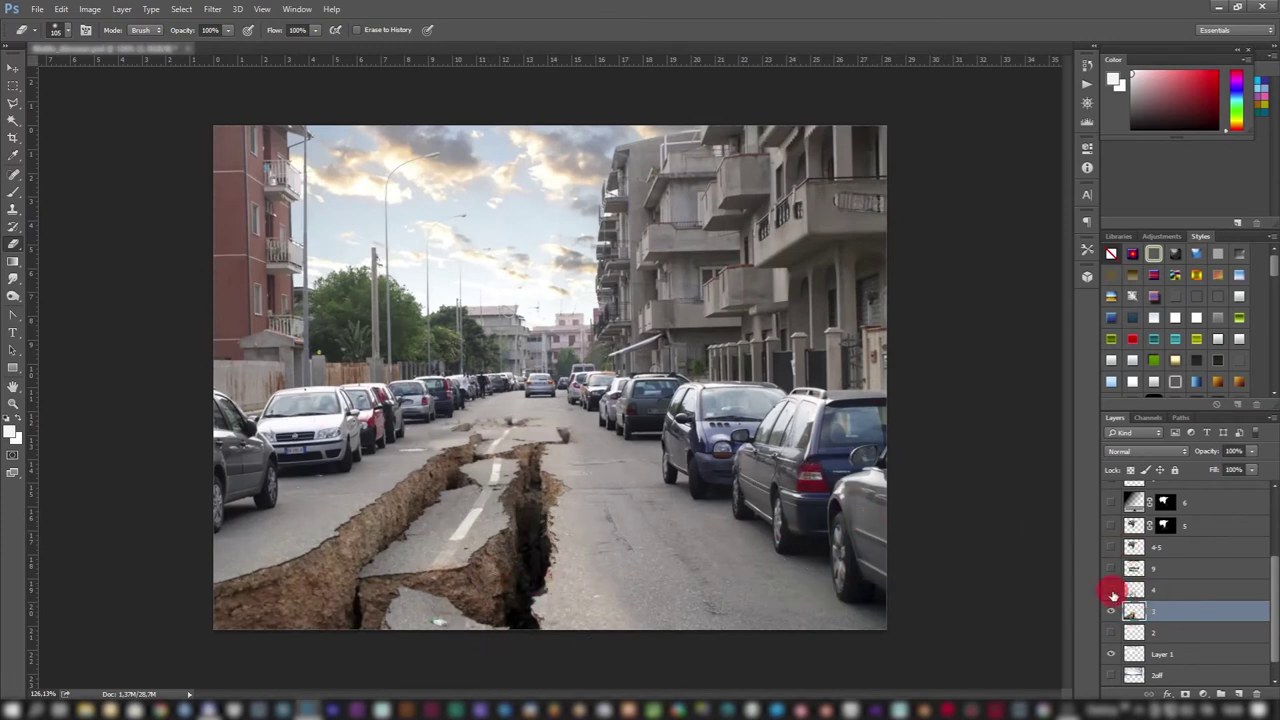
pyautogui.click(12, 119)
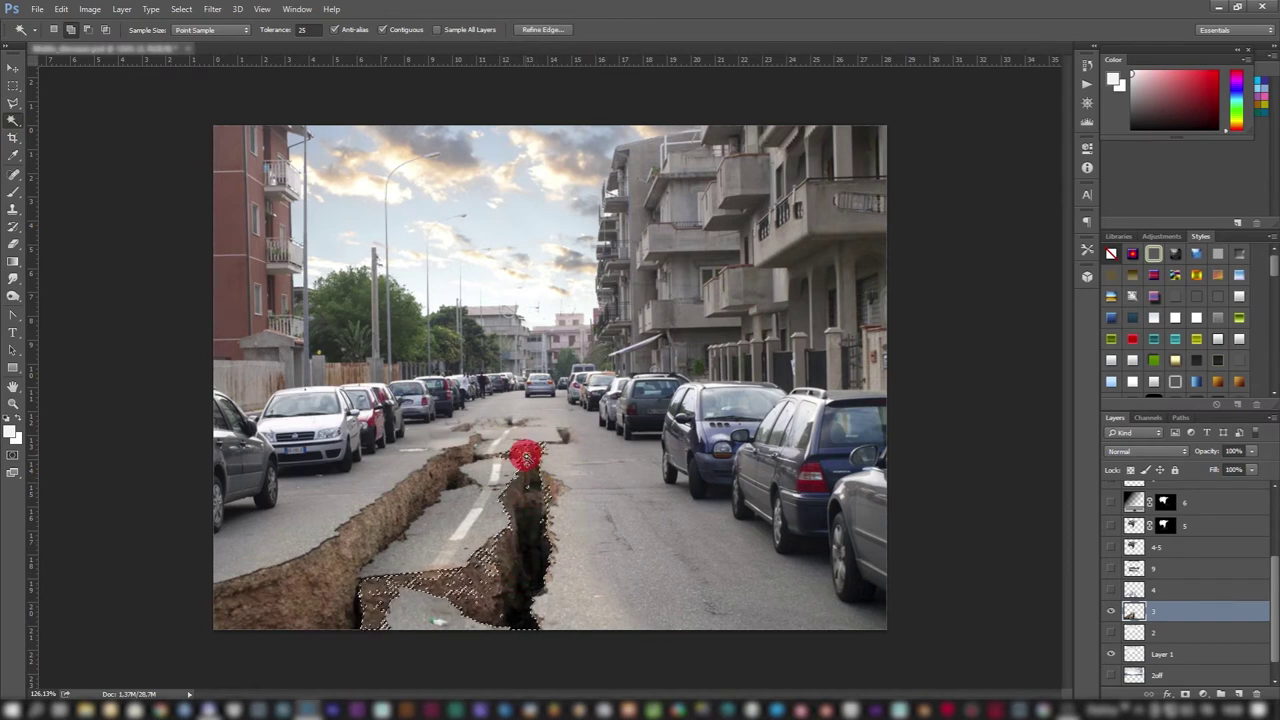
# Step: Add the lower-left, upper and left-bank dirt patches of the crack to the Magic Wand selection
pyautogui.click(431, 484)
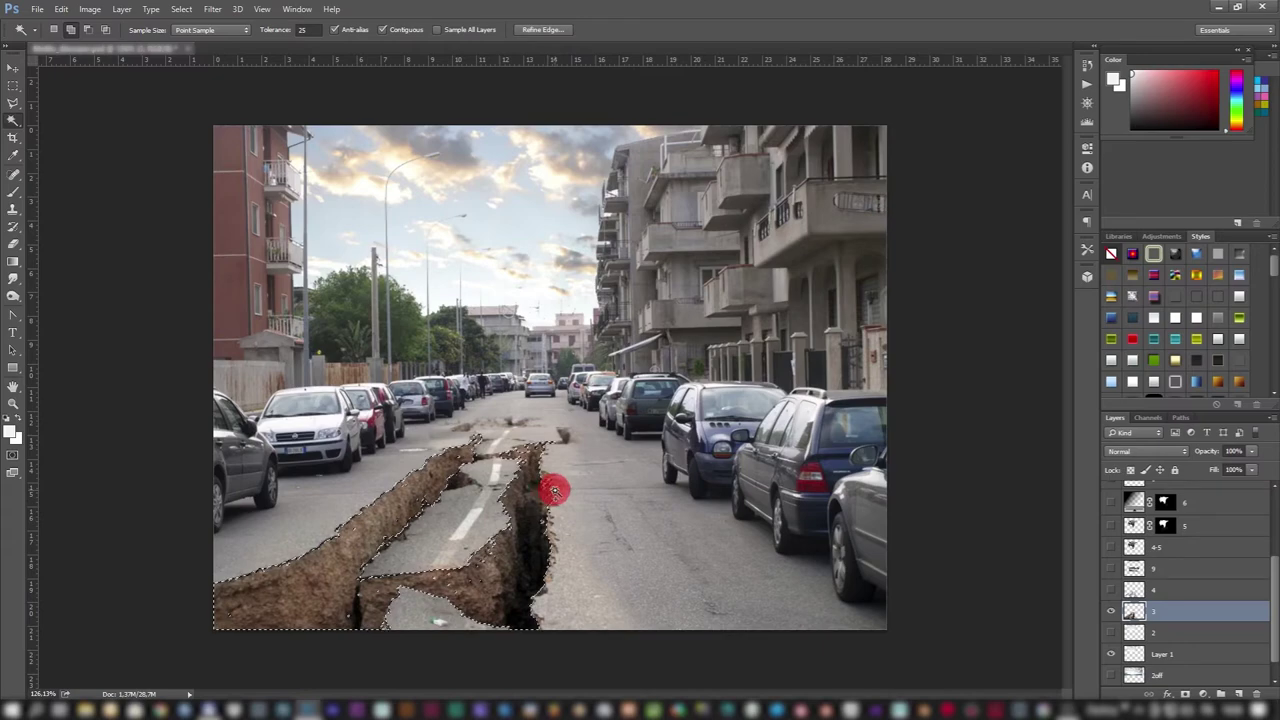
pyautogui.scroll(1, 522, 493)
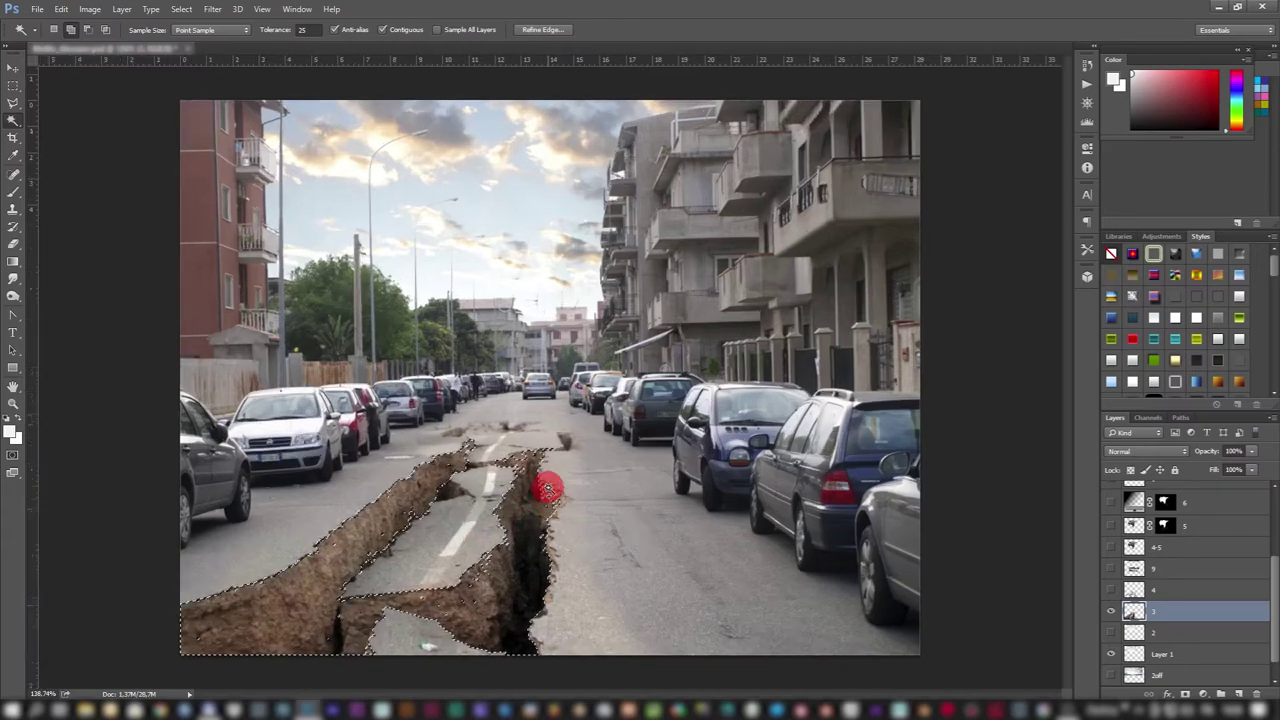
pyautogui.scroll(4, 522, 493)
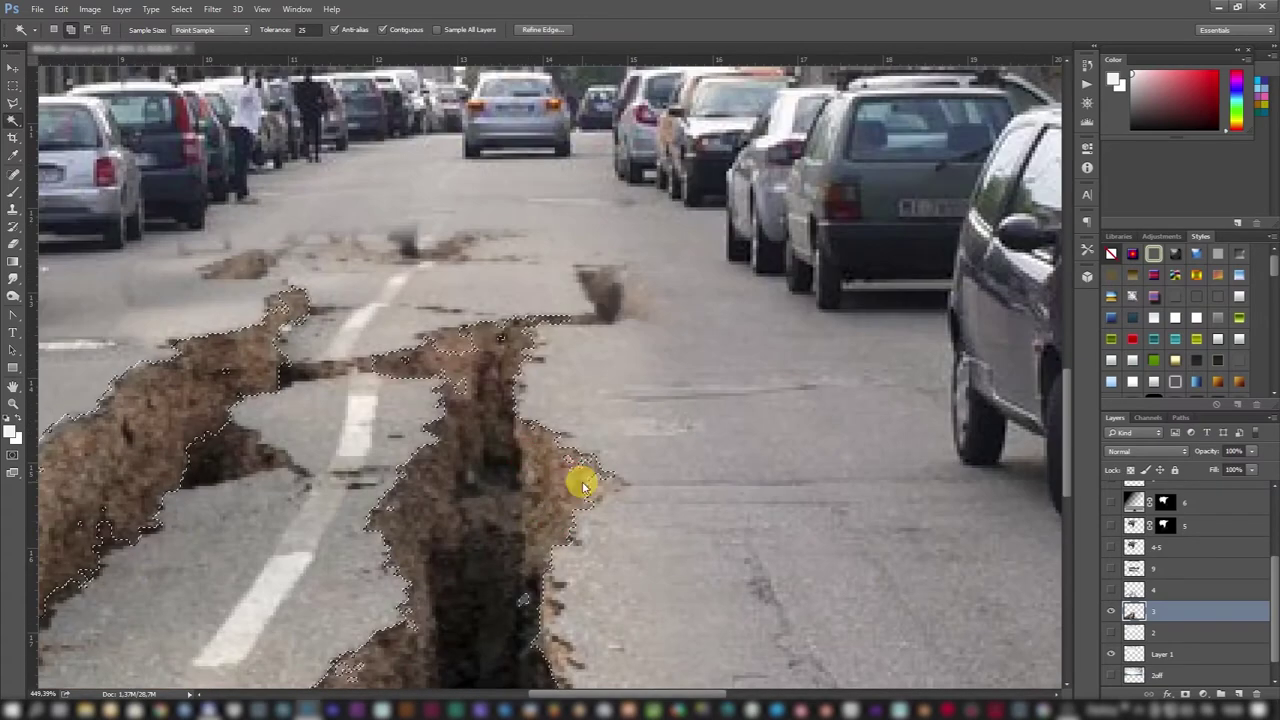
pyautogui.keyDown('shift'); pyautogui.click(526, 531); pyautogui.keyUp('shift')
pyautogui.keyDown('shift'); pyautogui.click(466, 377); pyautogui.keyUp('shift')
pyautogui.click(429, 357)
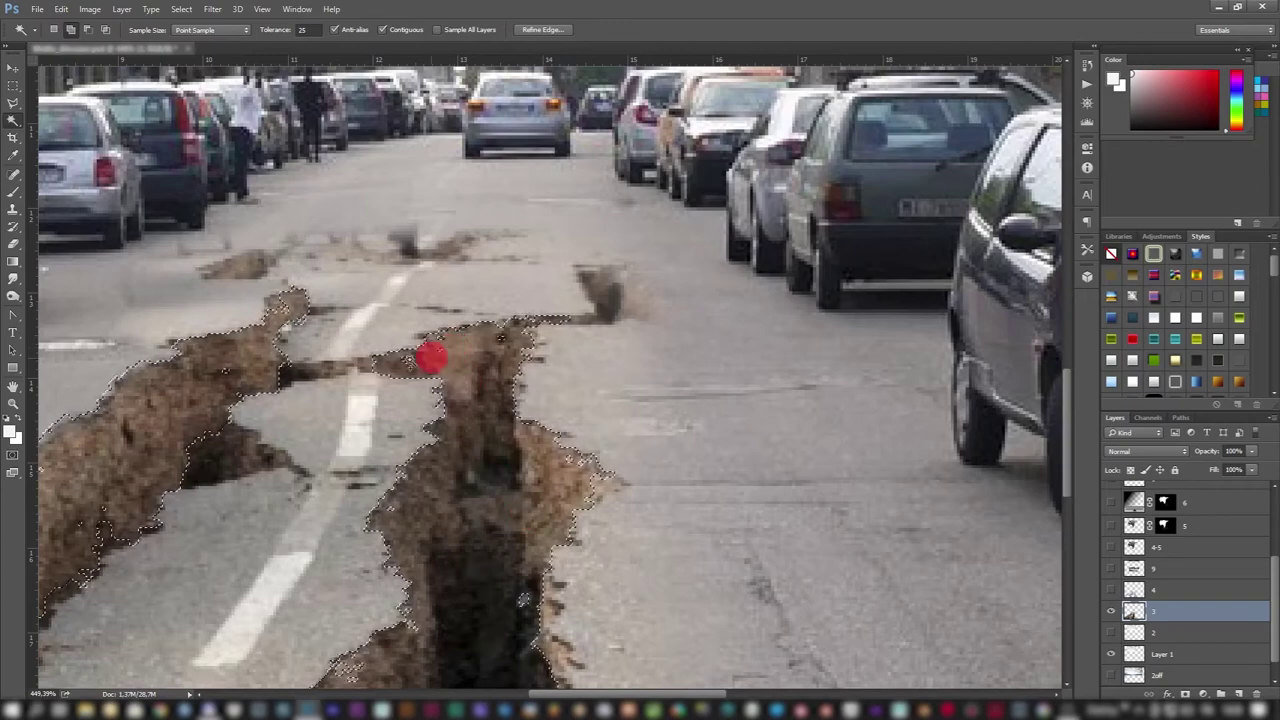
pyautogui.click(595, 343)
pyautogui.keyDown('shift'); pyautogui.click(257, 294); pyautogui.keyUp('shift')
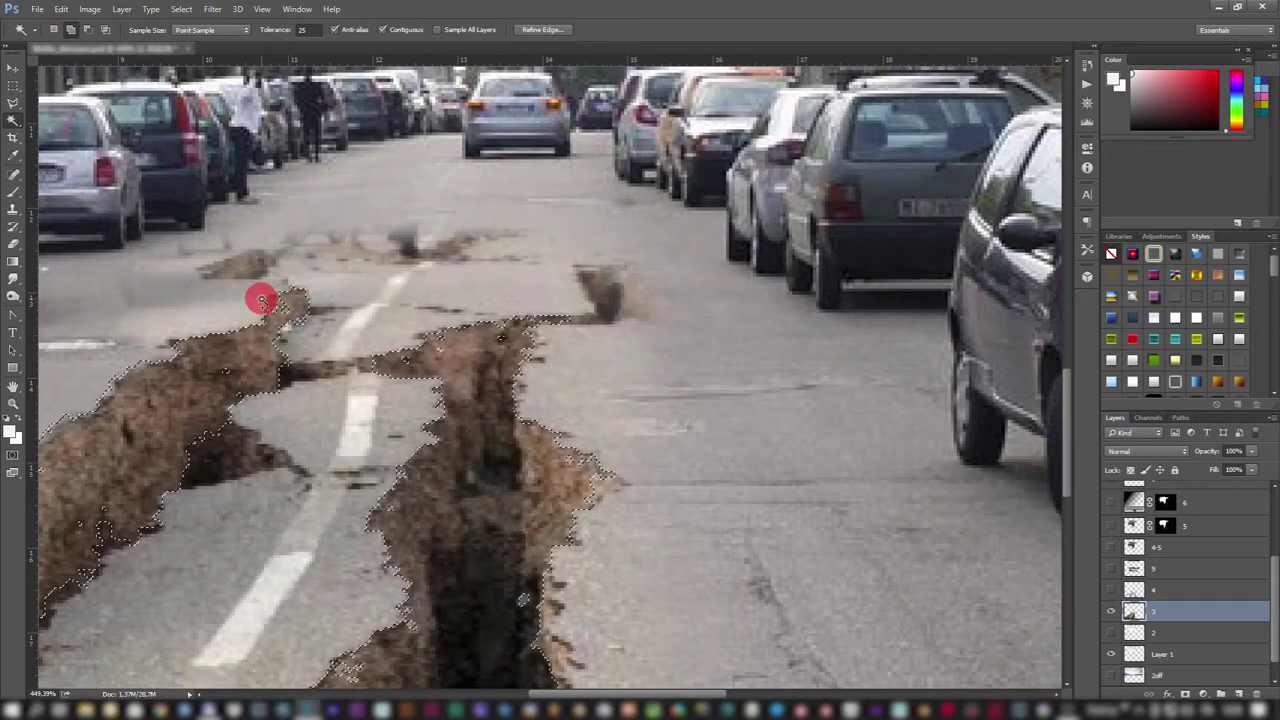
pyautogui.scroll(-2, 355, 300)
pyautogui.keyDown('shift'); pyautogui.click(340, 335); pyautogui.keyUp('shift')
pyautogui.scroll(-3, 340, 335)
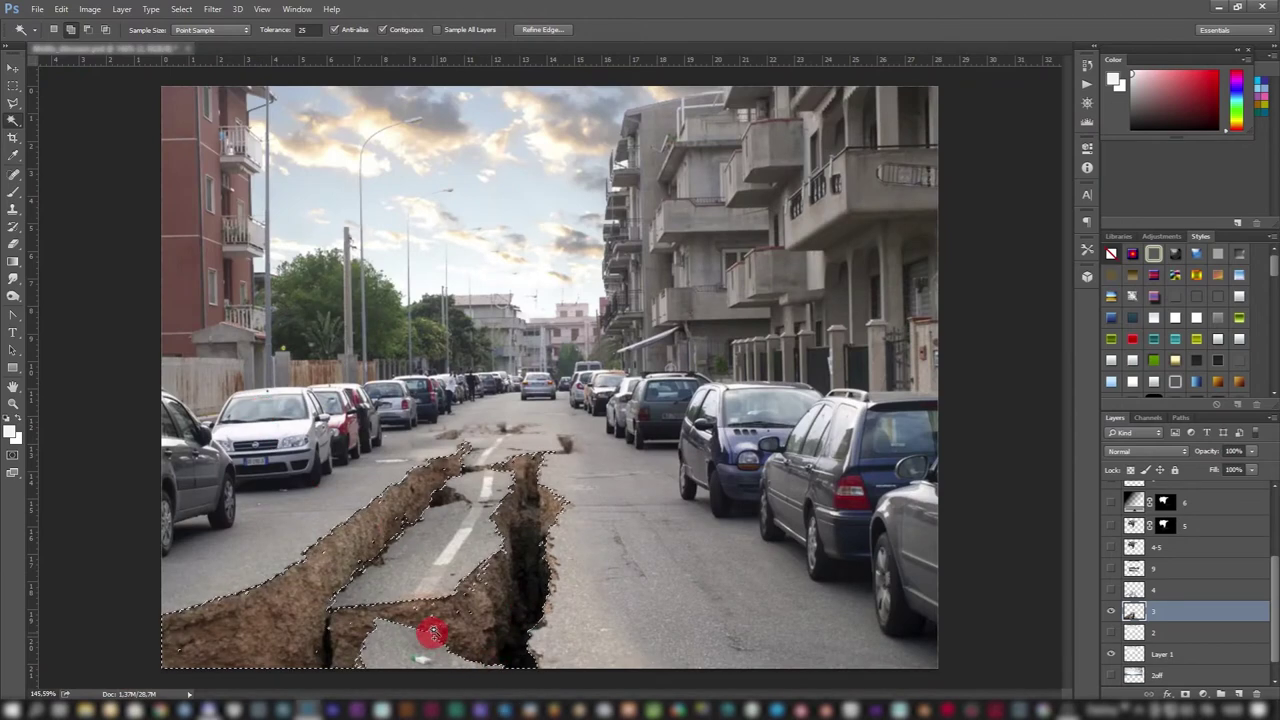
pyautogui.scroll(2, 429, 629)
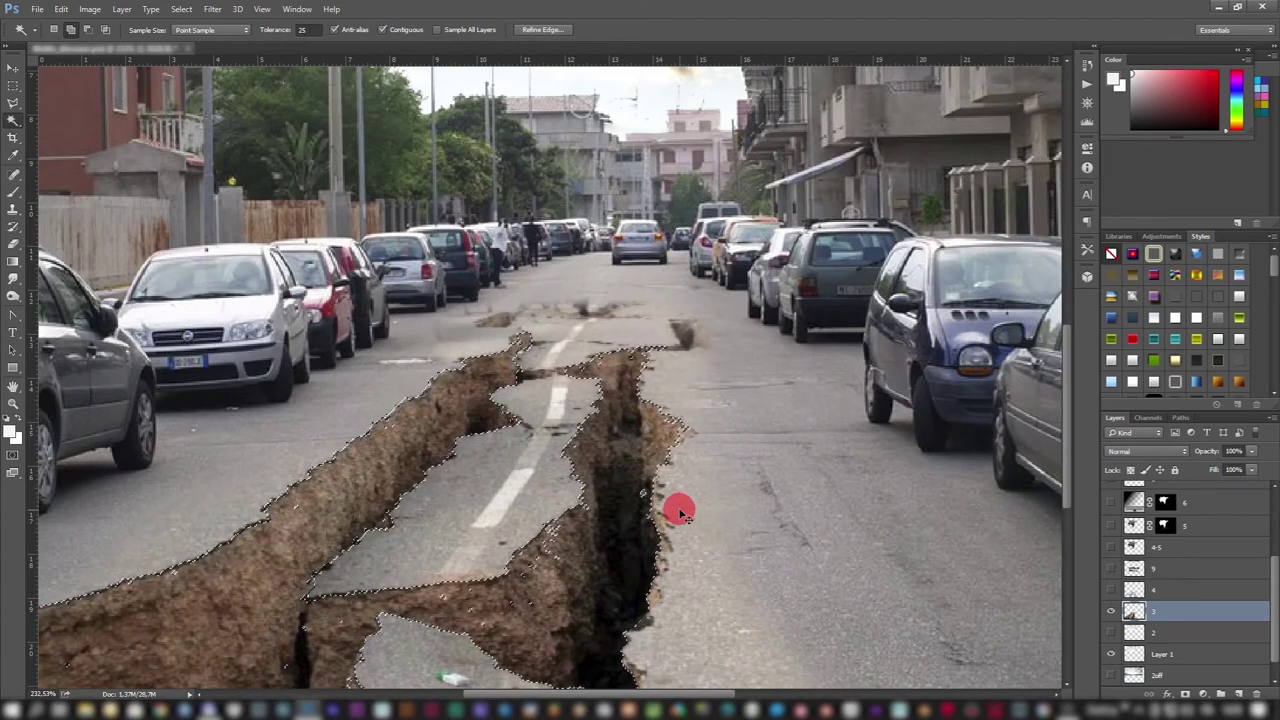
# Step: Test-invert the crack's colours, restore them, and invert the selection from the Select menu
pyautogui.hotkey('ctrl', 'i')
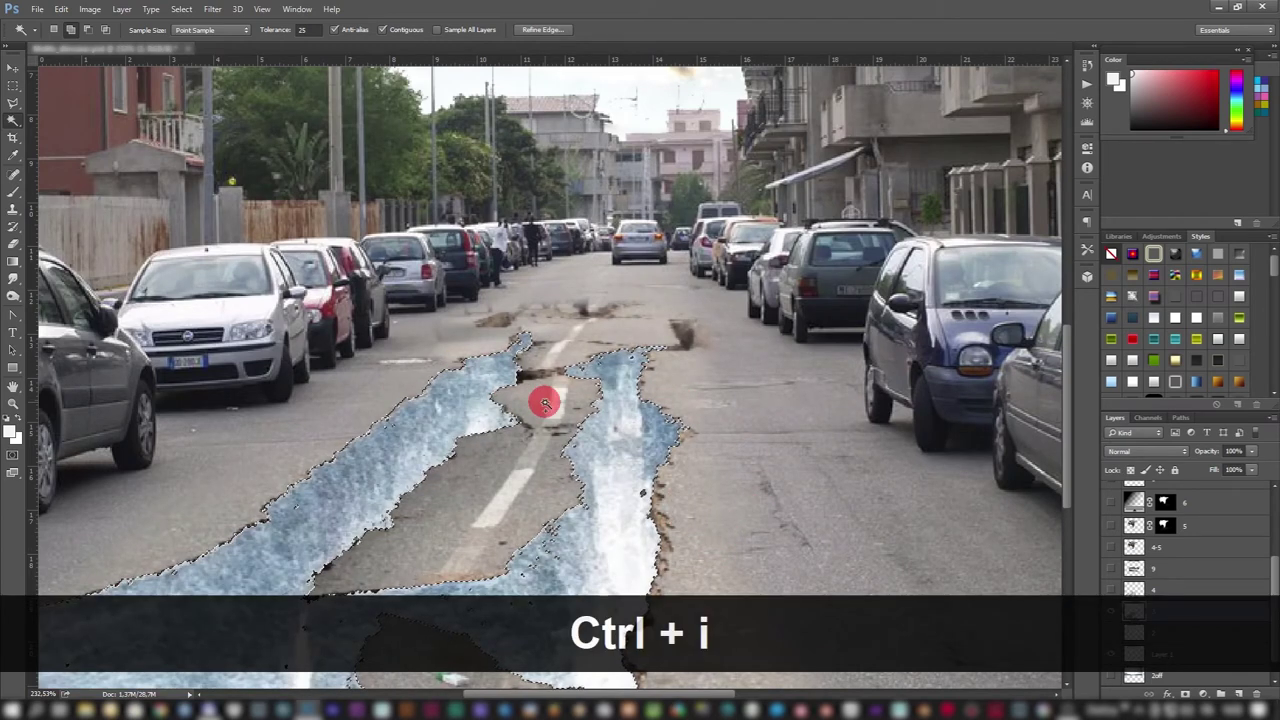
pyautogui.hotkey('ctrl', 'i')
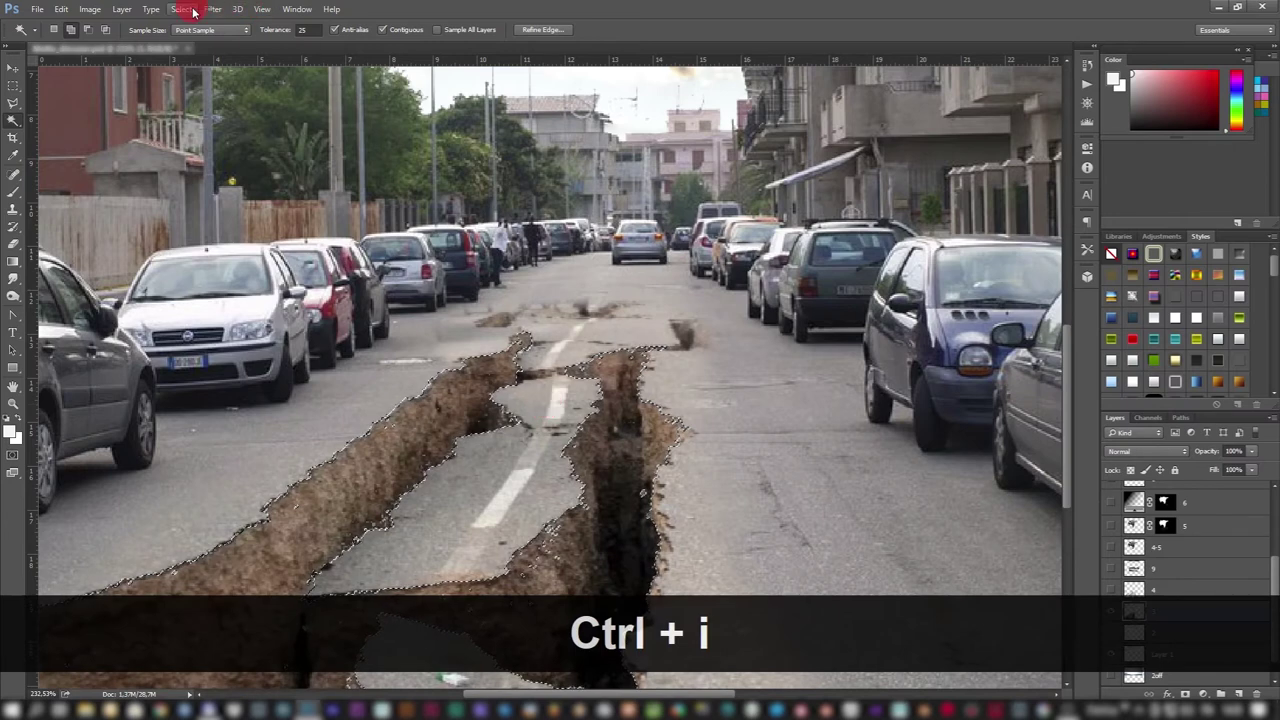
pyautogui.click(190, 10)
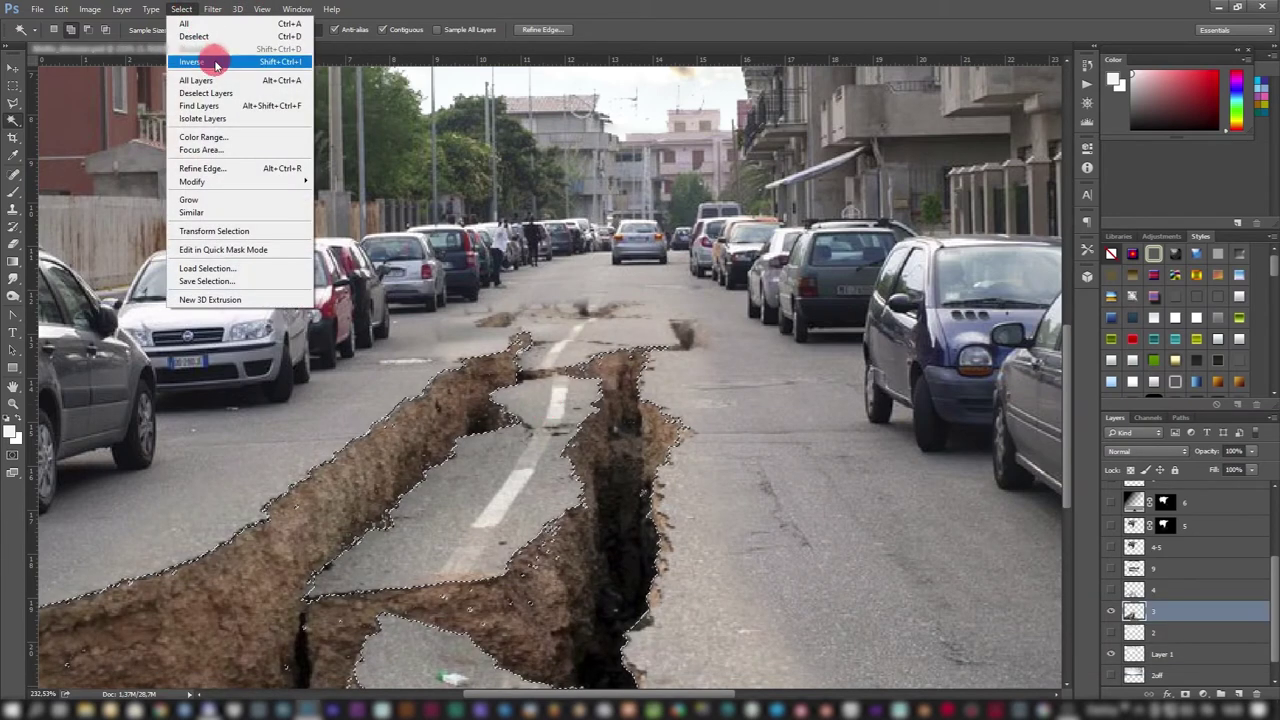
pyautogui.click(215, 62)
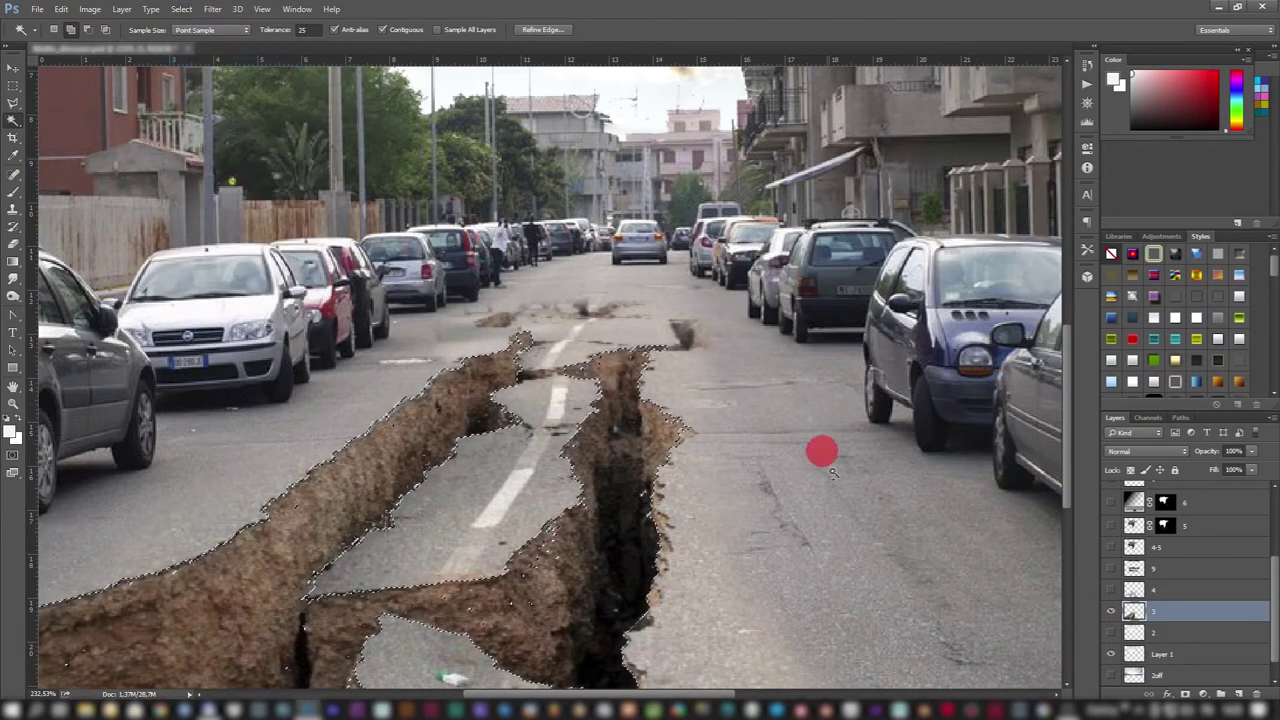
# Step: Copy the selection to a new layer at 10% opacity and toggle layer 3 to compare
pyautogui.click(1112, 612)
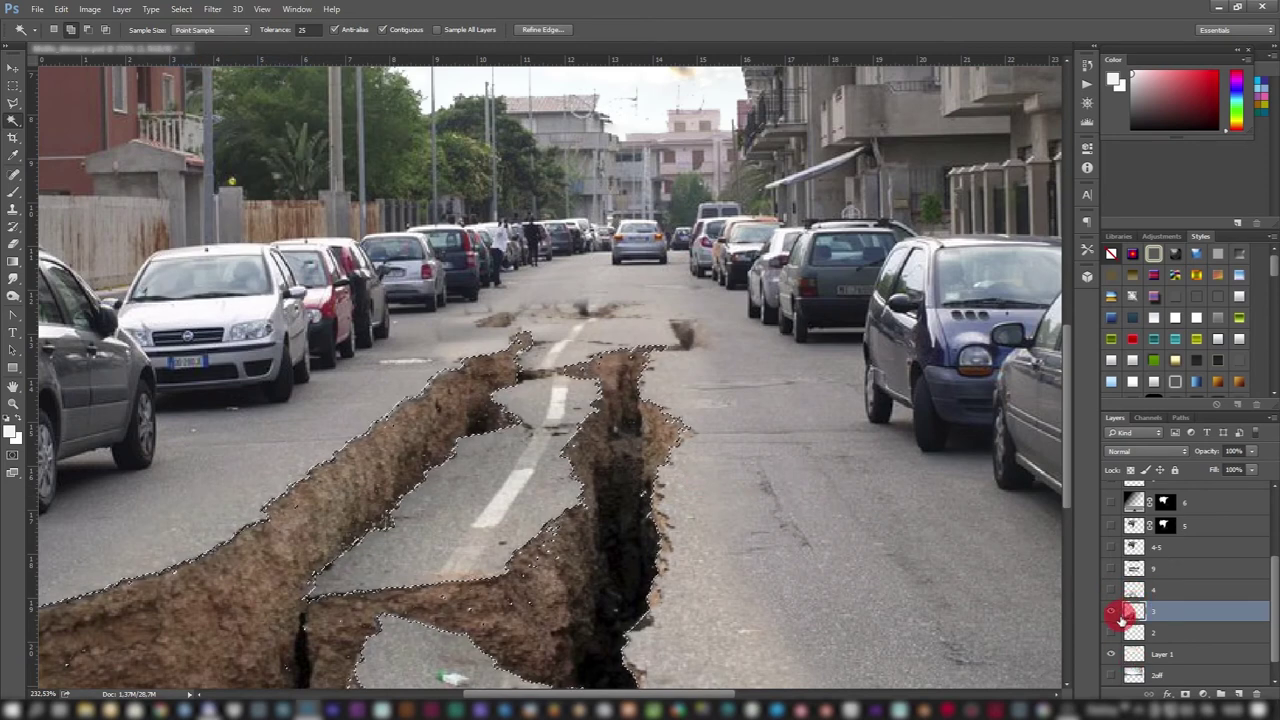
pyautogui.hotkey('ctrl', 'j')
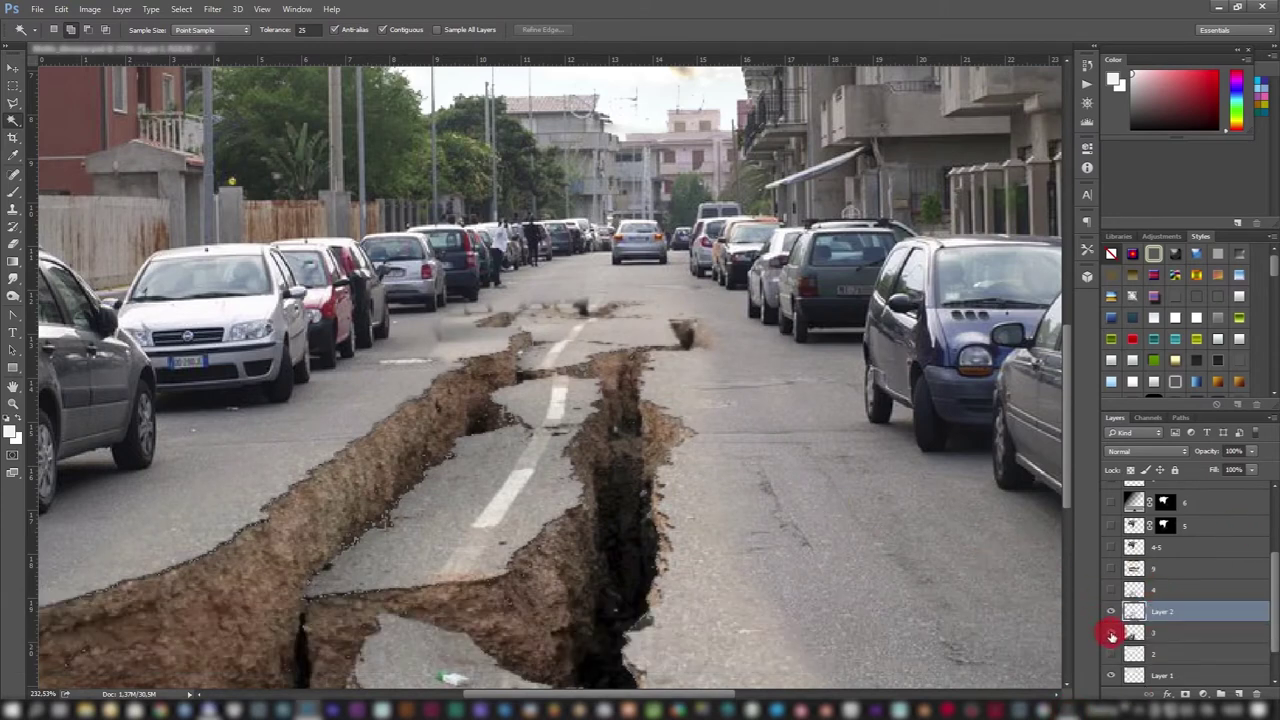
pyautogui.press('1')
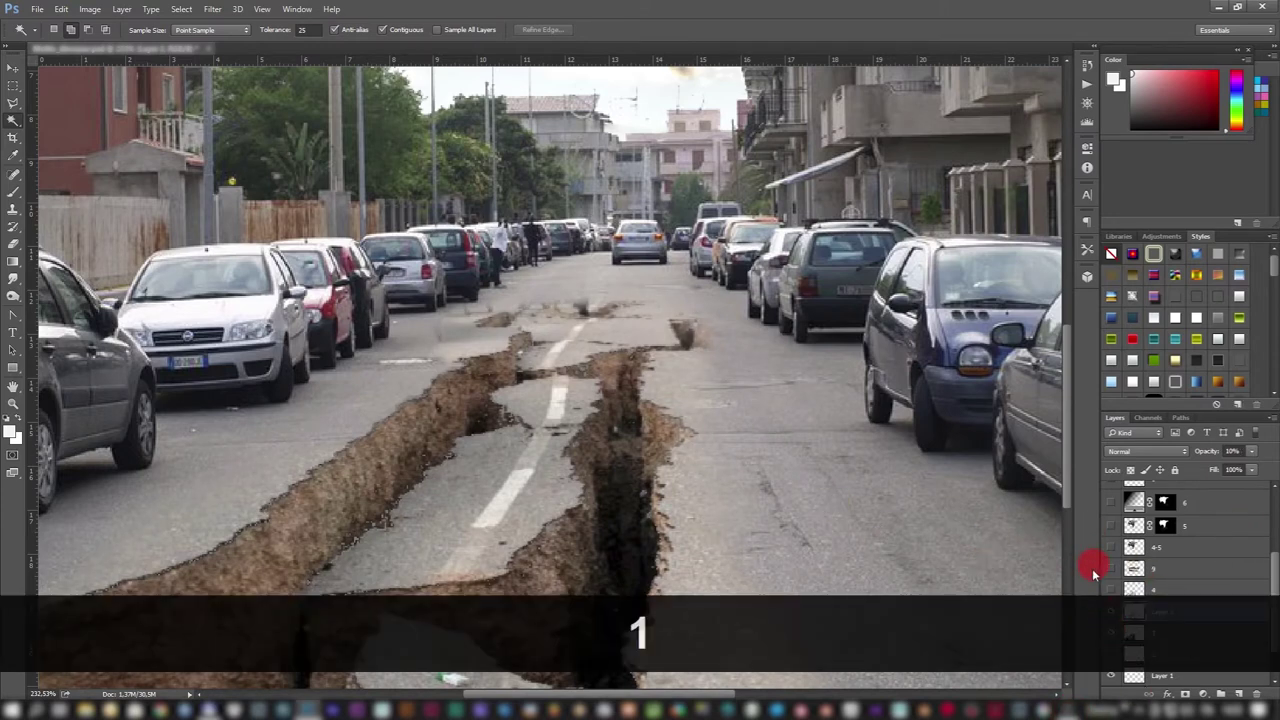
pyautogui.click(1111, 632)
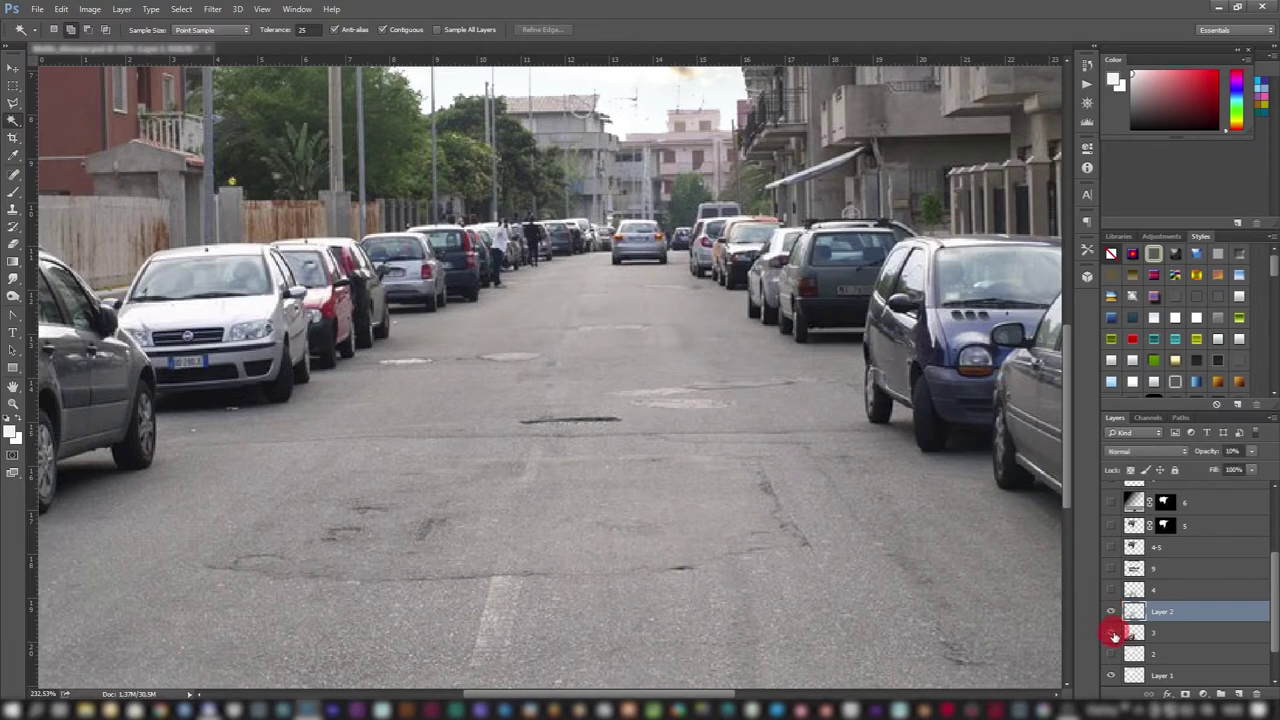
pyautogui.click(1111, 632)
pyautogui.click(130, 8)
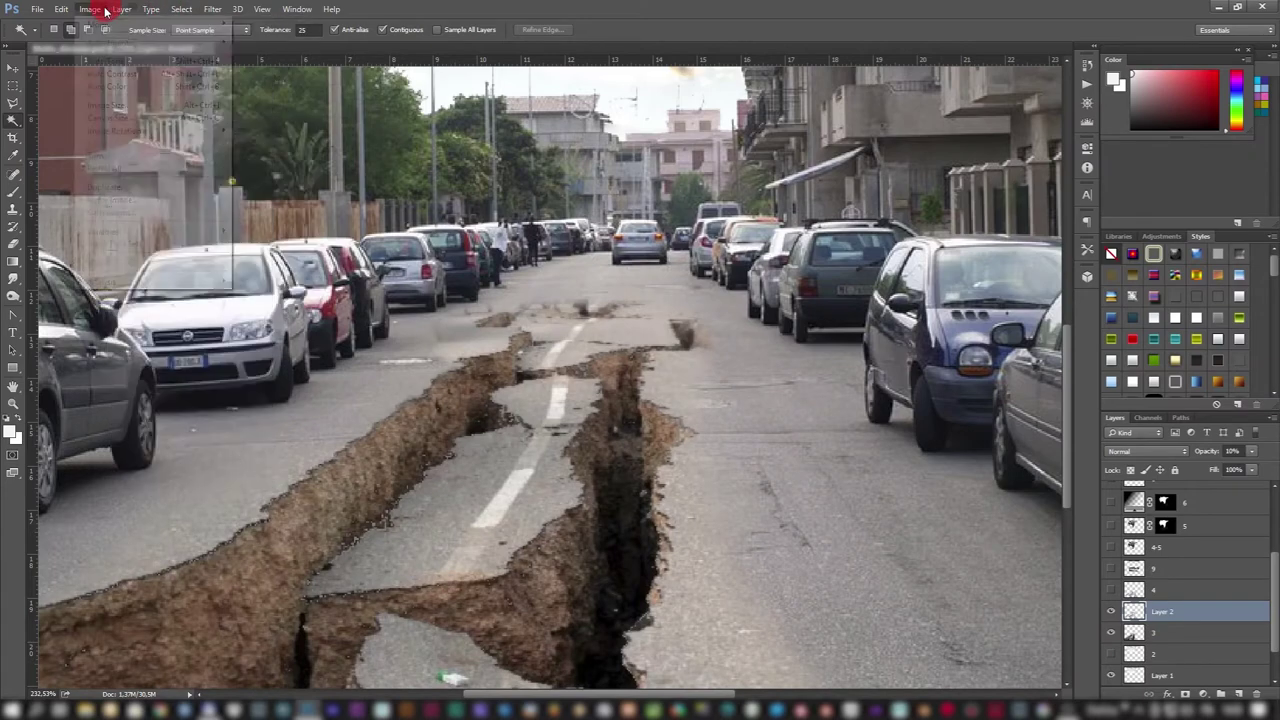
pyautogui.moveTo(110, 43)
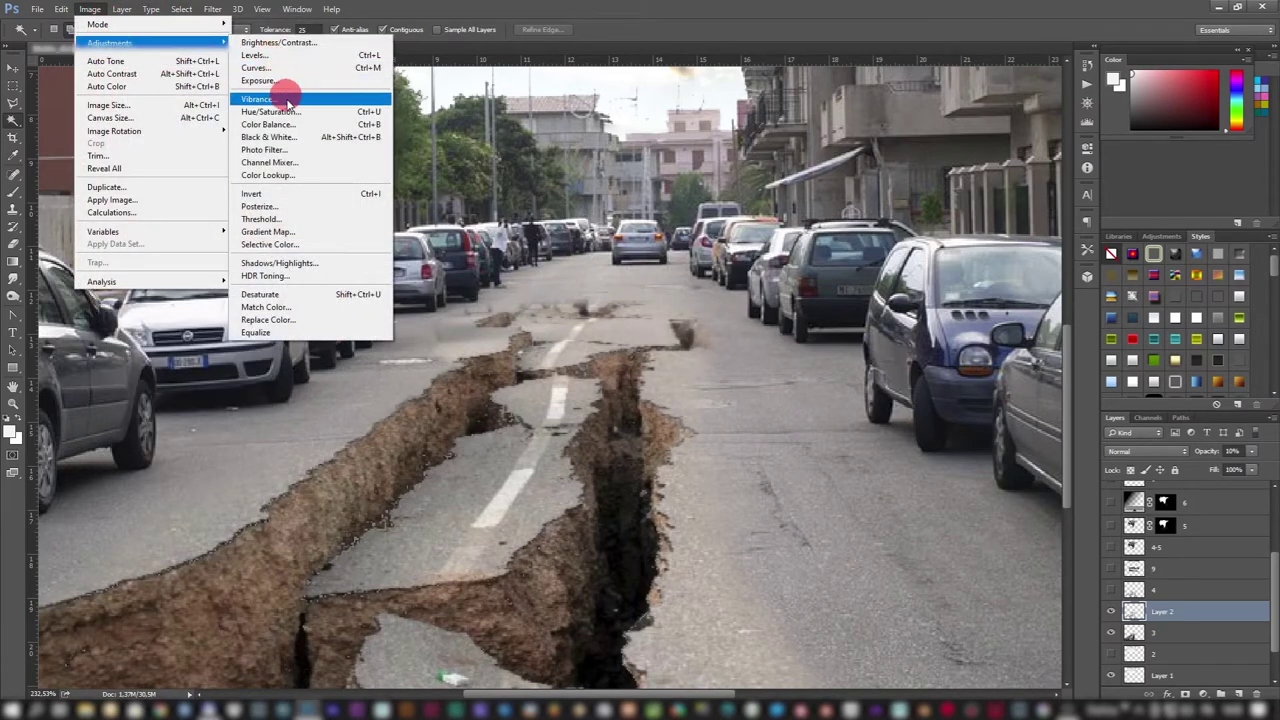
# Step: In Hue/Saturation, tune the crack's saturation to +74
pyautogui.click(294, 113)
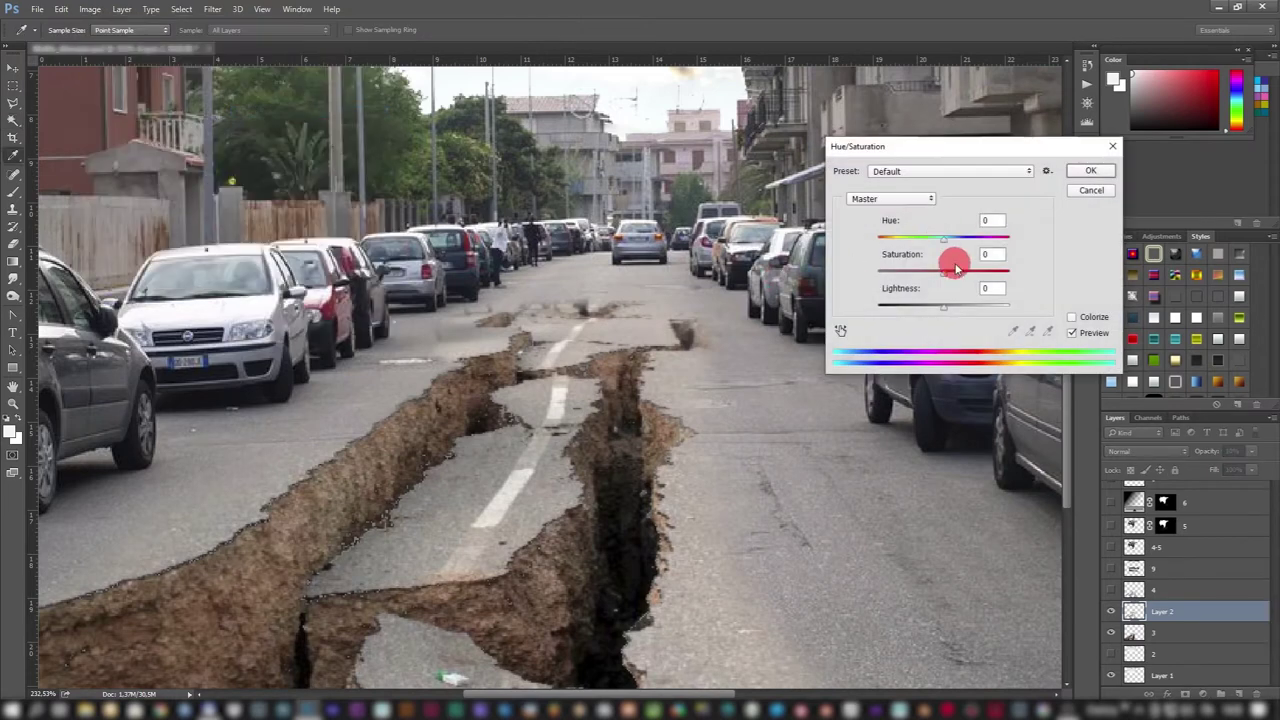
pyautogui.moveTo(957, 262)
pyautogui.mouseDown()
pyautogui.moveTo(938, 278)
pyautogui.moveTo(851, 271)
pyautogui.moveTo(950, 279)
pyautogui.mouseUp()
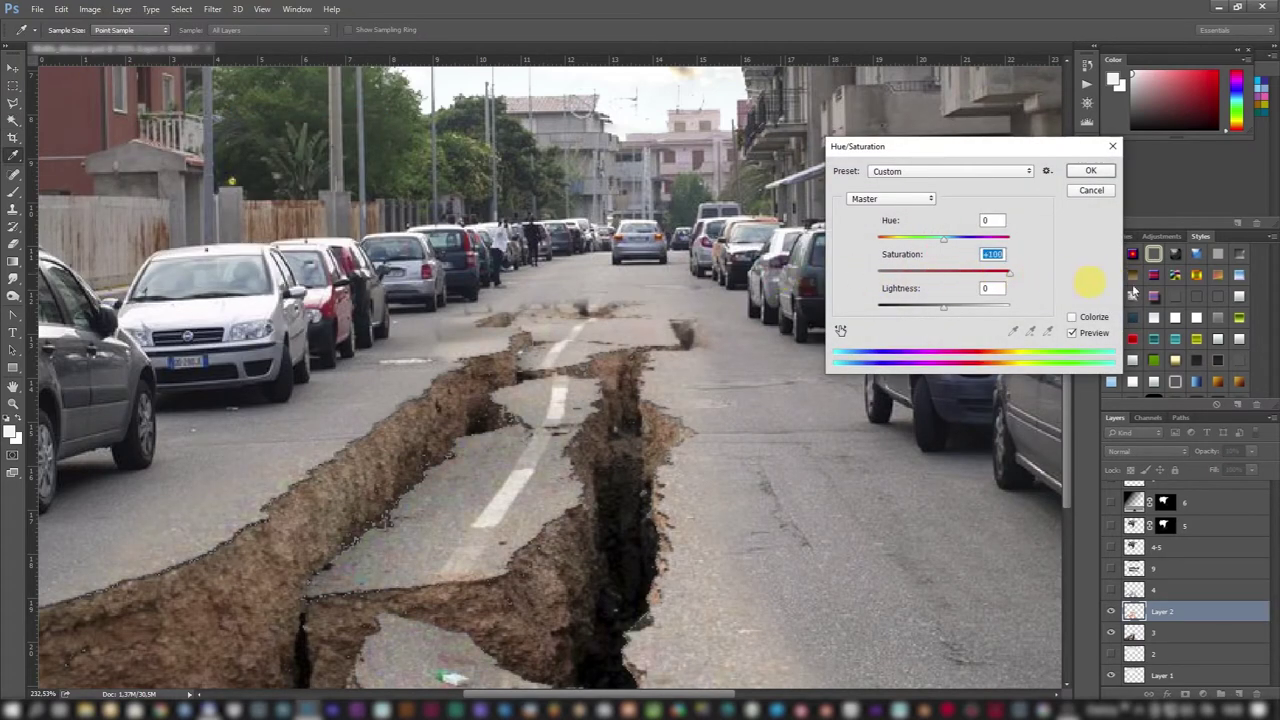
pyautogui.moveTo(1095, 282)
pyautogui.mouseDown()
pyautogui.moveTo(920, 280)
pyautogui.moveTo(1109, 300)
pyautogui.moveTo(841, 296)
pyautogui.mouseUp()
pyautogui.moveTo(988, 289)
pyautogui.mouseDown()
pyautogui.moveTo(943, 282)
pyautogui.moveTo(876, 298)
pyautogui.moveTo(897, 283)
pyautogui.moveTo(949, 313)
pyautogui.moveTo(1000, 308)
pyautogui.moveTo(852, 314)
pyautogui.moveTo(923, 303)
pyautogui.moveTo(894, 303)
pyautogui.mouseUp()
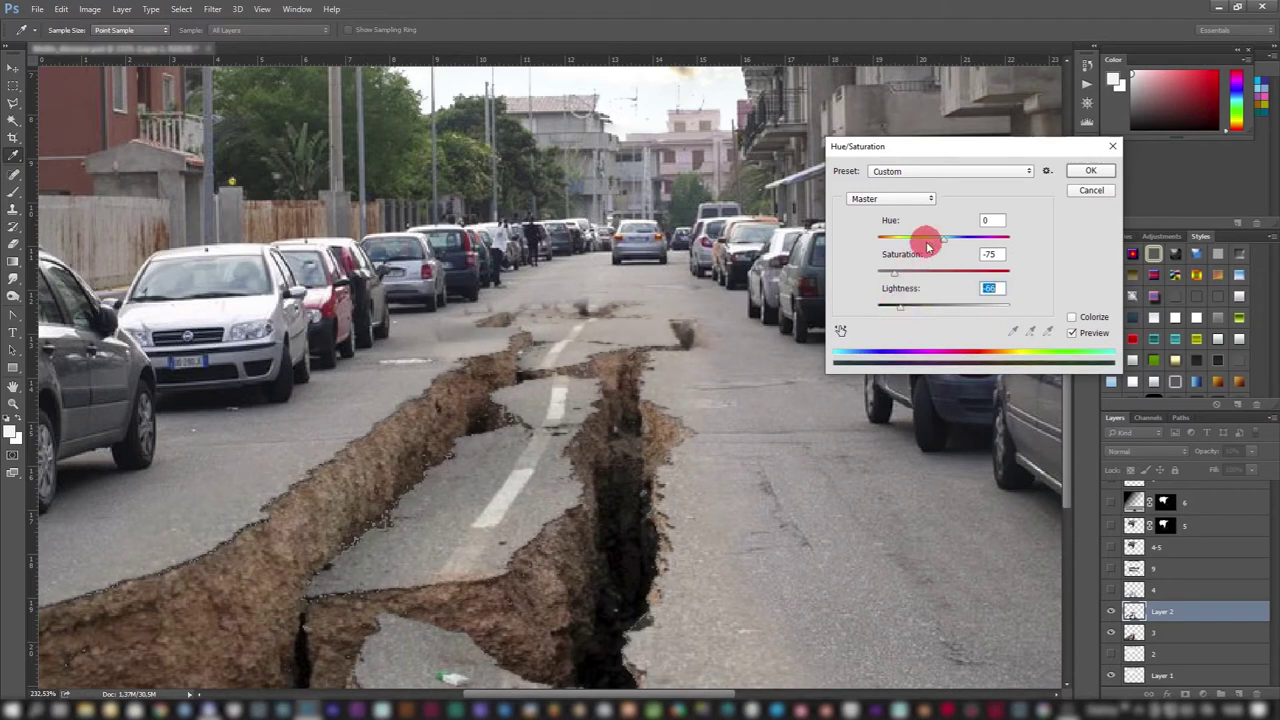
pyautogui.moveTo(946, 245); pyautogui.dragTo(928, 247)
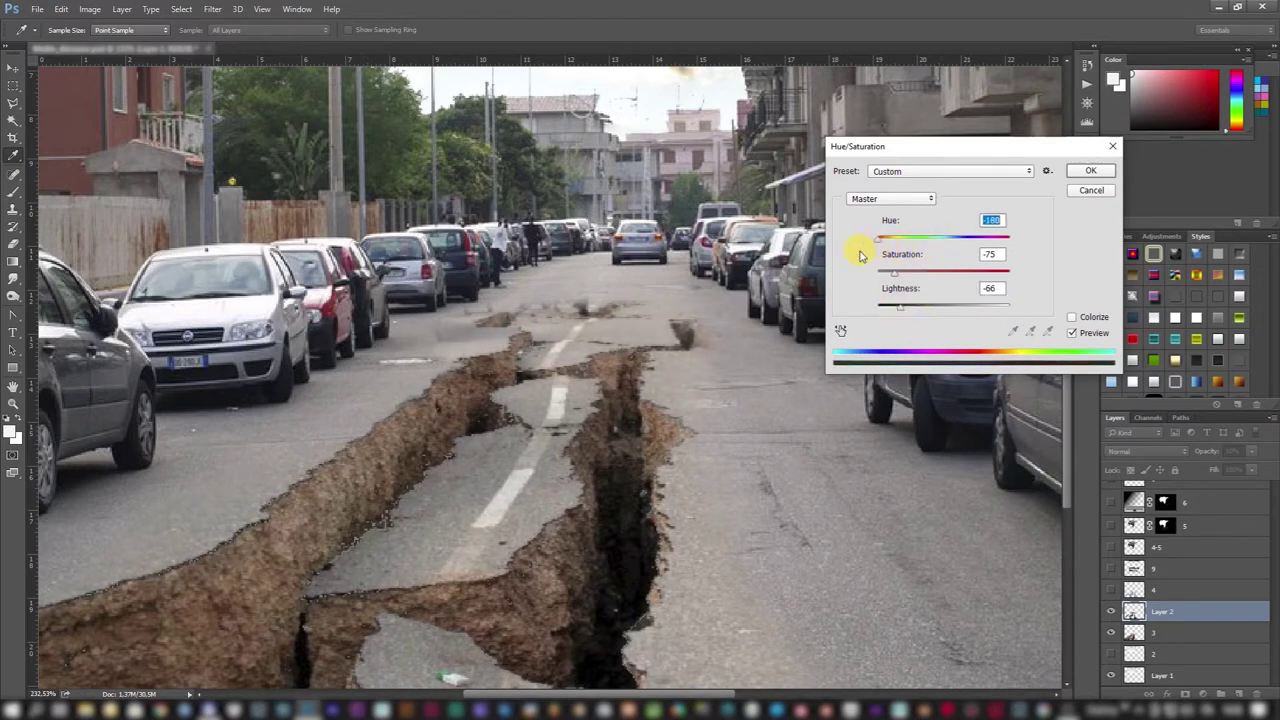
pyautogui.moveTo(896, 273); pyautogui.dragTo(976, 280)
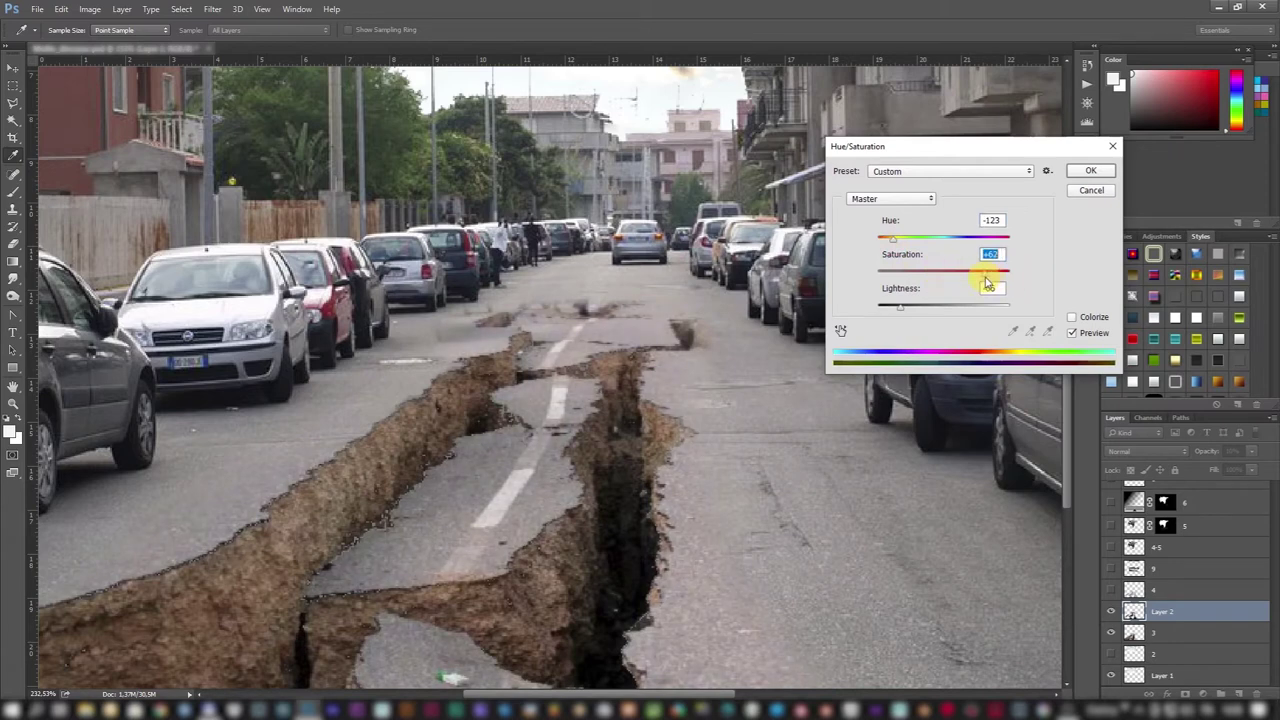
pyautogui.moveTo(993, 283); pyautogui.dragTo(992, 281)
# Step: Shift the crack's hue to +180 and set Lightness to -43
pyautogui.click(893, 240)
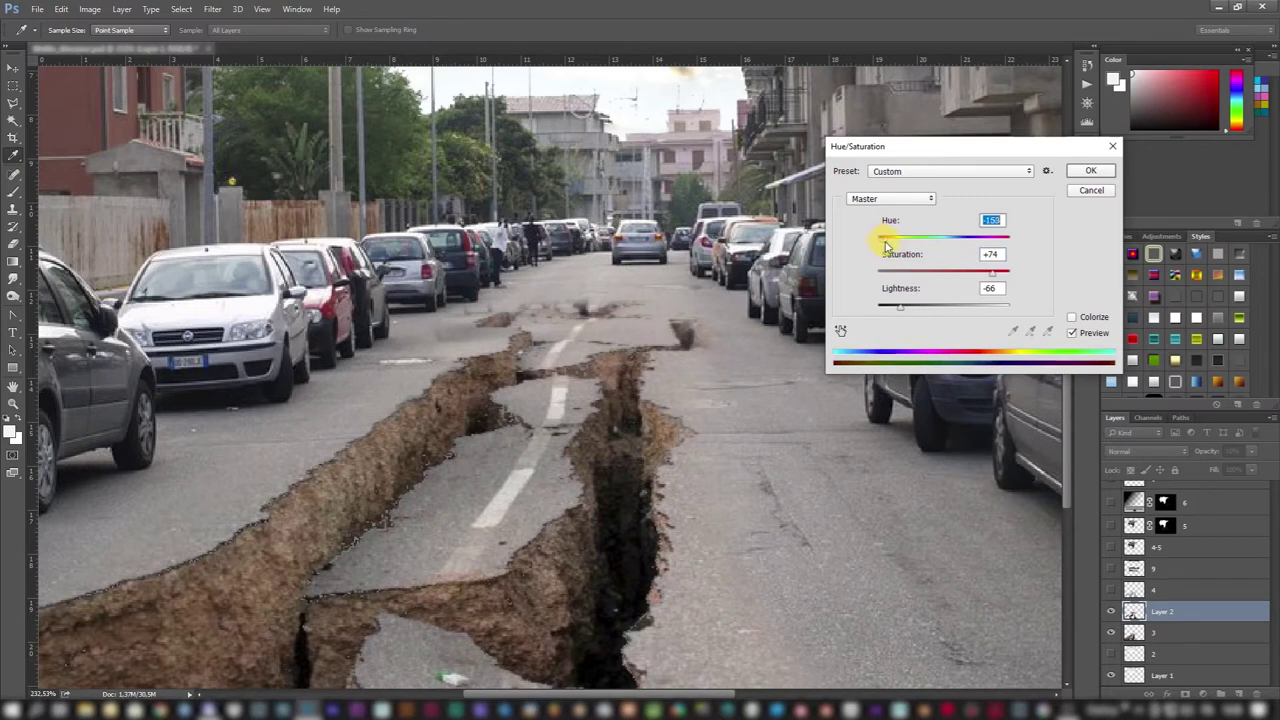
pyautogui.moveTo(898, 245); pyautogui.dragTo(1020, 255)
pyautogui.click(1016, 251)
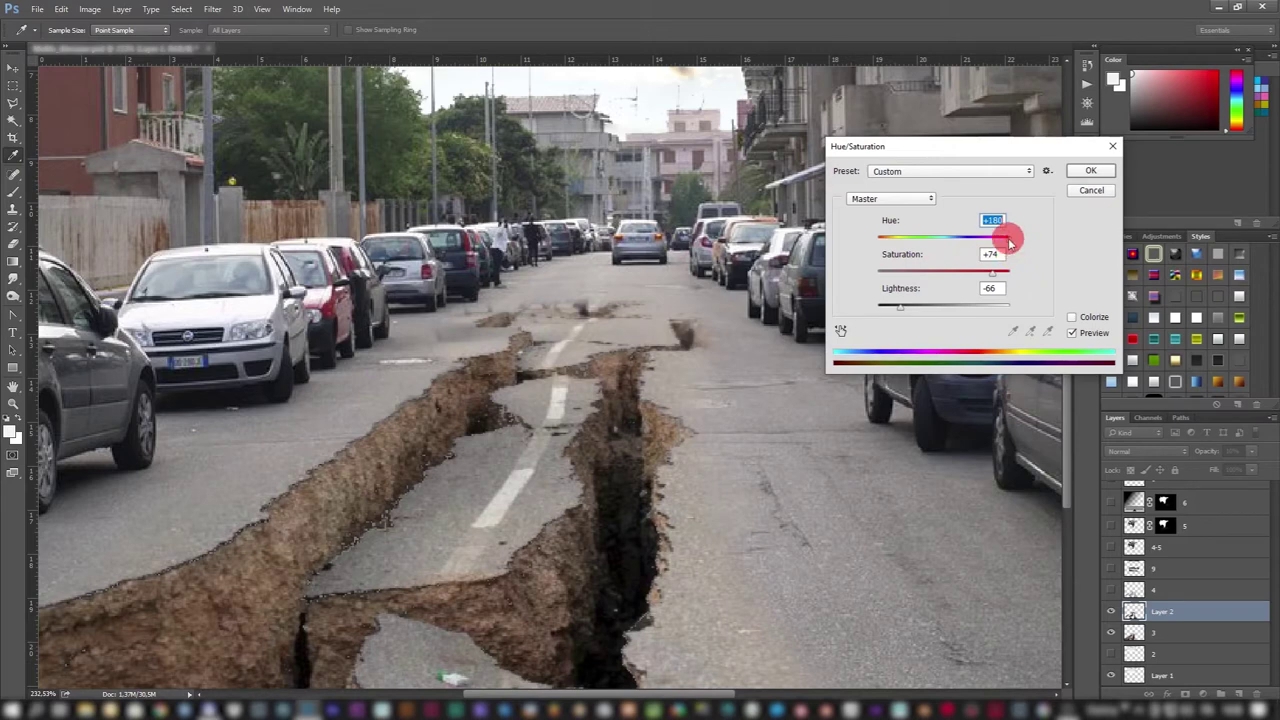
pyautogui.moveTo(1010, 243)
pyautogui.mouseDown()
pyautogui.moveTo(951, 249)
pyautogui.moveTo(1013, 256)
pyautogui.moveTo(912, 314)
pyautogui.moveTo(866, 323)
pyautogui.moveTo(971, 297)
pyautogui.moveTo(884, 308)
pyautogui.mouseUp()
pyautogui.moveTo(901, 308); pyautogui.dragTo(917, 308)
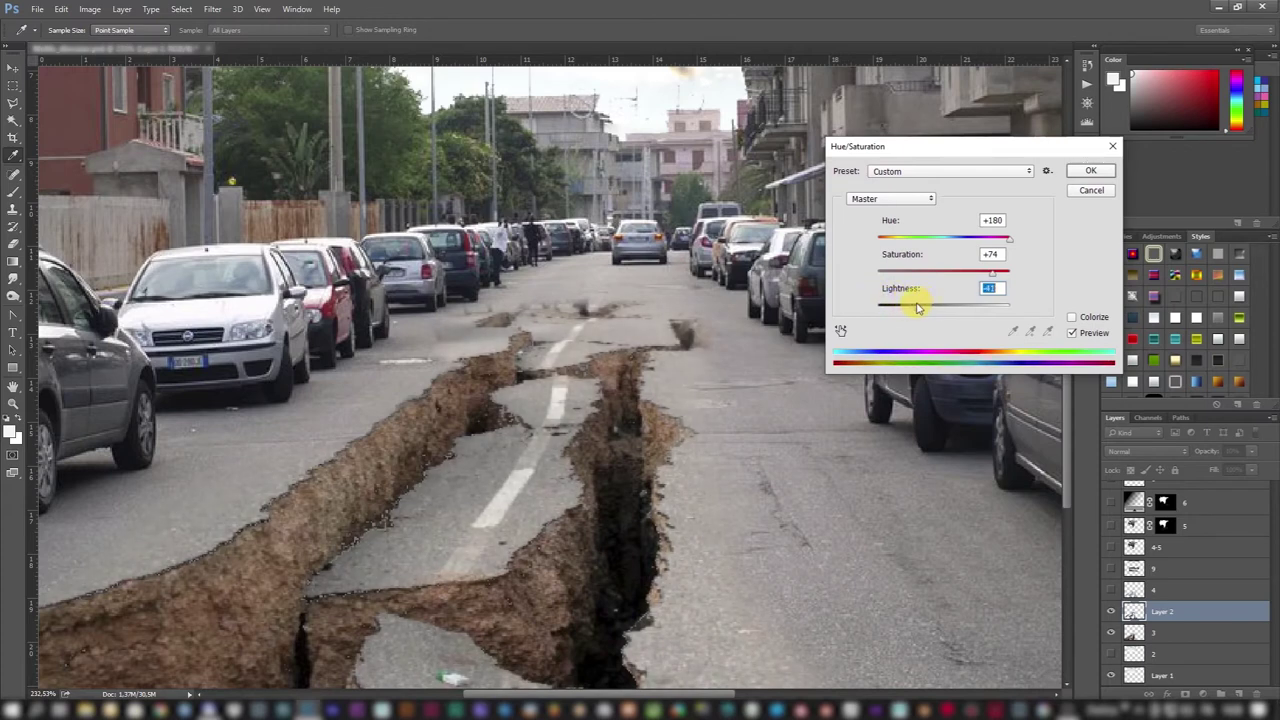
pyautogui.click(1085, 173)
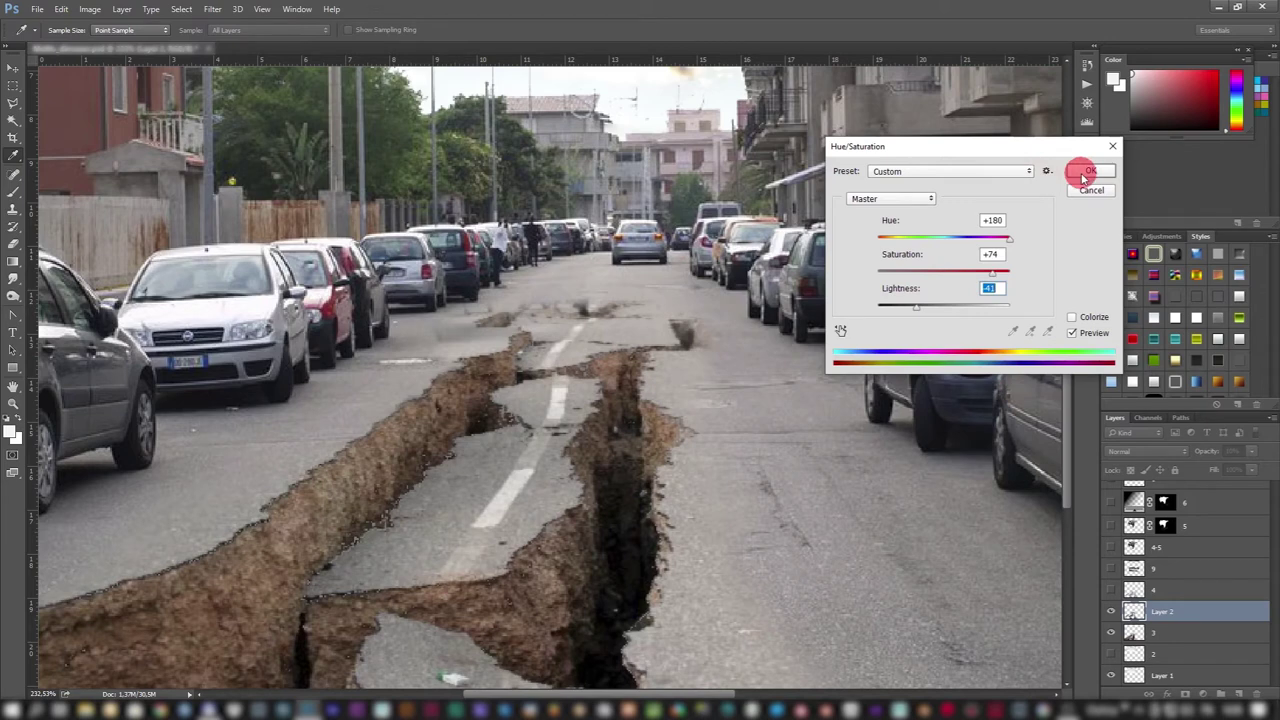
# Step: Apply the Hue/Saturation change and compare the road with layer 4 on and off
pyautogui.click(1085, 173)
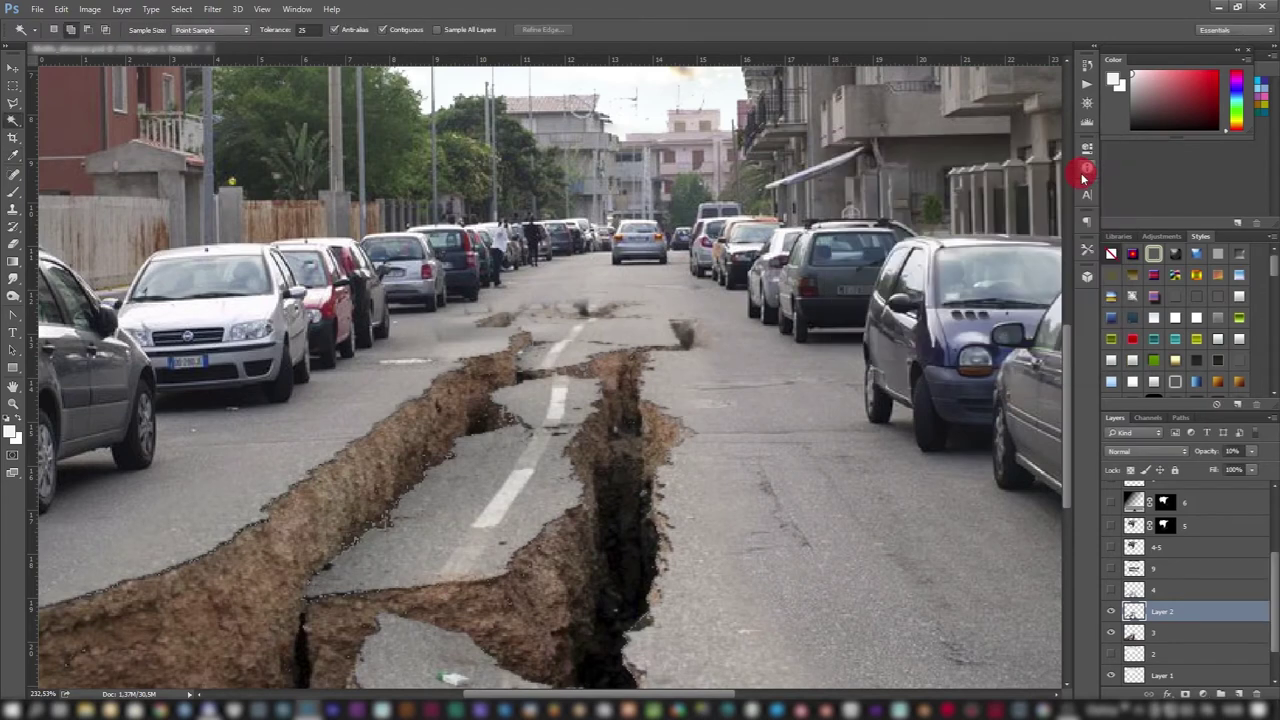
pyautogui.click(1111, 591)
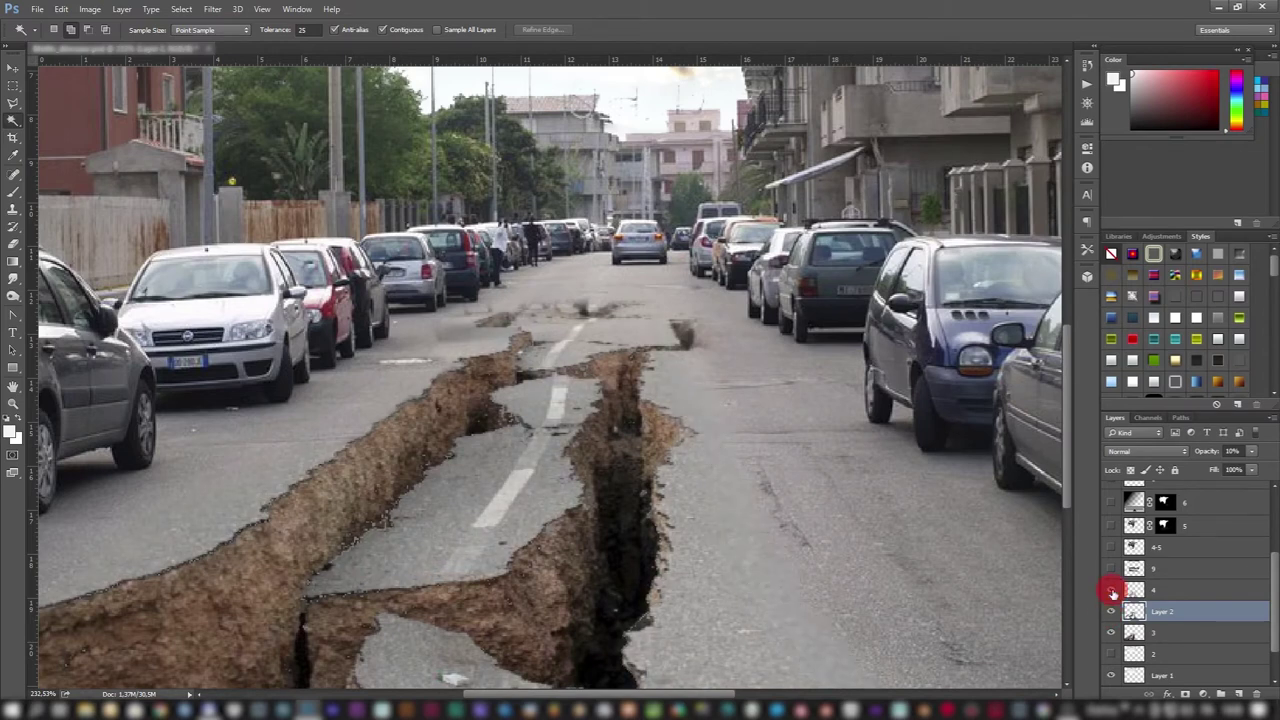
pyautogui.click(1111, 591)
pyautogui.click(1111, 591)
pyautogui.click(1111, 591)
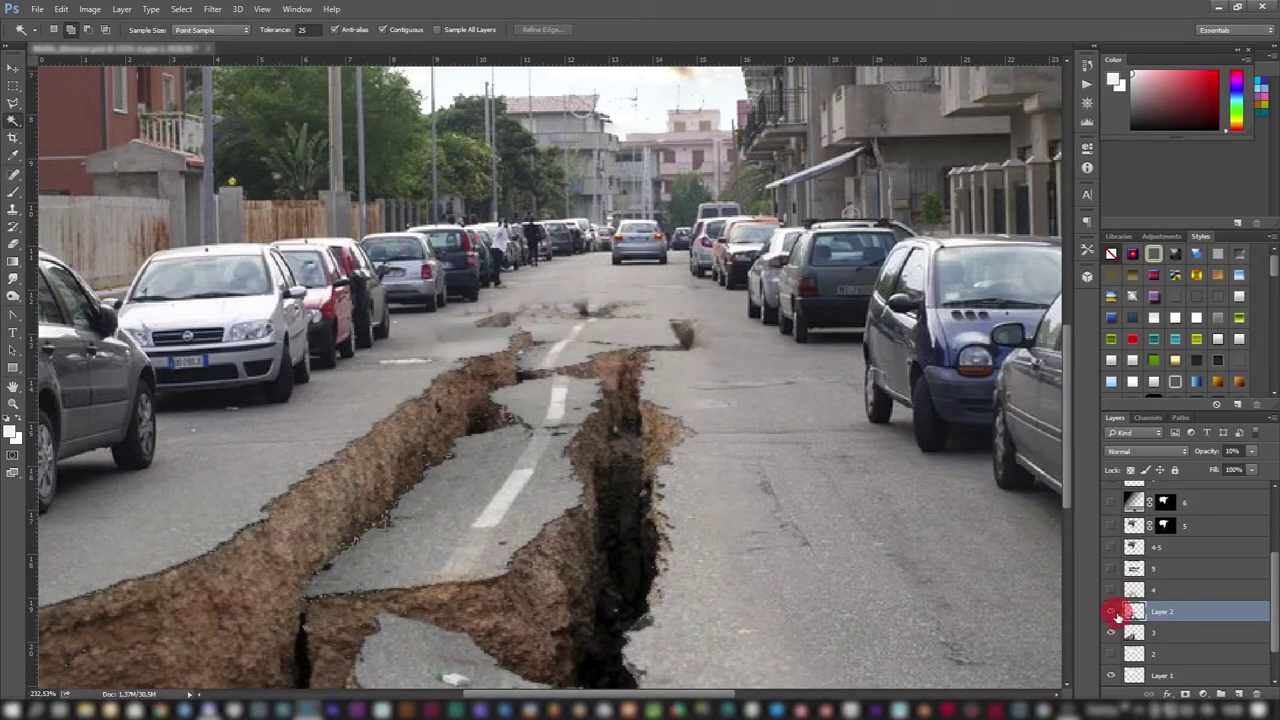
# Step: Show the T-rex layer 4-5 and view it looming over the cracked street
pyautogui.moveTo(874, 506); pyautogui.dragTo(512, 532)
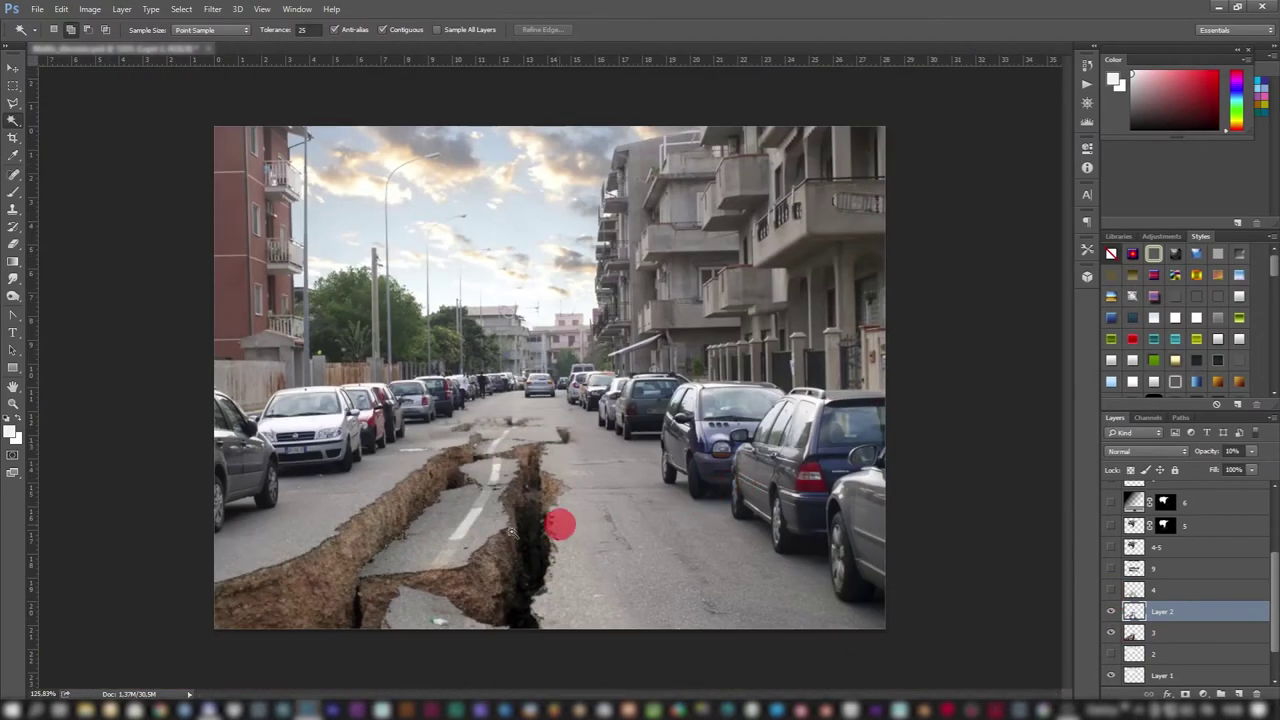
pyautogui.click(372, 545)
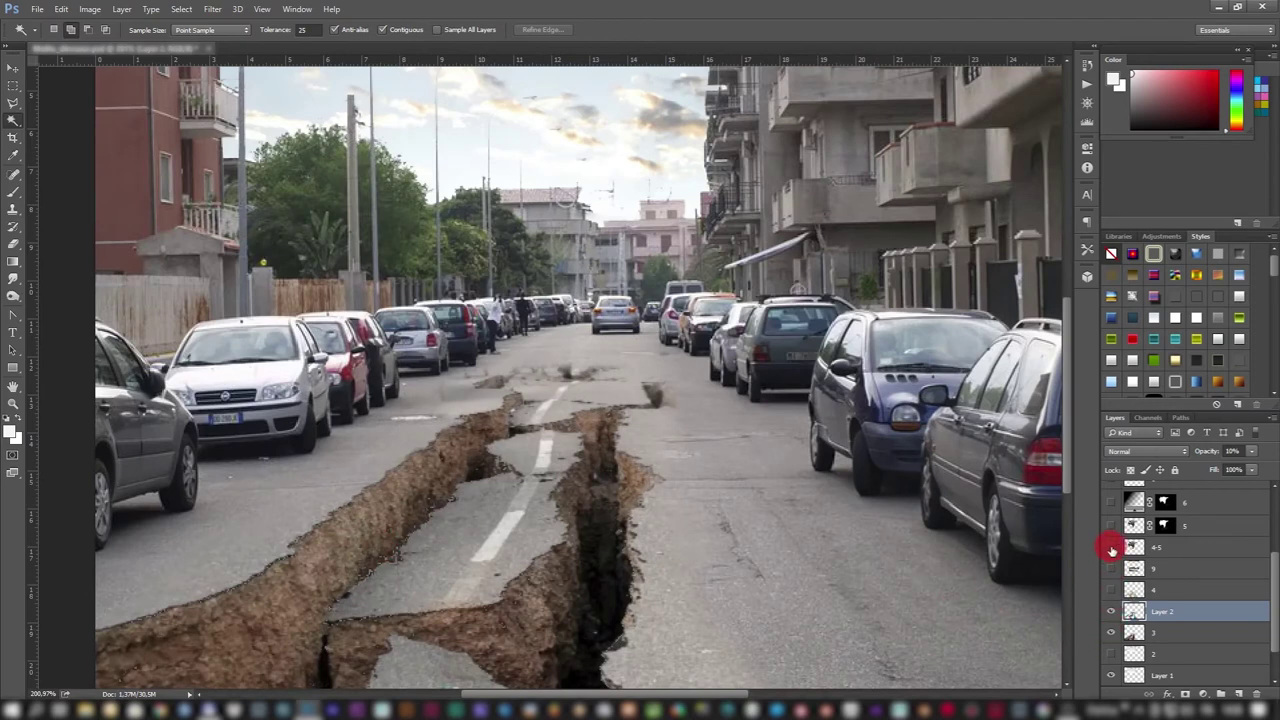
pyautogui.click(1111, 550)
pyautogui.moveTo(698, 459)
pyautogui.mouseDown()
pyautogui.moveTo(476, 373)
pyautogui.moveTo(362, 443)
pyautogui.mouseUp()
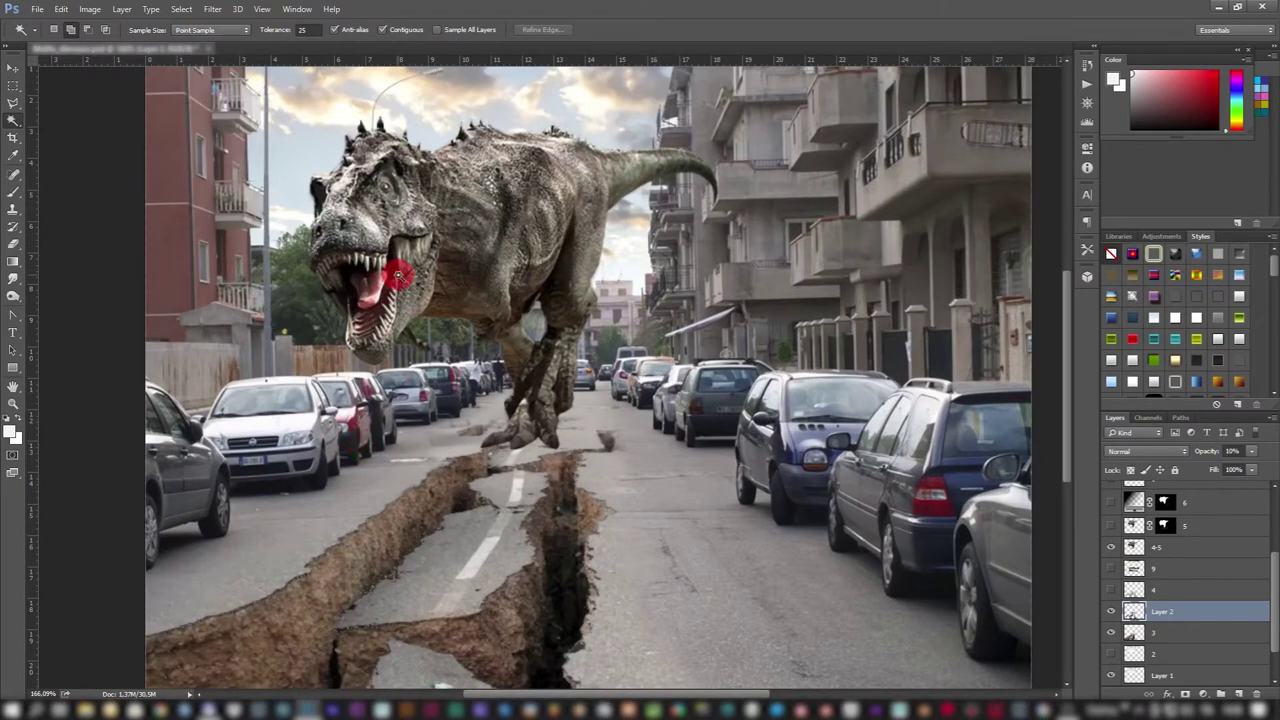
pyautogui.click(14, 68)
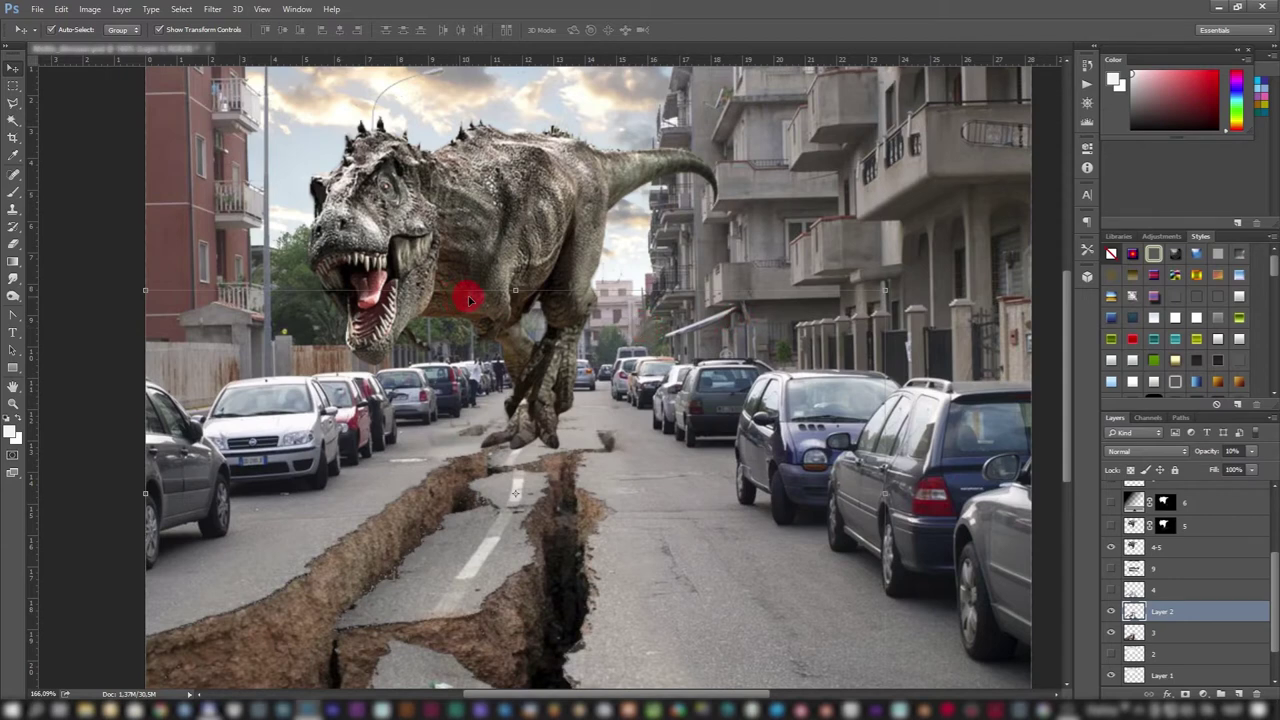
pyautogui.click(88, 182)
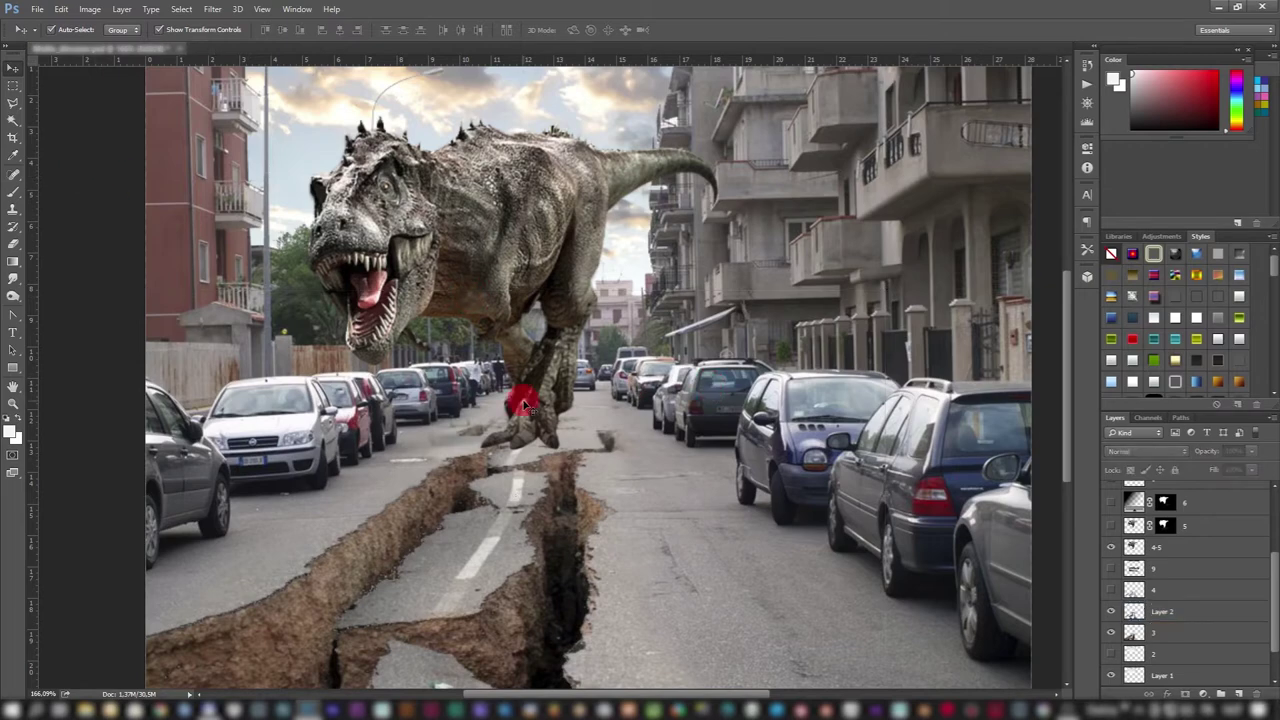
pyautogui.moveTo(522, 402)
pyautogui.mouseDown()
pyautogui.moveTo(540, 380)
pyautogui.moveTo(630, 477)
pyautogui.moveTo(545, 380)
pyautogui.mouseUp()
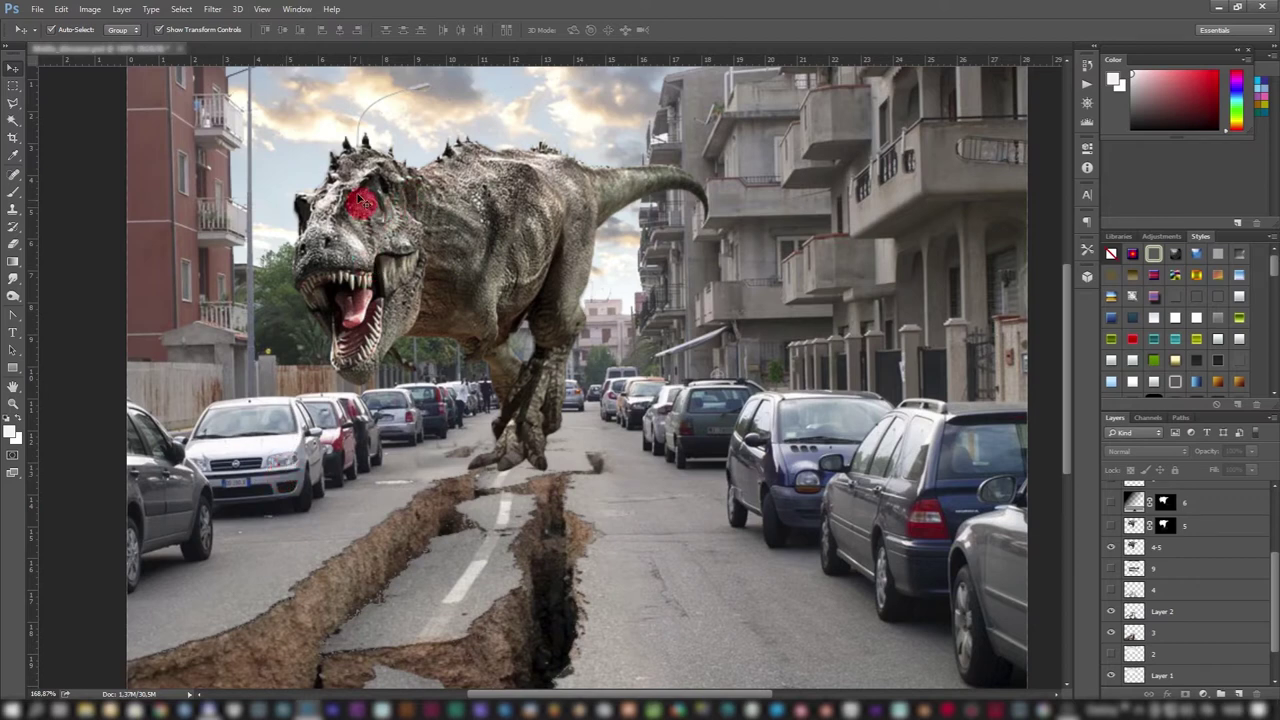
pyautogui.click(205, 9)
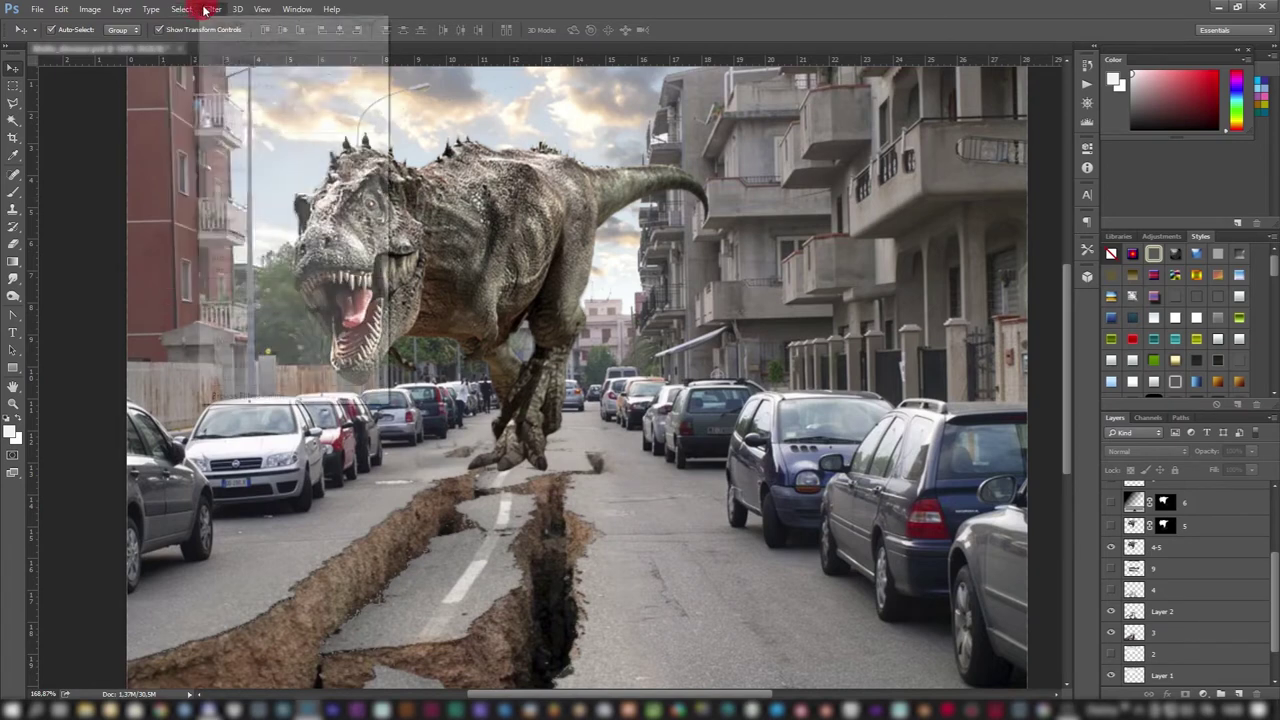
pyautogui.click(219, 9)
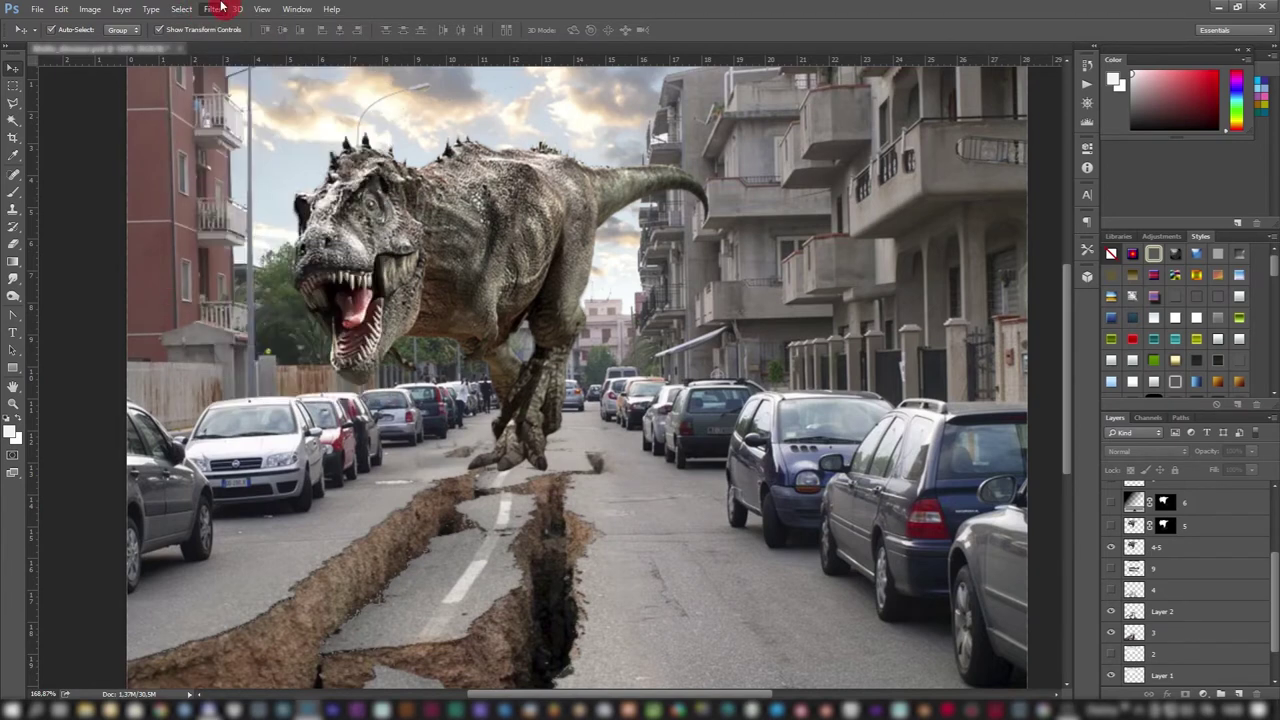
pyautogui.click(1210, 547)
pyautogui.click(380, 121)
pyautogui.click(212, 9)
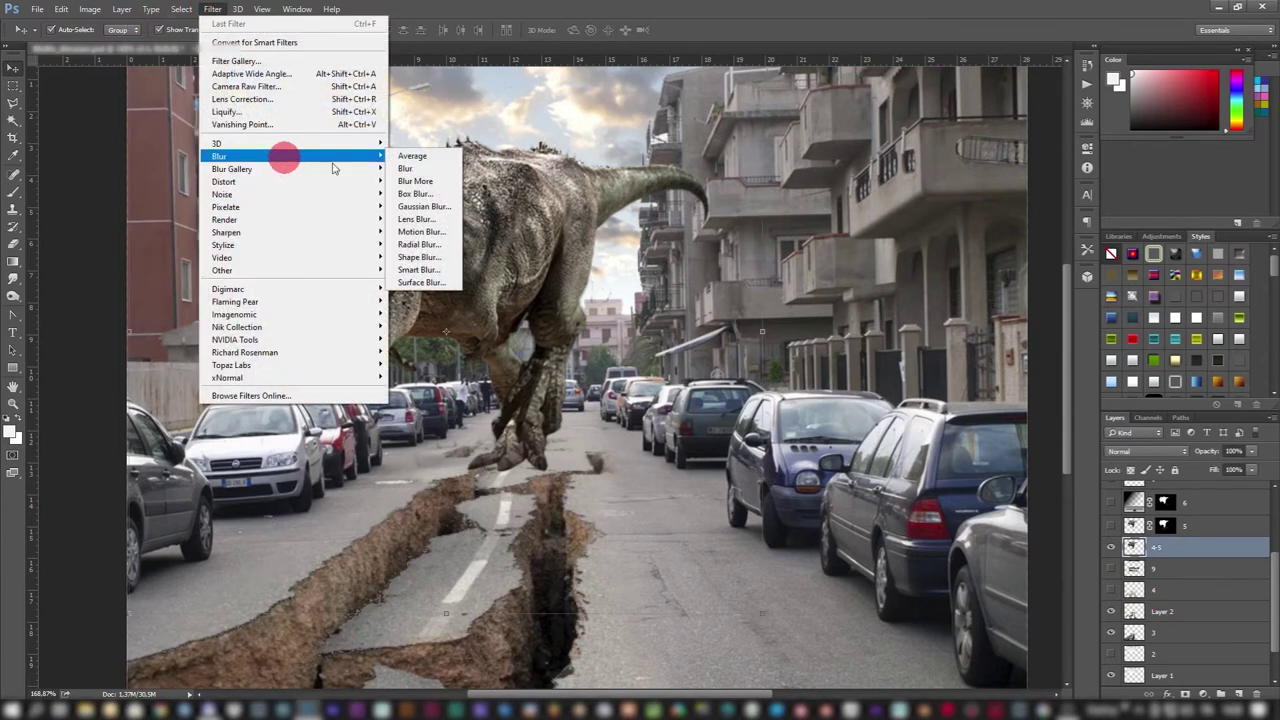
pyautogui.moveTo(219, 156)
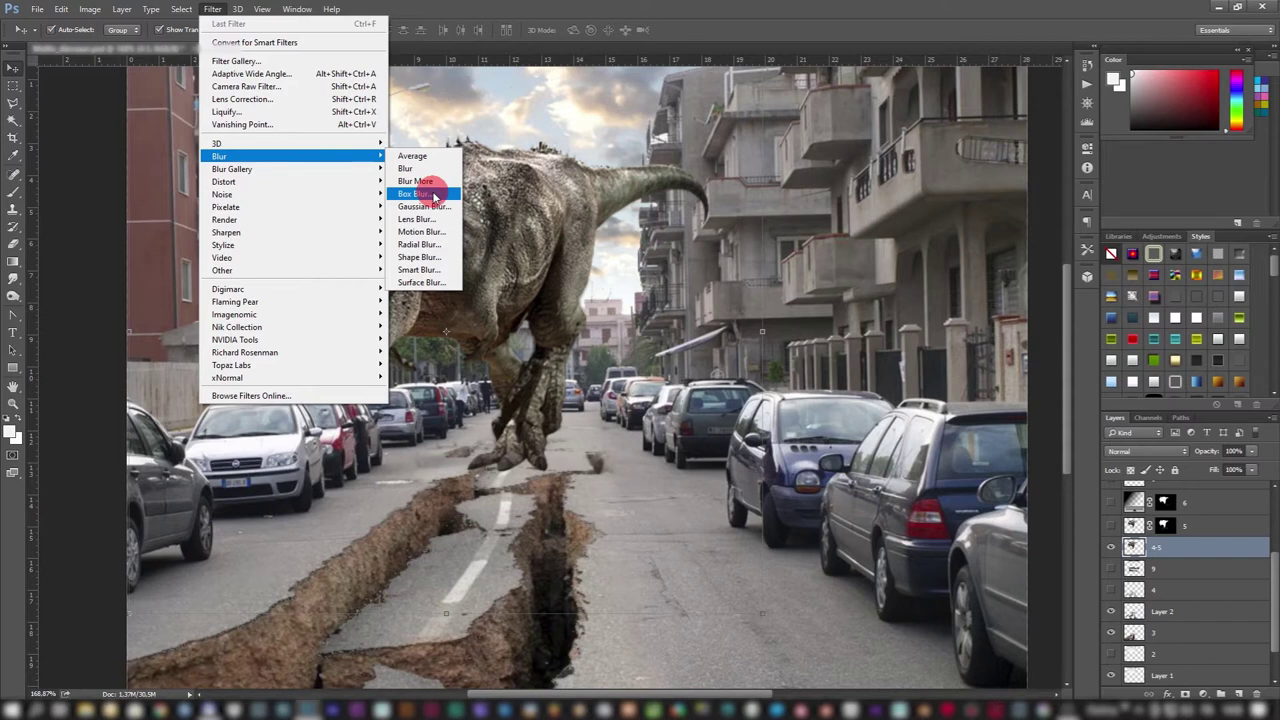
pyautogui.click(425, 206)
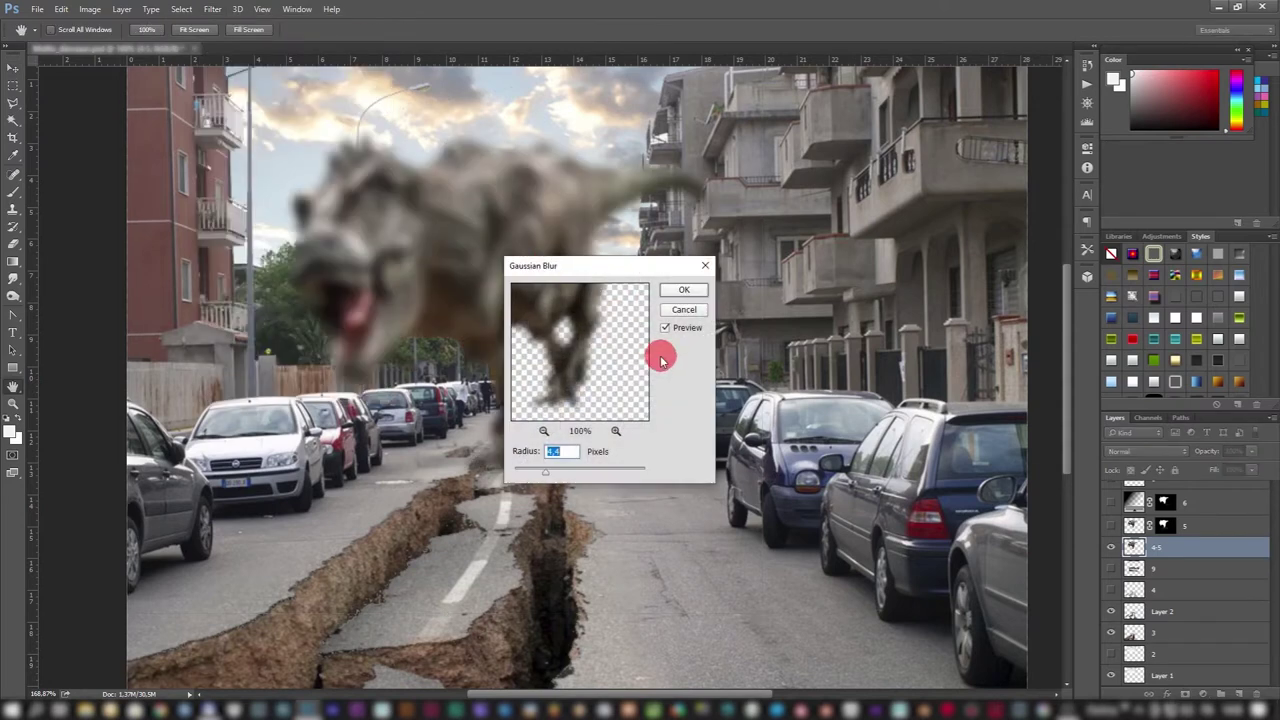
pyautogui.moveTo(553, 481); pyautogui.dragTo(503, 466)
pyautogui.click(553, 453)
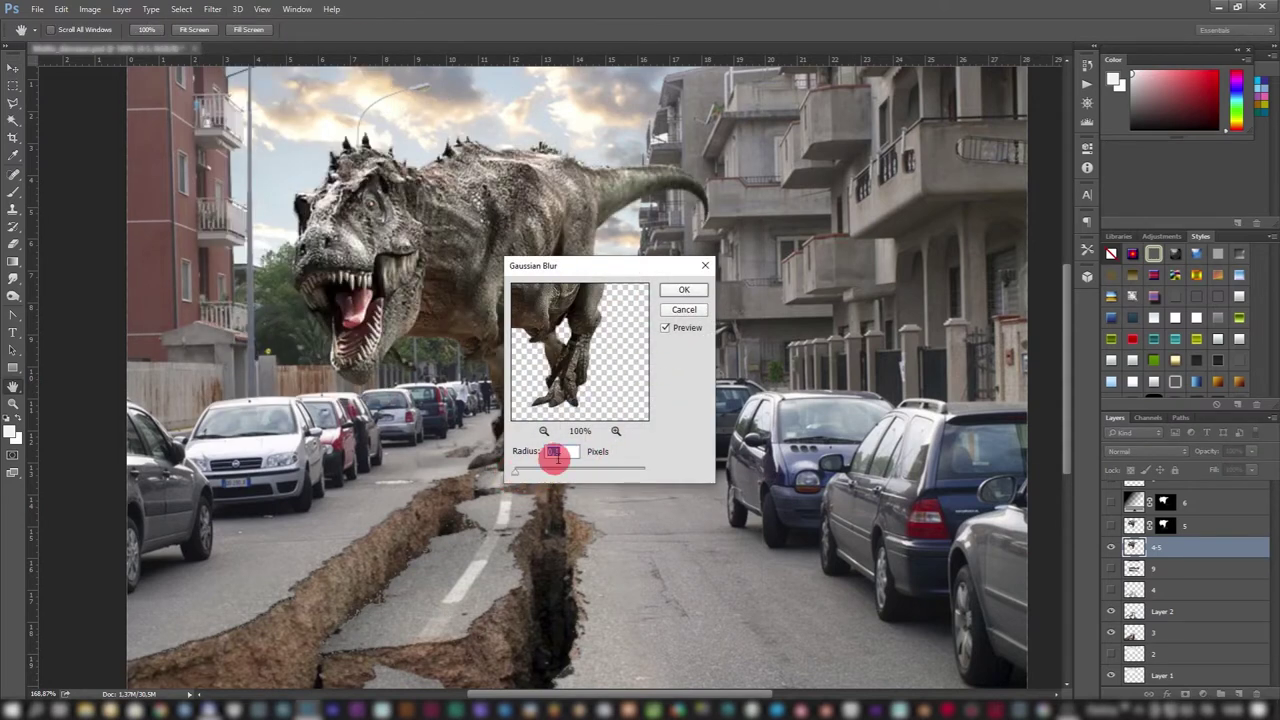
pyautogui.click(569, 452)
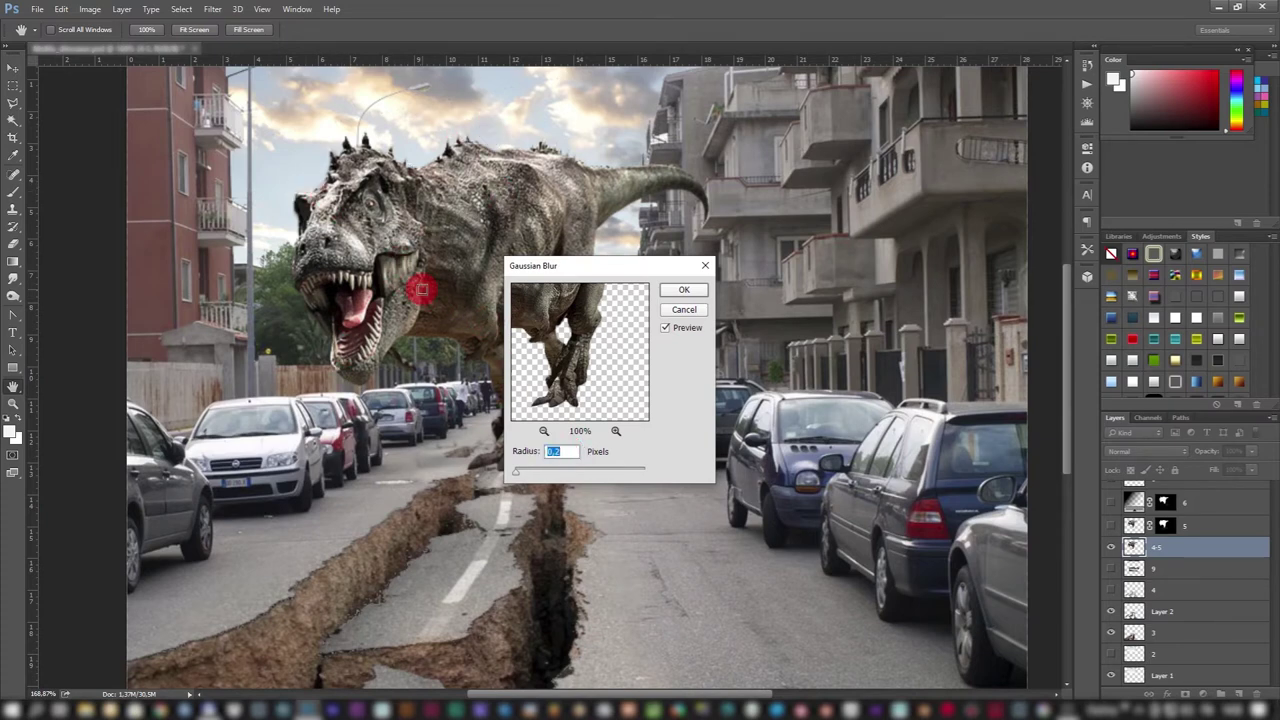
pyautogui.click(685, 311)
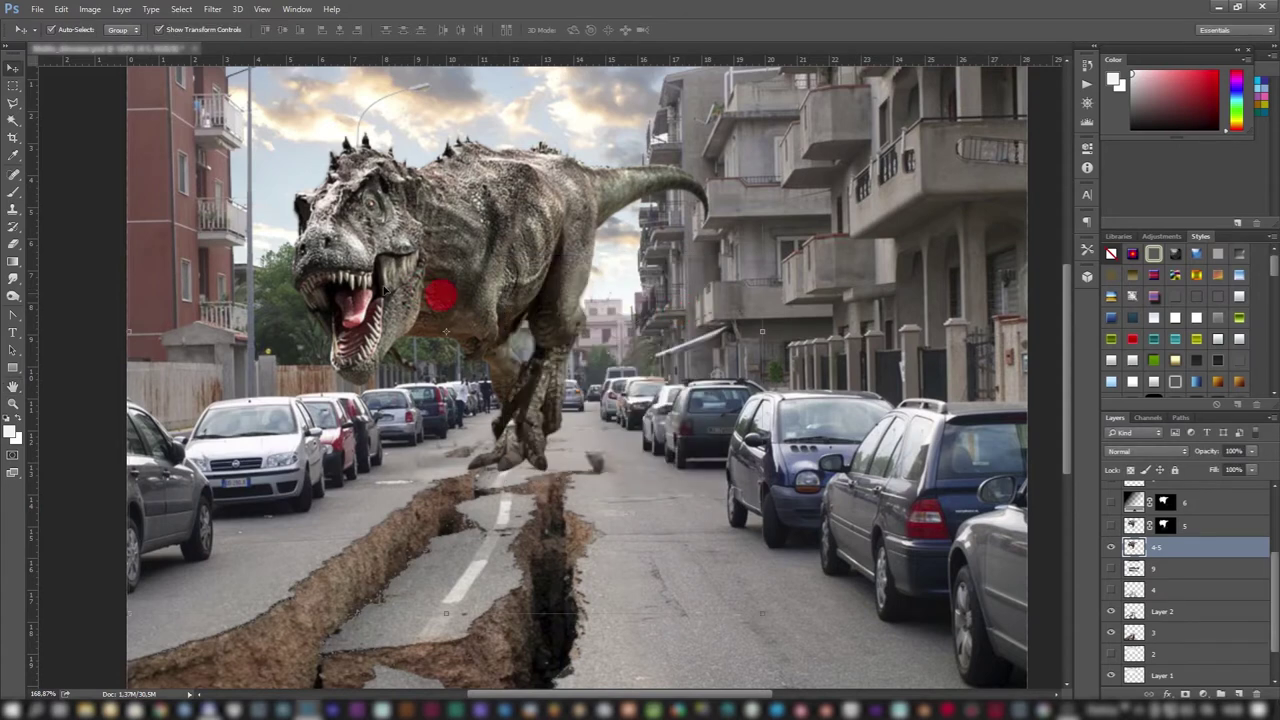
# Step: Make layer 5 visible and hide layer 6
pyautogui.click(1109, 530)
pyautogui.click(1109, 528)
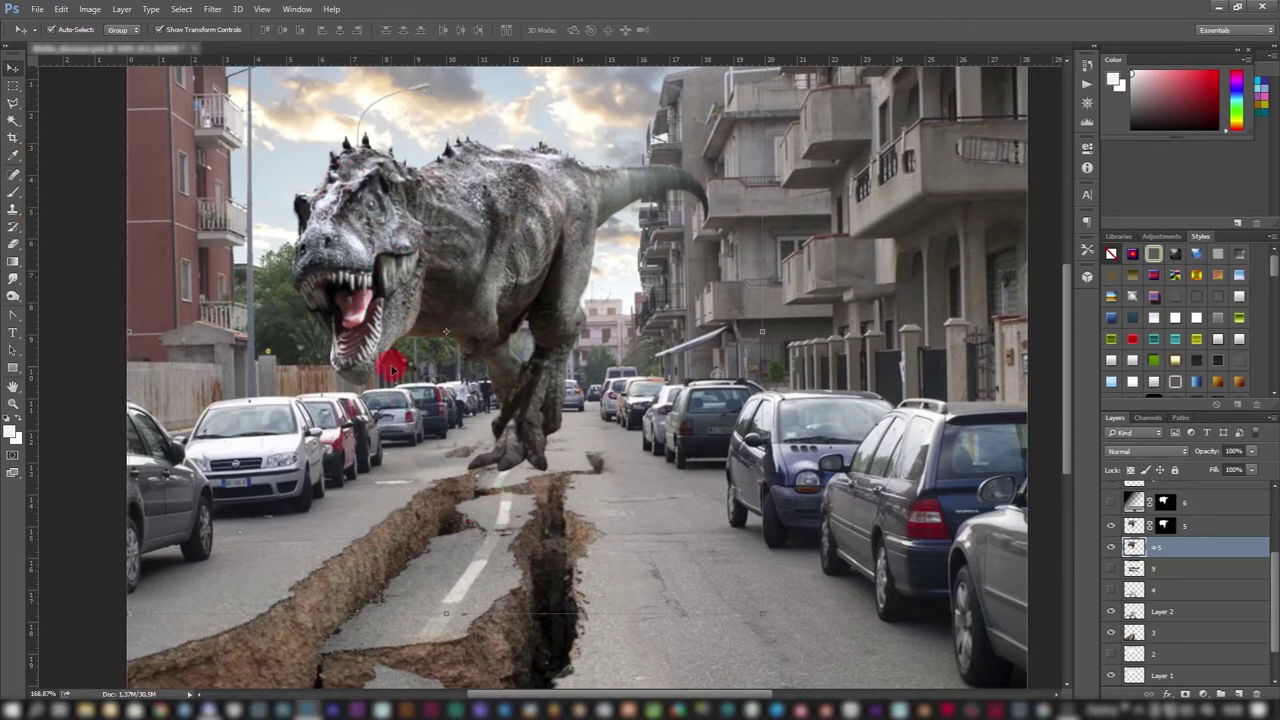
pyautogui.scroll(-1, 580, 349)
pyautogui.scroll(1, 384, 315)
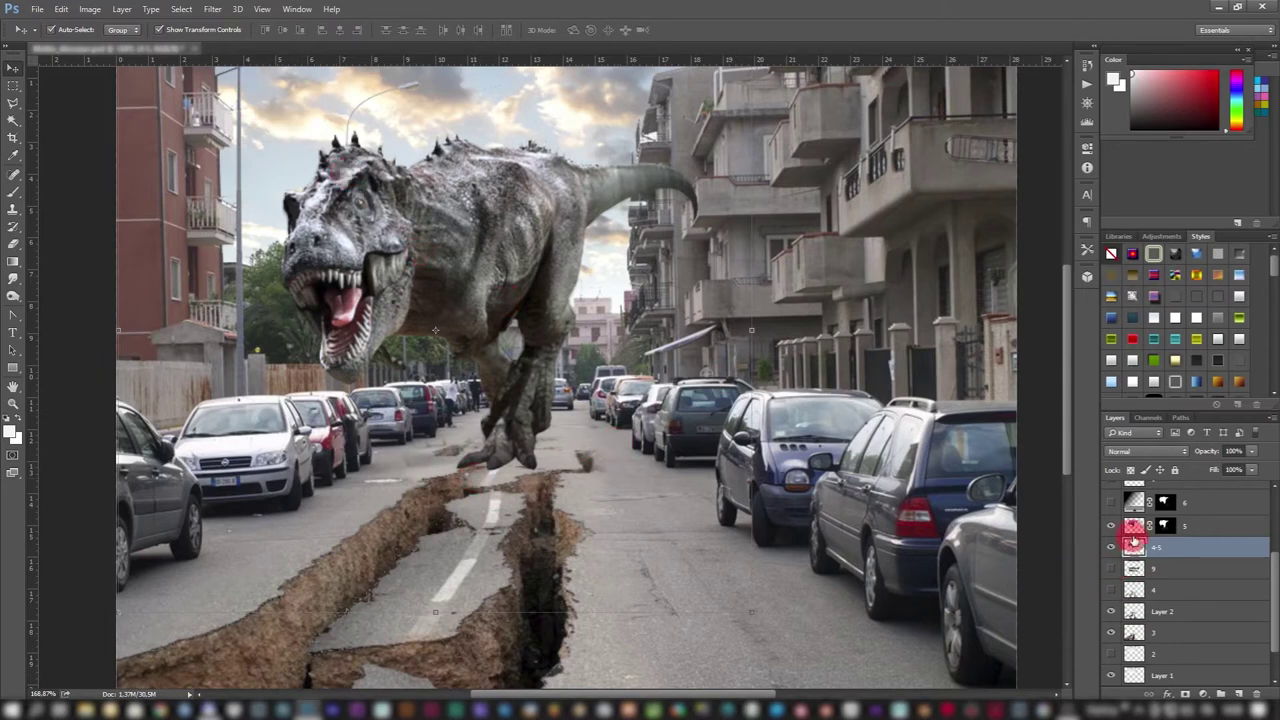
pyautogui.click(1112, 507)
# Step: Select layer 6 and make its layer mask the editing target
pyautogui.scroll(-5, 447, 229)
pyautogui.scroll(5, 585, 395)
pyautogui.scroll(-4, 585, 395)
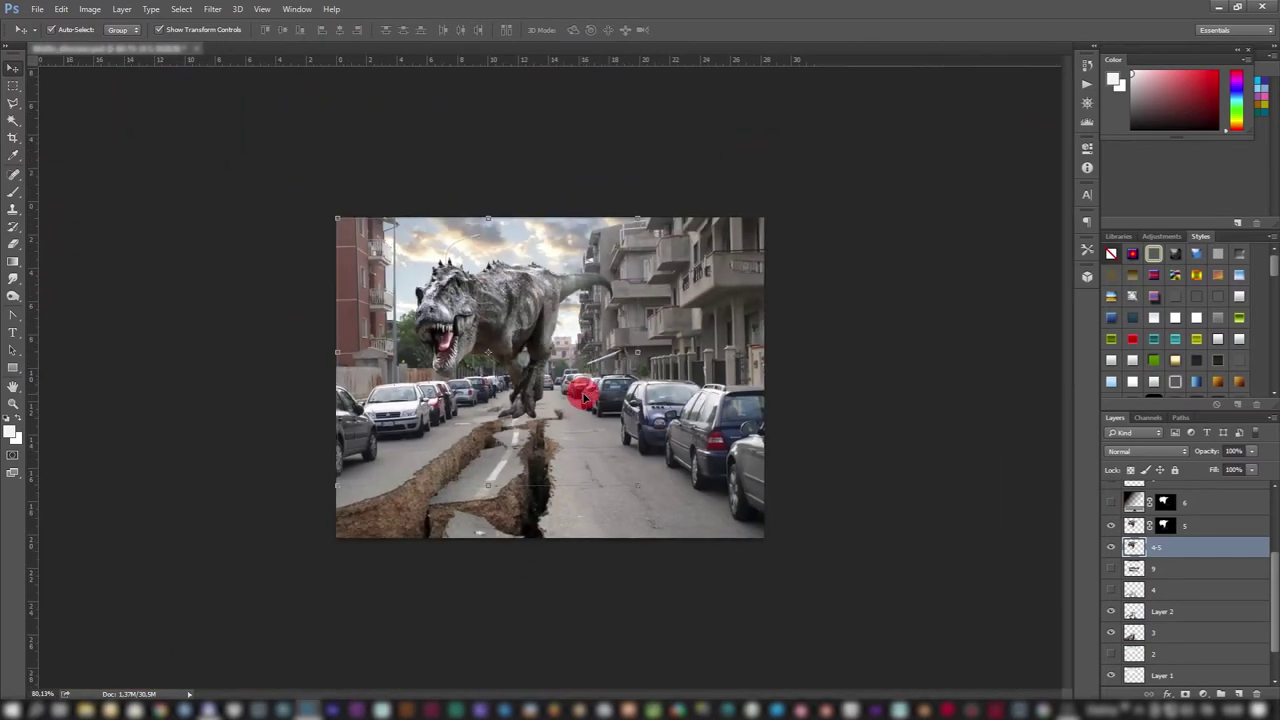
pyautogui.scroll(1, 585, 395)
pyautogui.scroll(-2, 585, 395)
pyautogui.scroll(-1, 585, 395)
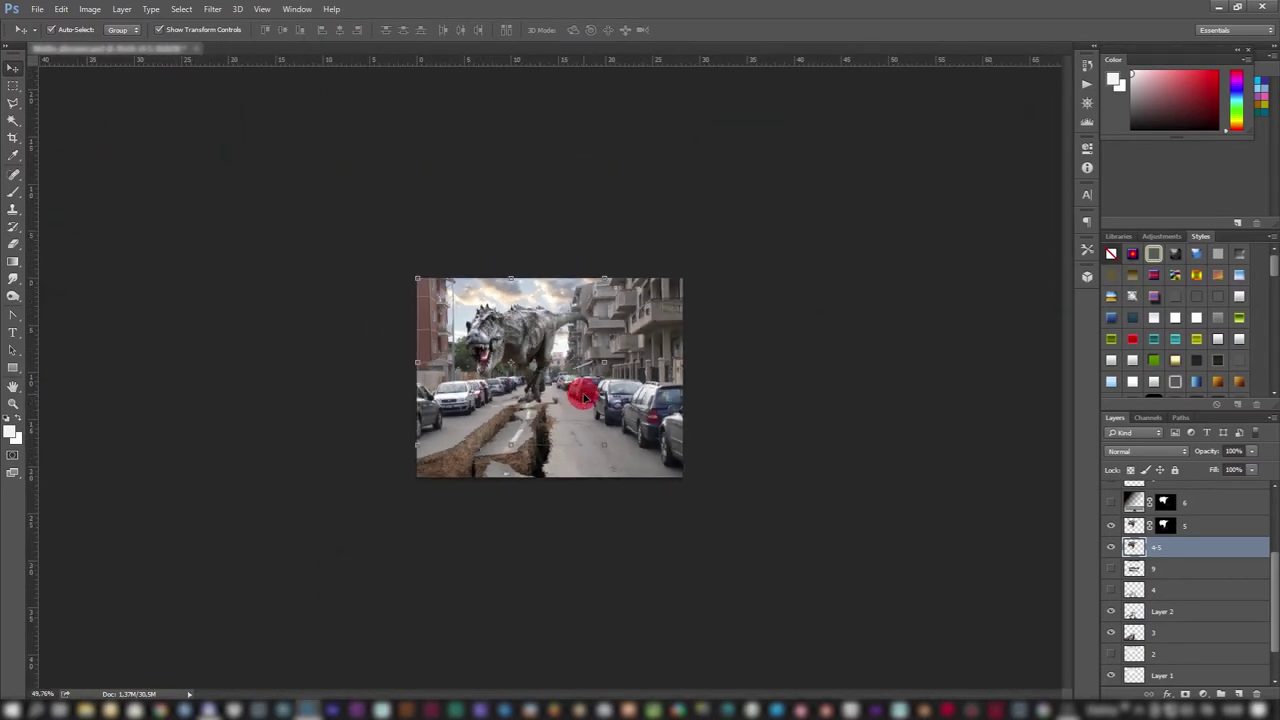
pyautogui.scroll(2, 585, 395)
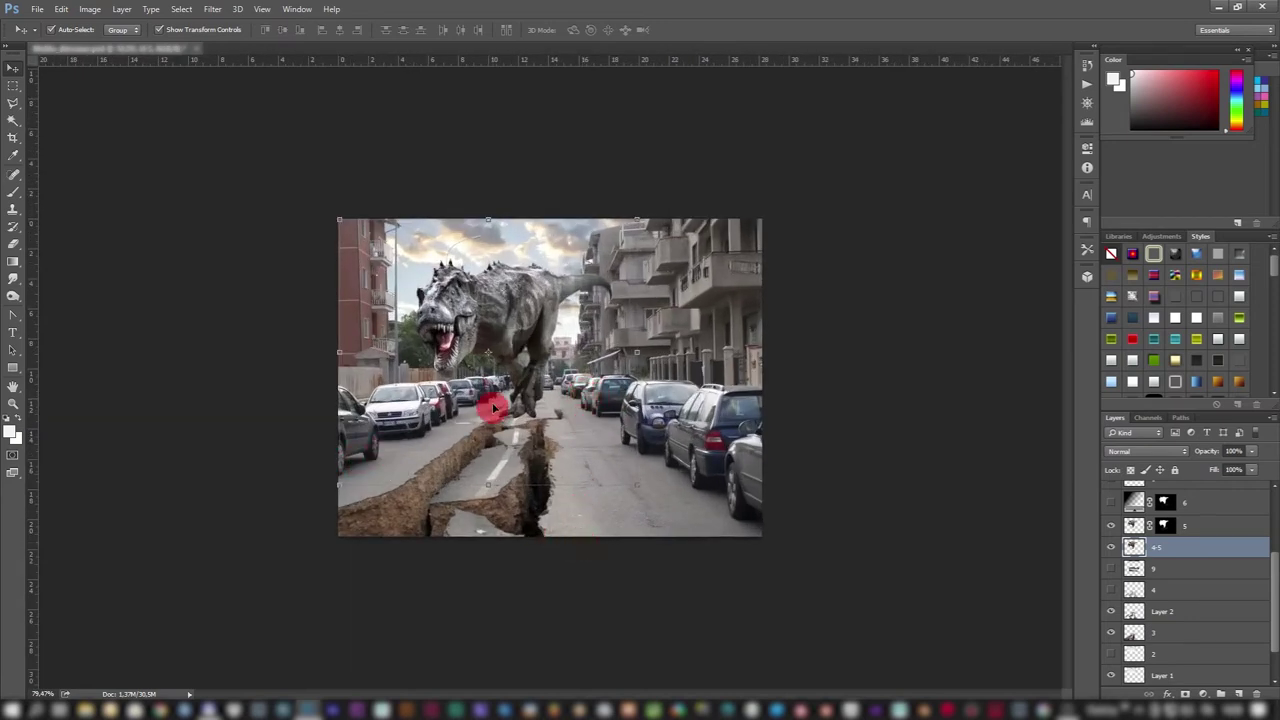
pyautogui.scroll(5, 486, 398)
pyautogui.scroll(4, 486, 396)
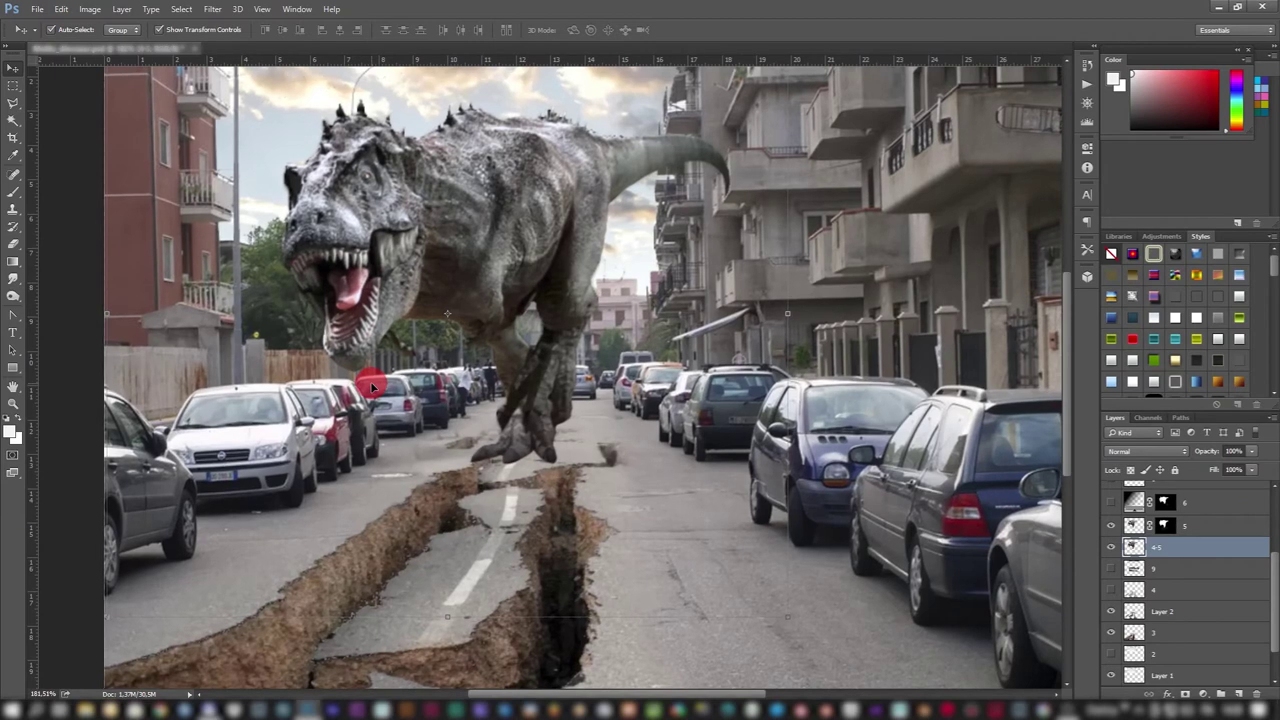
pyautogui.click(1135, 500)
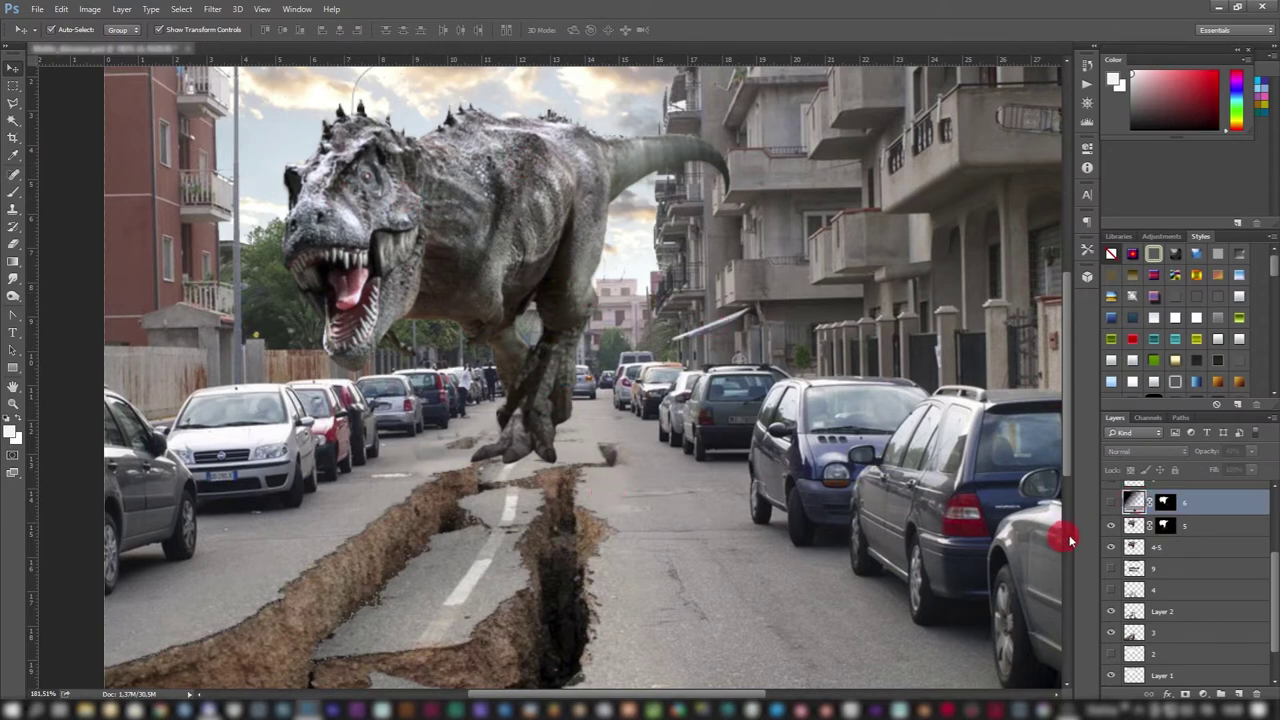
pyautogui.click(1162, 502)
# Step: With the Gradient Tool chosen and the image fitted, add an empty layer above layer 5
pyautogui.click(14, 262)
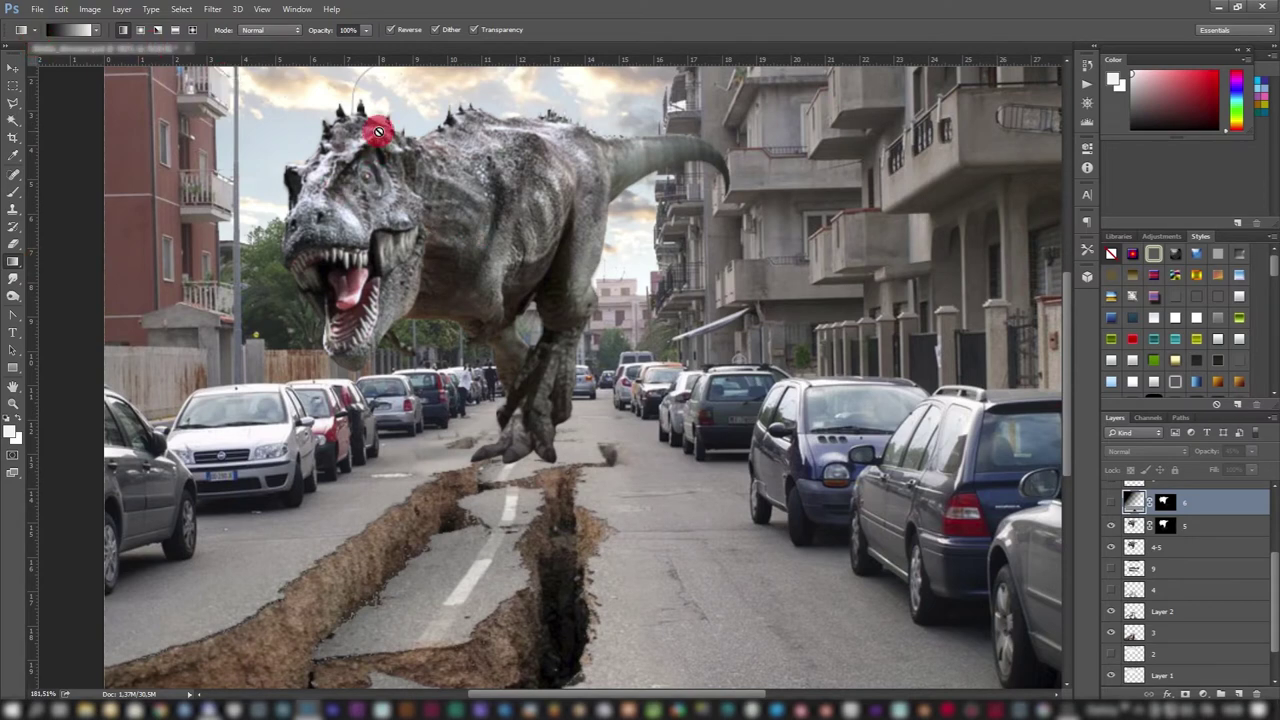
pyautogui.scroll(-3, 608, 414)
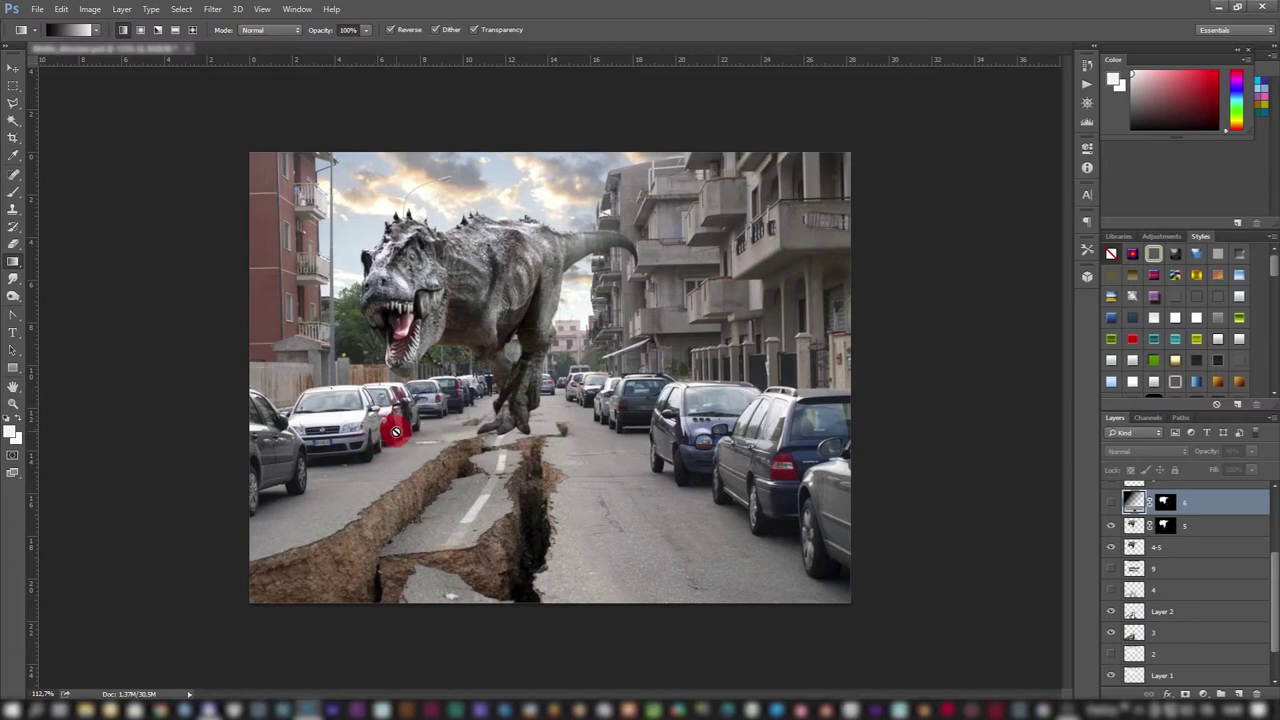
pyautogui.hotkey('ctrl', '0')
pyautogui.click(400, 181)
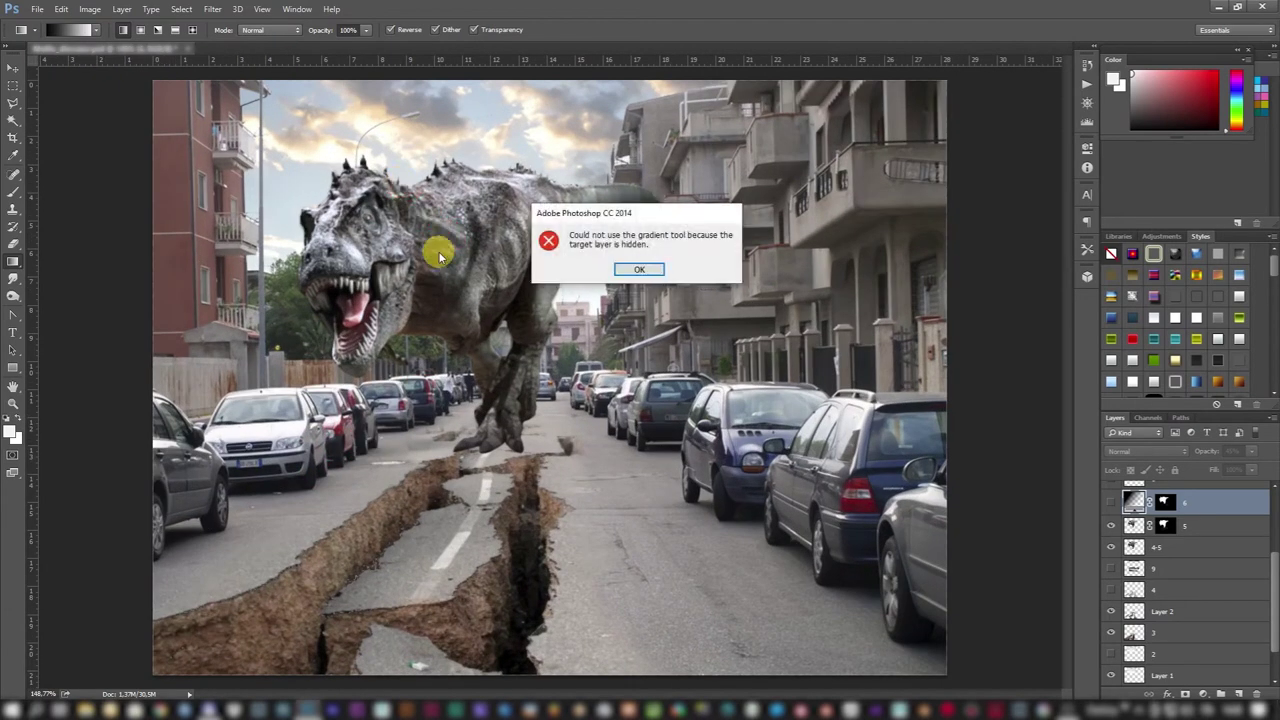
pyautogui.click(648, 266)
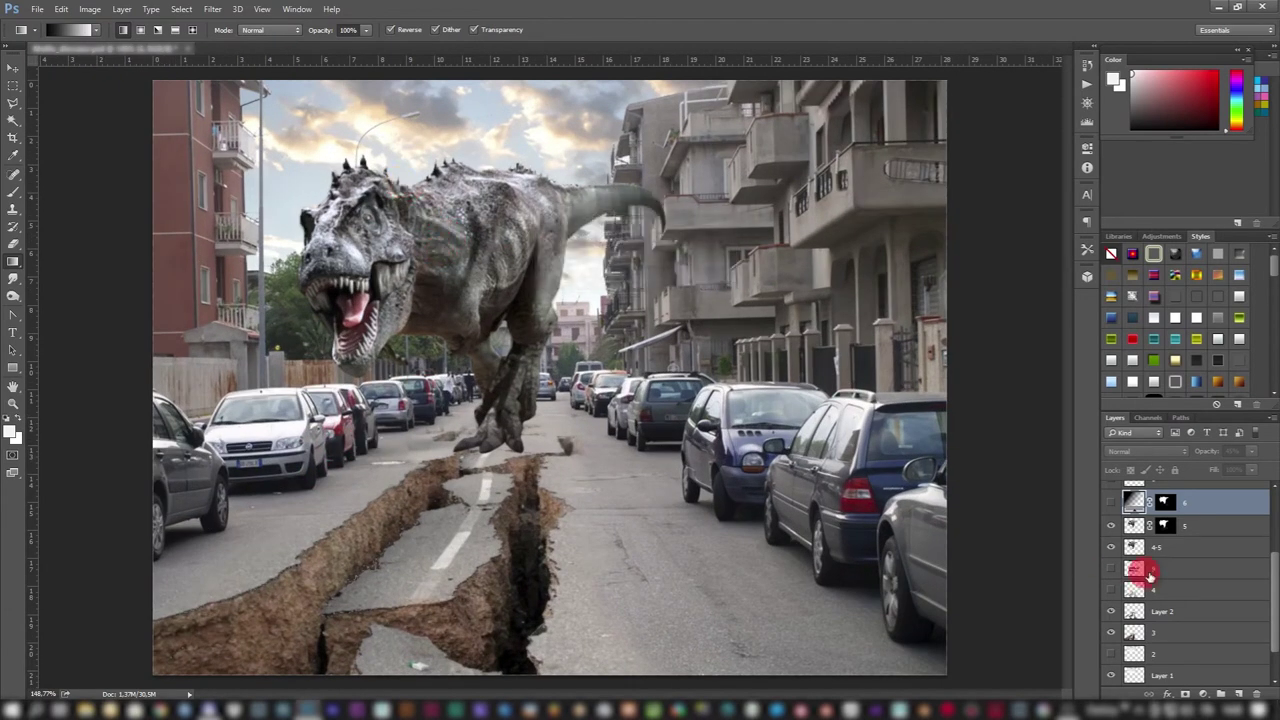
pyautogui.click(1204, 529)
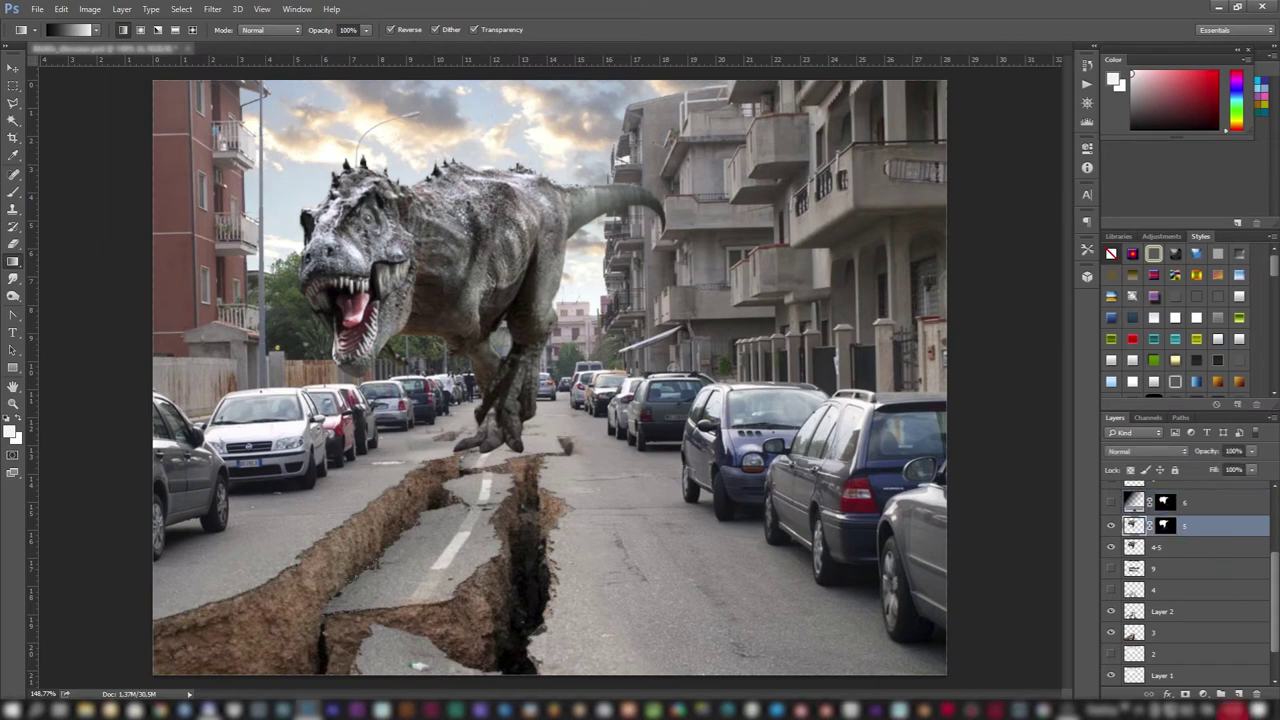
pyautogui.click(1239, 694)
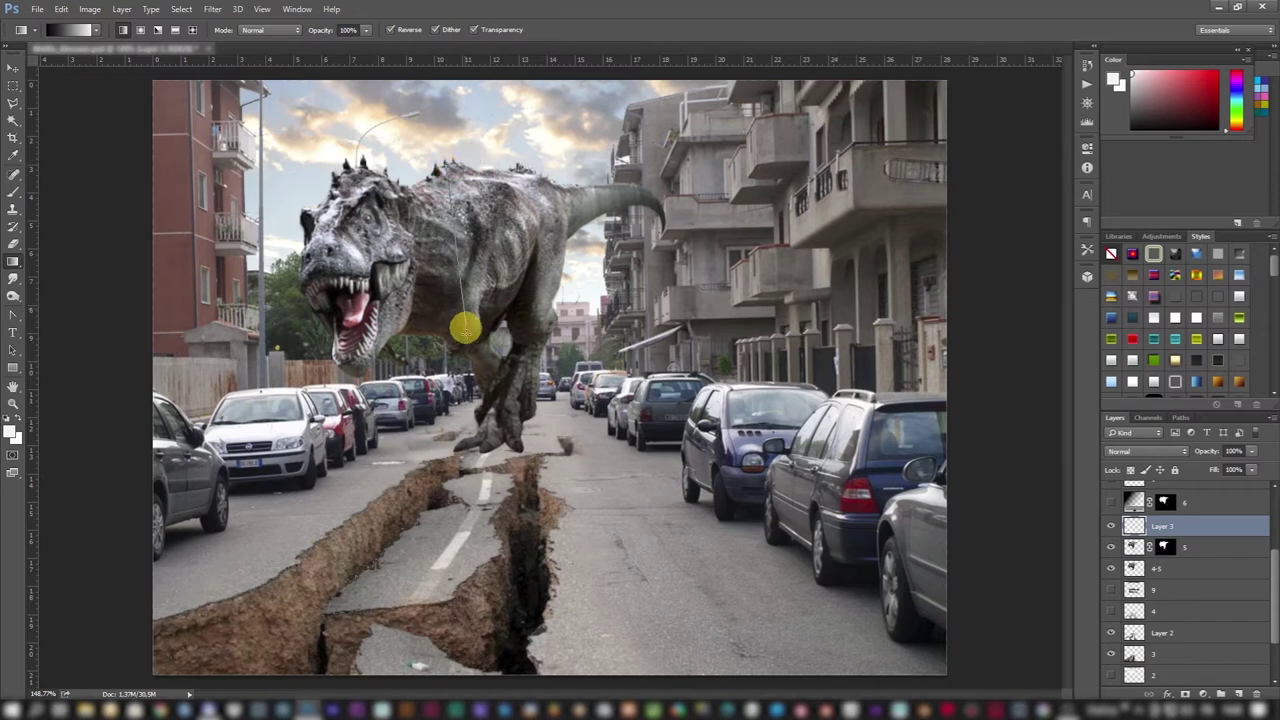
# Step: Copy a tilted white-to-black gradient in layer 5's T-rex shape to Layer 4, hiding the full gradient
pyautogui.moveTo(446, 165); pyautogui.dragTo(499, 448)
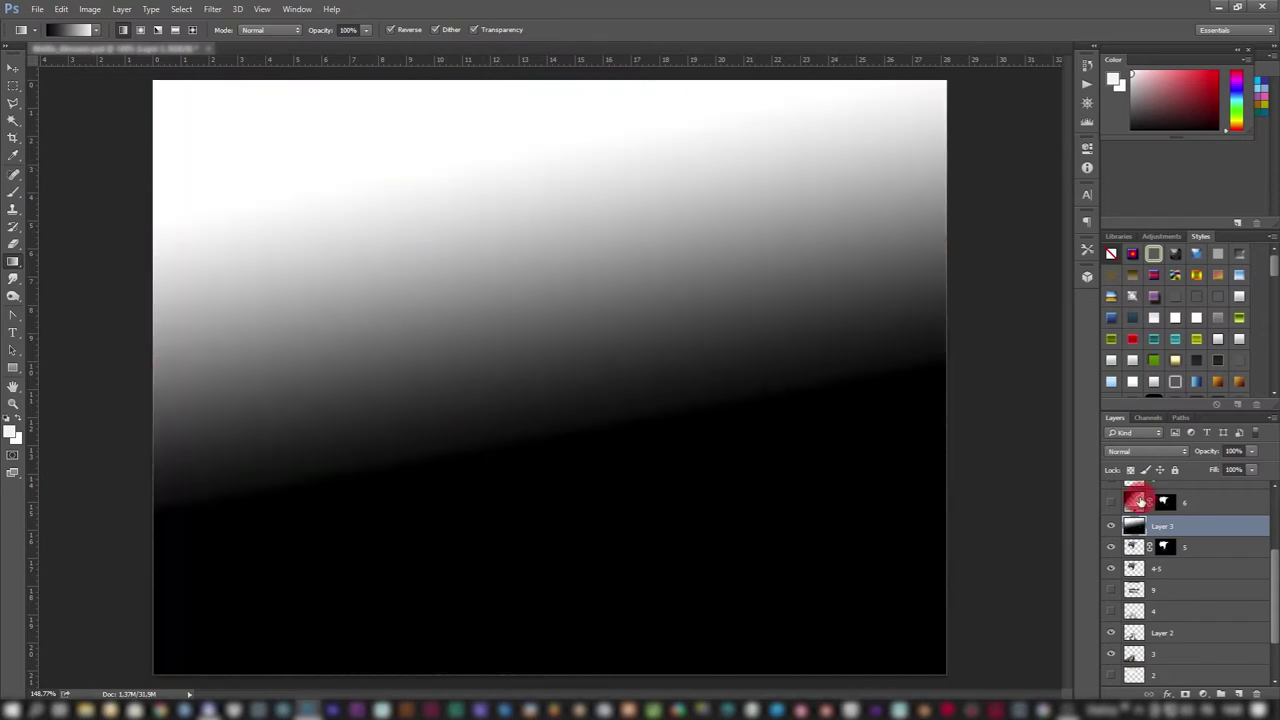
pyautogui.keyDown('ctrl'); pyautogui.click(1135, 550); pyautogui.keyUp('ctrl')
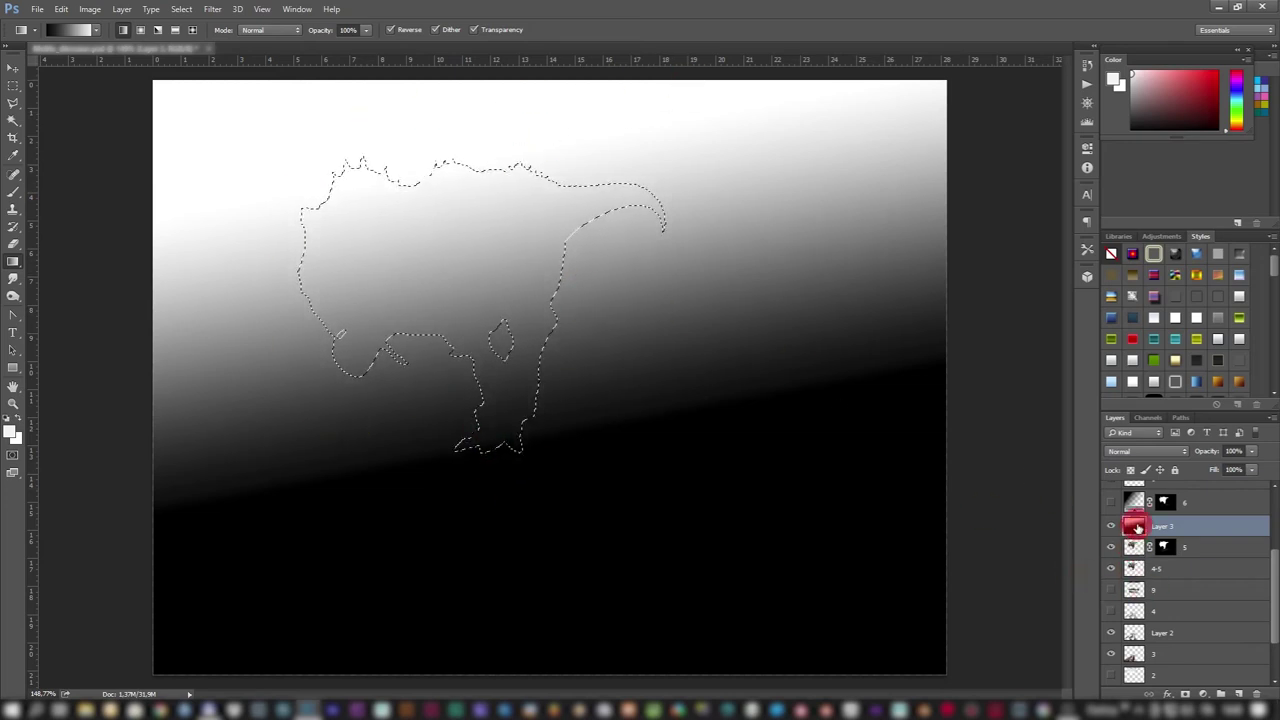
pyautogui.moveTo(1133, 537); pyautogui.dragTo(919, 577)
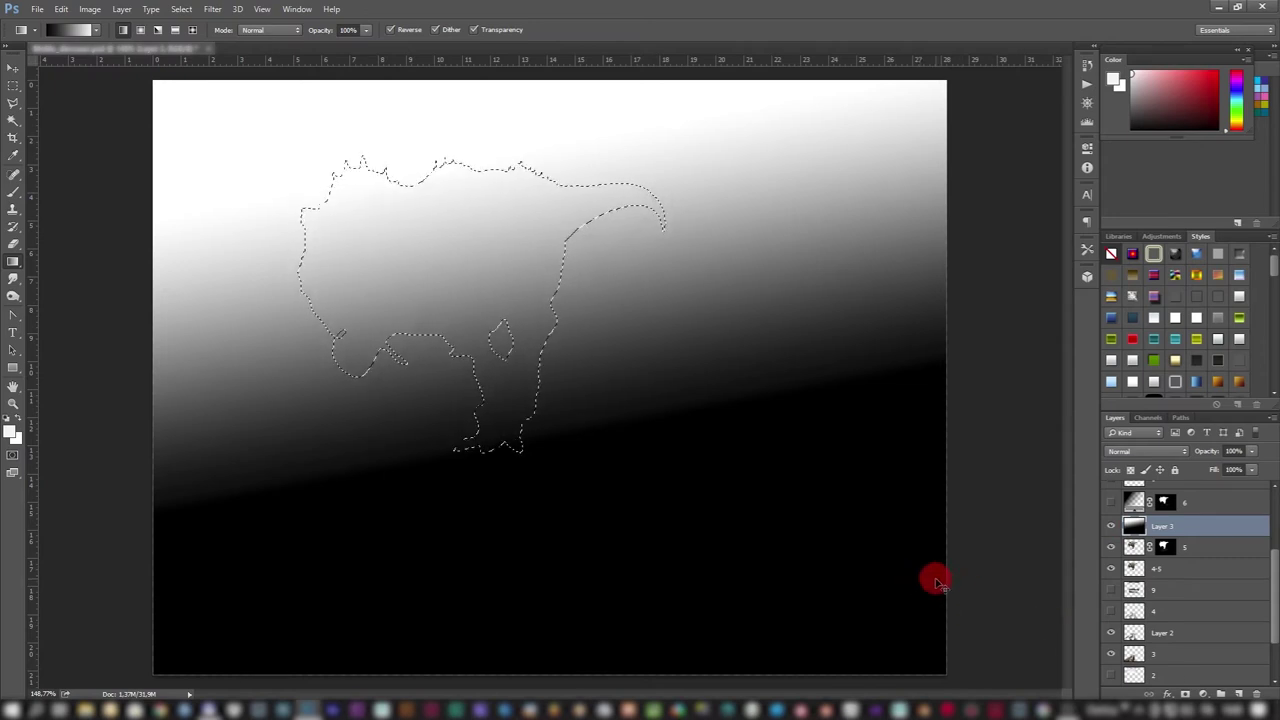
pyautogui.hotkey('ctrl', 'j')
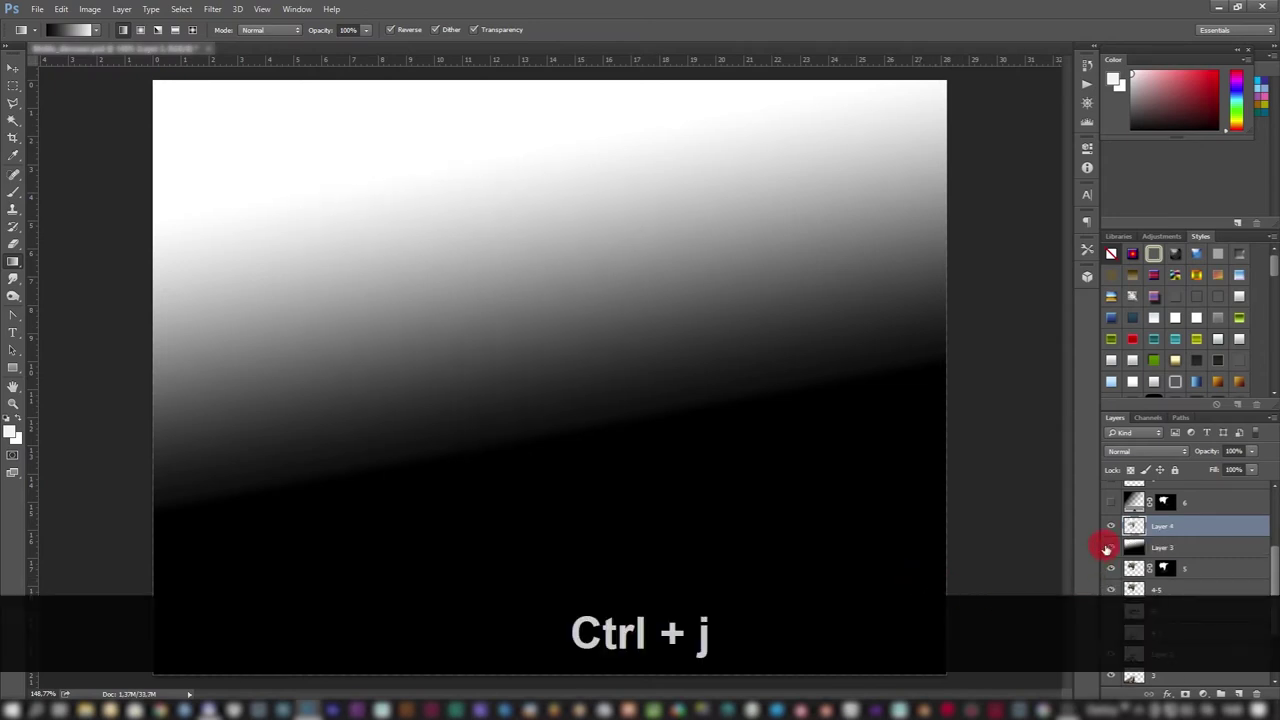
pyautogui.click(1111, 548)
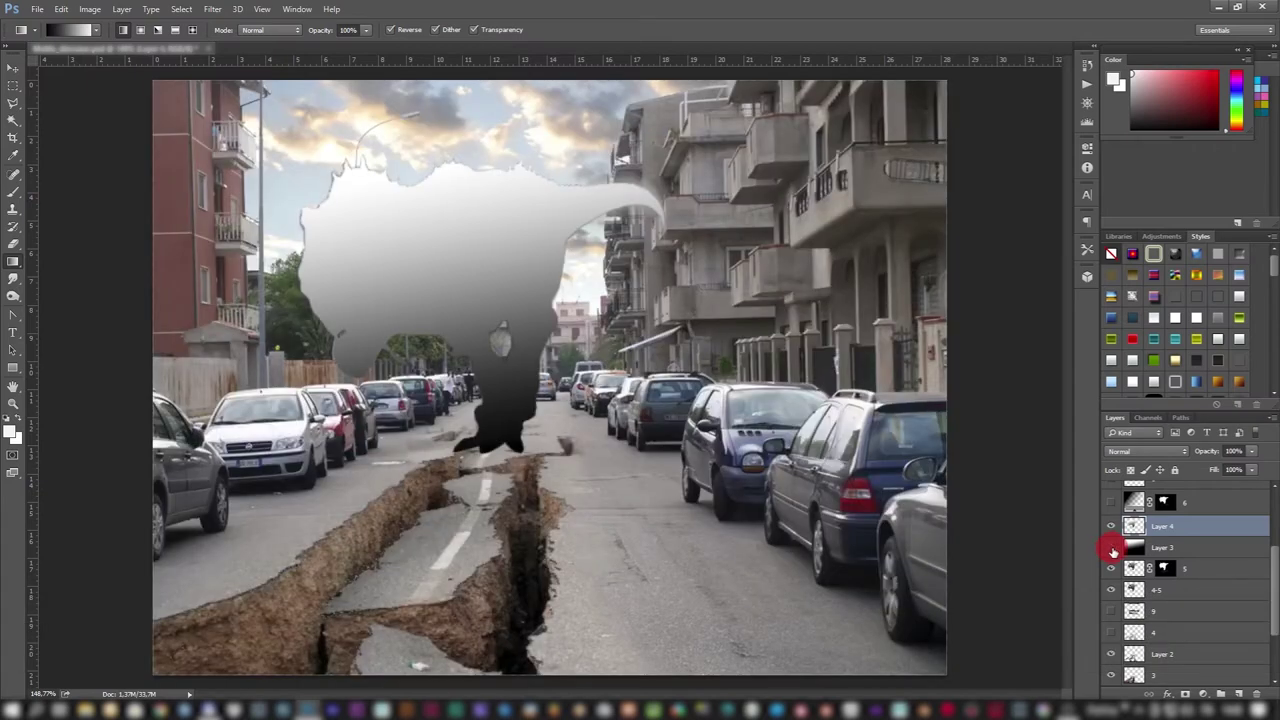
# Step: Set the T-rex gradient Layer 4 to Multiply blend mode at 33% opacity
pyautogui.click(12, 68)
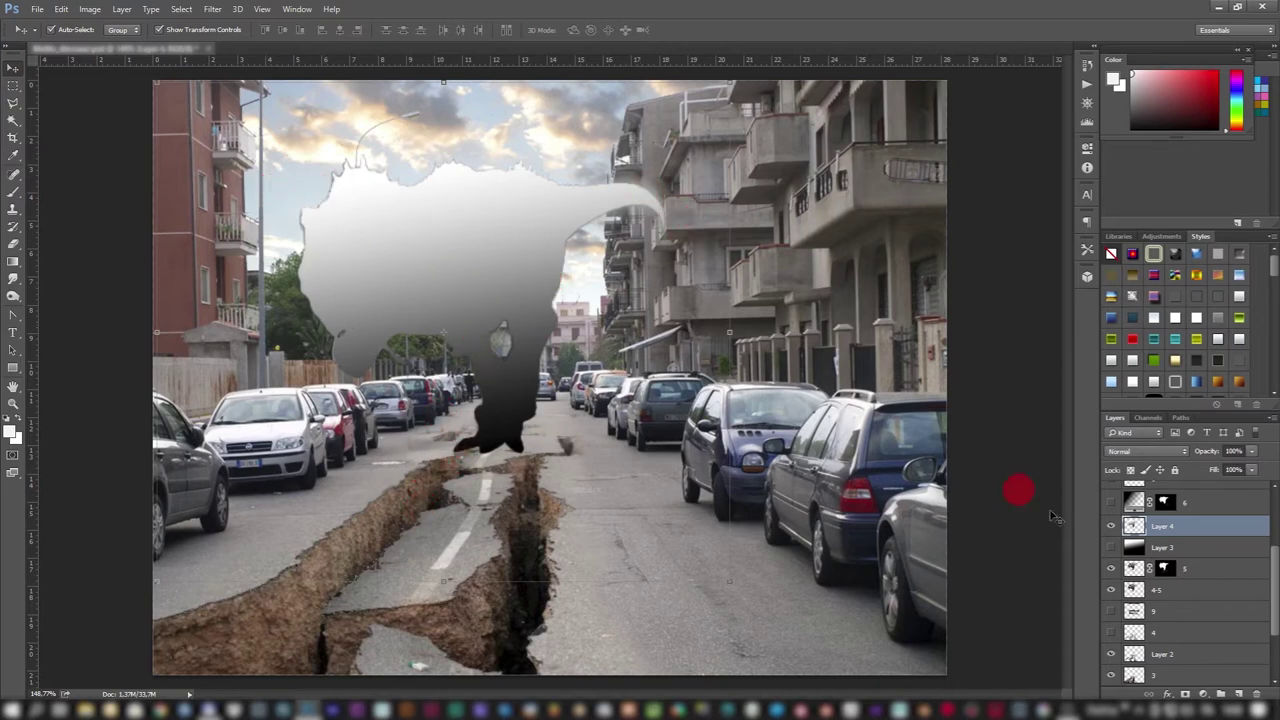
pyautogui.click(1178, 451)
pyautogui.click(1150, 496)
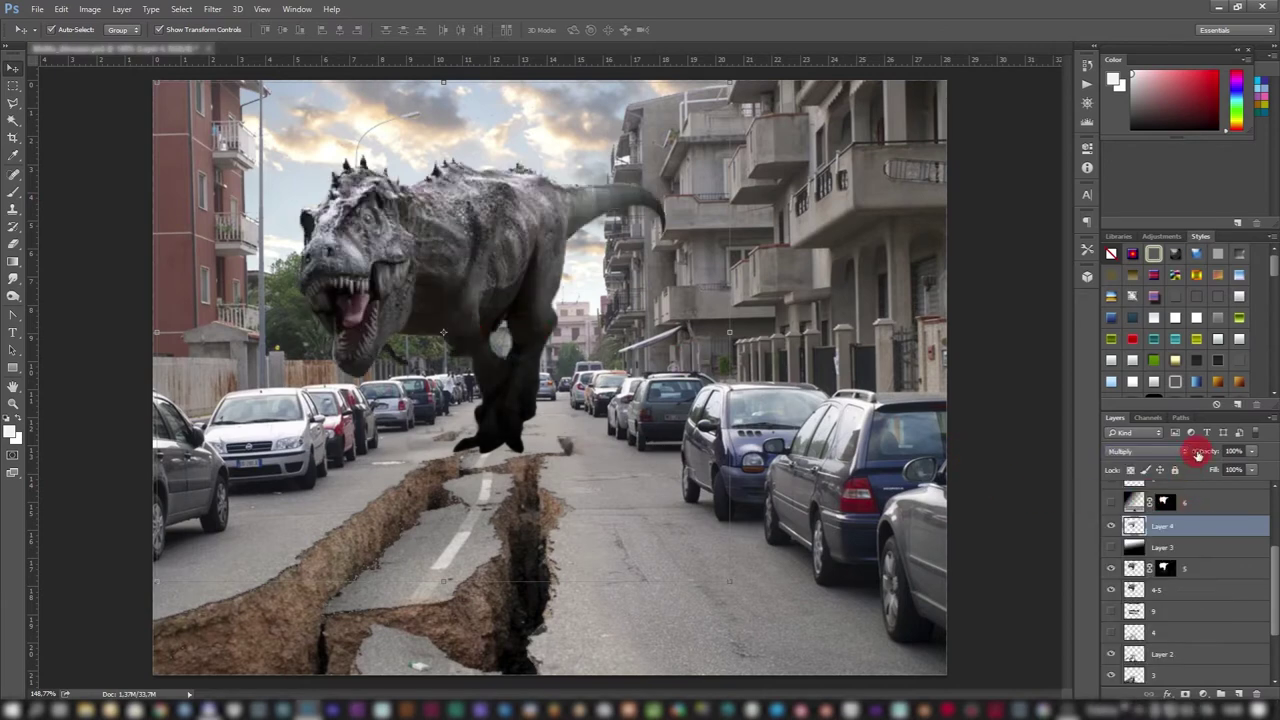
pyautogui.moveTo(1205, 452); pyautogui.dragTo(1162, 458)
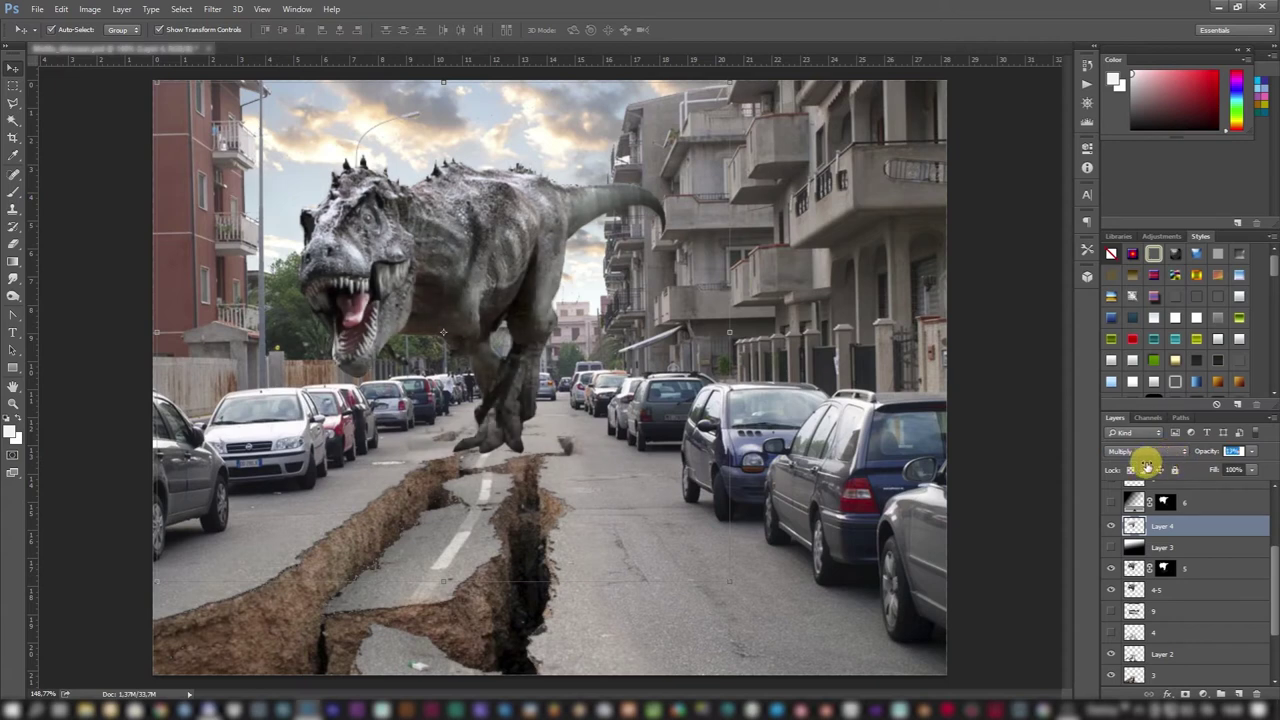
pyautogui.moveTo(1171, 459); pyautogui.dragTo(1162, 463)
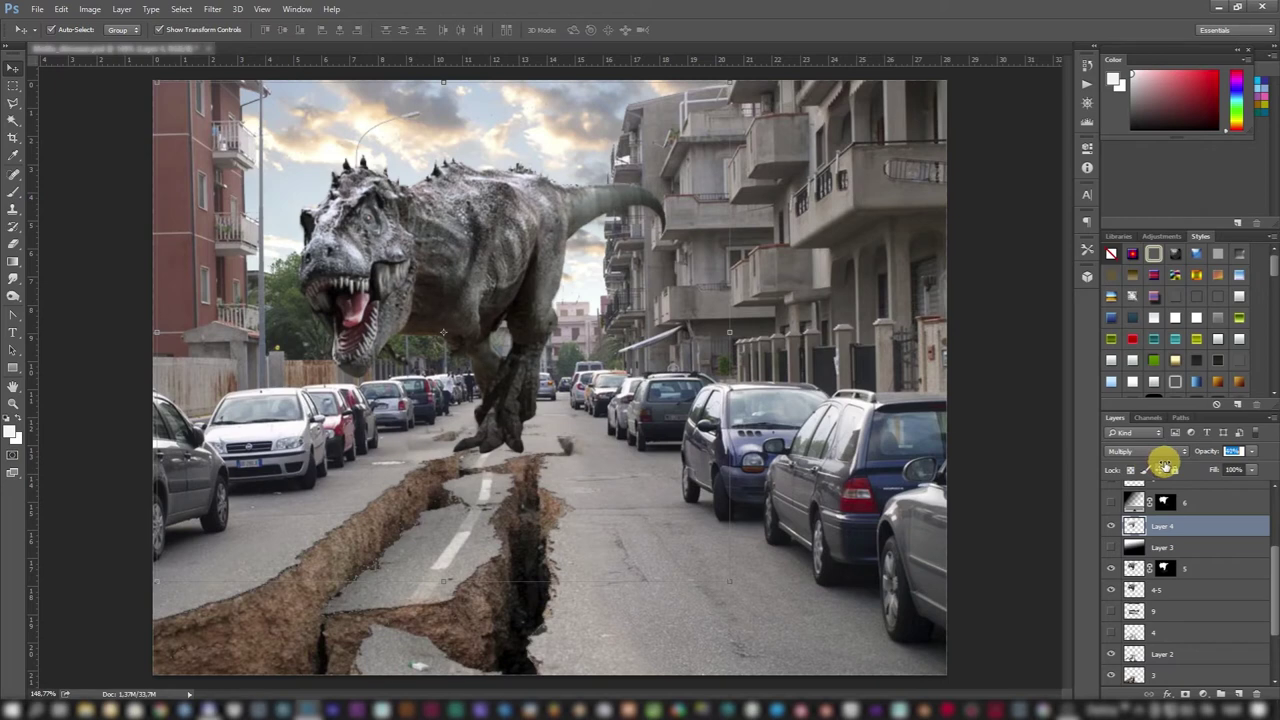
pyautogui.moveTo(1165, 465)
pyautogui.mouseDown()
pyautogui.moveTo(1120, 464)
pyautogui.moveTo(1157, 462)
pyautogui.moveTo(1140, 470)
pyautogui.mouseUp()
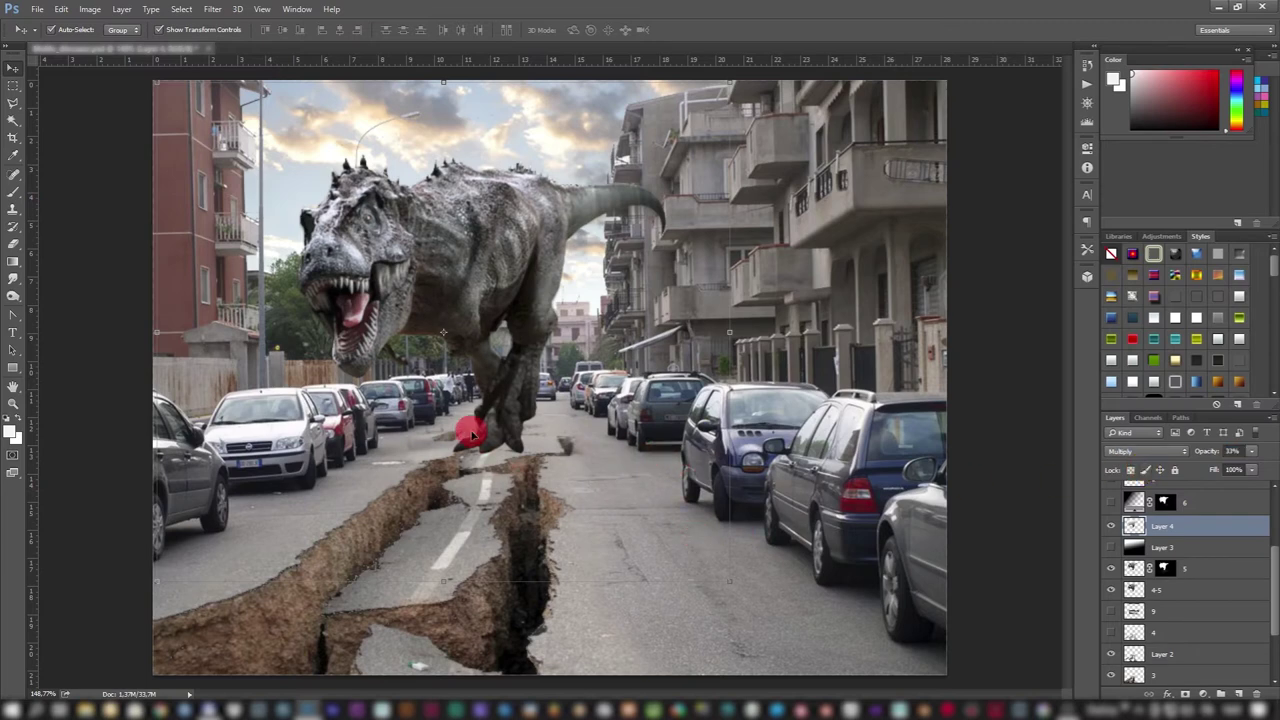
pyautogui.click(88, 147)
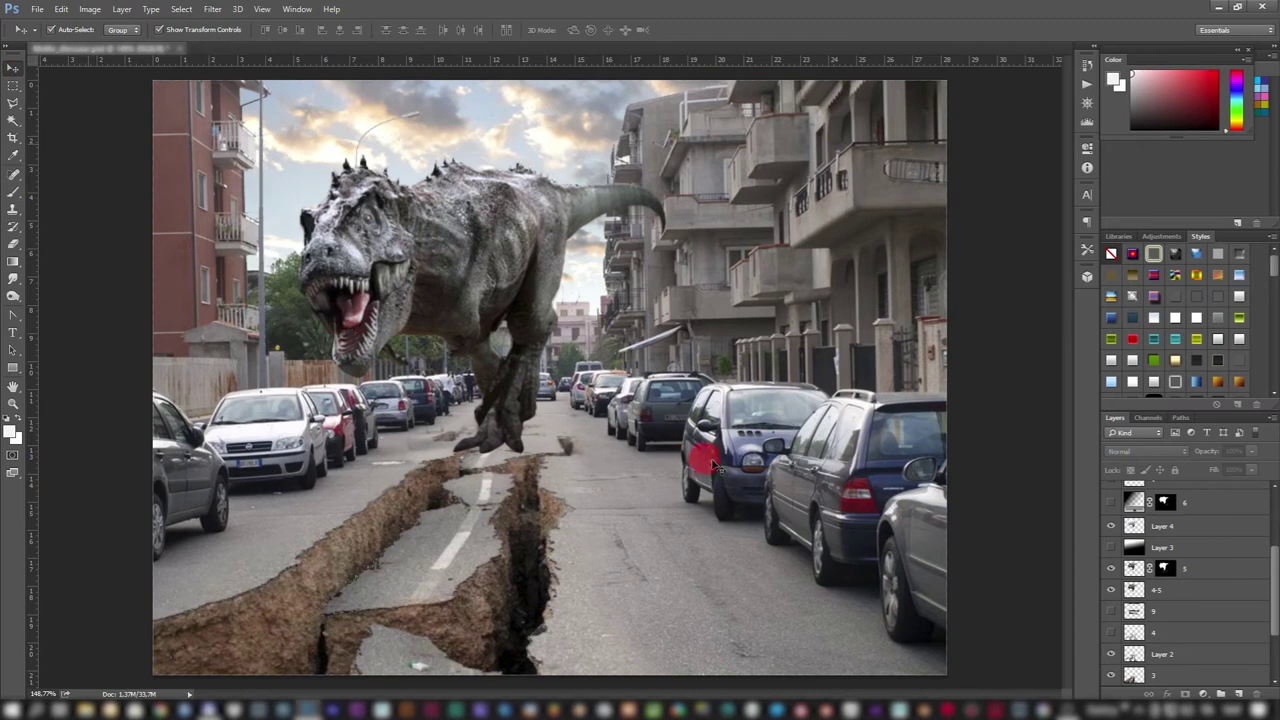
# Step: Show and select dust layer 7 around the T-rex's feet, keeping Normal blend mode
pyautogui.scroll(1, 1236, 566)
pyautogui.scroll(3, 1236, 566)
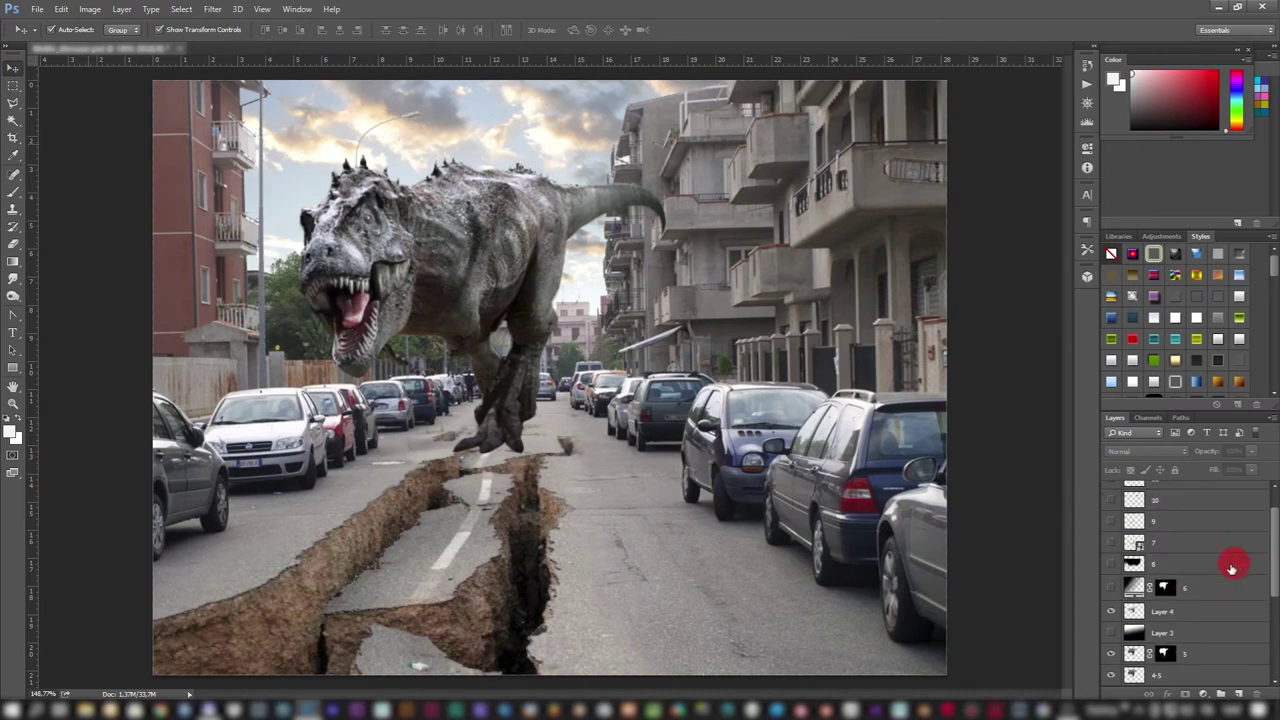
pyautogui.moveTo(1139, 568)
pyautogui.mouseDown()
pyautogui.moveTo(578, 428)
pyautogui.moveTo(412, 495)
pyautogui.moveTo(385, 708)
pyautogui.mouseUp()
pyautogui.moveTo(355, 630)
pyautogui.mouseDown()
pyautogui.moveTo(383, 548)
pyautogui.moveTo(503, 457)
pyautogui.moveTo(1143, 509)
pyautogui.moveTo(1110, 563)
pyautogui.mouseUp()
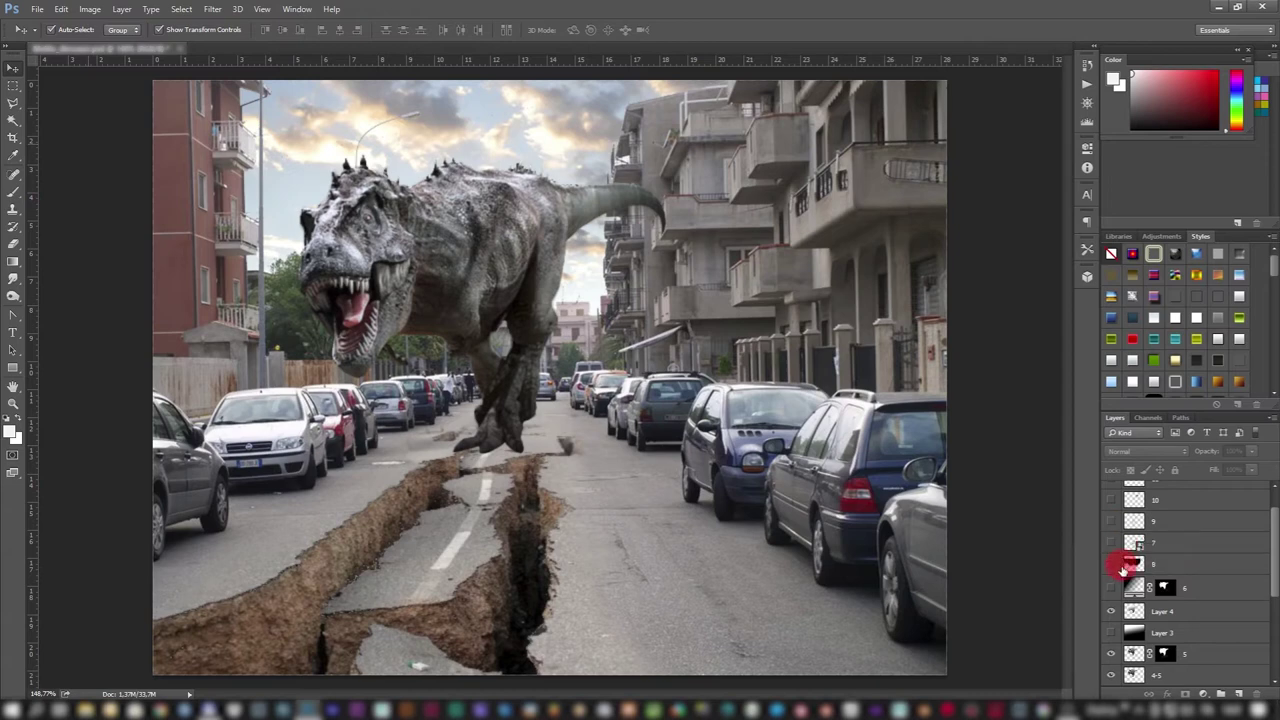
pyautogui.click(1111, 543)
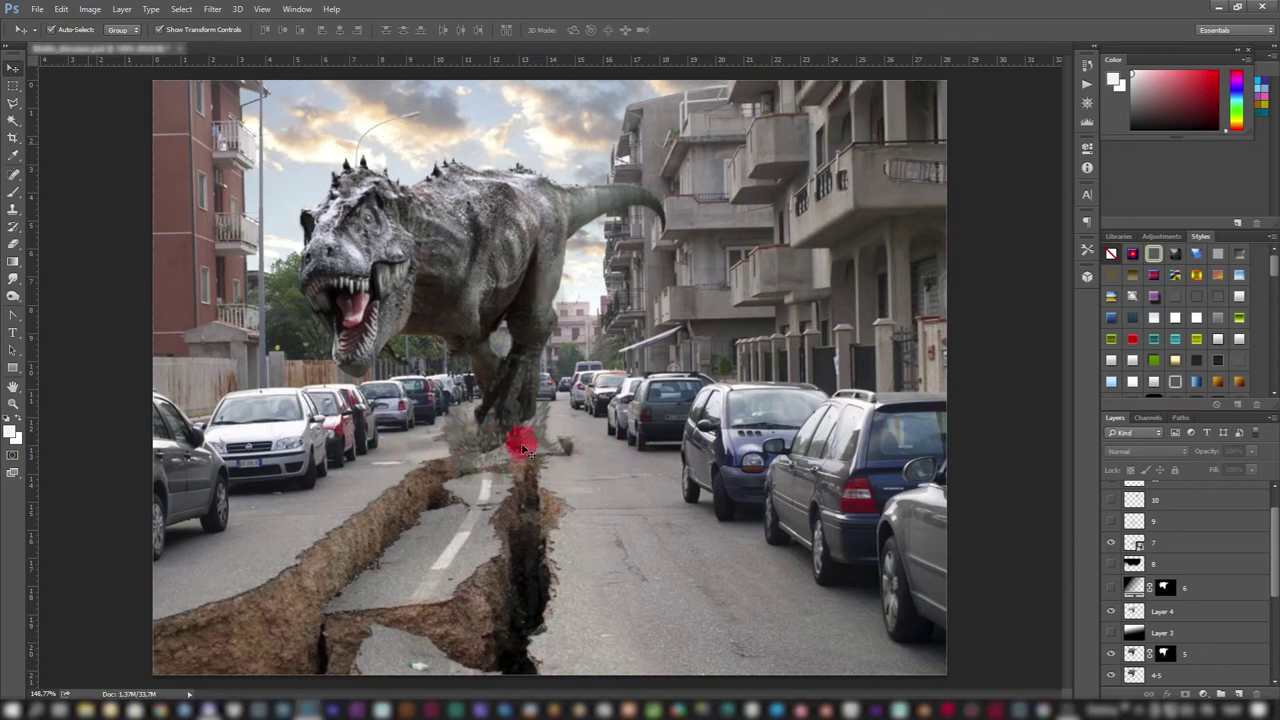
pyautogui.click(1200, 540)
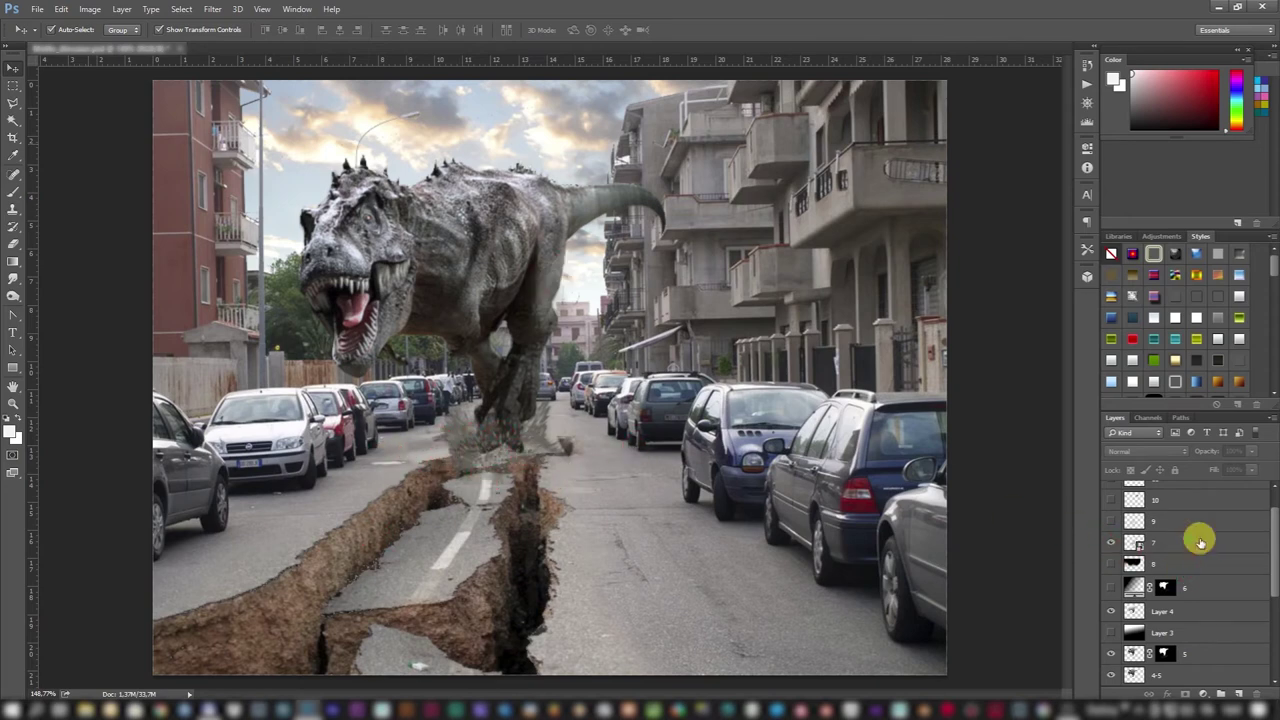
pyautogui.click(1144, 452)
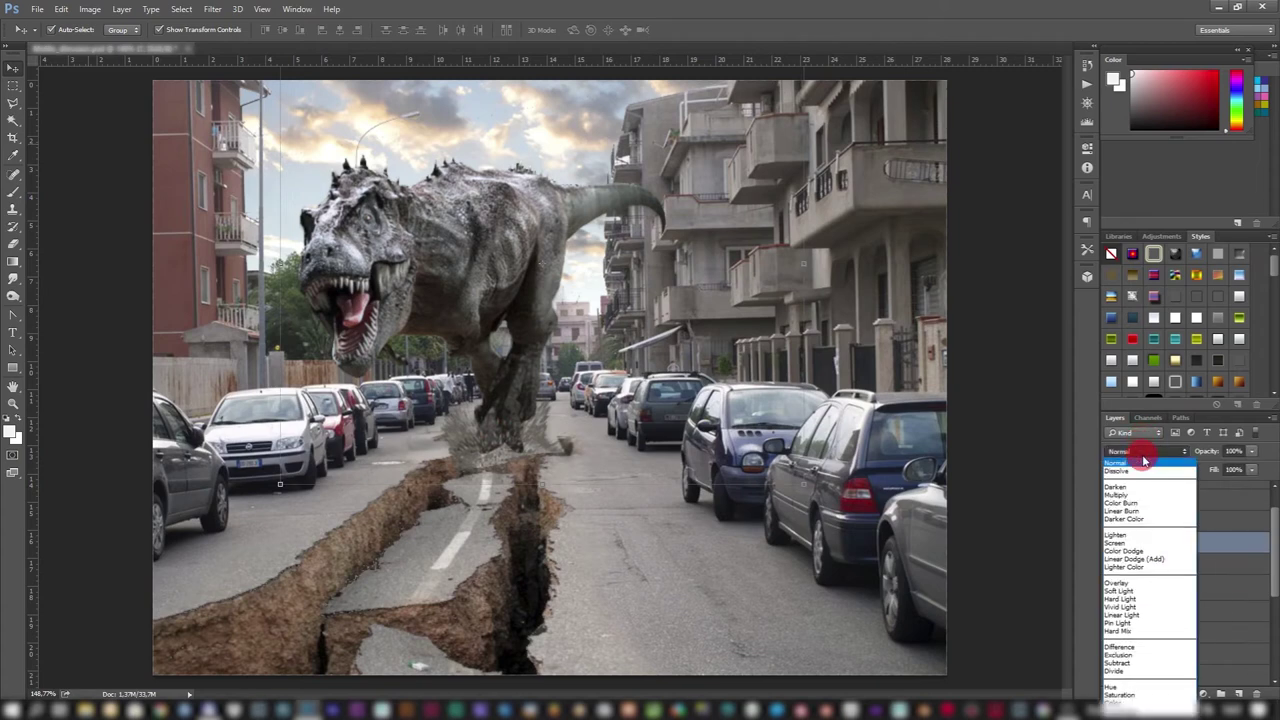
pyautogui.click(1145, 457)
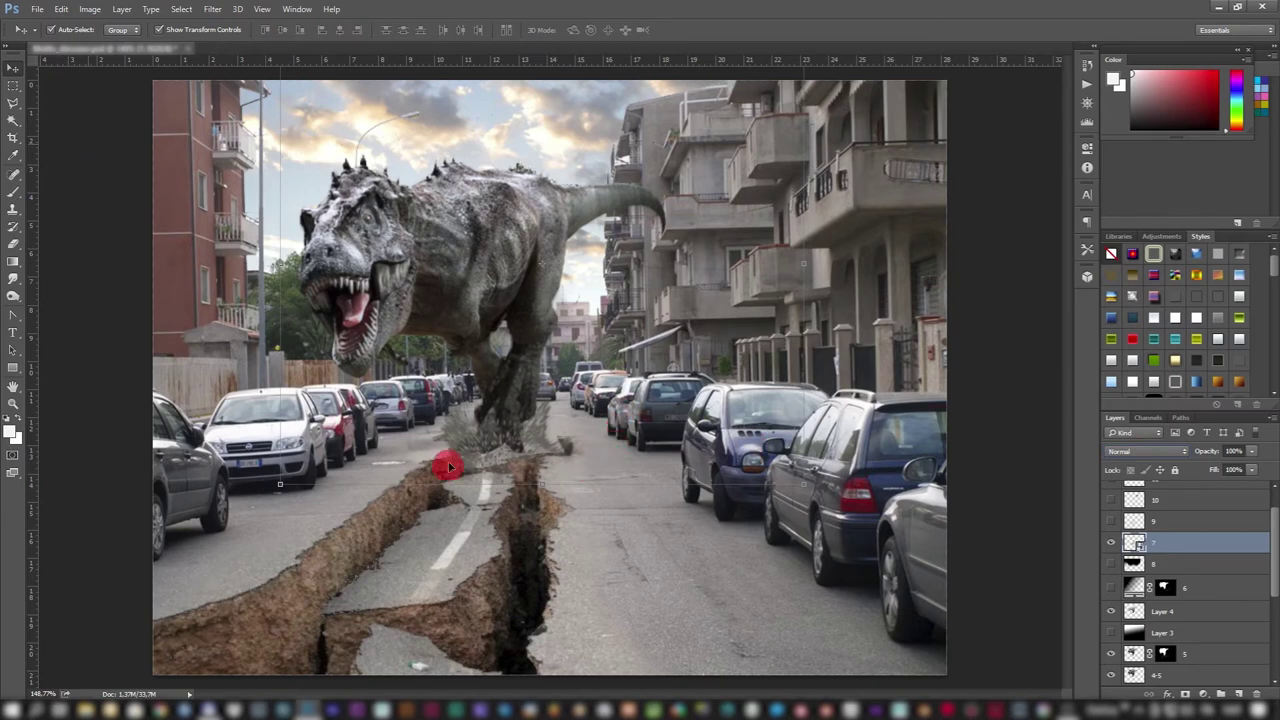
# Step: Show layer 8's crack haze and nudge it slightly down and right
pyautogui.click(1111, 564)
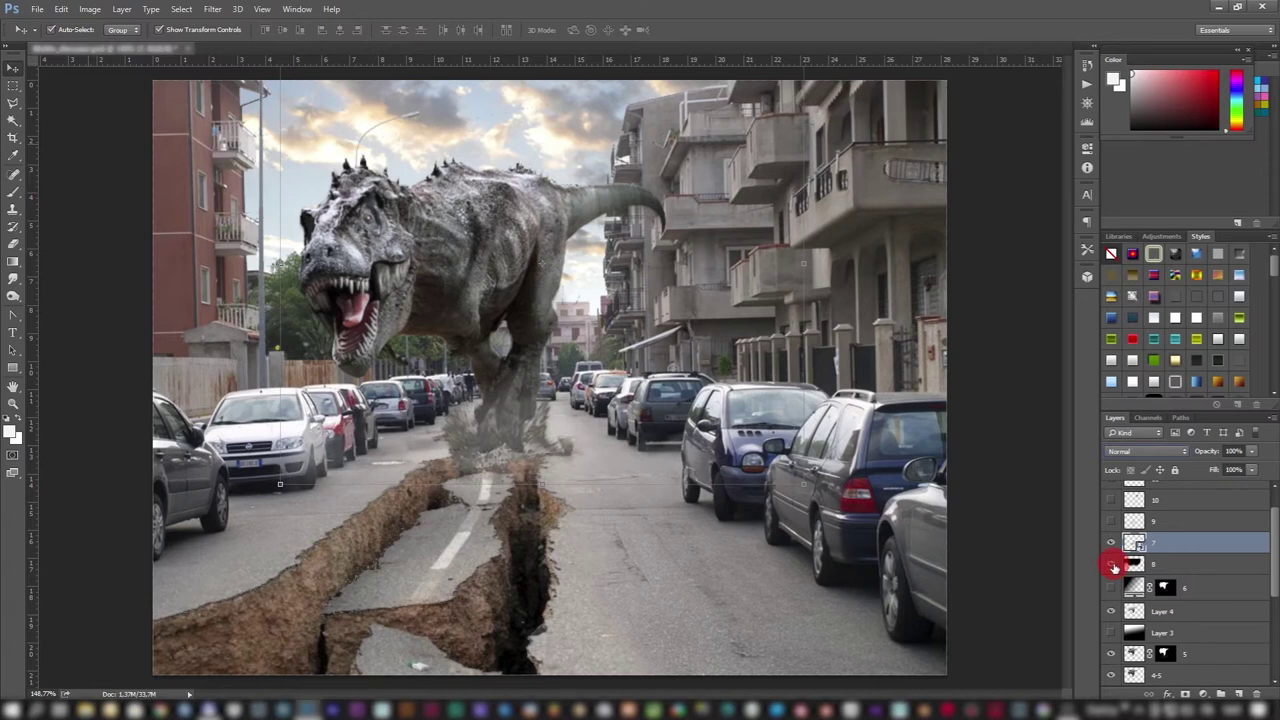
pyautogui.click(1227, 566)
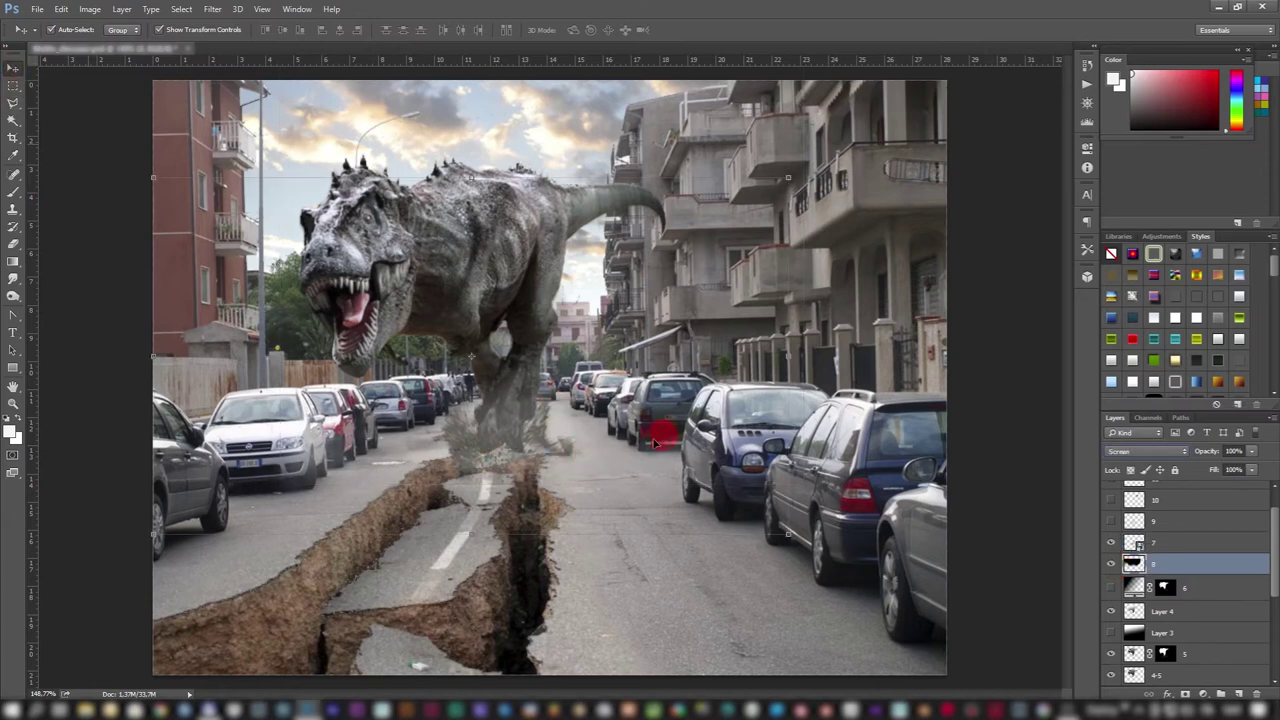
pyautogui.moveTo(571, 403)
pyautogui.mouseDown()
pyautogui.moveTo(583, 483)
pyautogui.moveTo(683, 590)
pyautogui.moveTo(837, 560)
pyautogui.moveTo(590, 500)
pyautogui.moveTo(593, 415)
pyautogui.moveTo(605, 421)
pyautogui.mouseUp()
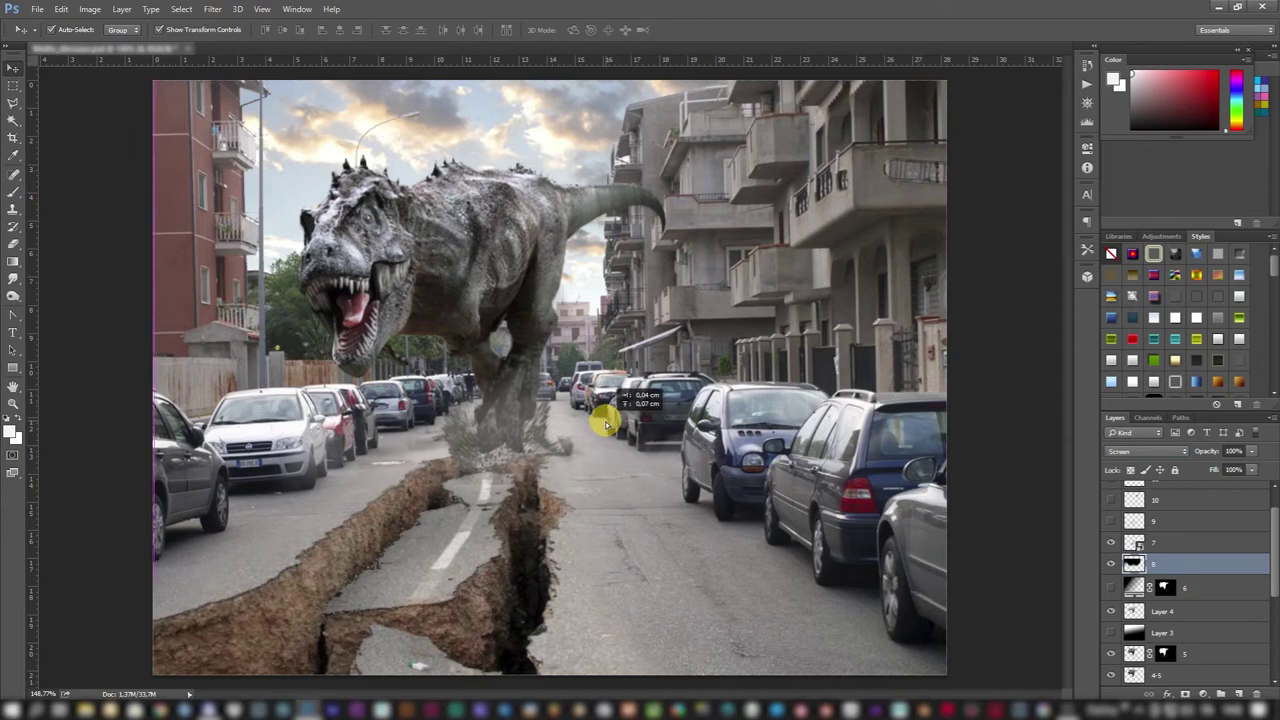
# Step: Start a free transform on the haze, then switch on Layer 9's rising dust cloud
pyautogui.hotkey('ctrl', 't')
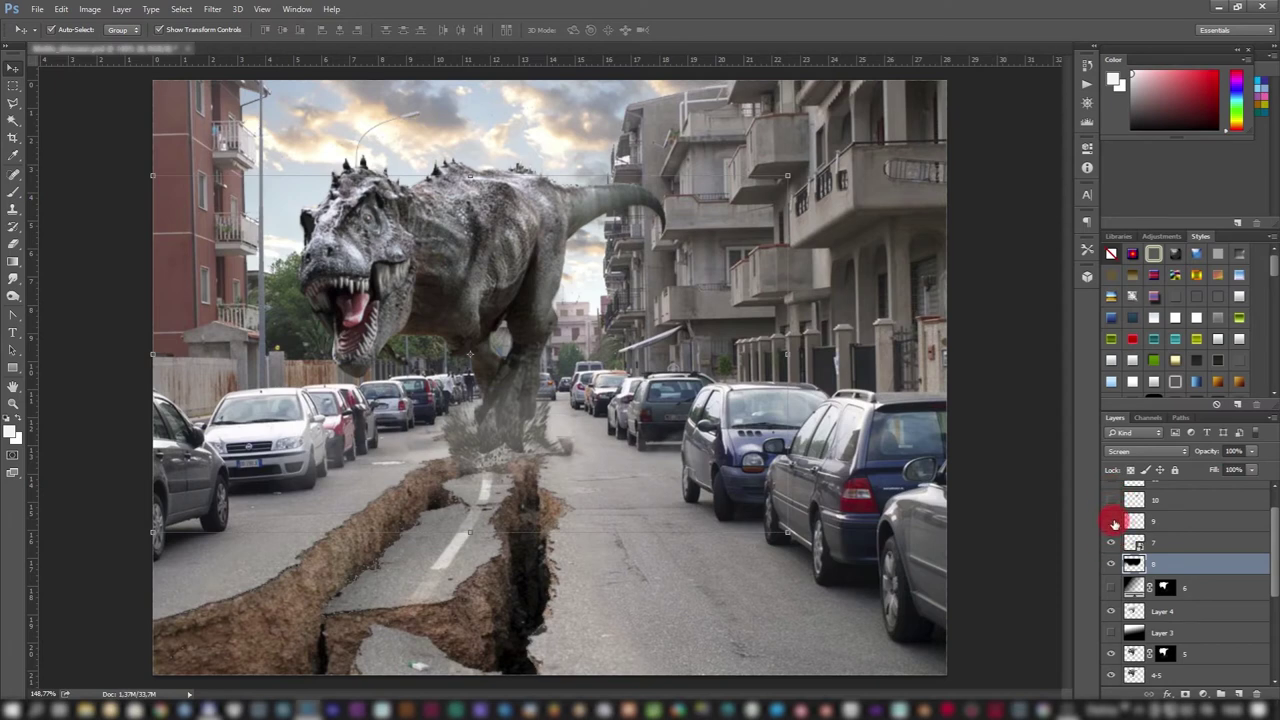
pyautogui.click(1111, 521)
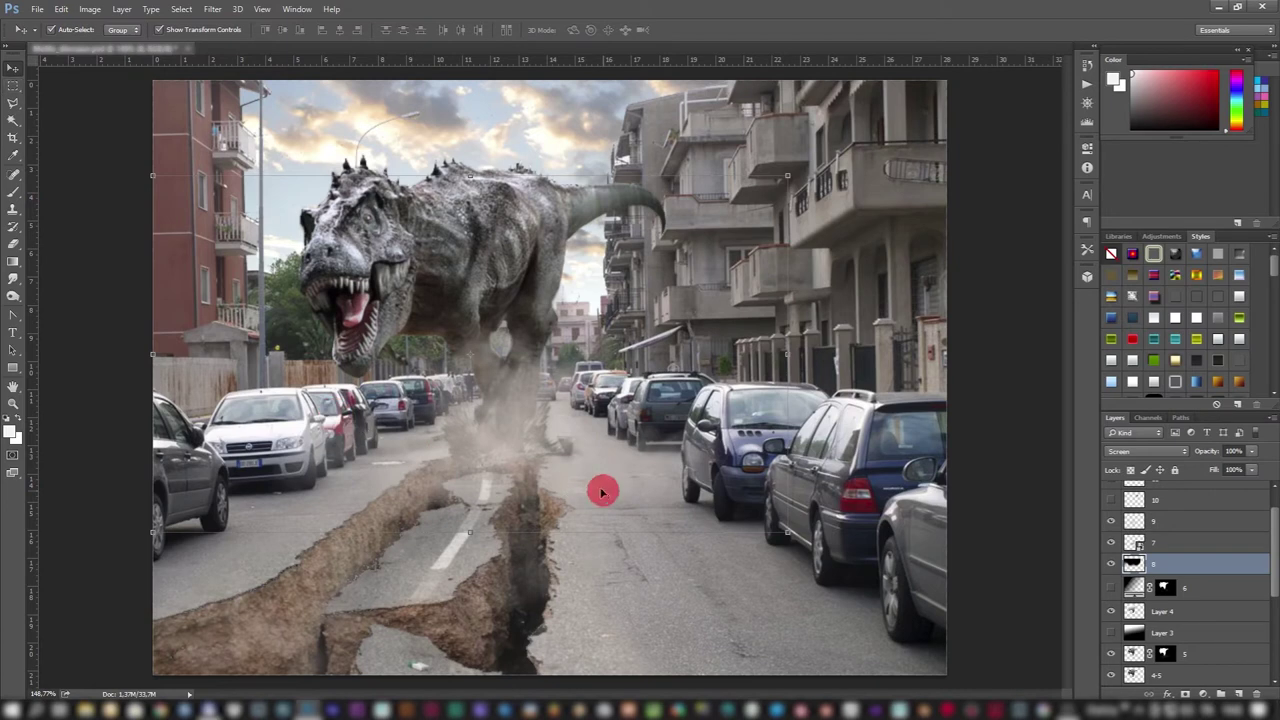
pyautogui.scroll(-3, 743, 543)
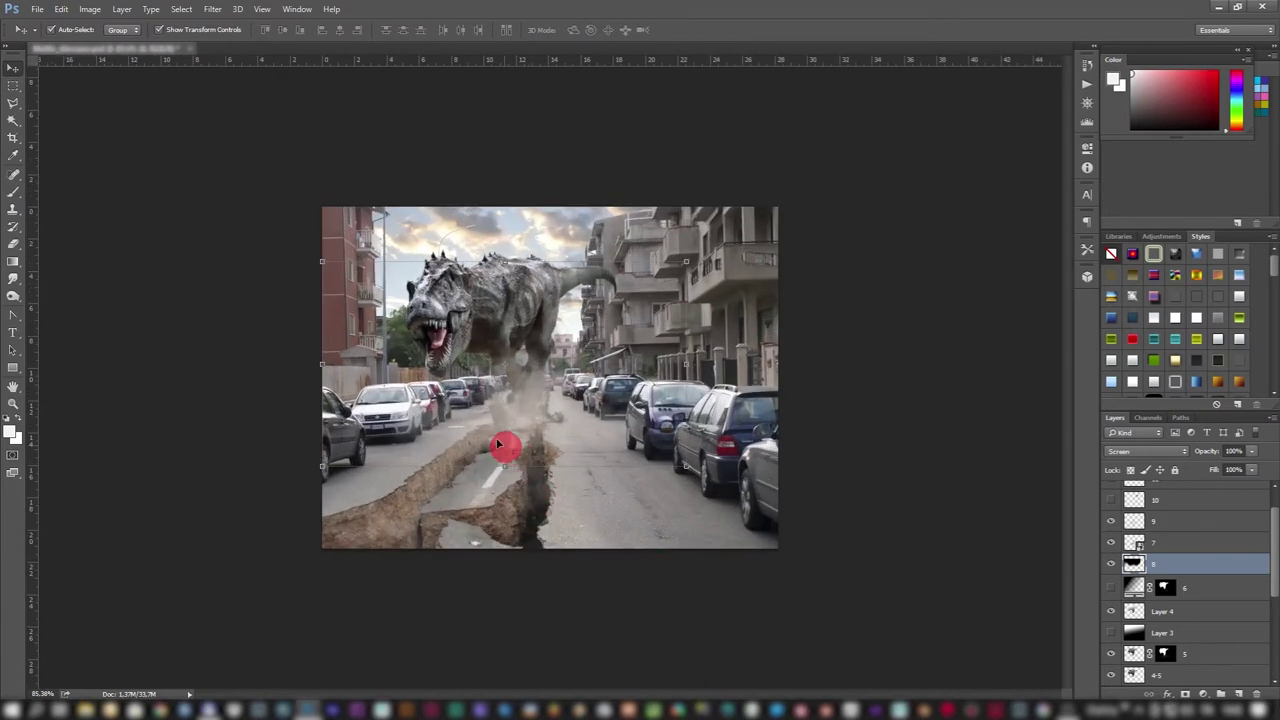
pyautogui.scroll(3, 499, 444)
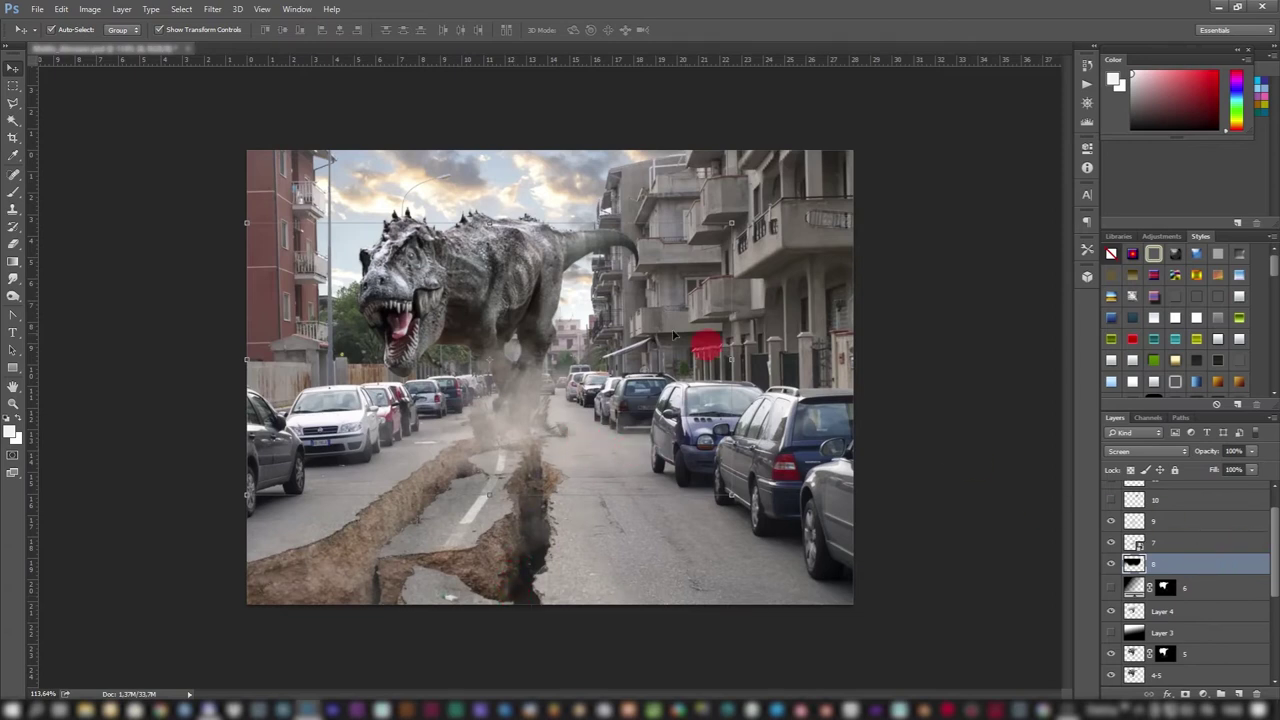
pyautogui.click(90, 9)
pyautogui.moveTo(110, 43)
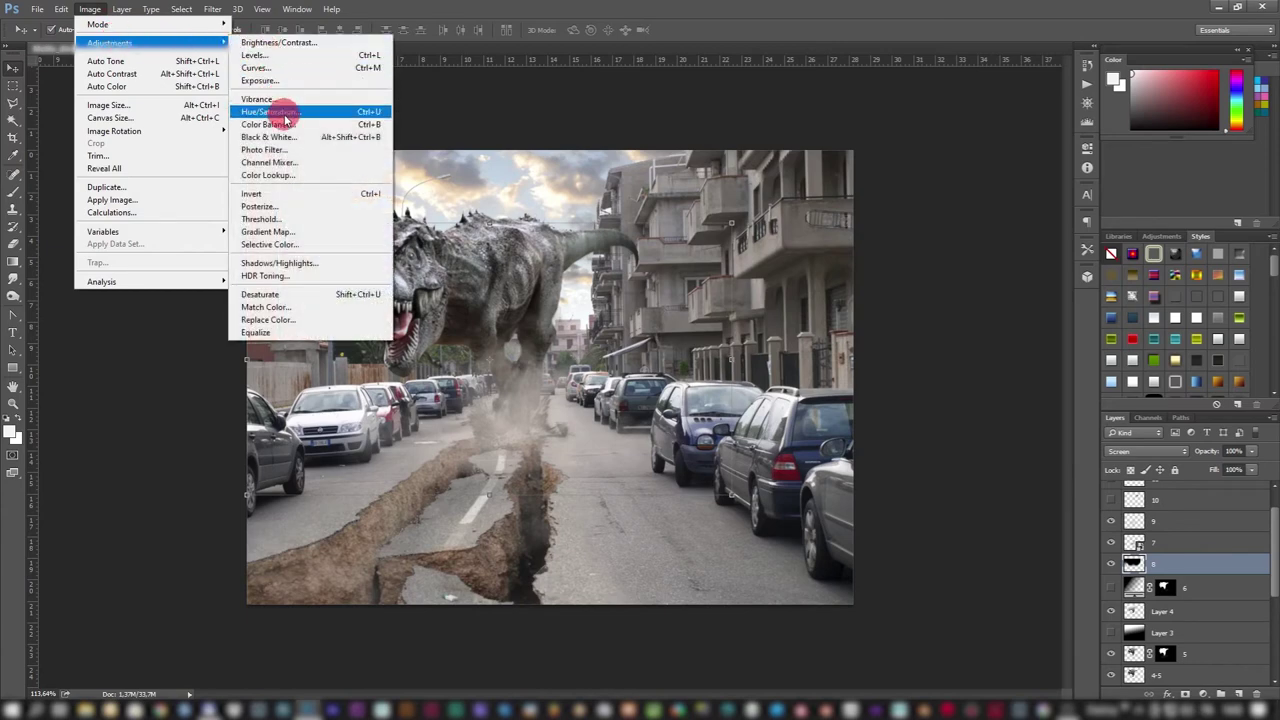
pyautogui.click(261, 113)
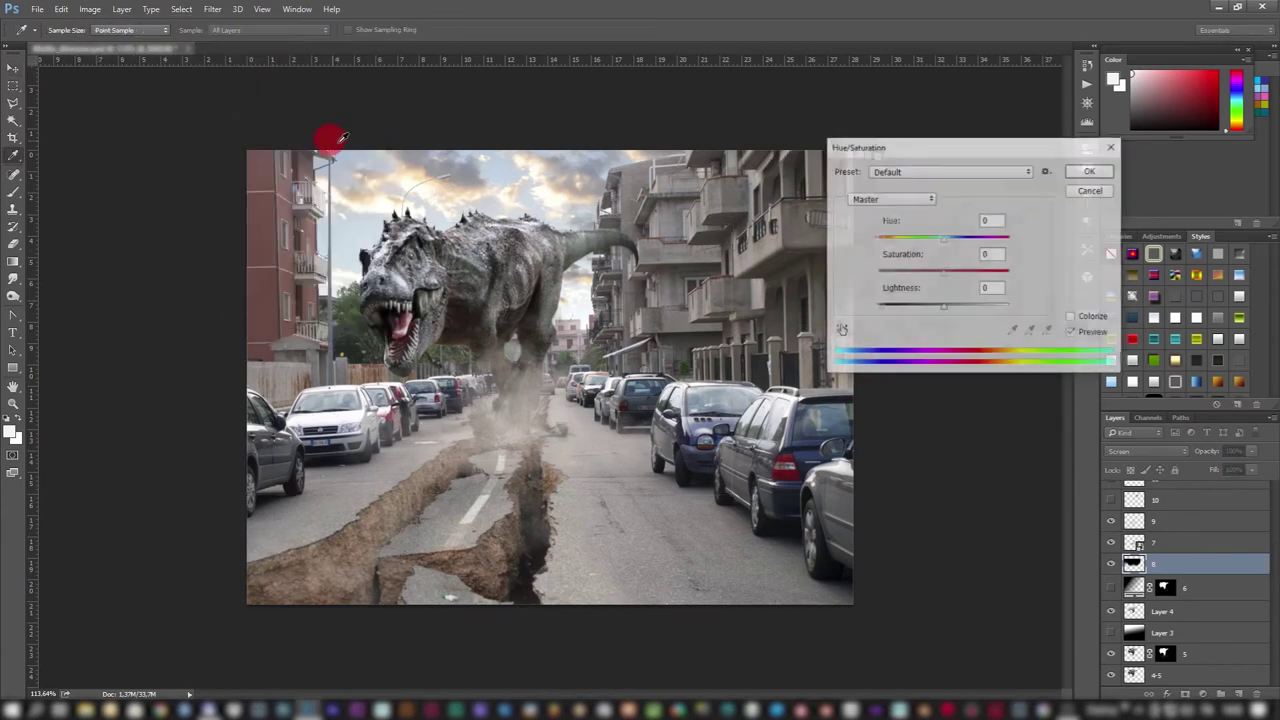
pyautogui.click(1075, 318)
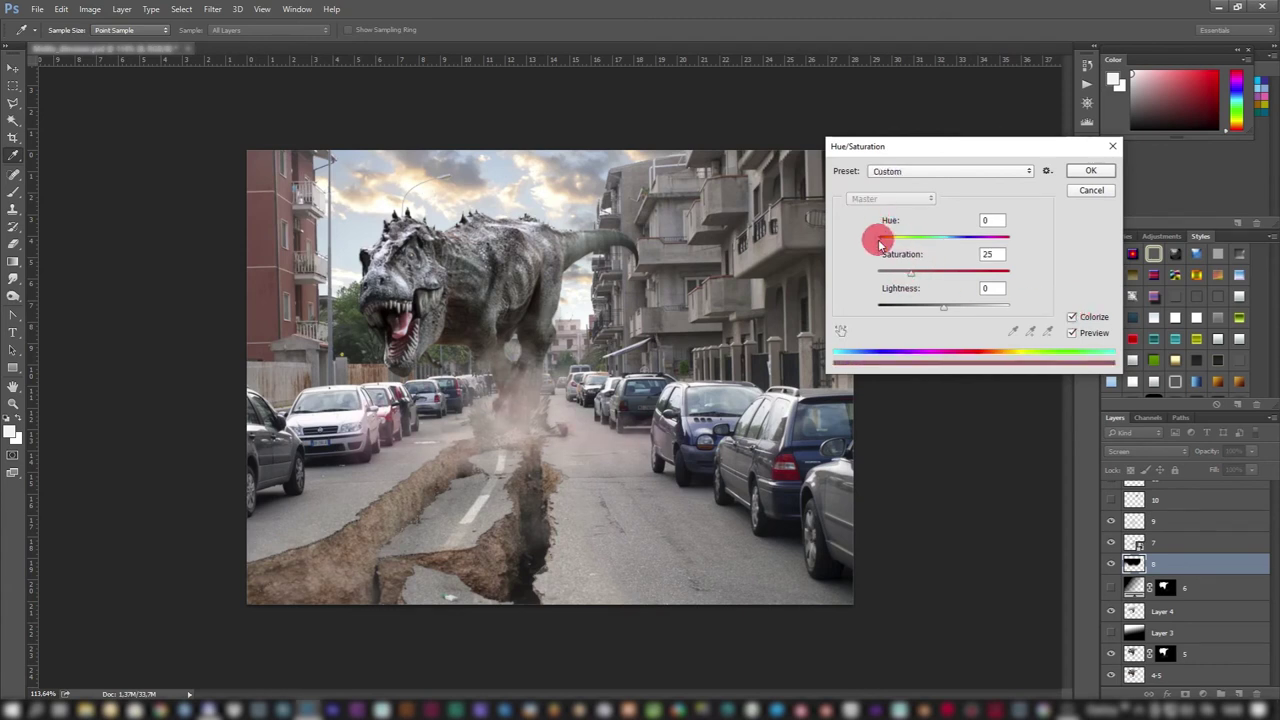
pyautogui.moveTo(881, 244); pyautogui.dragTo(971, 241)
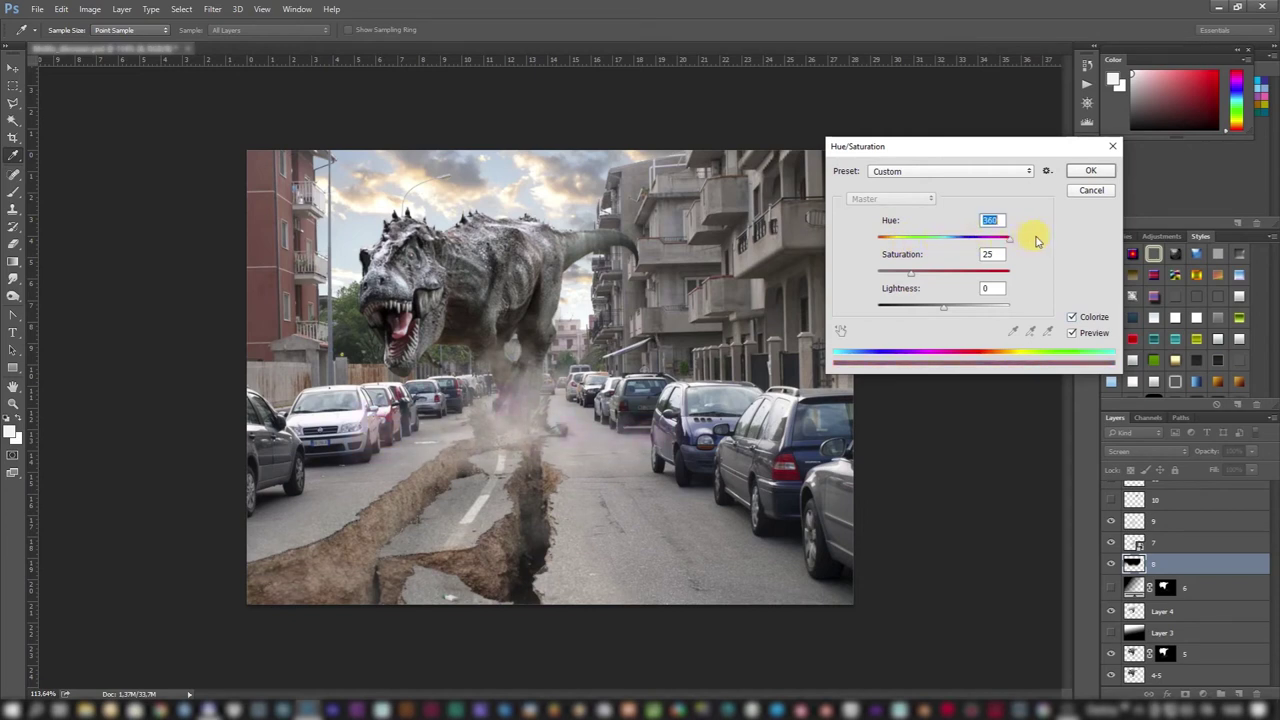
pyautogui.moveTo(880, 238); pyautogui.dragTo(925, 245)
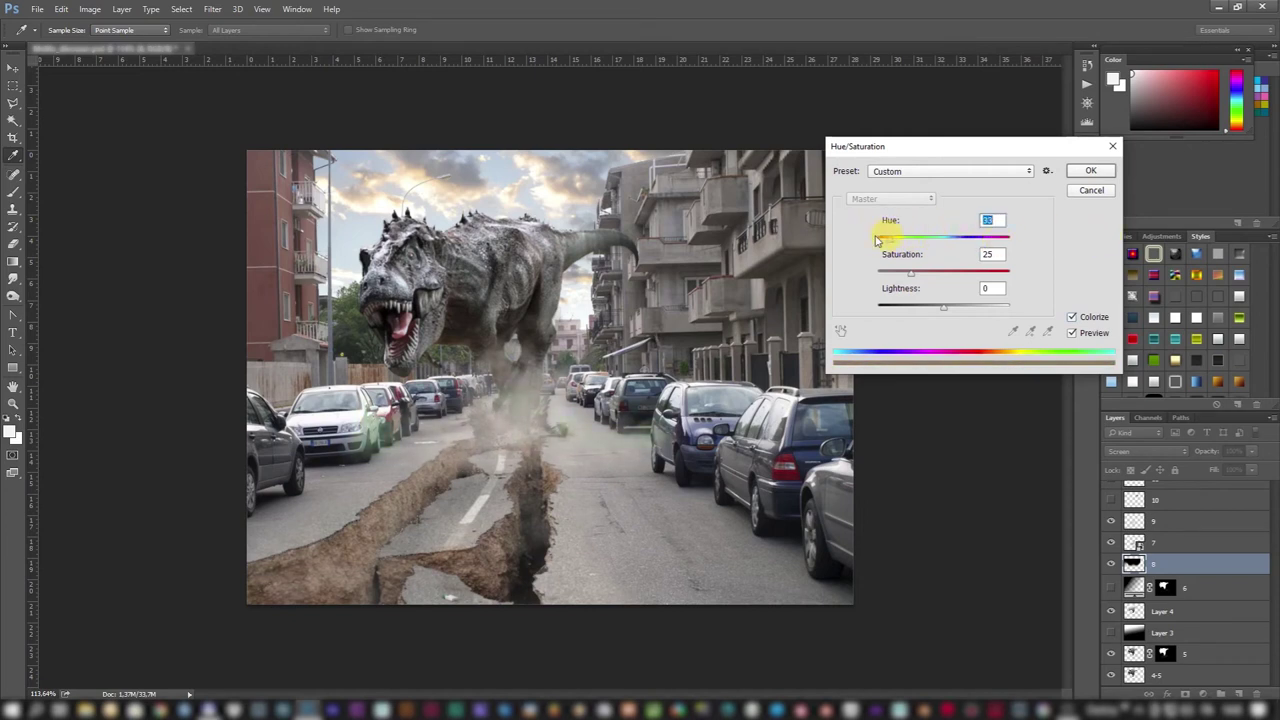
pyautogui.click(1090, 189)
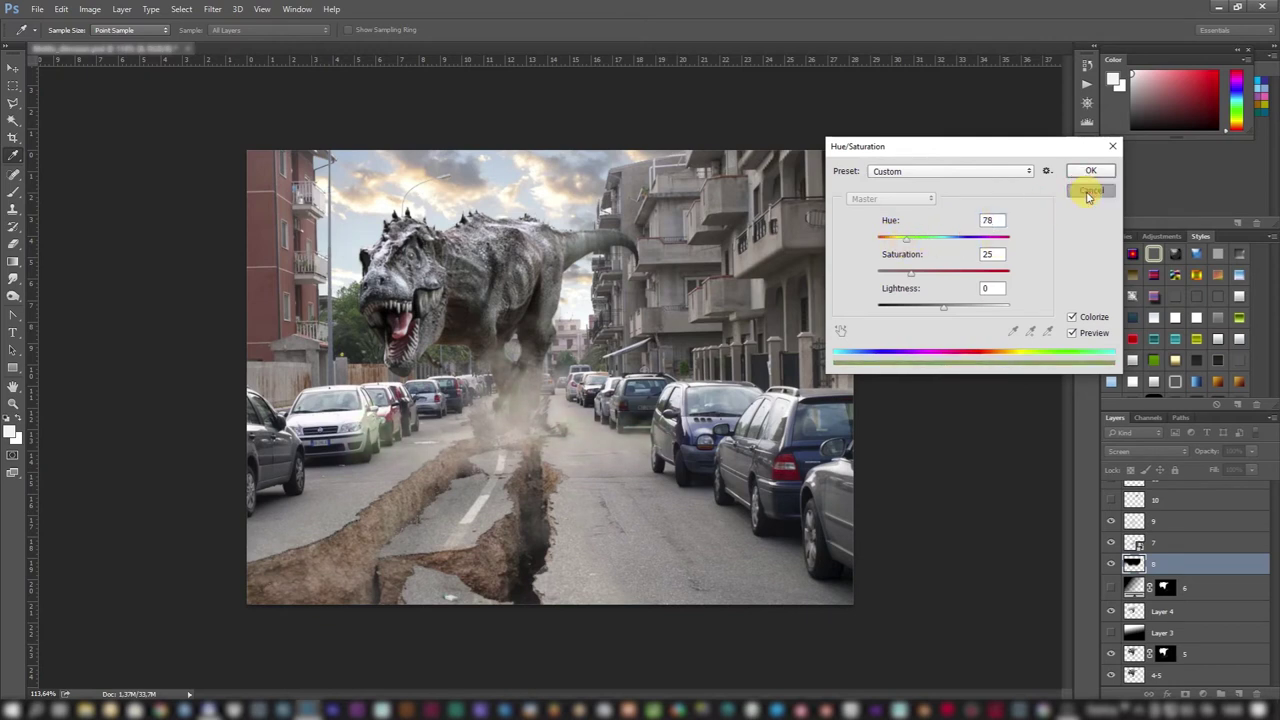
pyautogui.click(1147, 453)
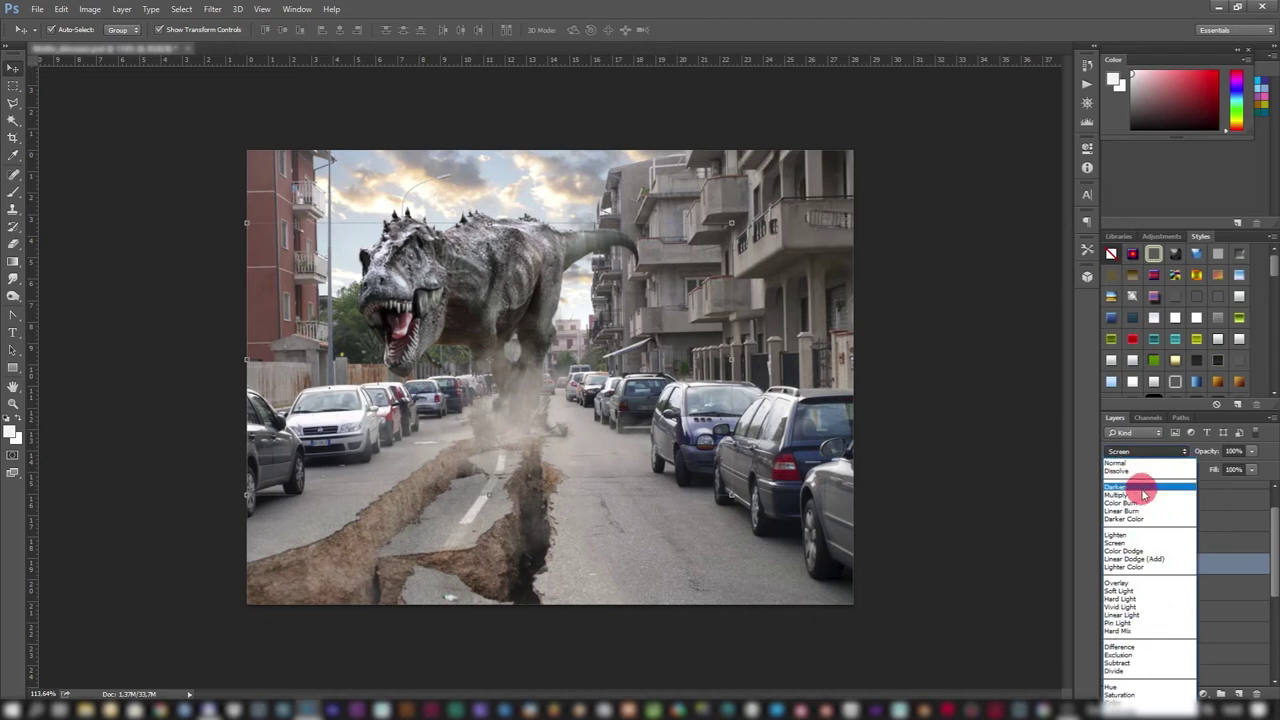
pyautogui.click(1143, 488)
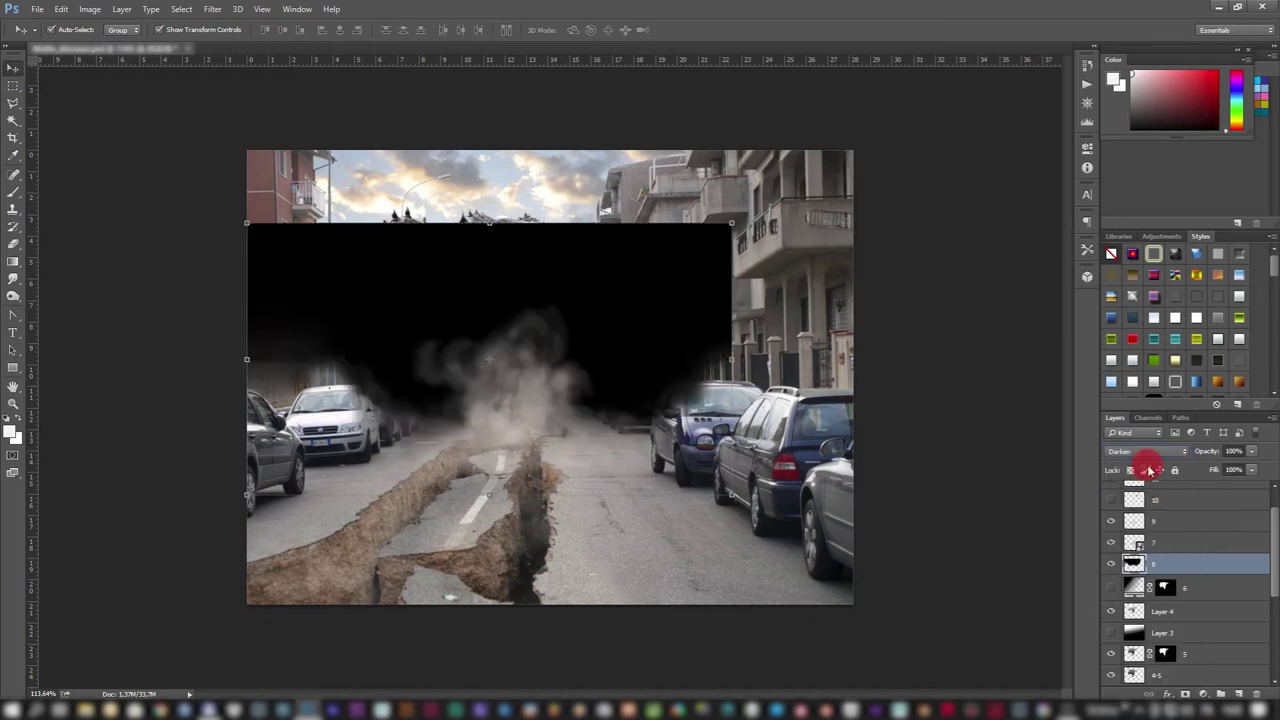
pyautogui.press('Down')
pyautogui.press('Down')
pyautogui.press('Down')
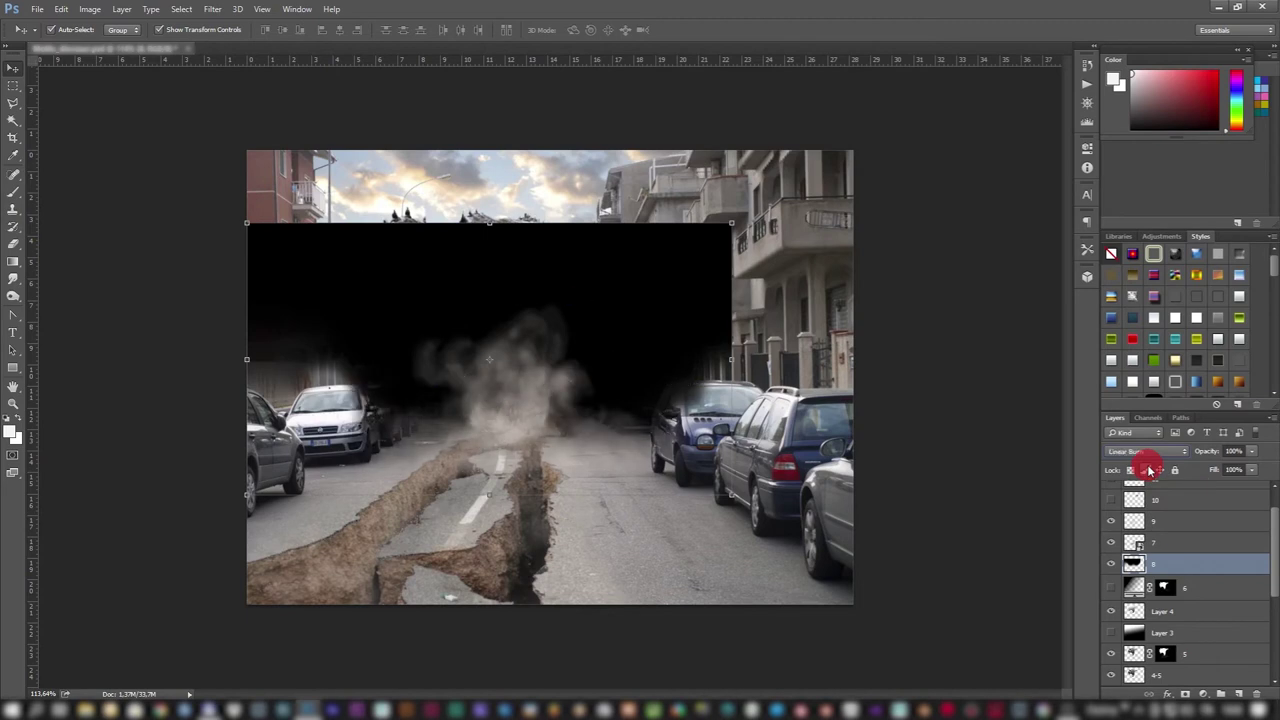
pyautogui.press('Down')
pyautogui.press('Down')
pyautogui.press('Down')
pyautogui.press('Down')
pyautogui.press('Down')
pyautogui.press('Down')
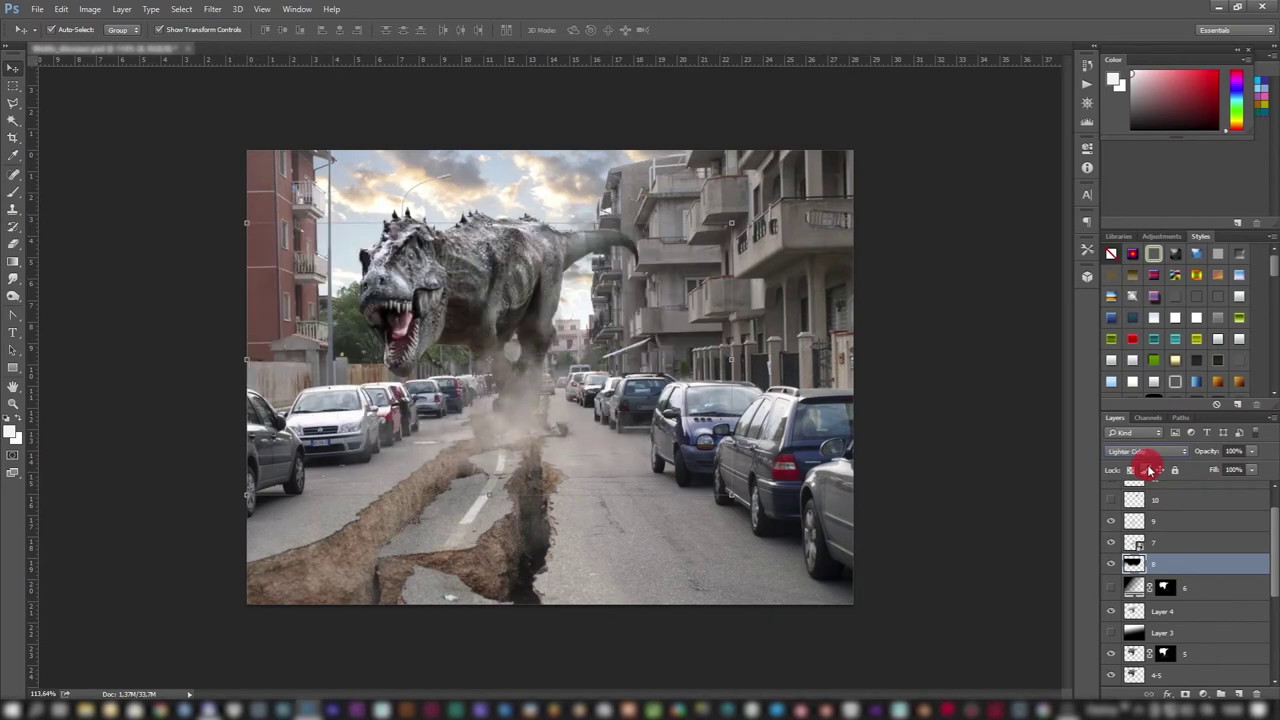
pyautogui.press('Down')
pyautogui.press('Down')
pyautogui.press('Down')
pyautogui.press('Down')
pyautogui.press('Down')
pyautogui.press('Down')
pyautogui.press('Down')
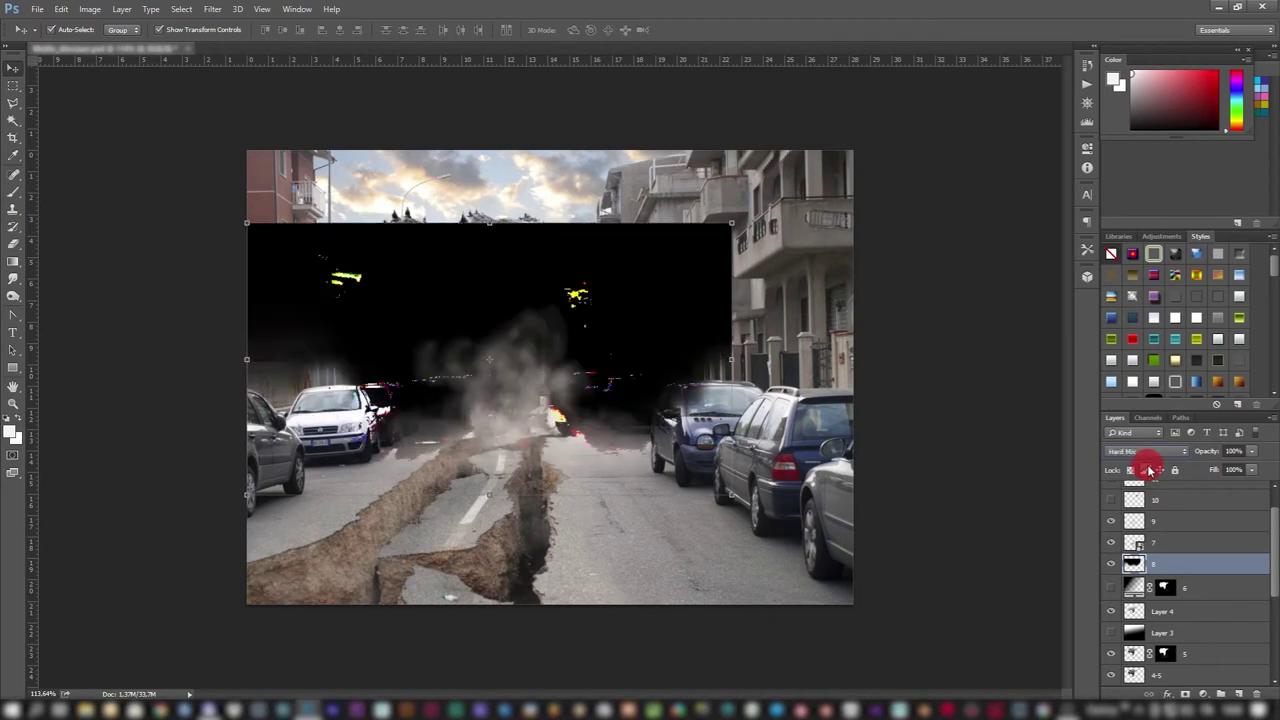
pyautogui.press('Down')
pyautogui.press('Down')
pyautogui.press('Down')
pyautogui.press('Up')
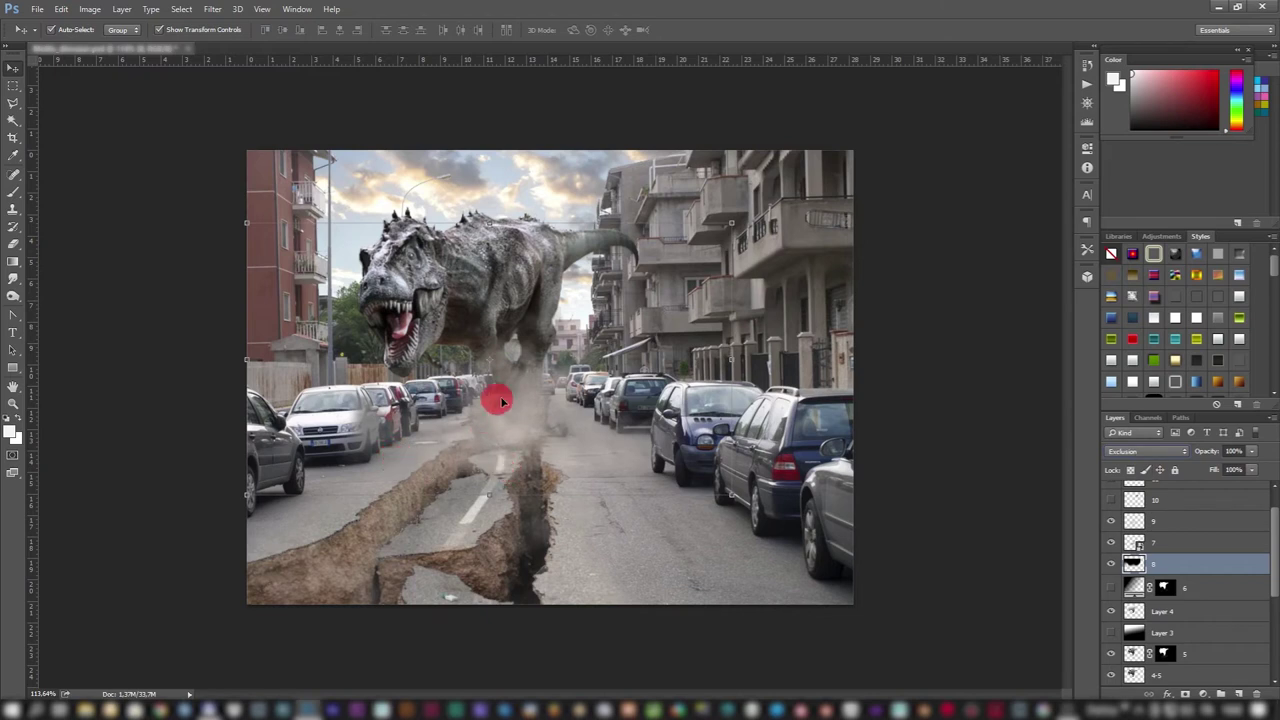
pyautogui.click(1170, 452)
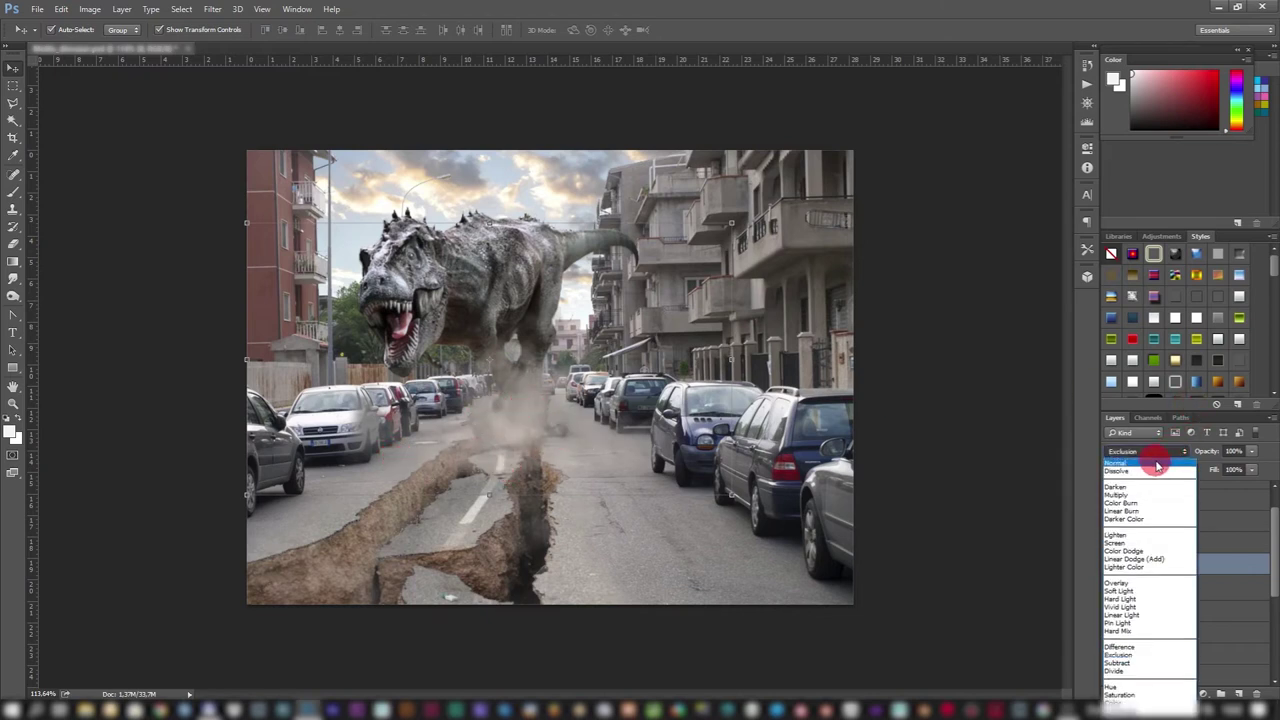
pyautogui.click(1157, 543)
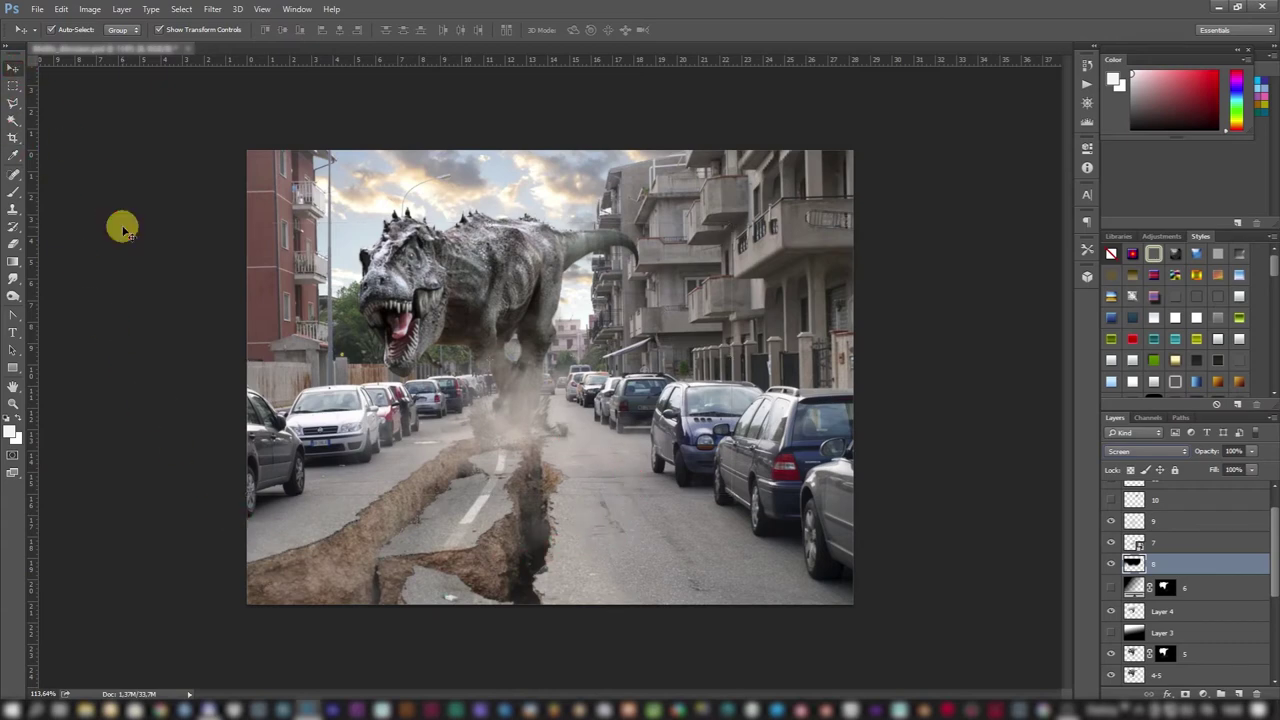
pyautogui.click(330, 409)
pyautogui.hotkey('ctrl', '+')
pyautogui.scroll(1, 1196, 541)
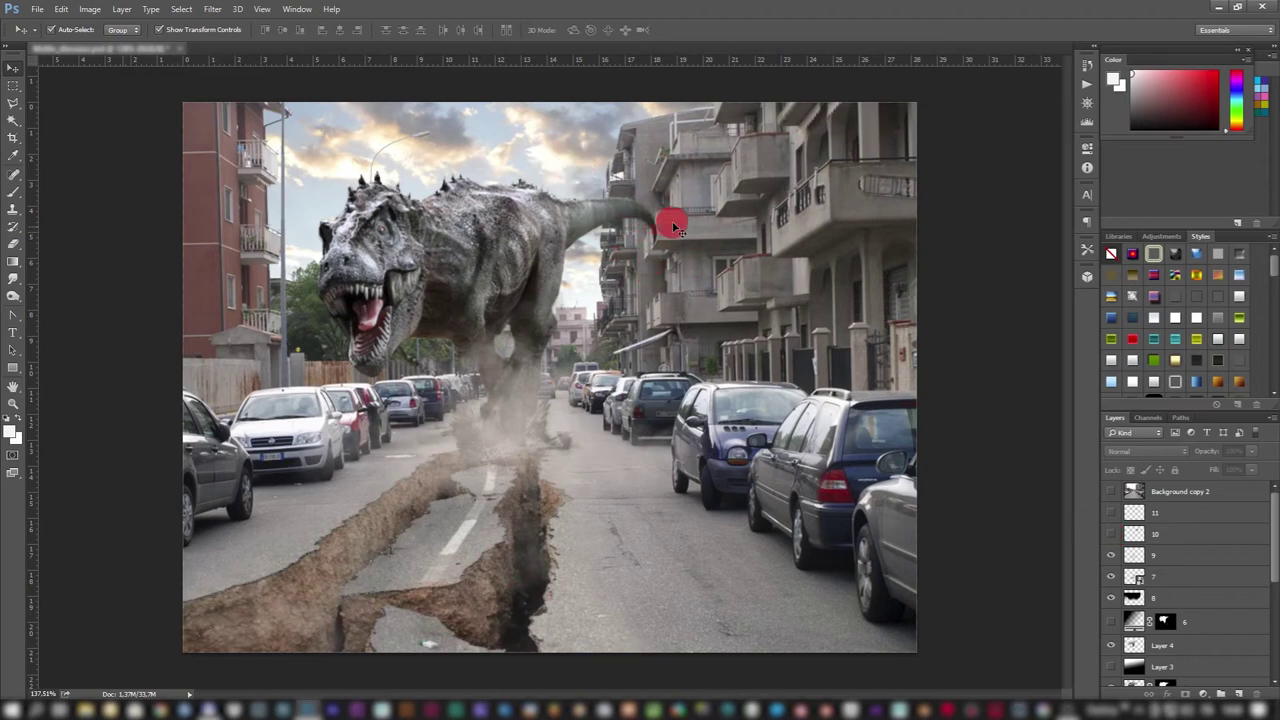
# Step: Show layer 10's flying brick debris at the tail impact and review the wall burst
pyautogui.click(1110, 538)
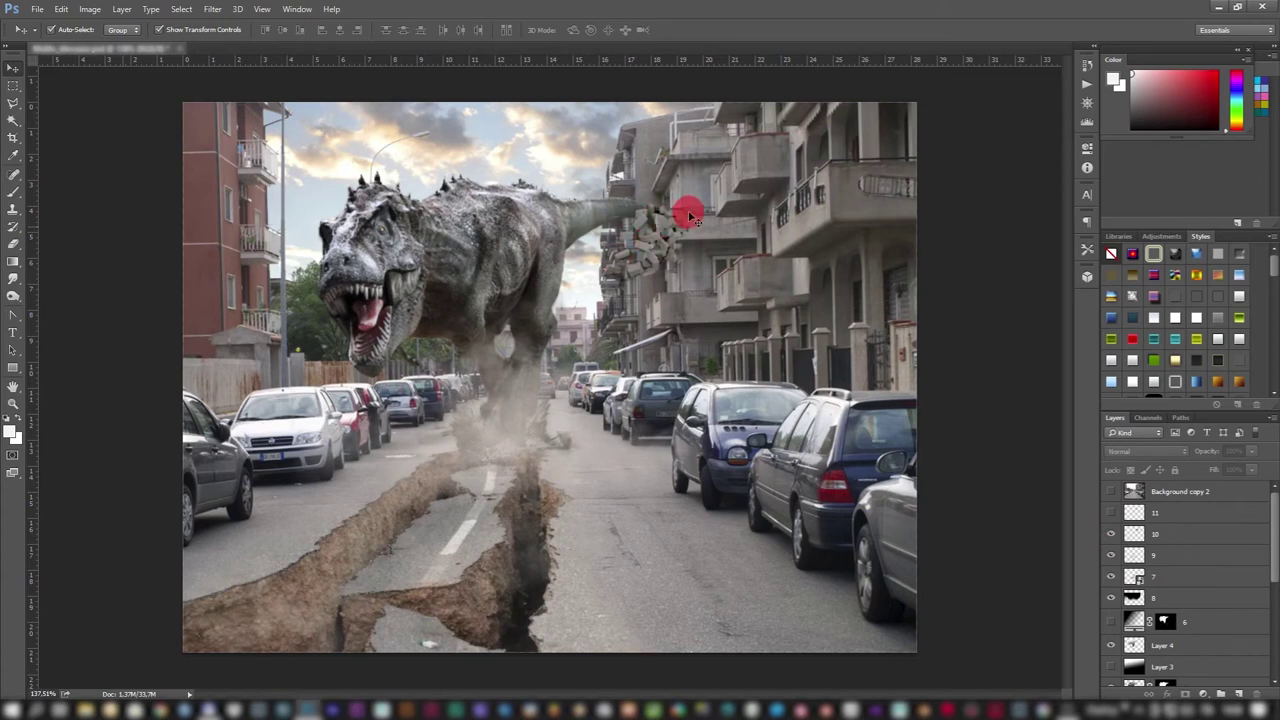
pyautogui.scroll(2, 668, 228)
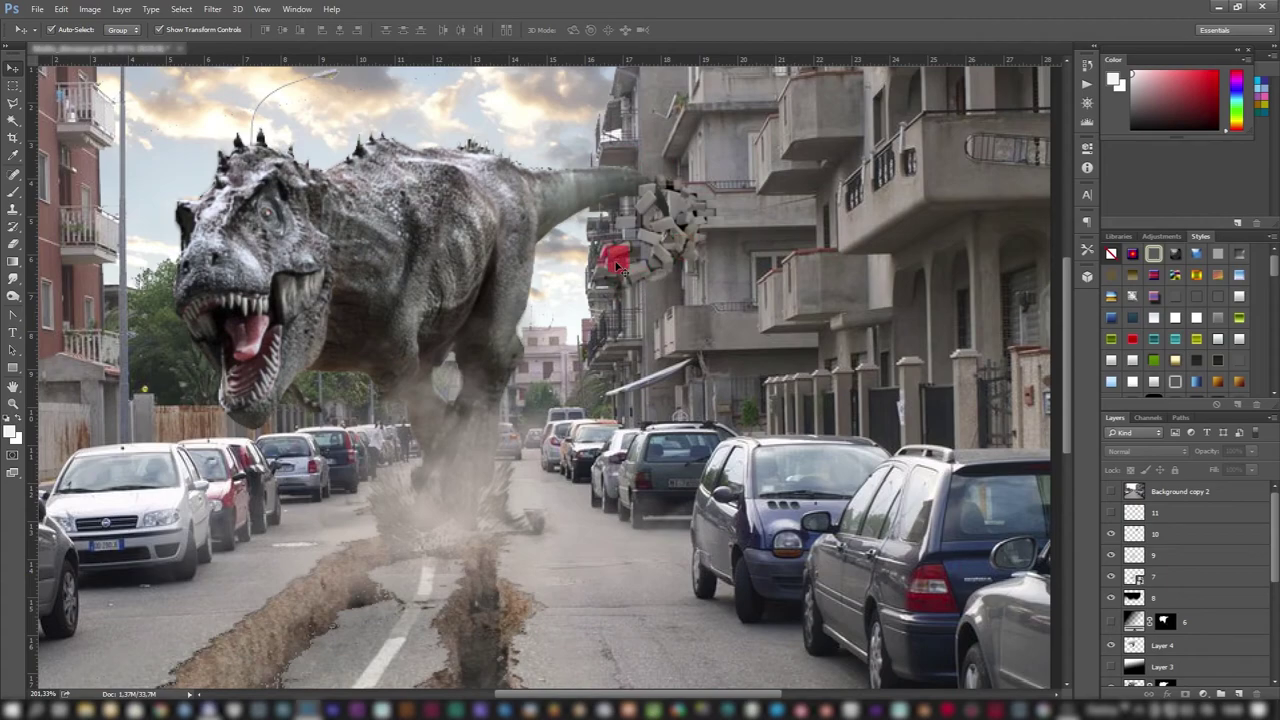
pyautogui.scroll(3, 672, 245)
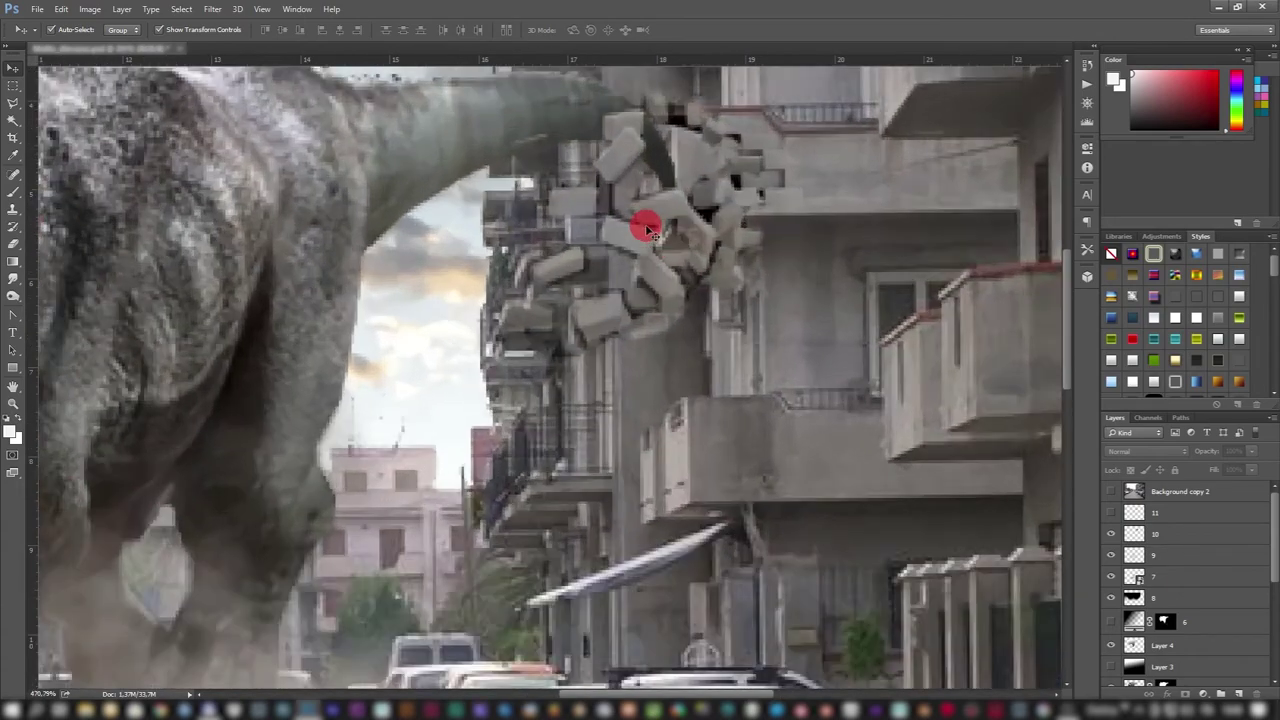
pyautogui.scroll(3, 640, 217)
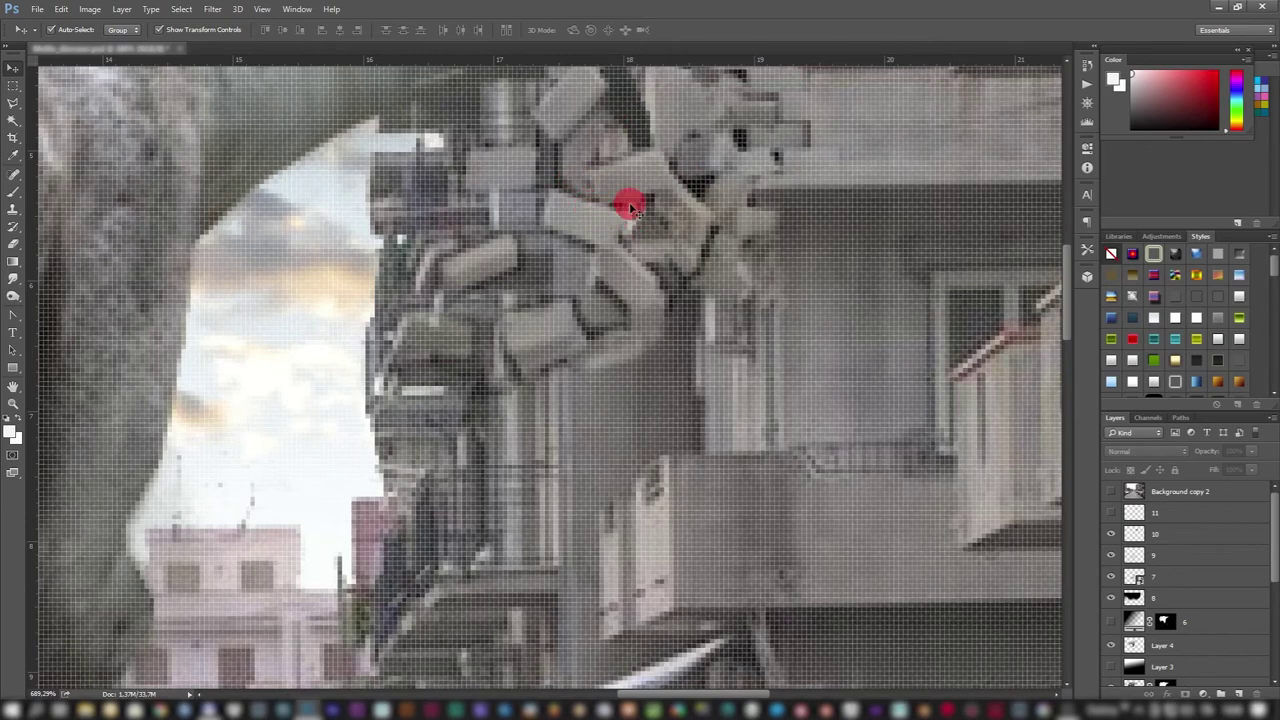
pyautogui.scroll(-2, 610, 290)
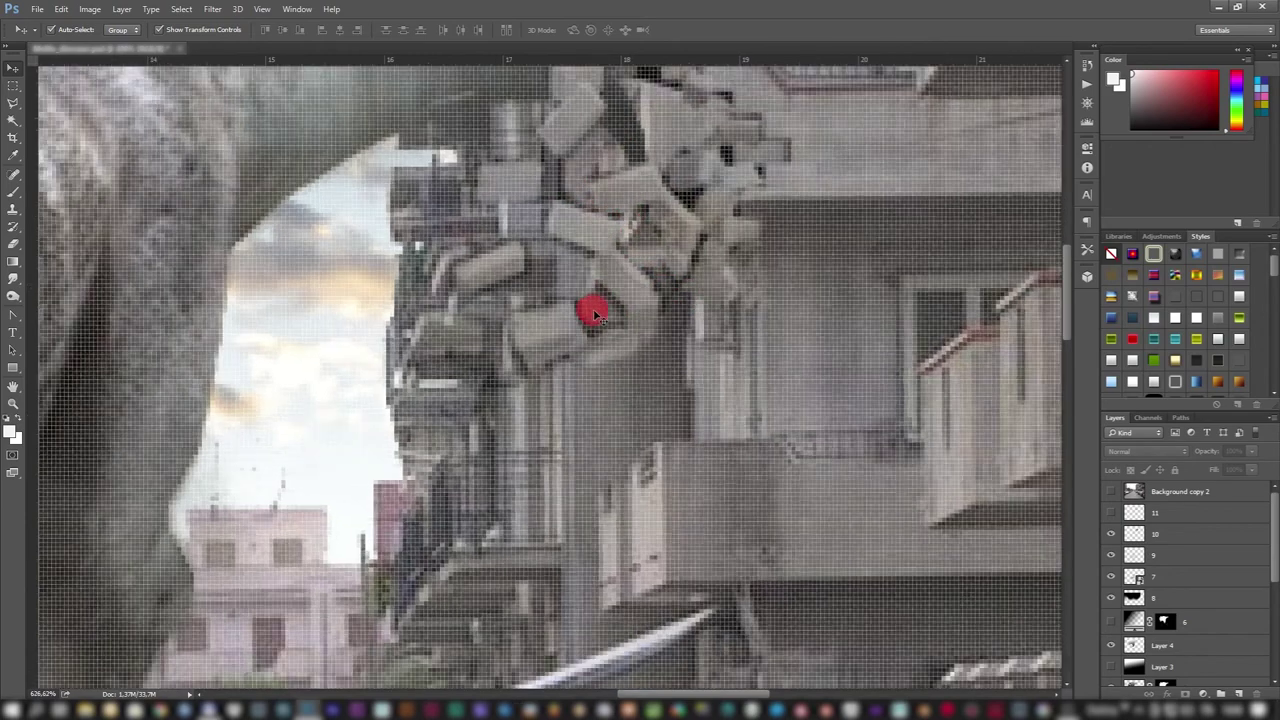
pyautogui.scroll(-2, 591, 306)
pyautogui.scroll(-2, 594, 314)
pyautogui.scroll(-2, 594, 323)
pyautogui.scroll(1, 623, 214)
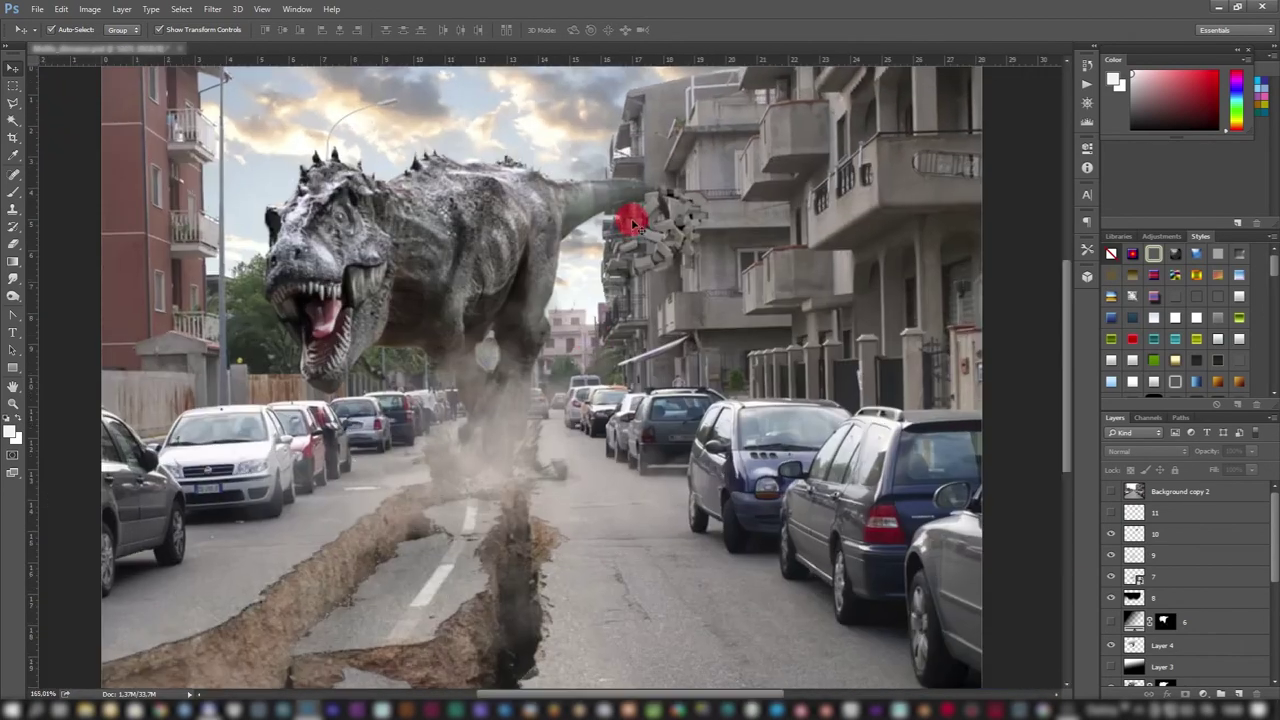
pyautogui.scroll(-2, 651, 314)
pyautogui.scroll(-1, 606, 320)
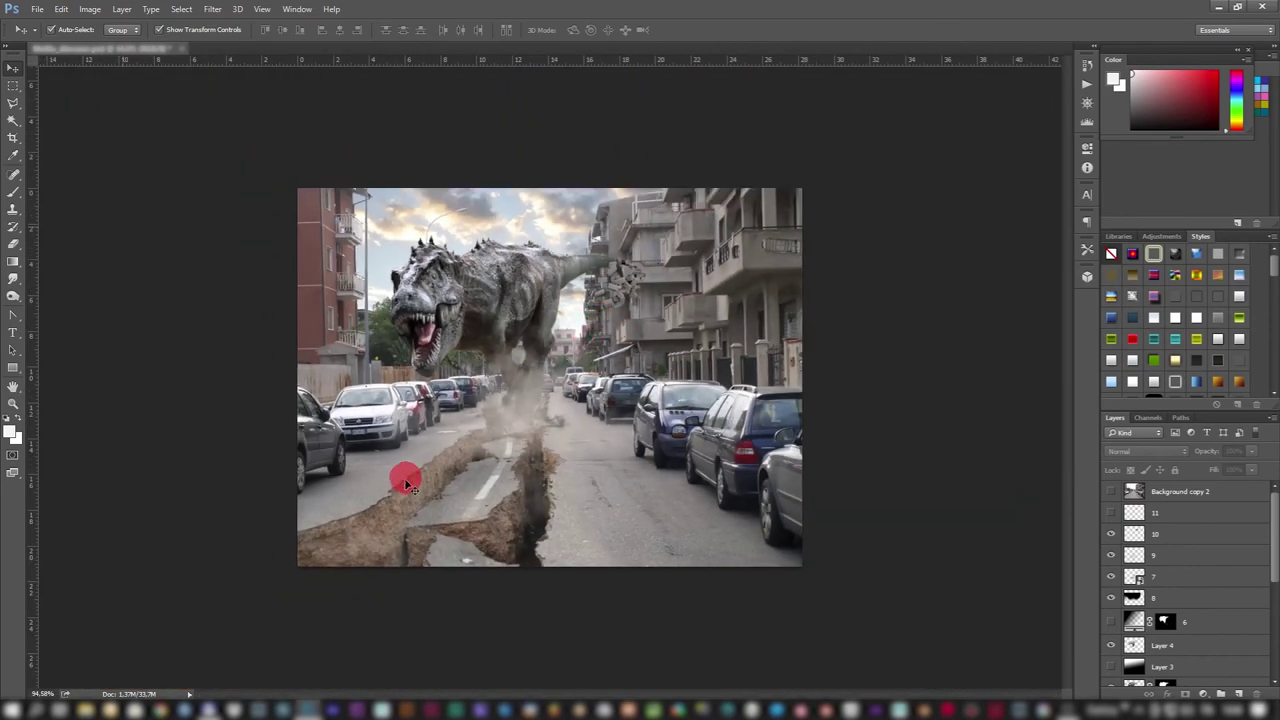
pyautogui.scroll(2, 534, 323)
pyautogui.scroll(1, 655, 245)
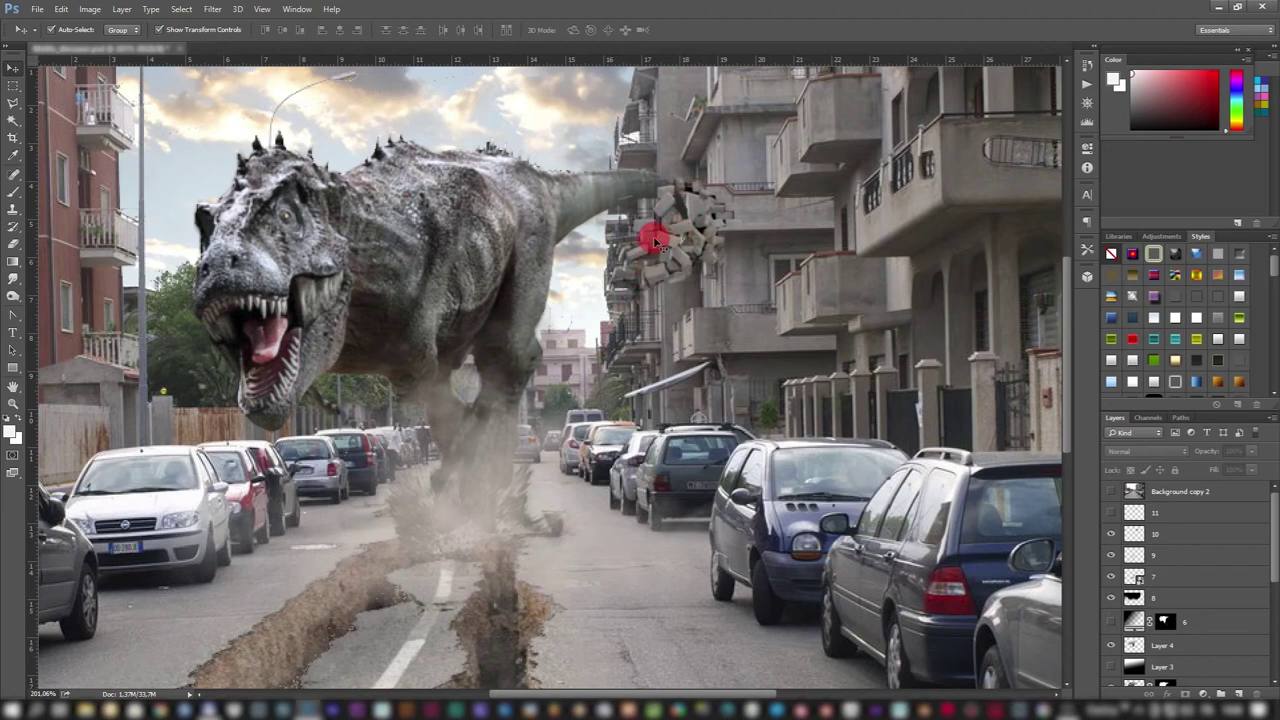
# Step: Apply Hue/Saturation to layer 10's brick chunks with Hue +3 and Saturation +53
pyautogui.click(124, 9)
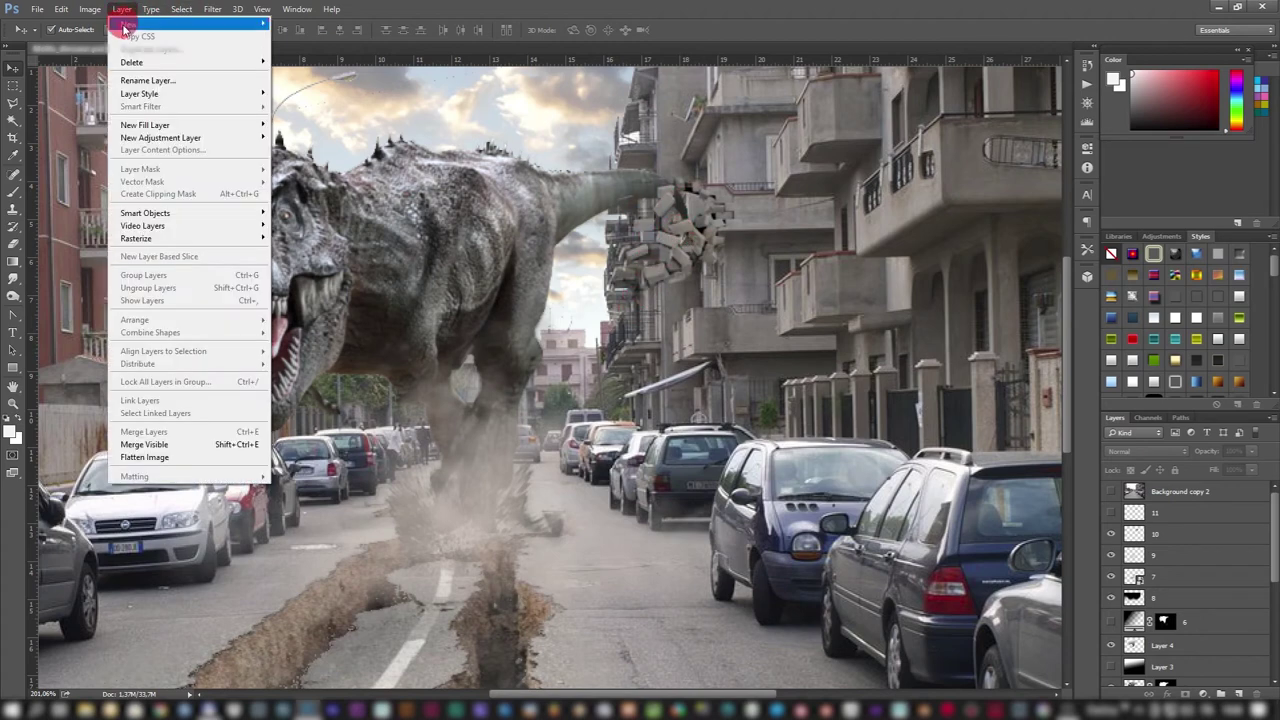
pyautogui.click(1183, 540)
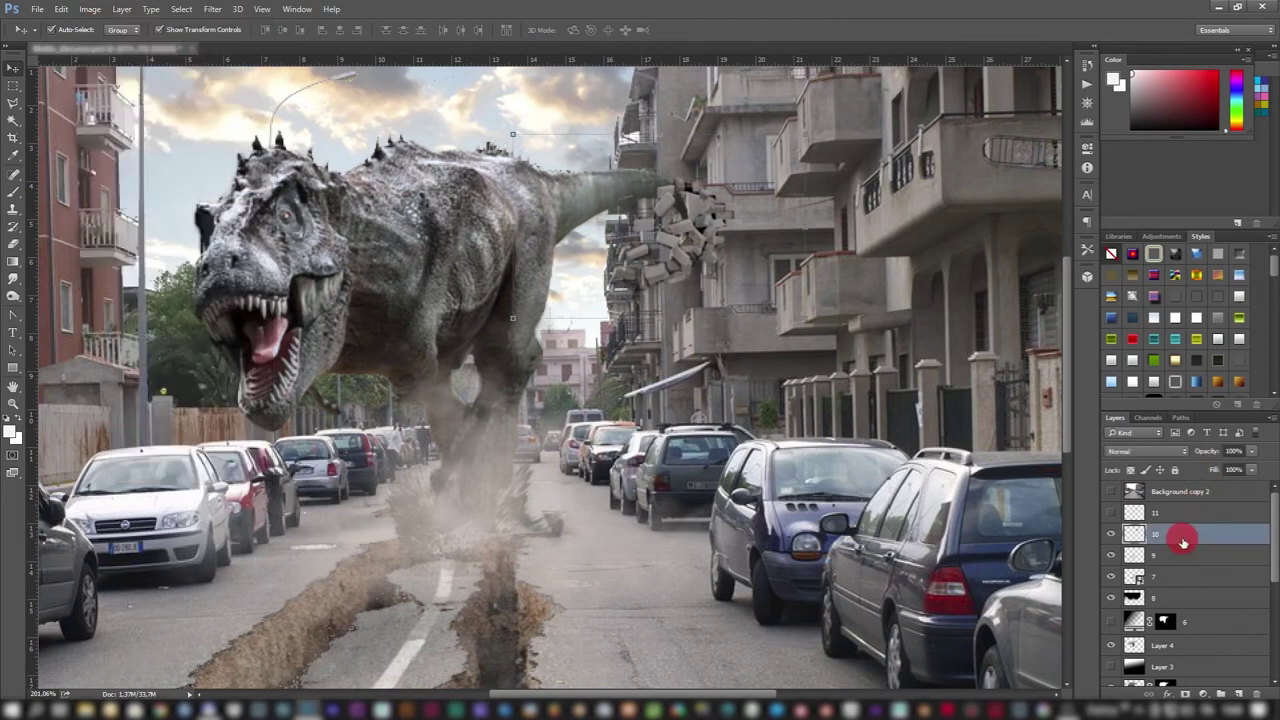
pyautogui.click(103, 11)
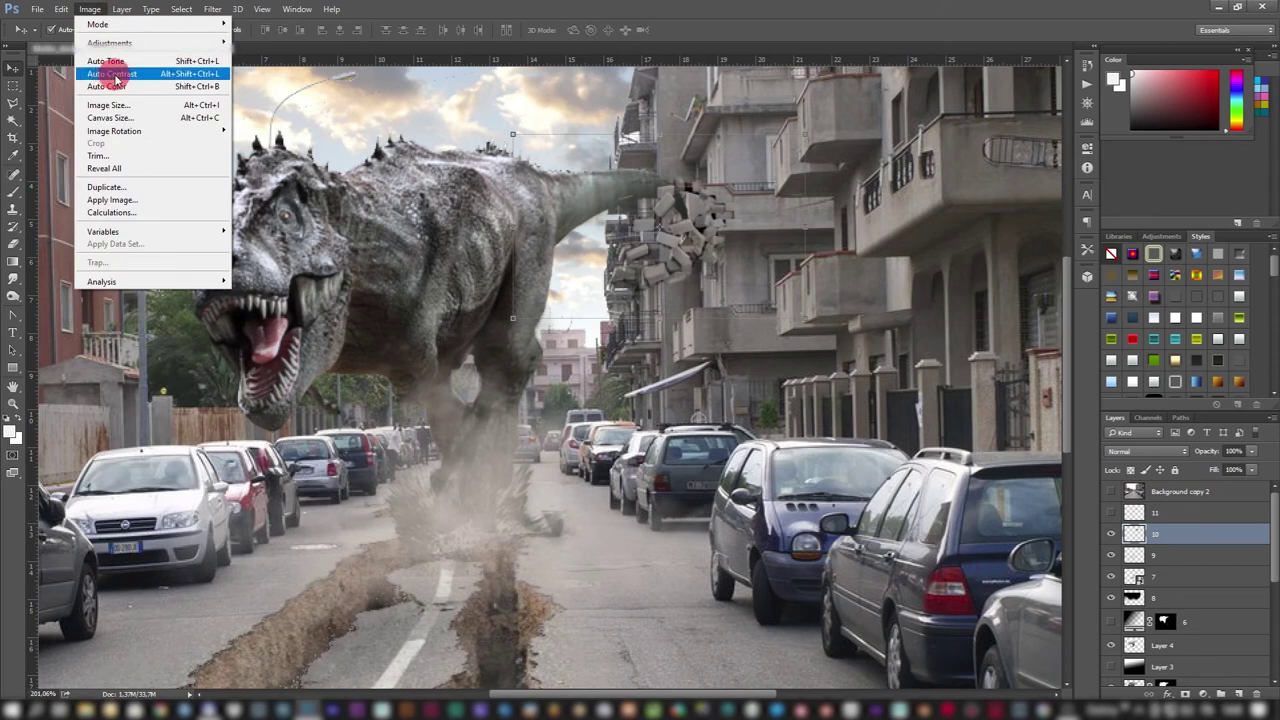
pyautogui.click(128, 43)
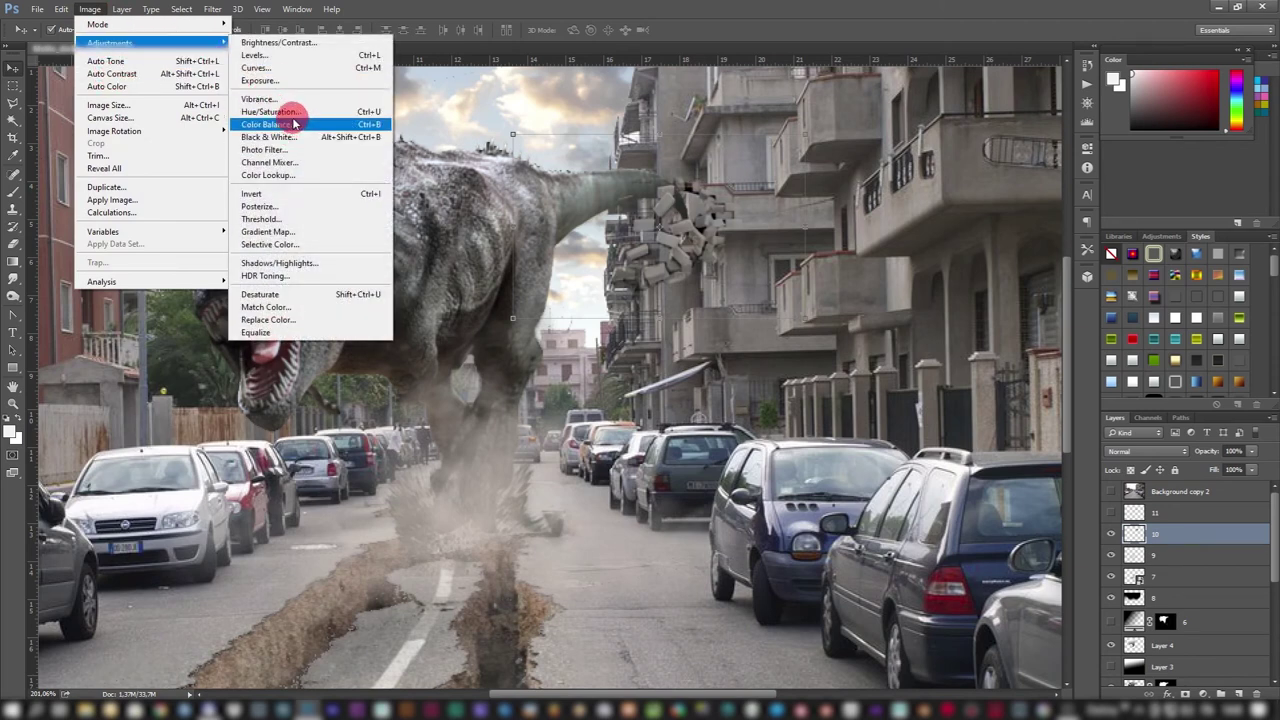
pyautogui.click(293, 117)
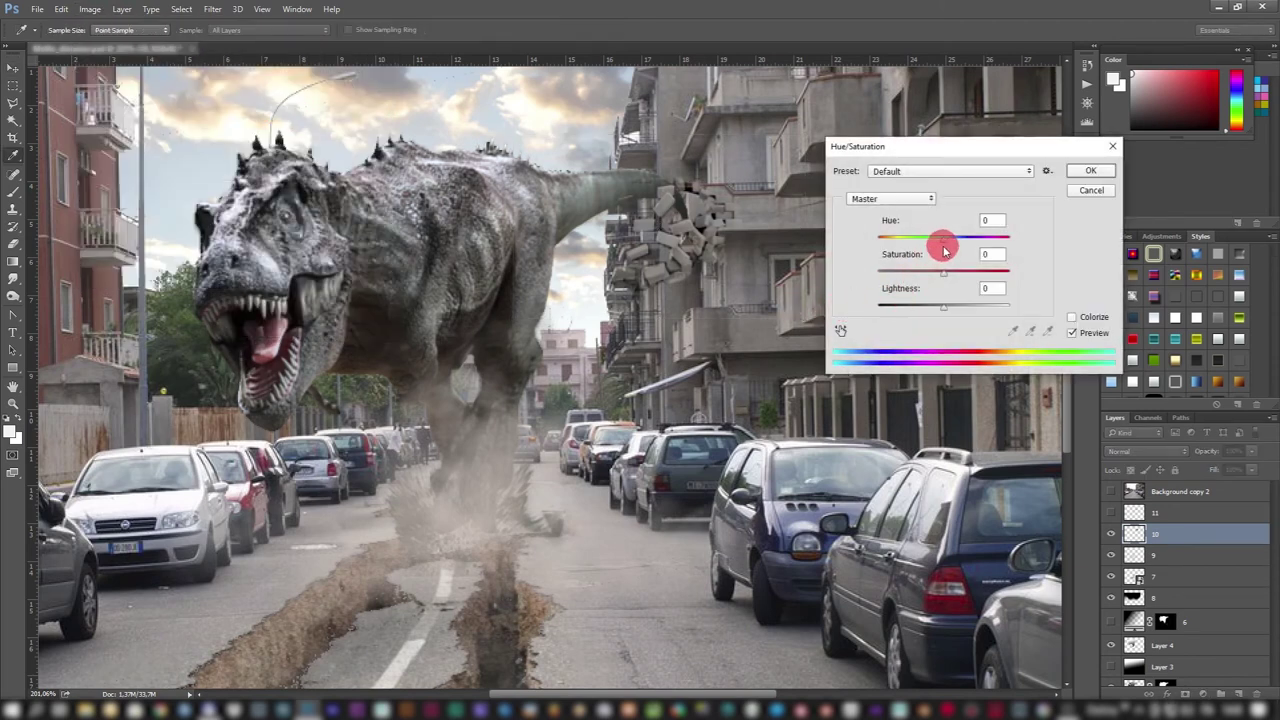
pyautogui.moveTo(944, 272); pyautogui.dragTo(989, 289)
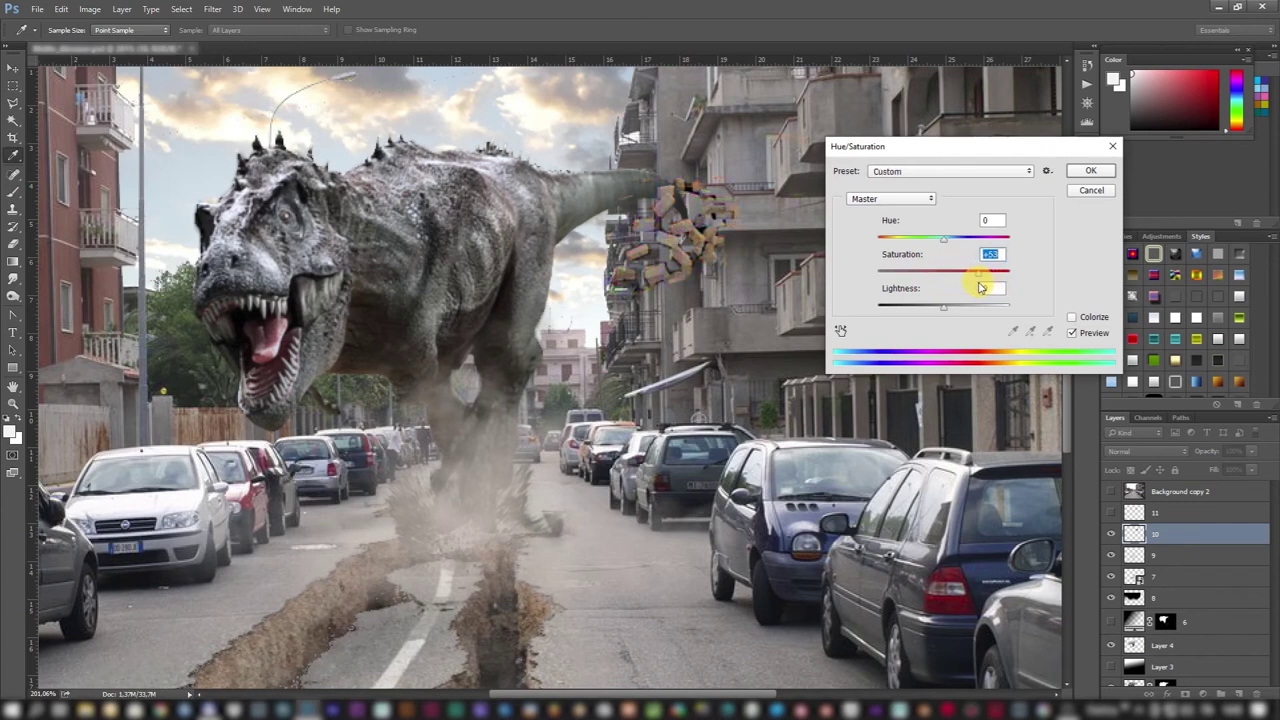
pyautogui.moveTo(943, 238)
pyautogui.mouseDown()
pyautogui.moveTo(879, 240)
pyautogui.moveTo(990, 248)
pyautogui.moveTo(920, 234)
pyautogui.moveTo(968, 250)
pyautogui.moveTo(945, 238)
pyautogui.mouseUp()
pyautogui.click(1072, 178)
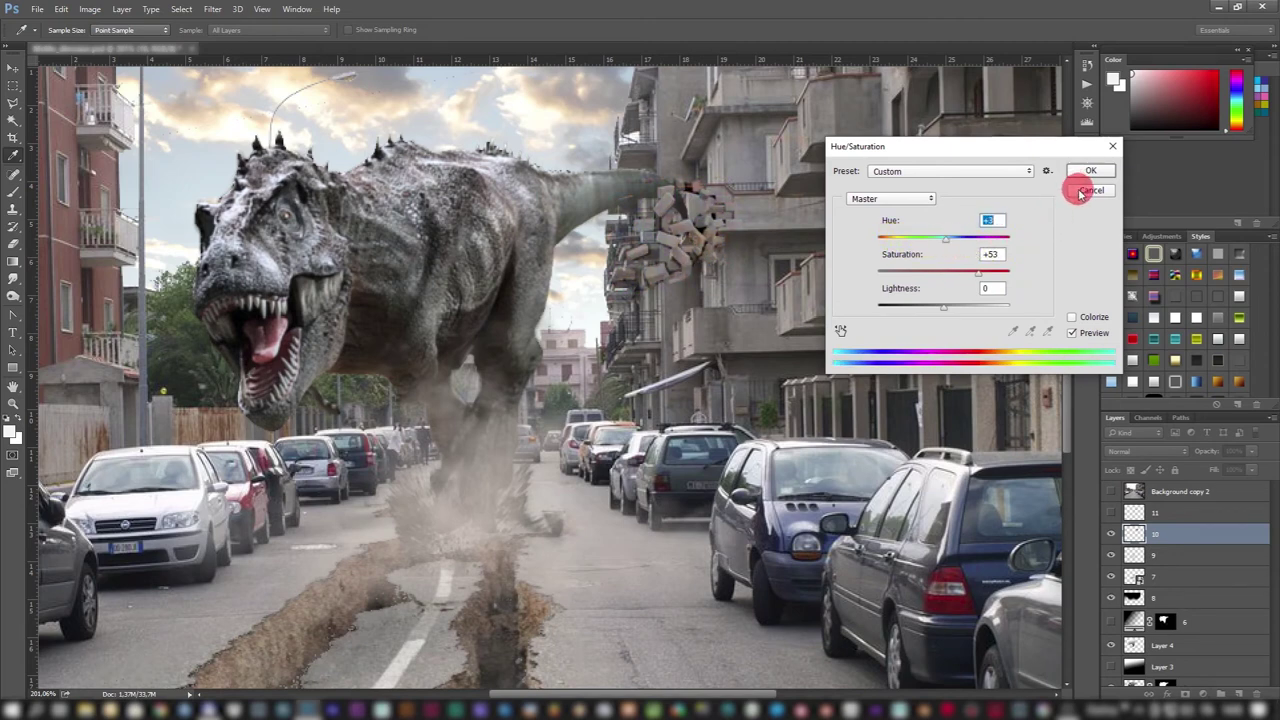
pyautogui.click(1079, 192)
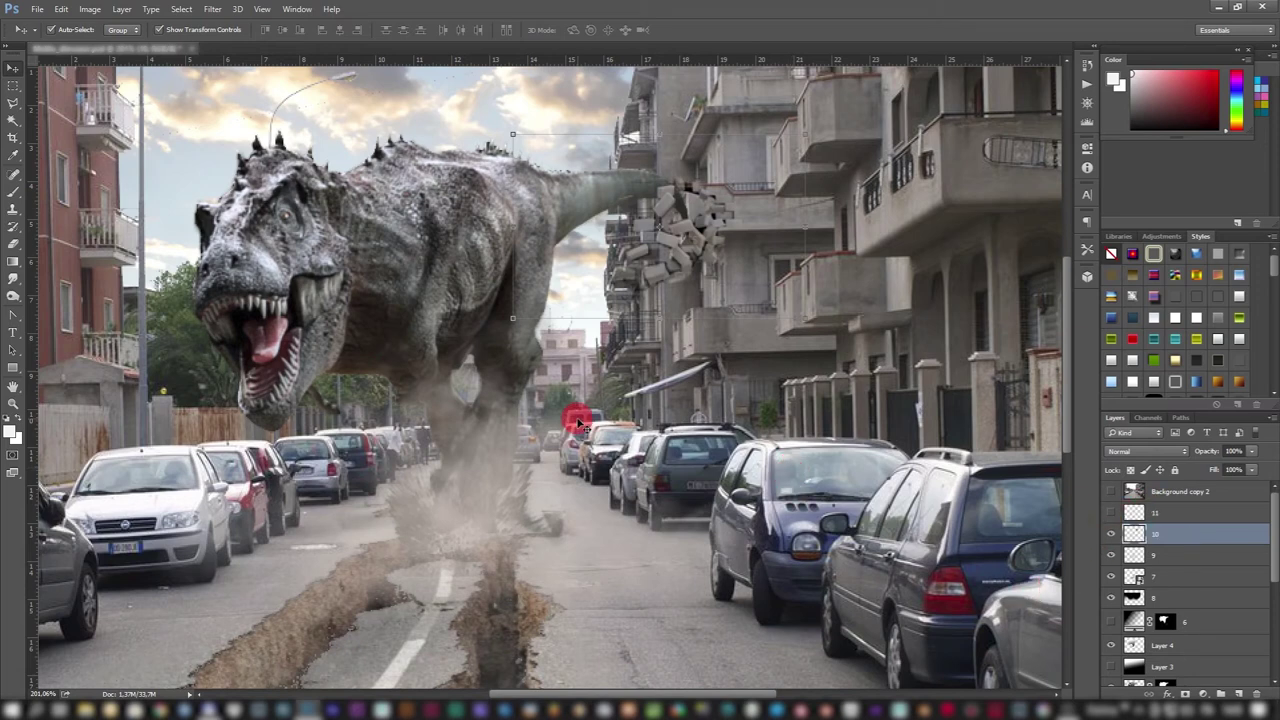
pyautogui.scroll(-3, 562, 450)
pyautogui.scroll(2, 562, 451)
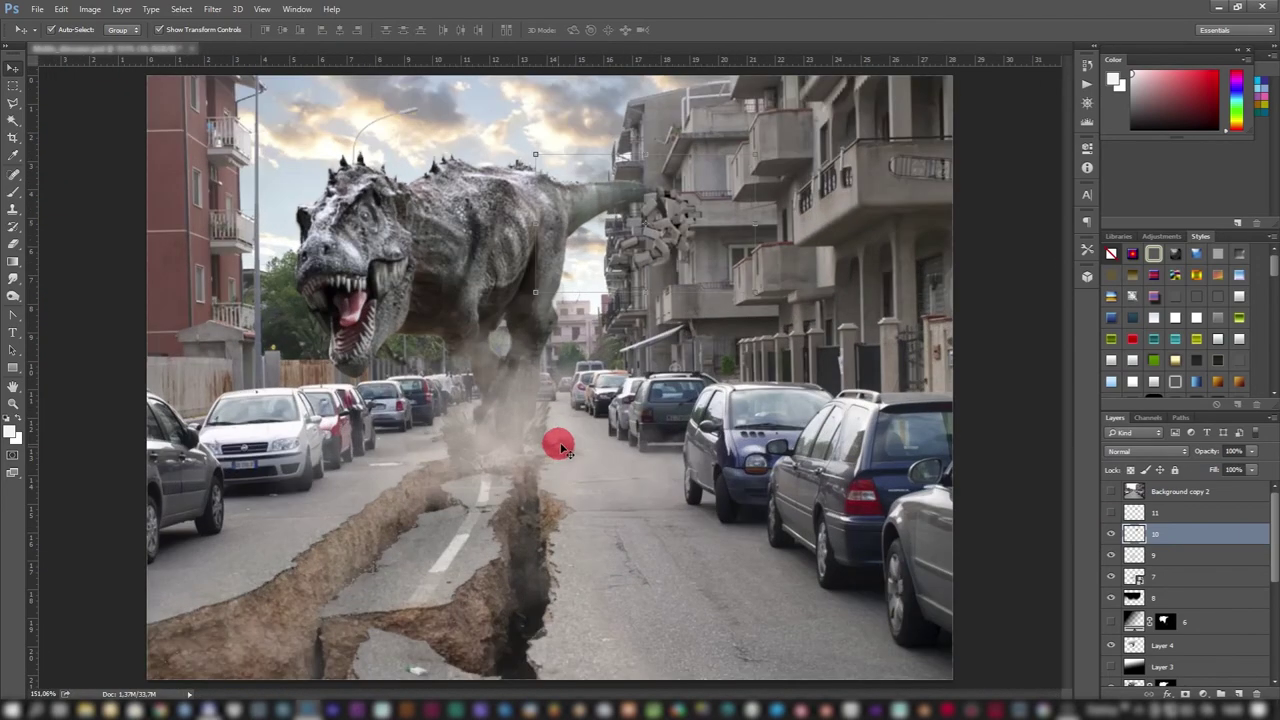
pyautogui.click(1109, 511)
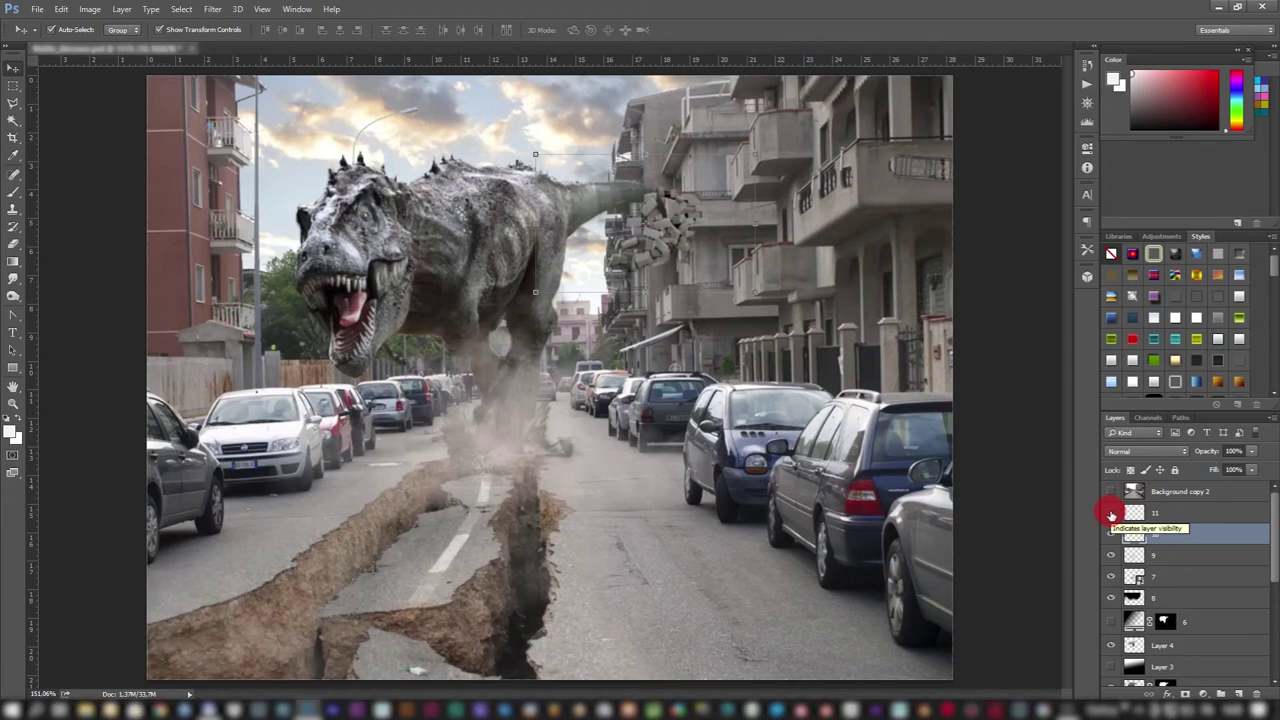
pyautogui.click(1110, 514)
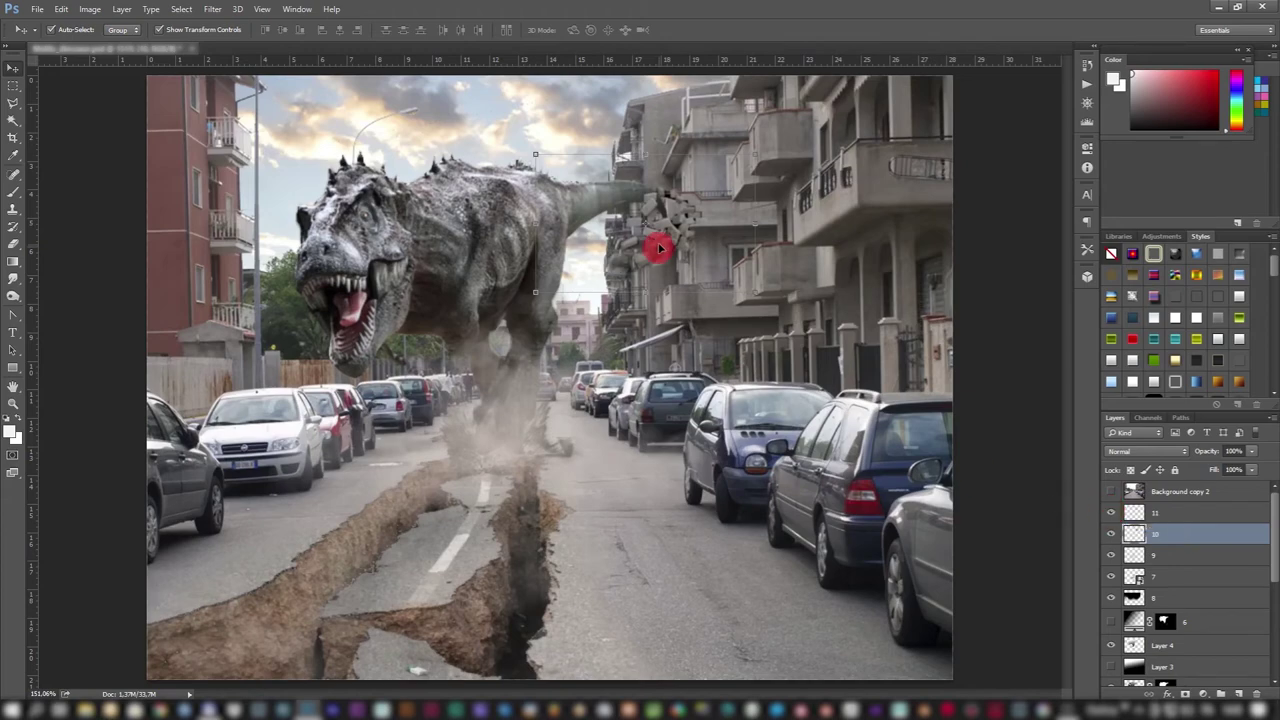
pyautogui.scroll(2, 660, 248)
pyautogui.scroll(2, 634, 251)
pyautogui.scroll(2, 640, 289)
pyautogui.scroll(1, 703, 343)
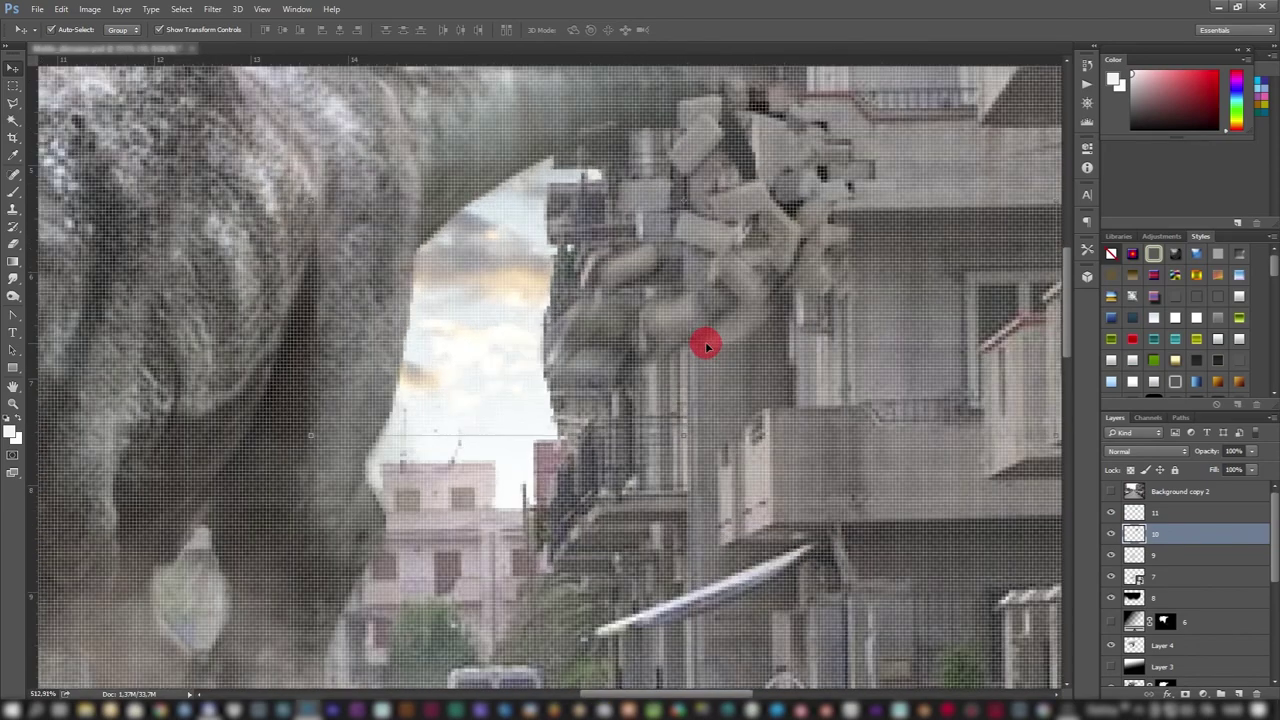
pyautogui.click(1111, 535)
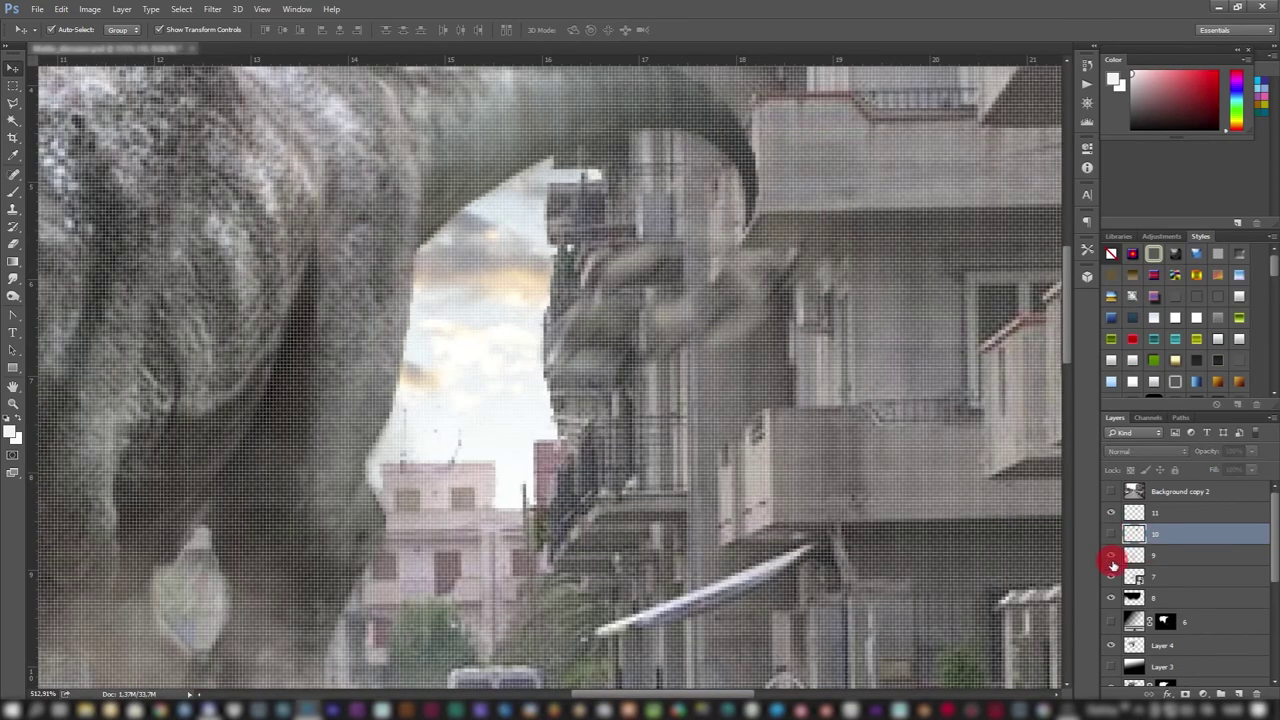
pyautogui.click(1110, 535)
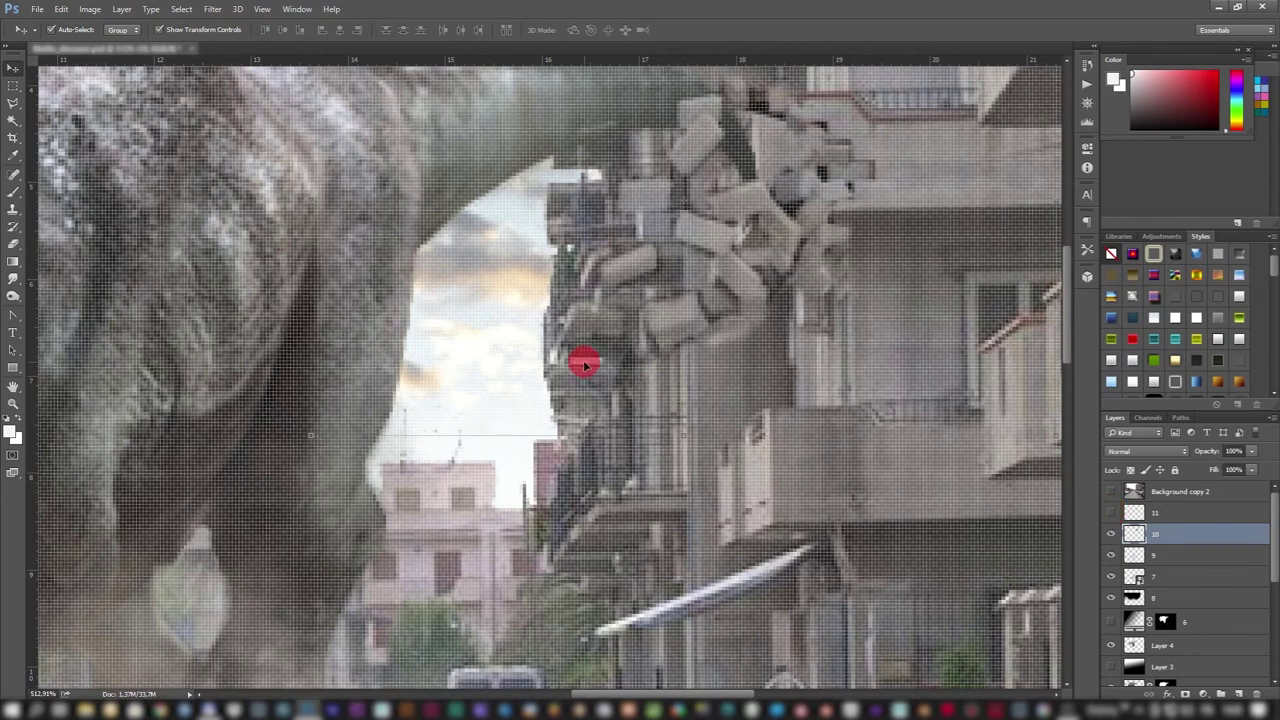
pyautogui.scroll(-3, 586, 363)
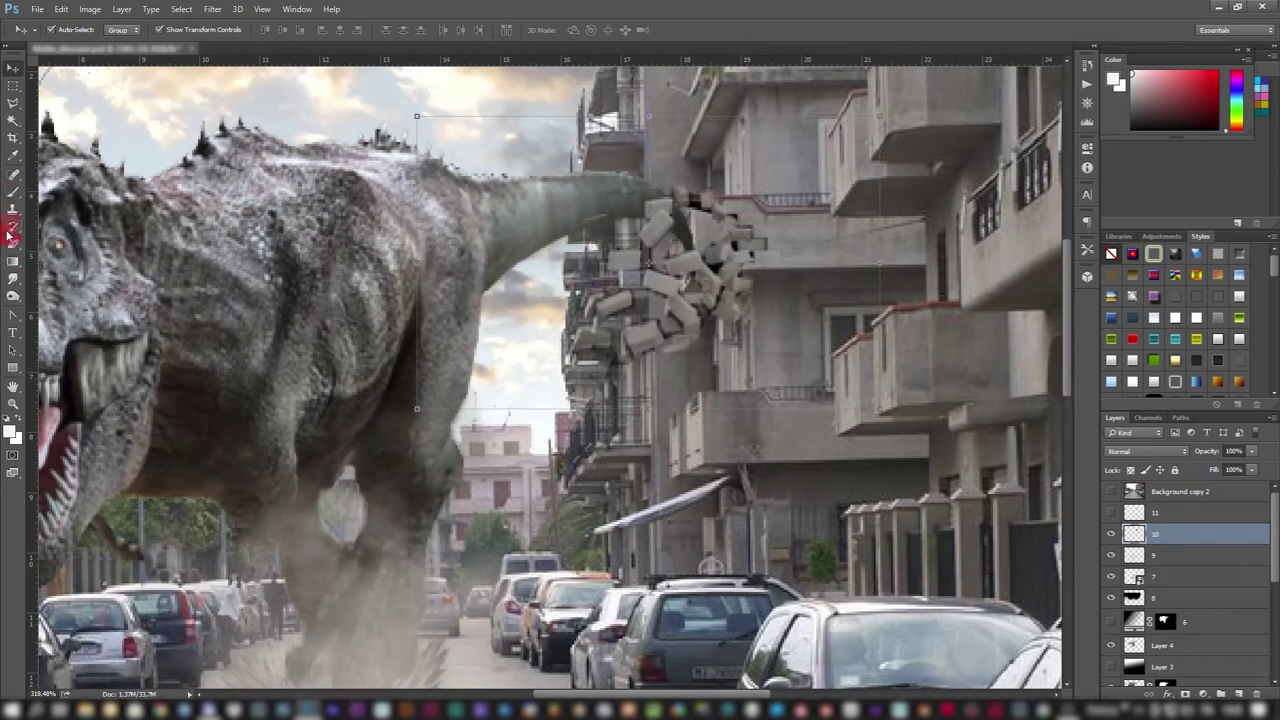
# Step: Draw and clear a marquee around the bricks, then duplicate layer 10 as 10 copy
pyautogui.click(11, 90)
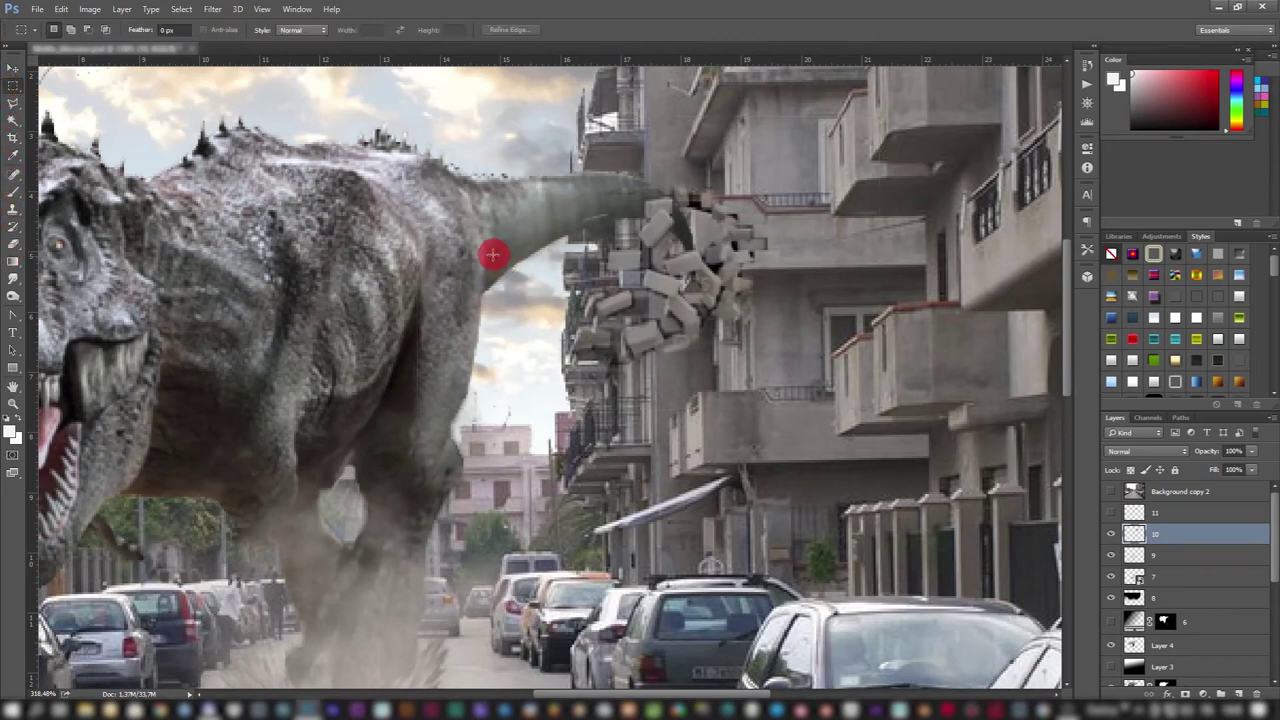
pyautogui.moveTo(479, 243)
pyautogui.mouseDown()
pyautogui.moveTo(598, 343)
pyautogui.moveTo(748, 439)
pyautogui.mouseUp()
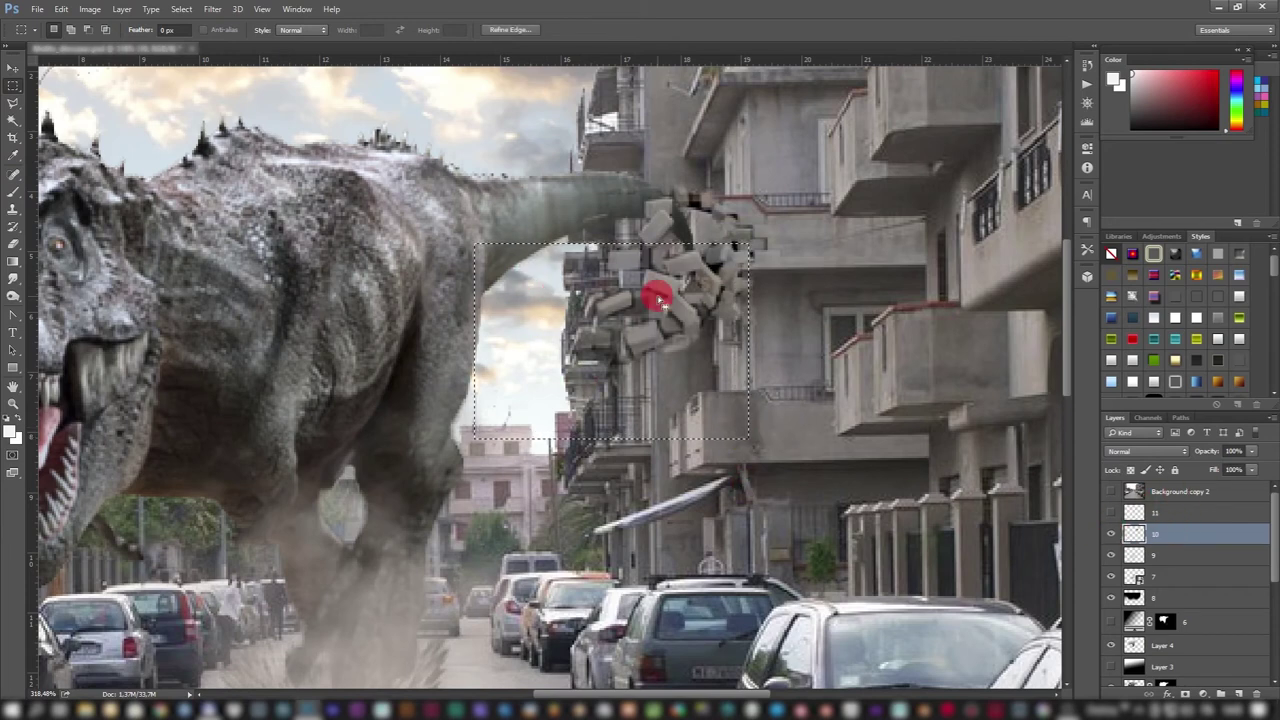
pyautogui.hotkey('ctrl', 'd')
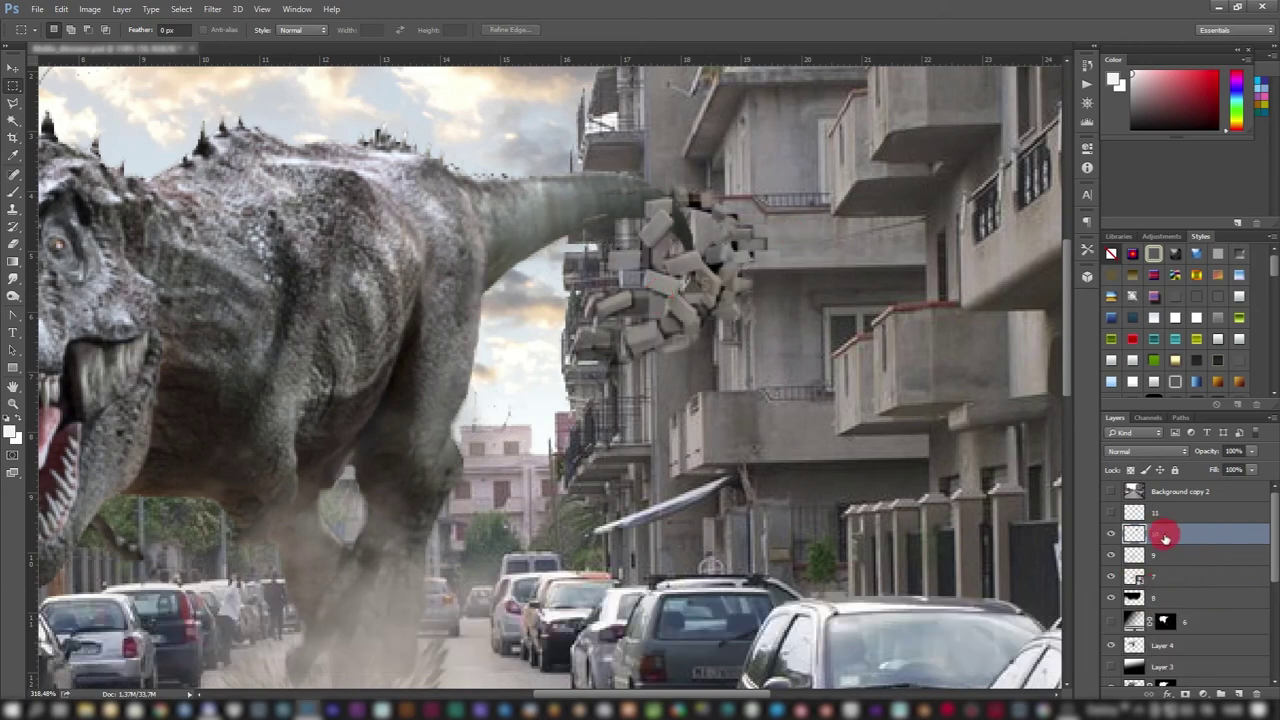
pyautogui.hotkey('ctrl', 'j')
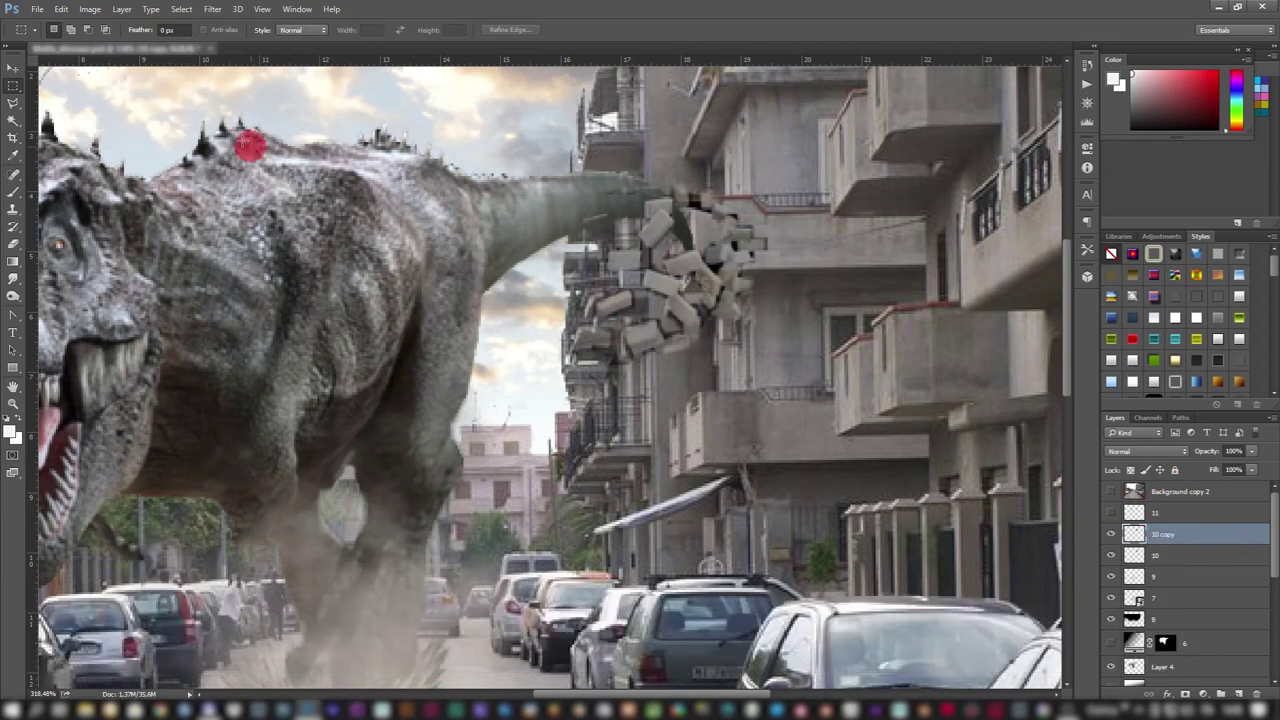
pyautogui.click(150, 9)
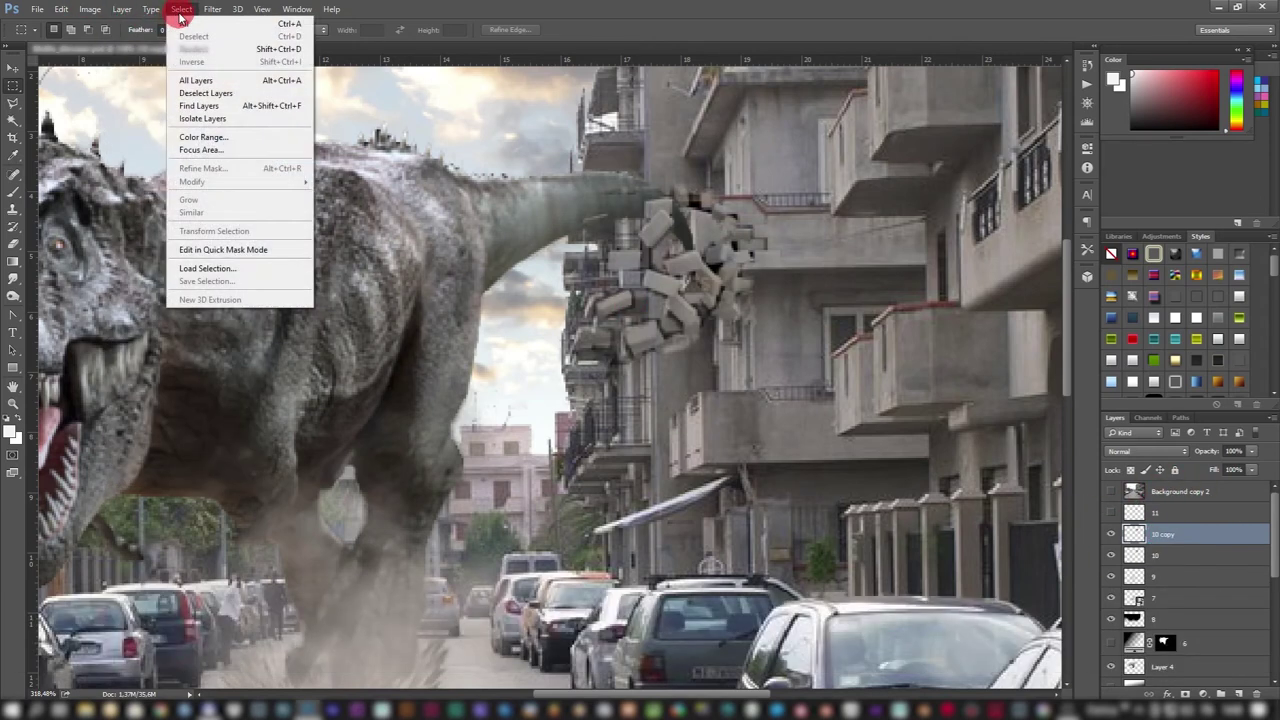
pyautogui.moveTo(290, 156)
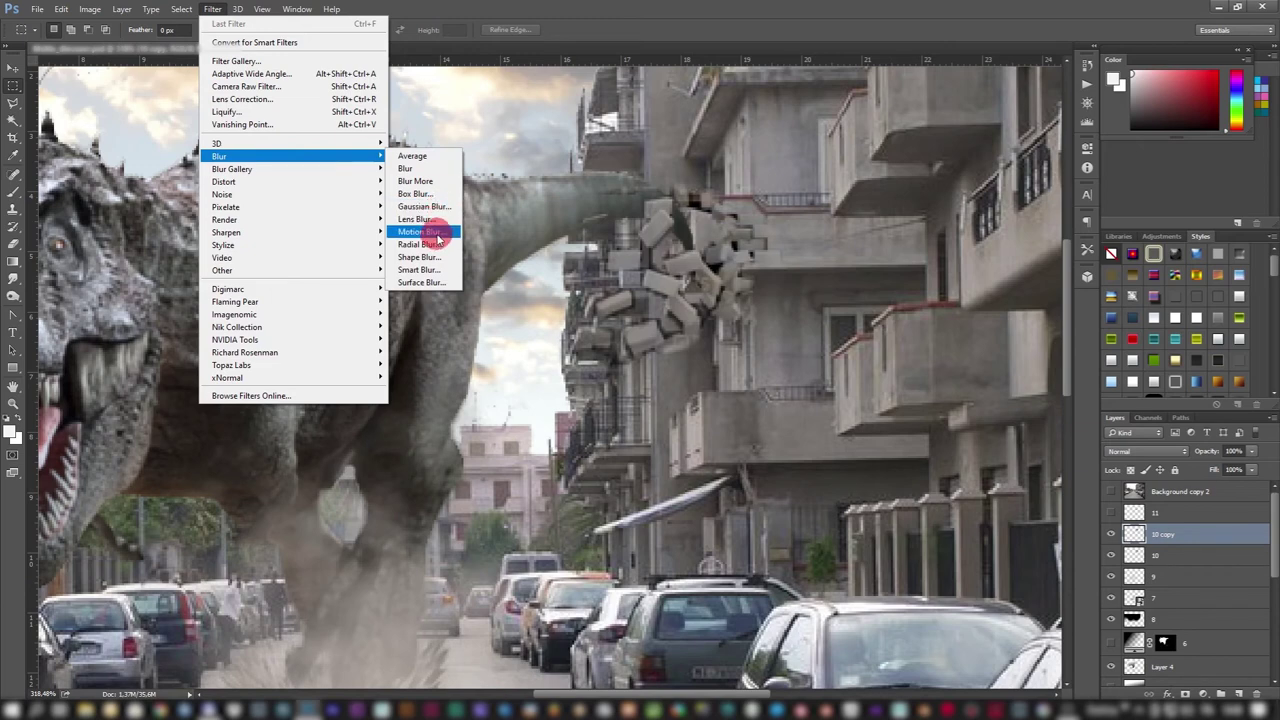
# Step: Open Motion Blur and frame its preview on the brick fragments at 67% zoom
pyautogui.click(437, 237)
pyautogui.moveTo(594, 145); pyautogui.dragTo(350, 133)
pyautogui.moveTo(329, 200)
pyautogui.mouseDown()
pyautogui.moveTo(317, 271)
pyautogui.moveTo(396, 292)
pyautogui.mouseUp()
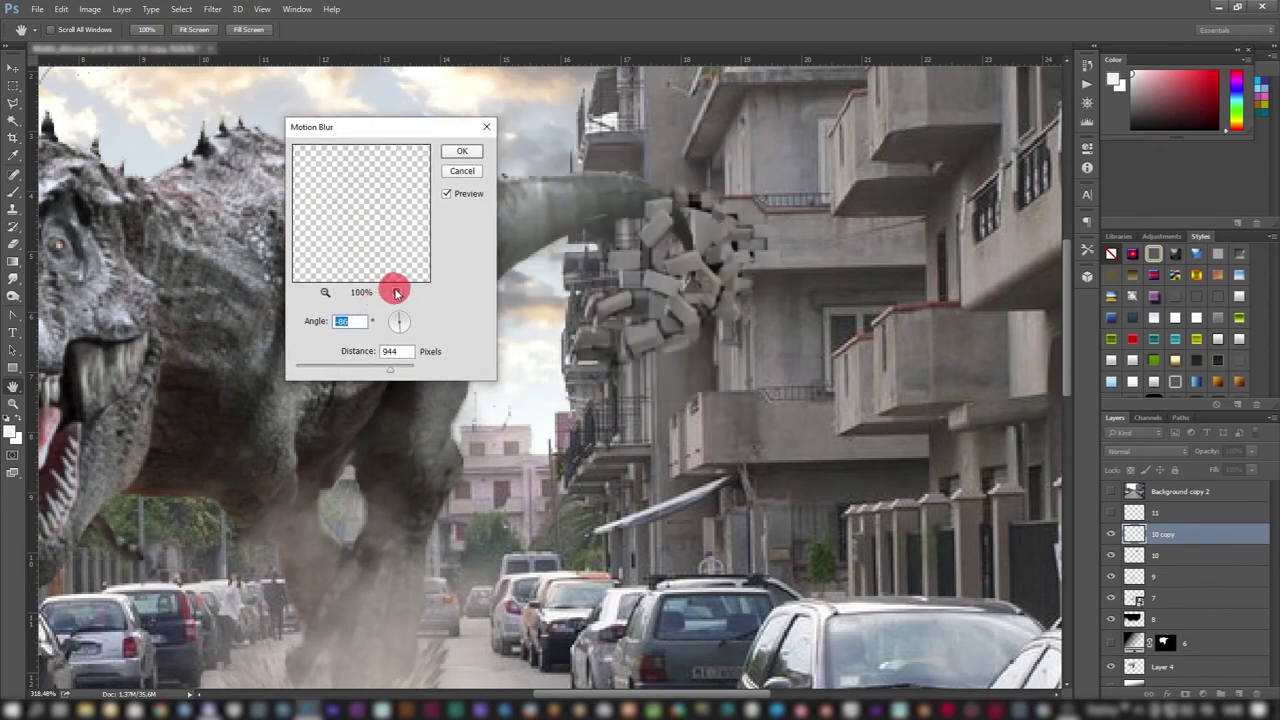
pyautogui.click(324, 292)
pyautogui.click(324, 292)
pyautogui.click(324, 292)
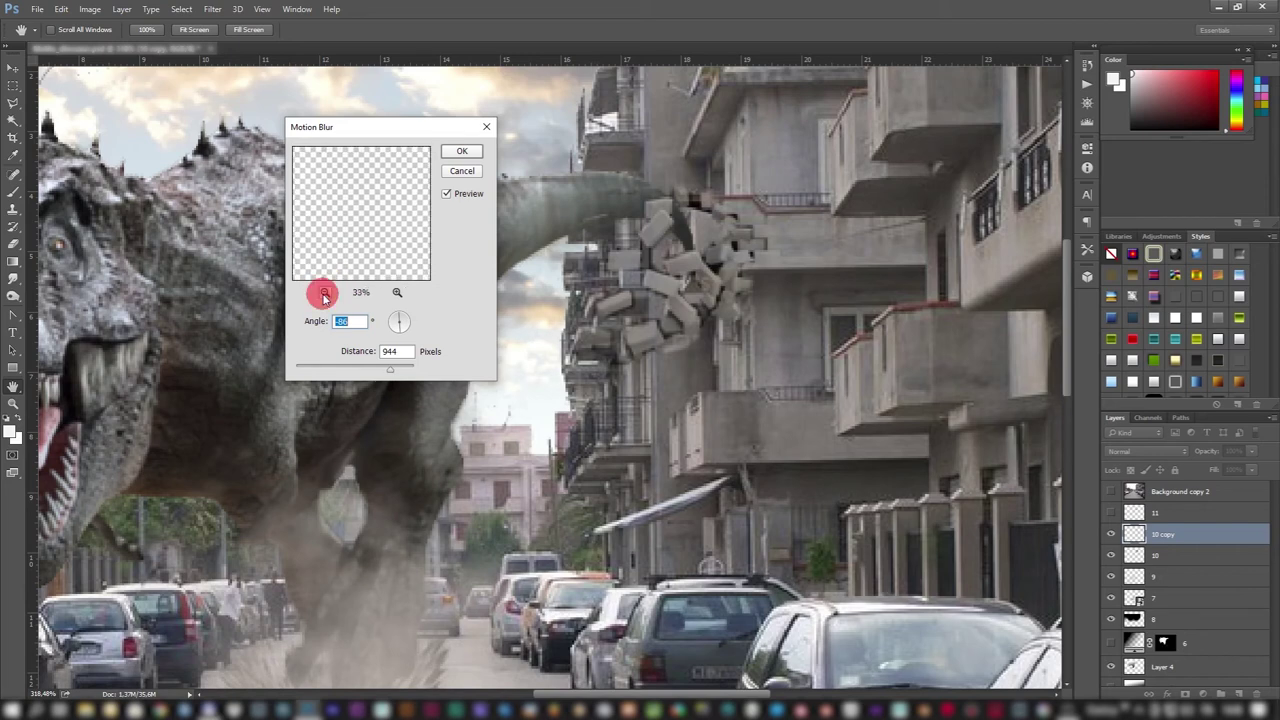
pyautogui.click(324, 292)
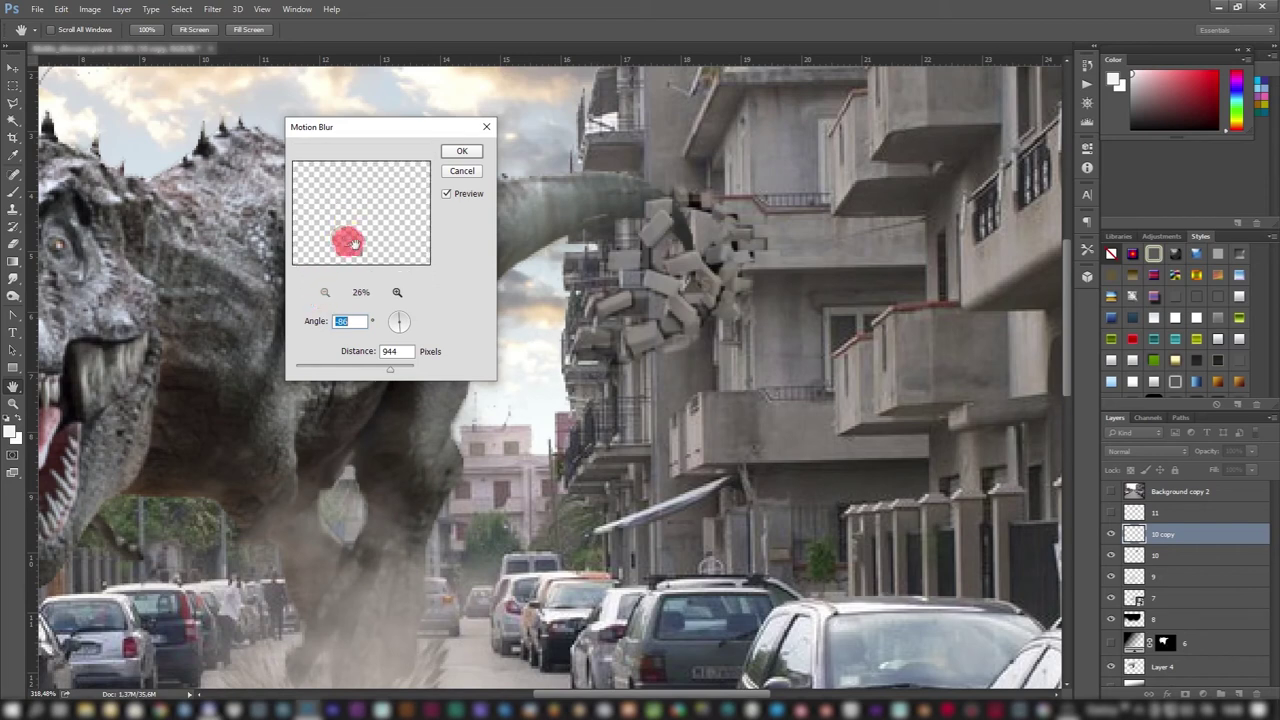
pyautogui.click(397, 292)
pyautogui.click(397, 292)
pyautogui.click(397, 292)
pyautogui.moveTo(386, 197); pyautogui.dragTo(340, 274)
pyautogui.moveTo(396, 332); pyautogui.dragTo(350, 337)
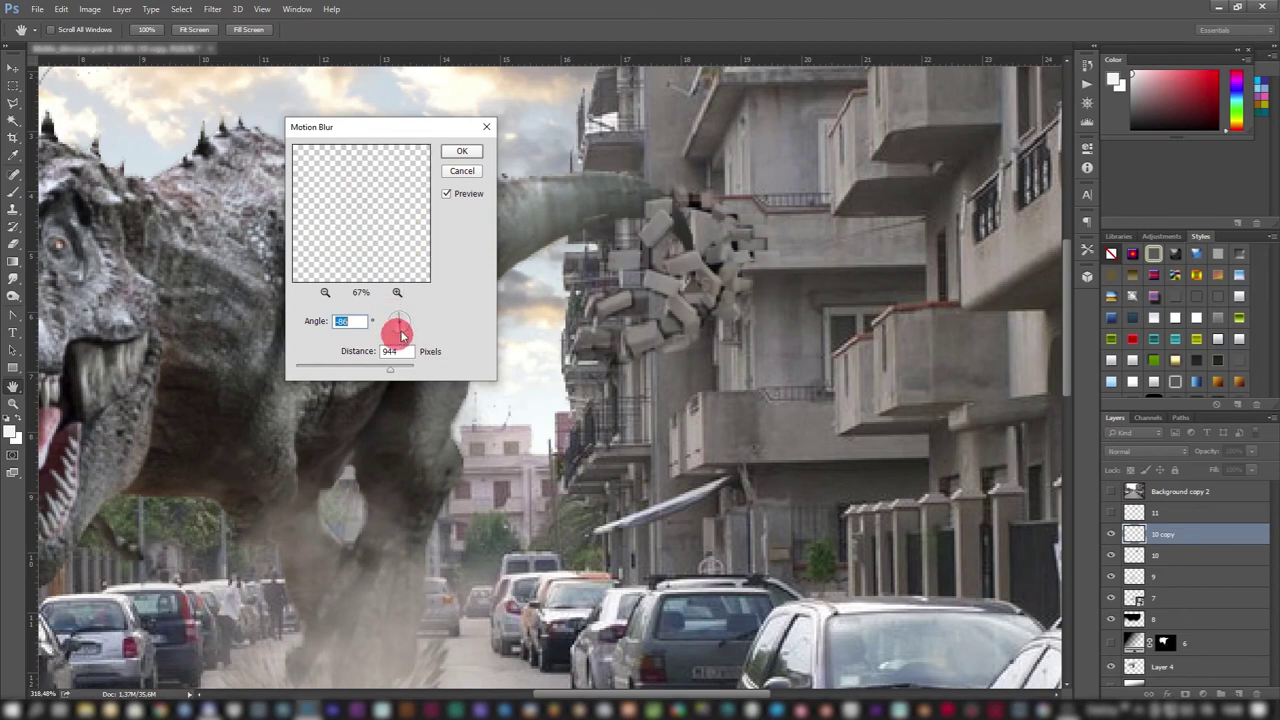
# Step: Set the blur angle to 58° and apply Motion Blur to the 10 copy layer
pyautogui.click(390, 352)
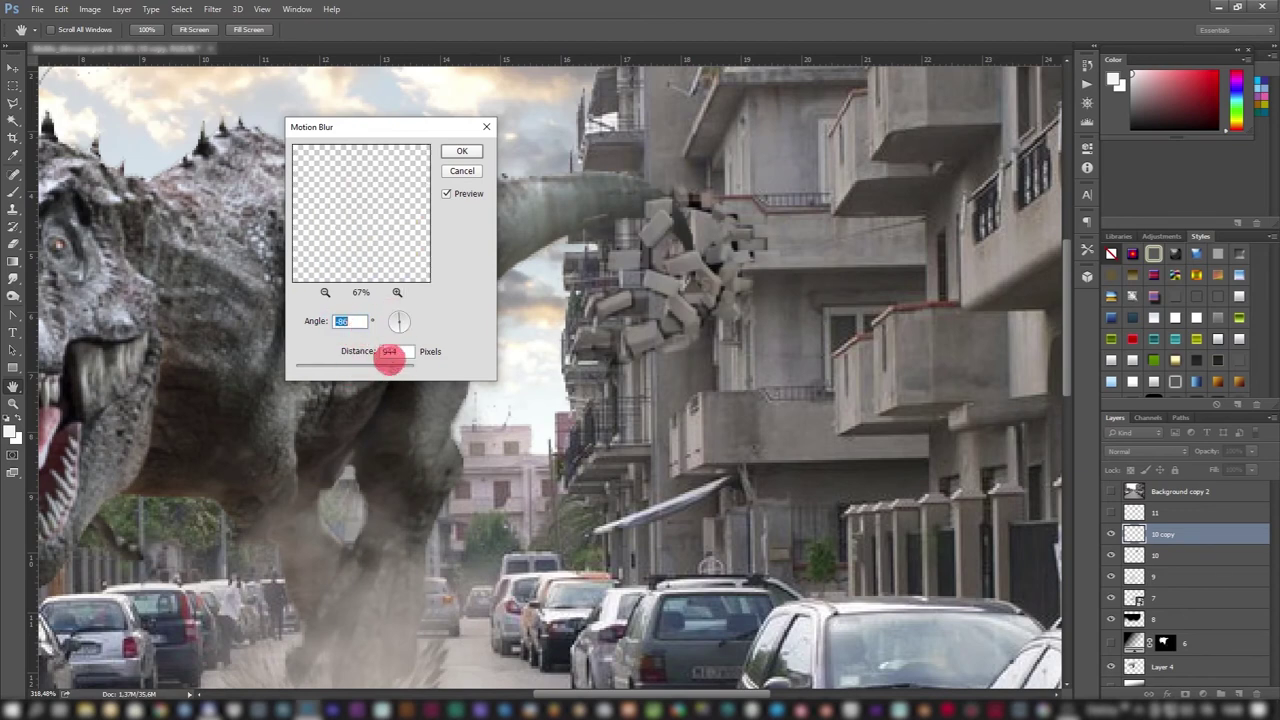
pyautogui.click(343, 321)
pyautogui.click(401, 322)
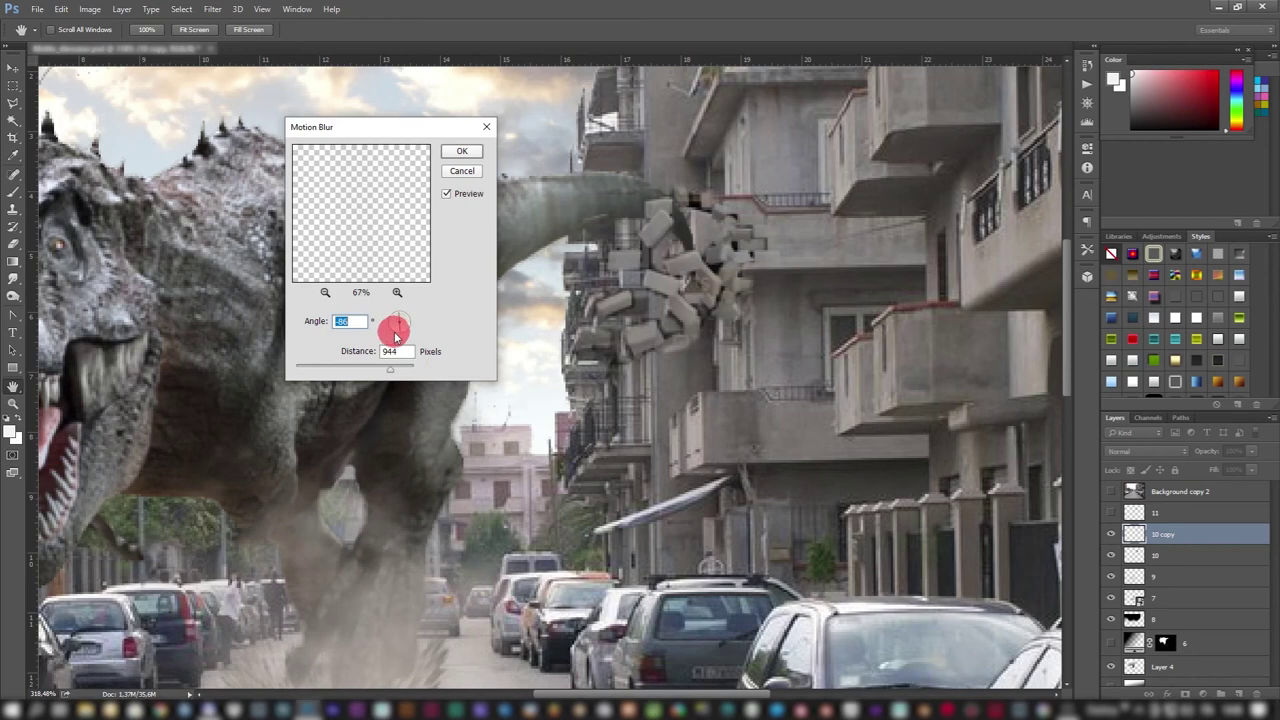
pyautogui.moveTo(409, 330)
pyautogui.mouseDown()
pyautogui.moveTo(396, 336)
pyautogui.moveTo(409, 323)
pyautogui.mouseUp()
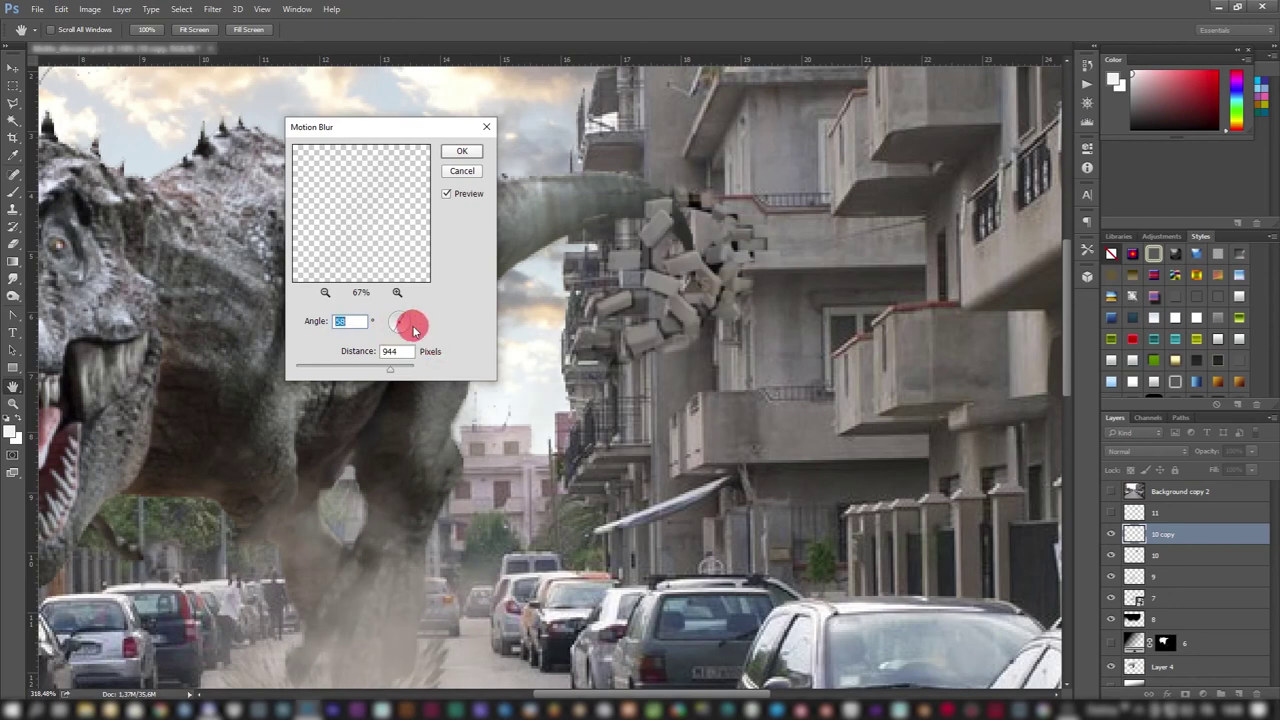
pyautogui.click(446, 143)
pyautogui.click(460, 153)
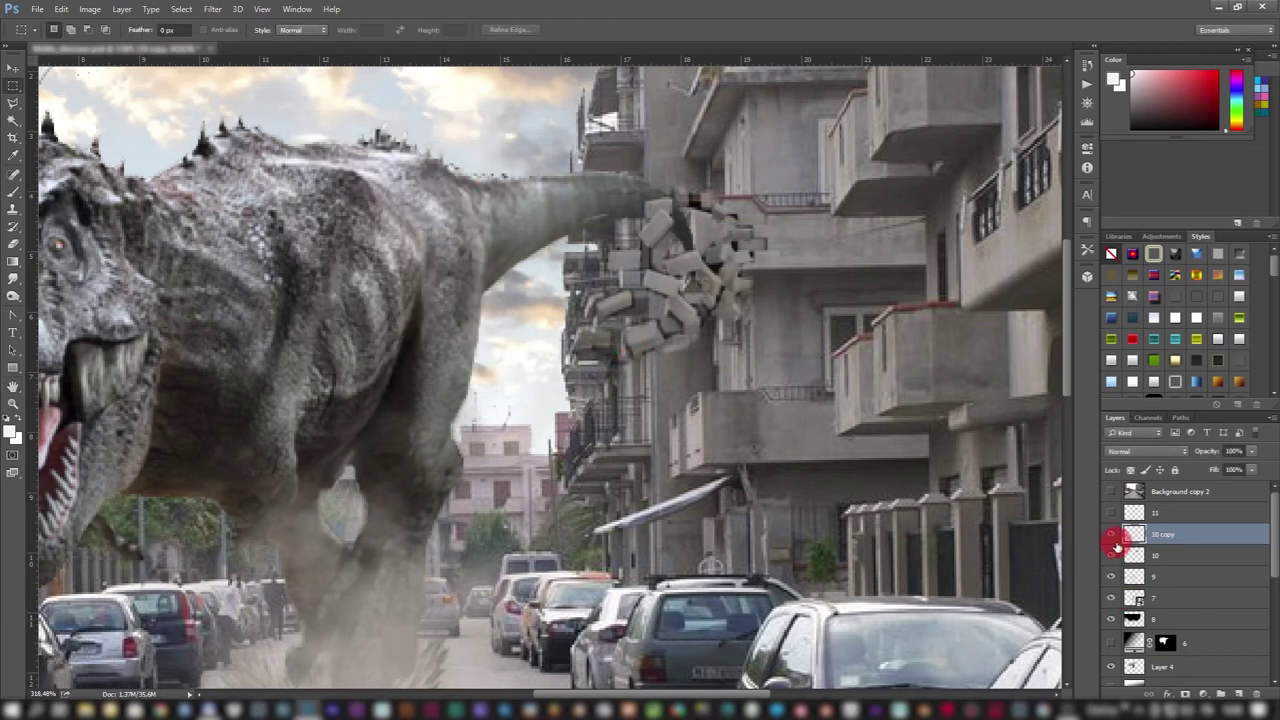
# Step: Toggle the 10 copy layer on and off to compare, then undo the blur
pyautogui.click(1111, 534)
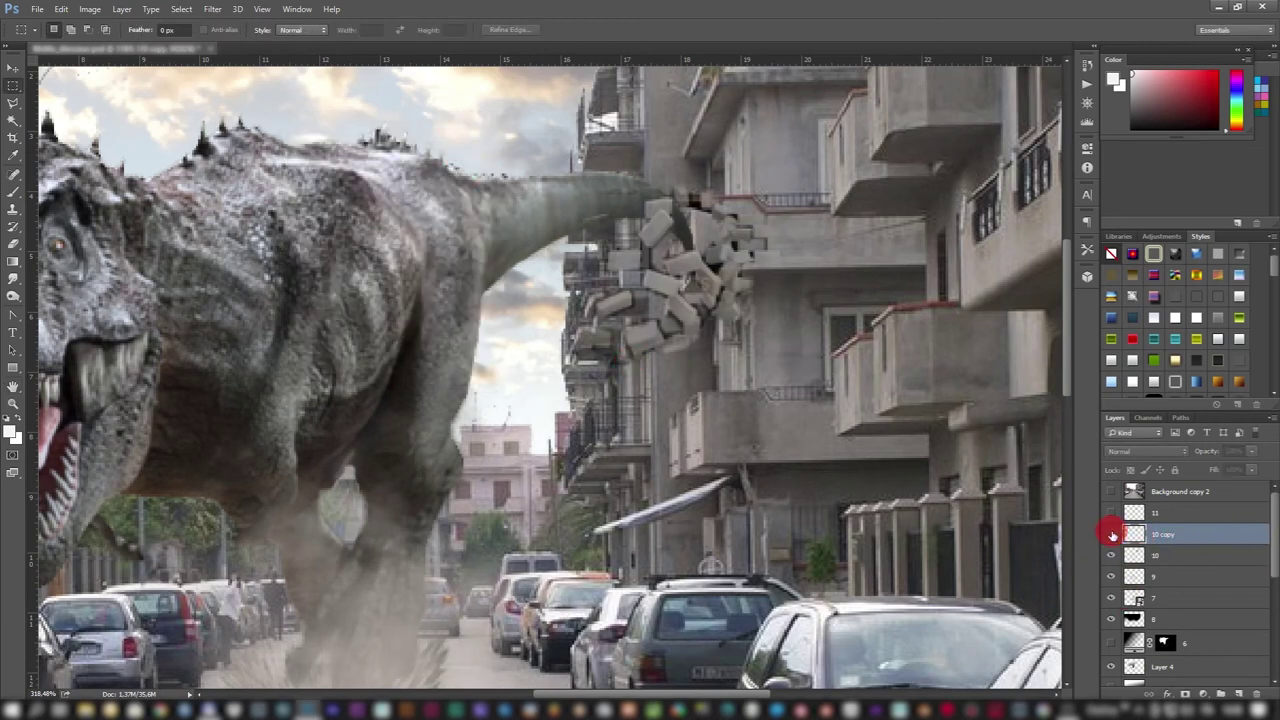
pyautogui.click(1111, 534)
pyautogui.click(1113, 535)
pyautogui.click(1113, 535)
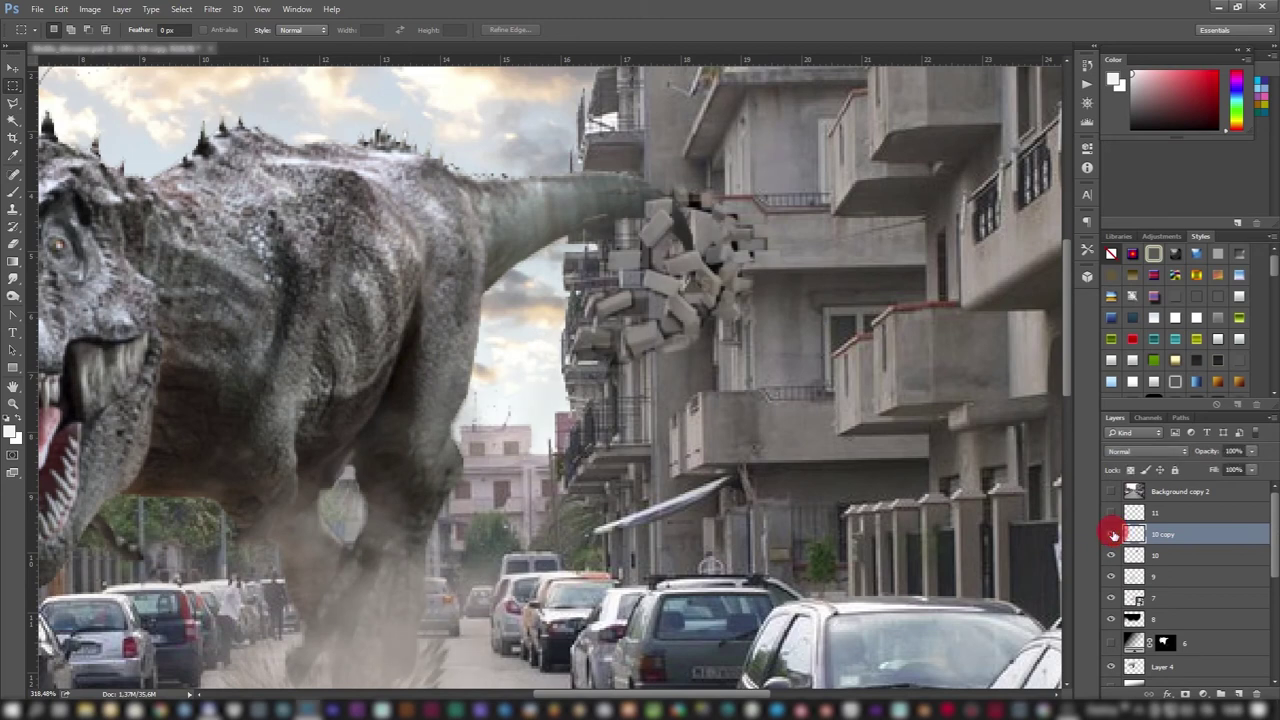
pyautogui.click(1113, 535)
pyautogui.click(1113, 535)
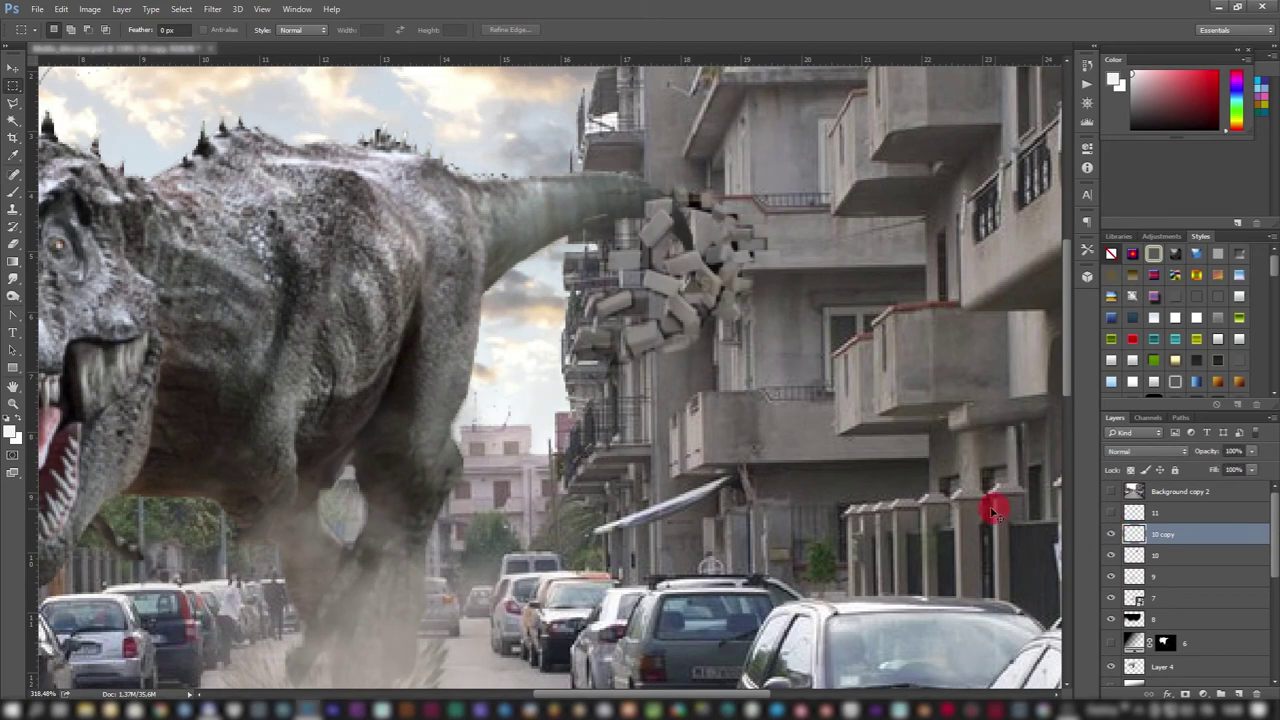
pyautogui.hotkey('ctrl', 'z')
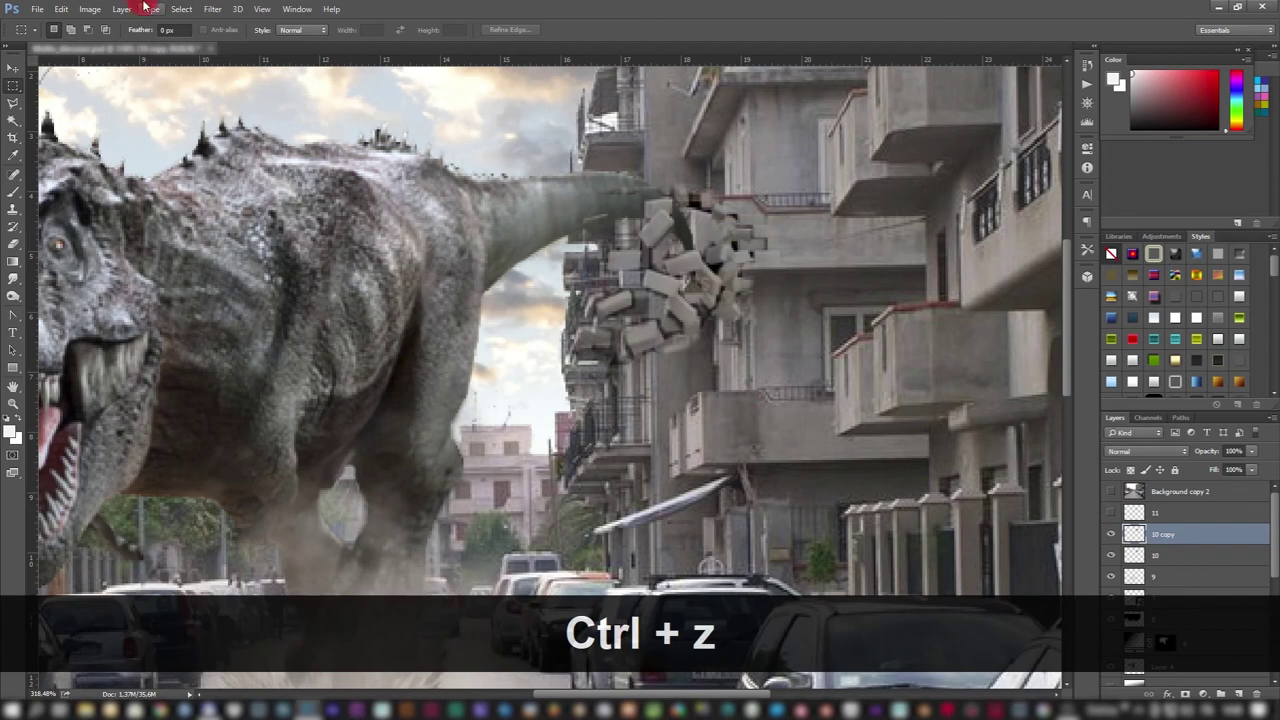
# Step: Reapply Motion Blur to the bricks with a re-entered distance value
pyautogui.click(176, 10)
pyautogui.click(212, 9)
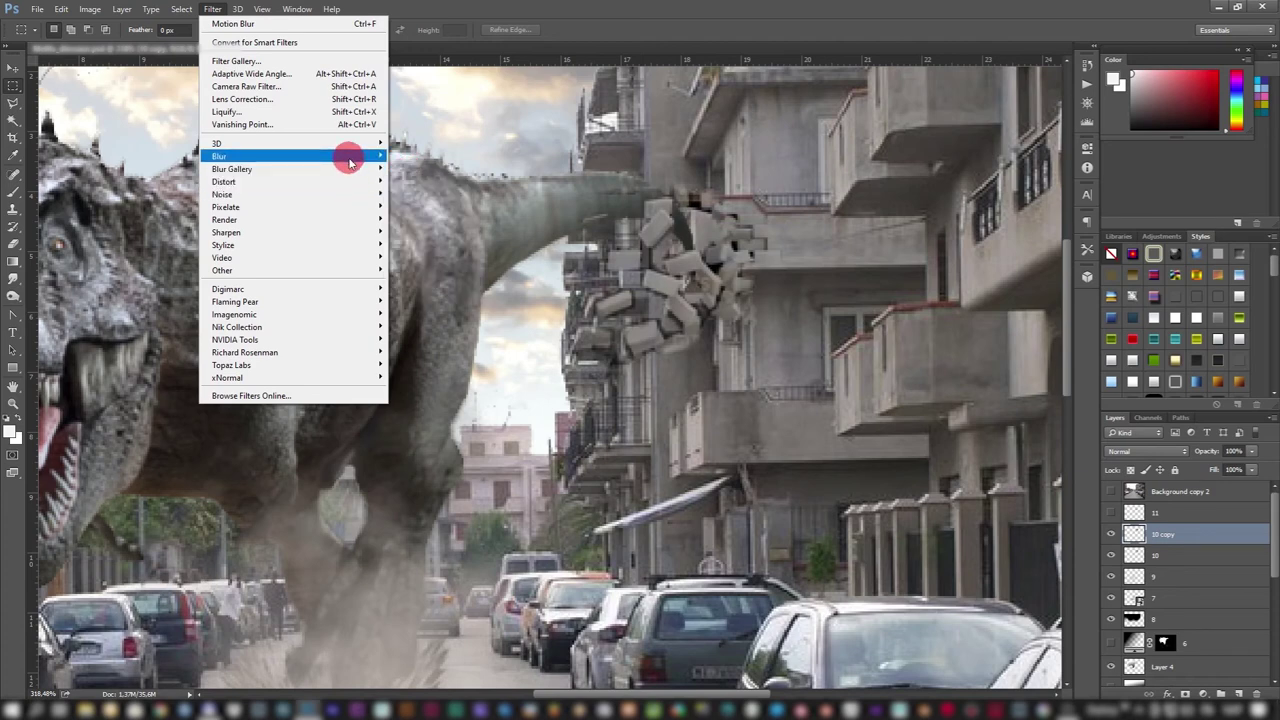
pyautogui.moveTo(290, 156)
pyautogui.click(421, 231)
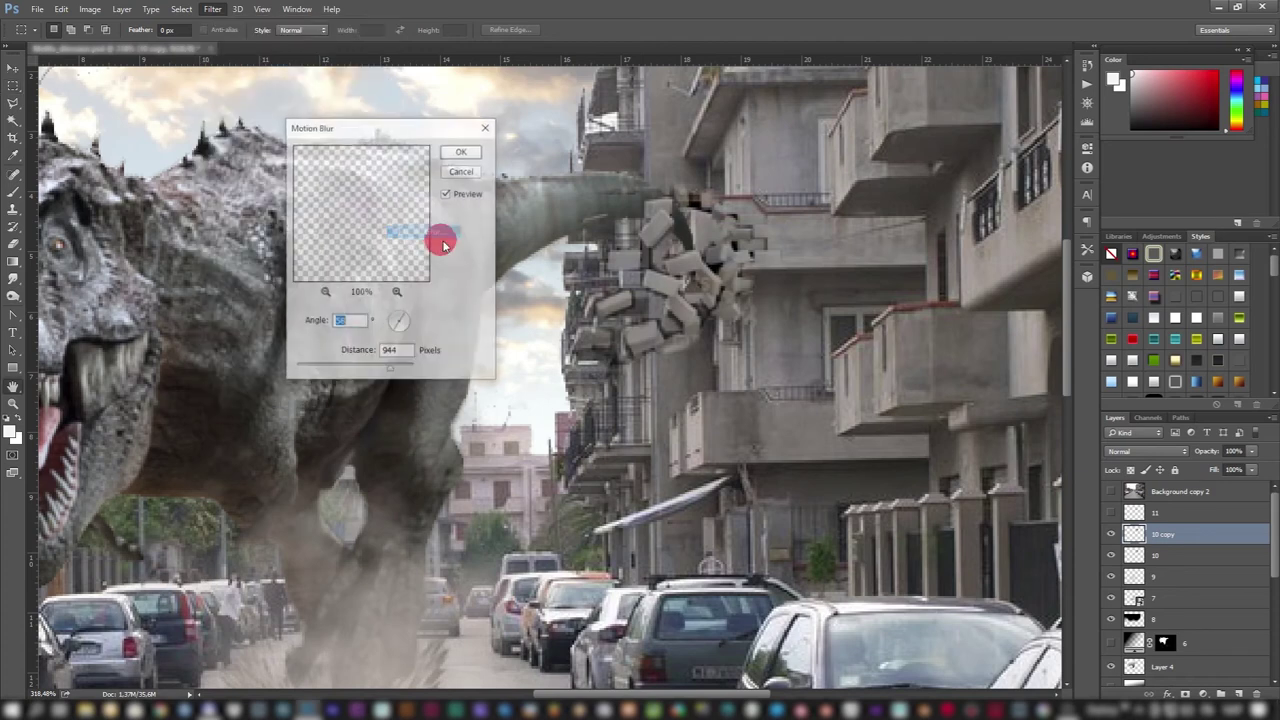
pyautogui.doubleClick(397, 350)
pyautogui.write('60')
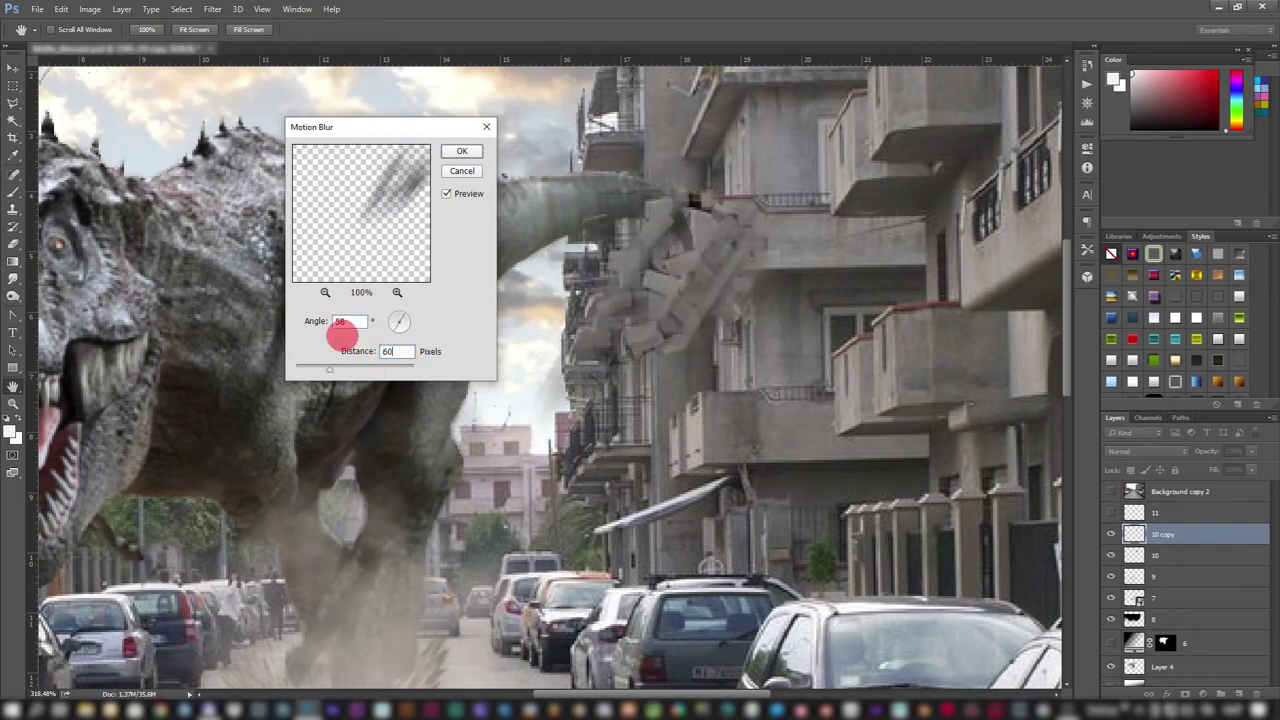
pyautogui.doubleClick(393, 350)
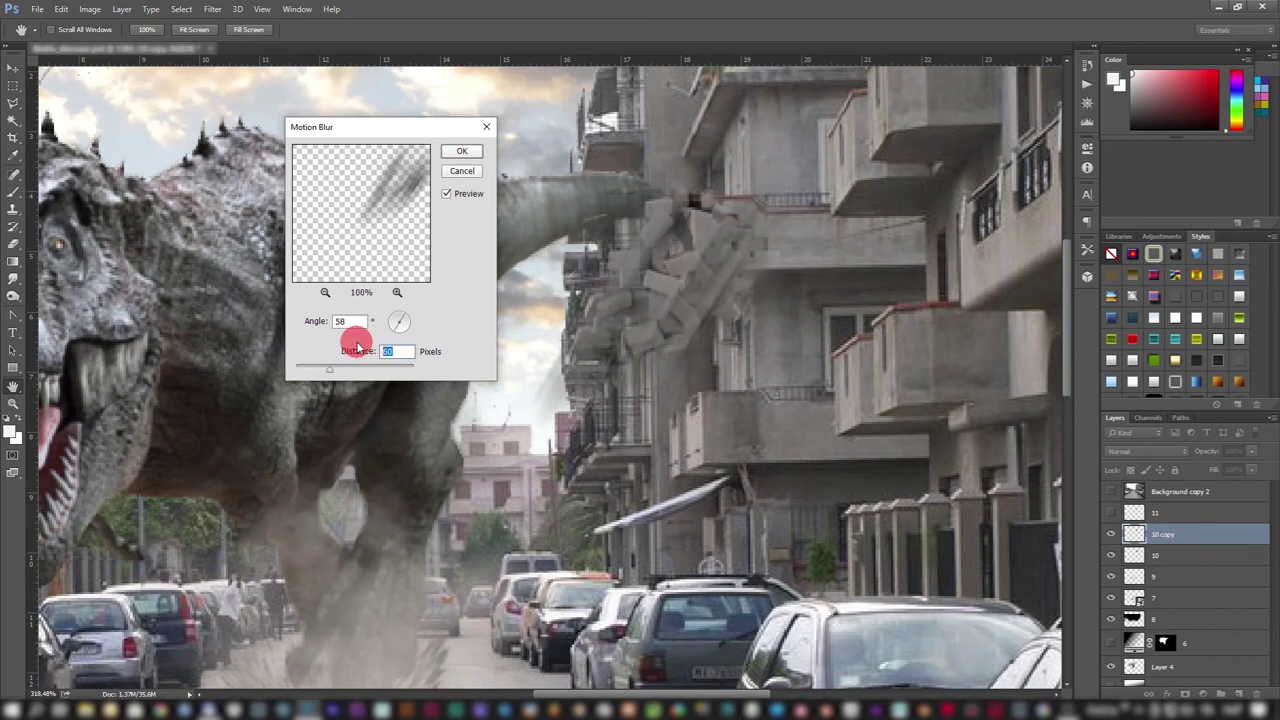
pyautogui.write('3020')
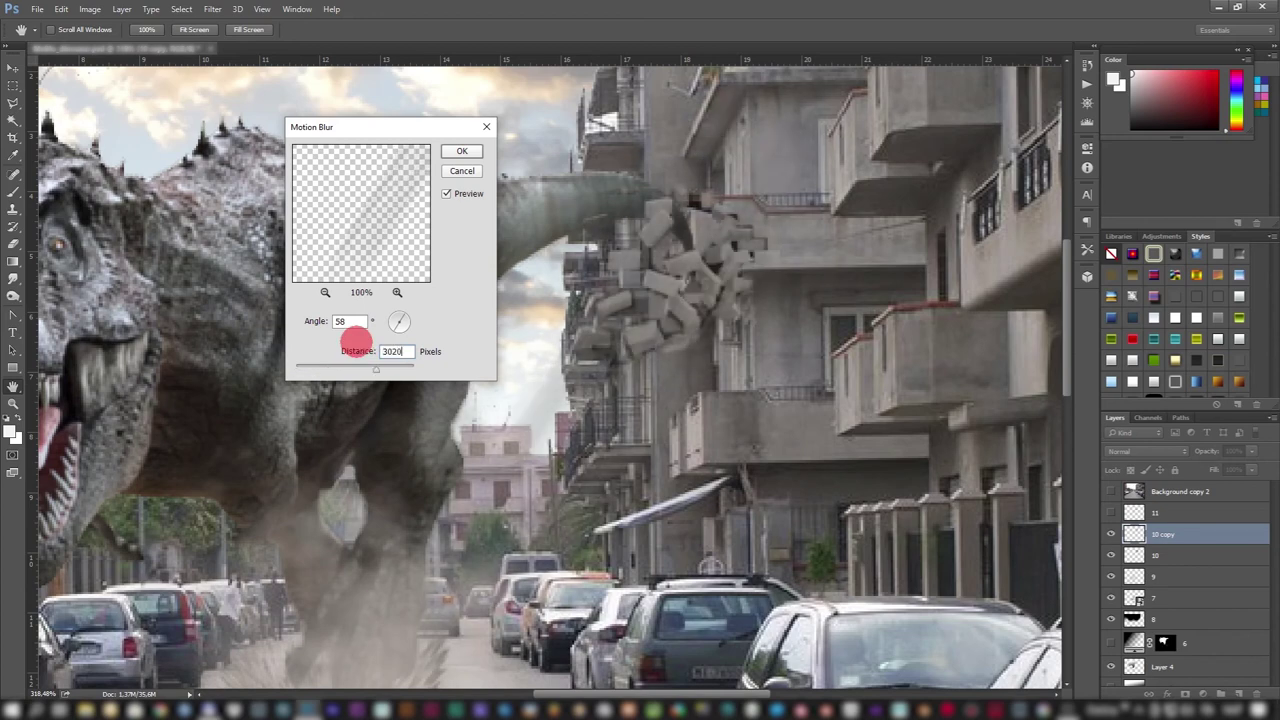
pyautogui.press('BackSpace')
pyautogui.write('20')
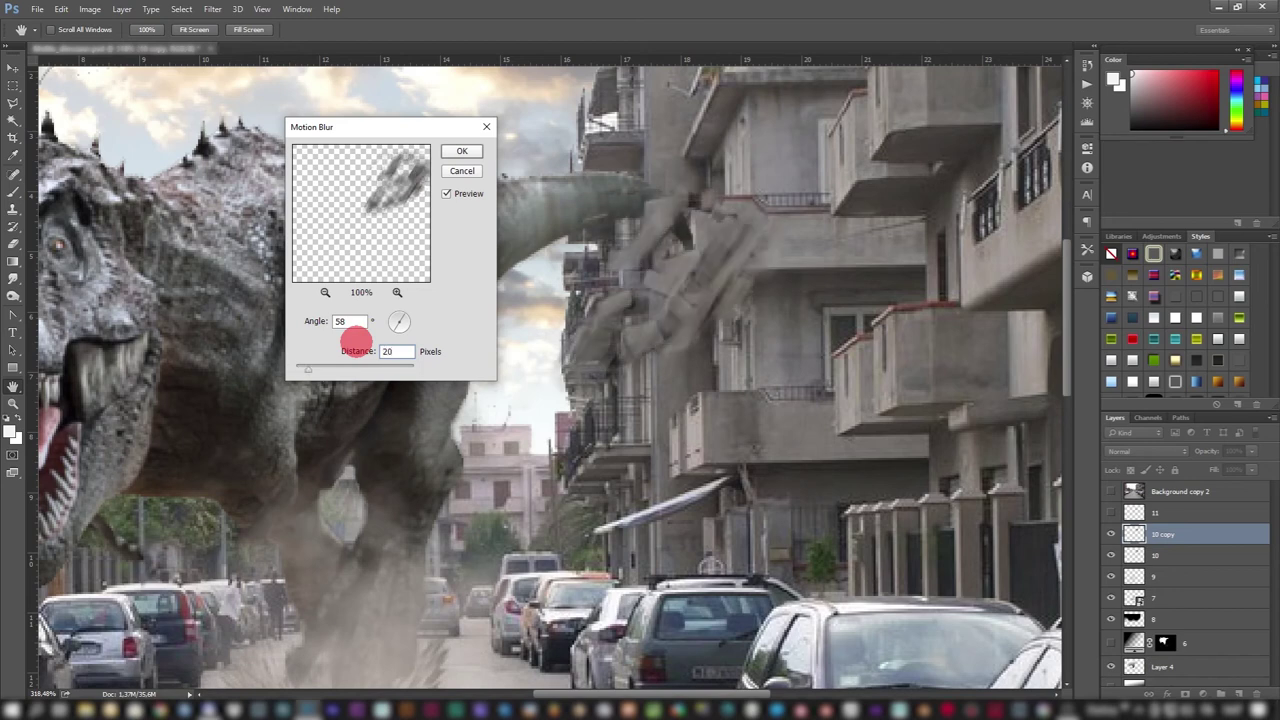
pyautogui.write('5')
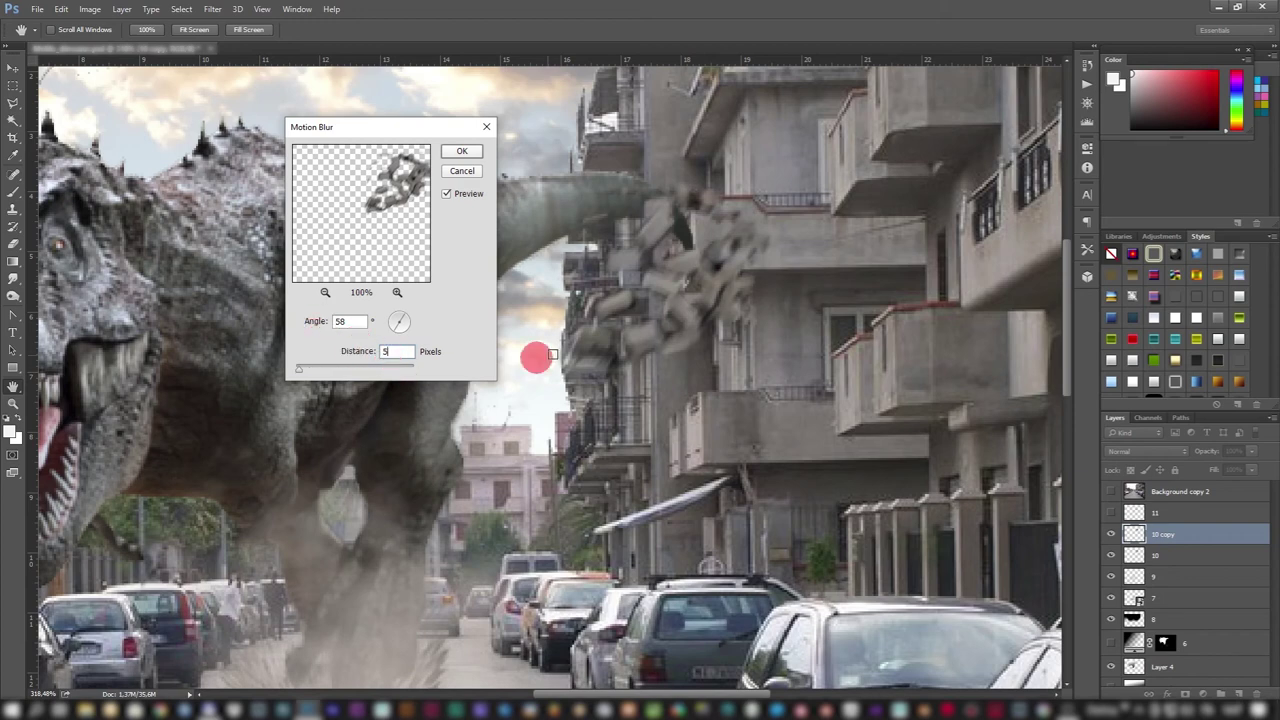
pyautogui.click(461, 151)
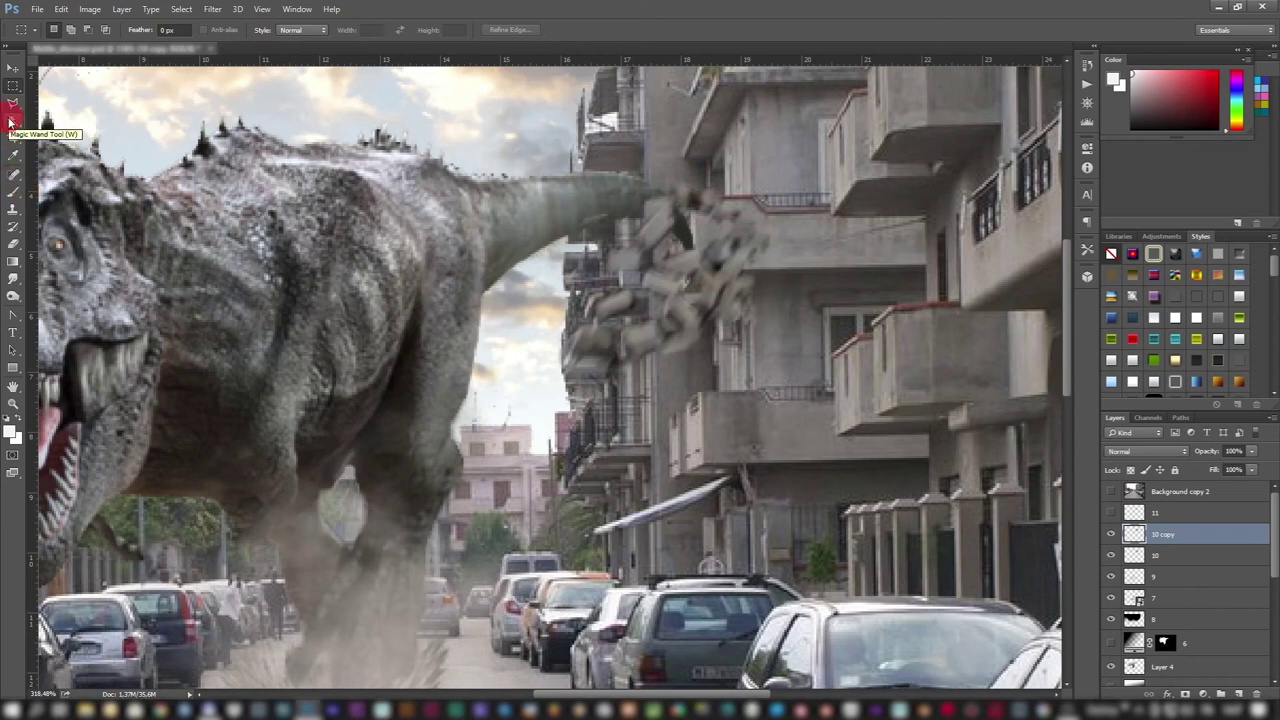
# Step: Switch to the Eraser tool and shrink its brush size
pyautogui.click(12, 208)
pyautogui.click(13, 243)
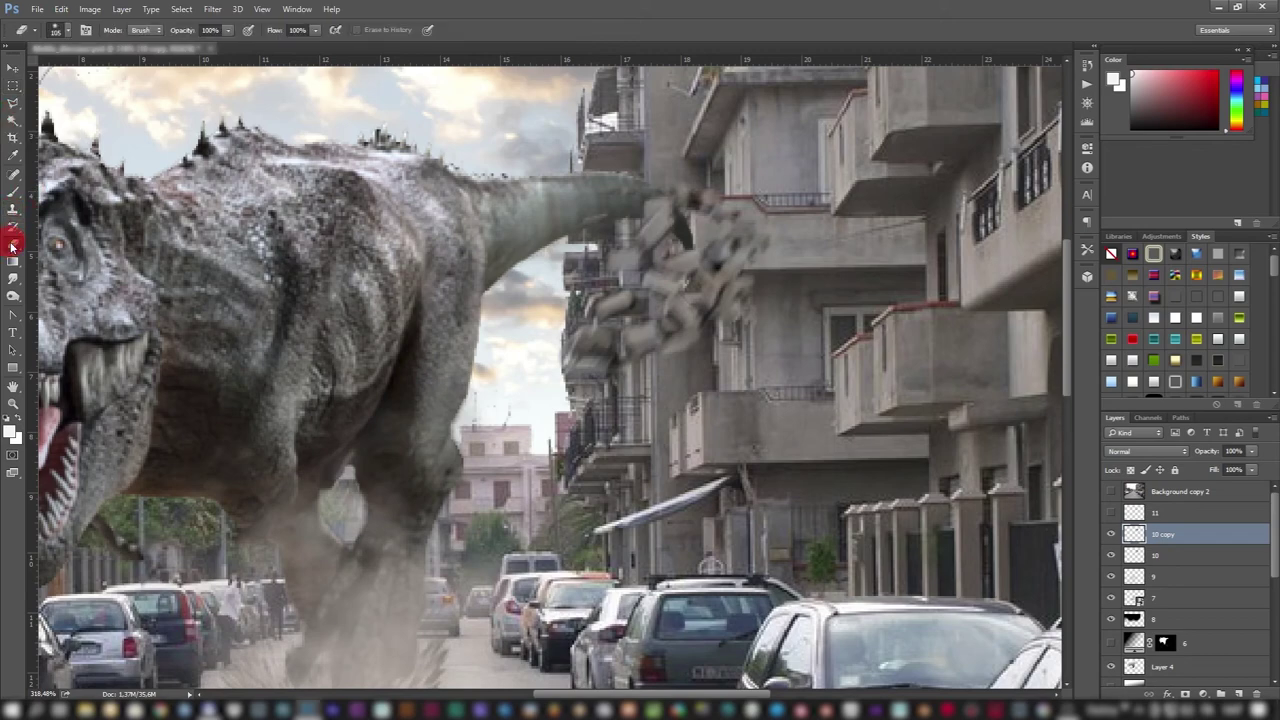
pyautogui.rightClick(665, 163)
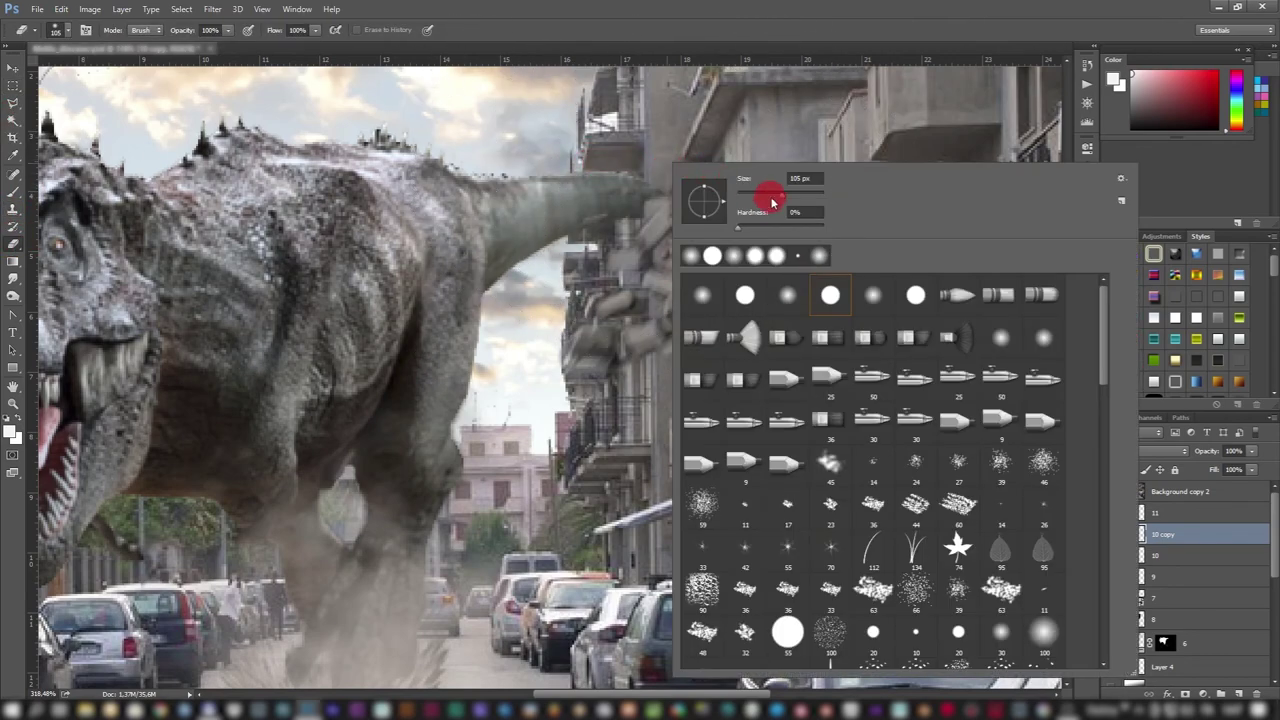
pyautogui.moveTo(766, 194)
pyautogui.mouseDown()
pyautogui.moveTo(729, 210)
pyautogui.moveTo(606, 150)
pyautogui.mouseUp()
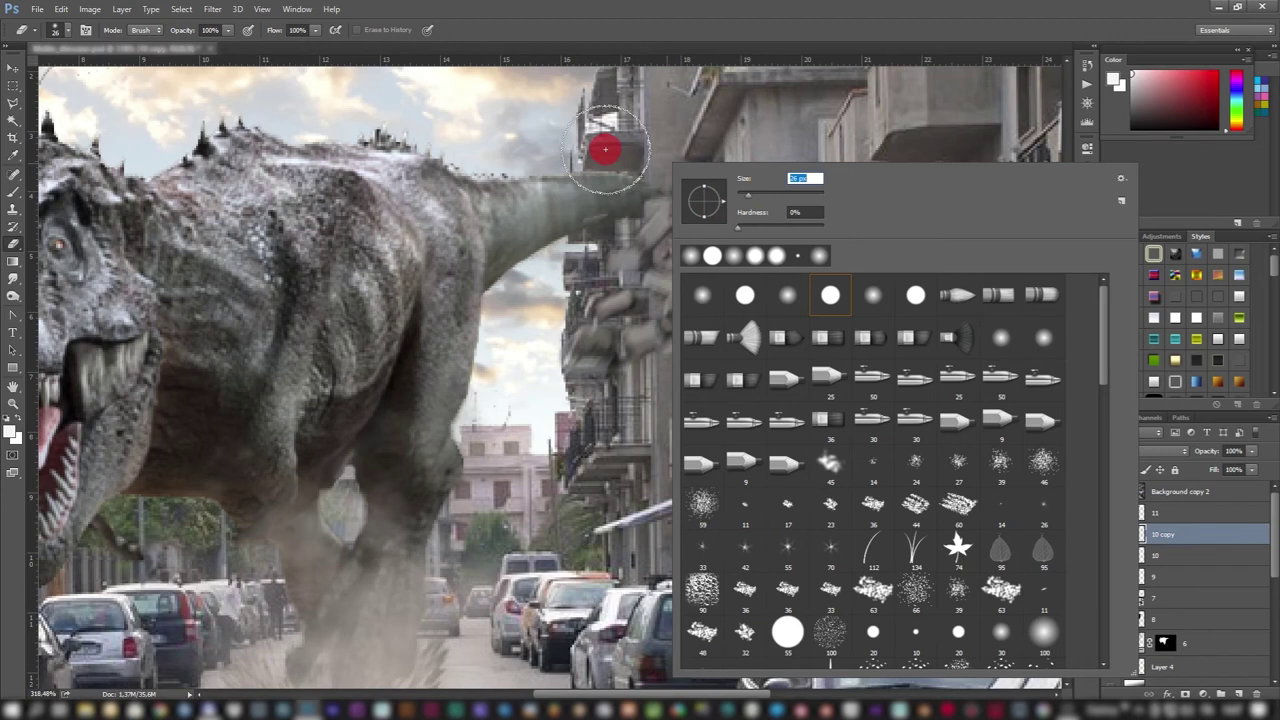
# Step: Erase the blurred brick smear beside the tail to reveal the rubble behind
pyautogui.moveTo(603, 143)
pyautogui.mouseDown()
pyautogui.moveTo(651, 131)
pyautogui.moveTo(783, 223)
pyautogui.mouseUp()
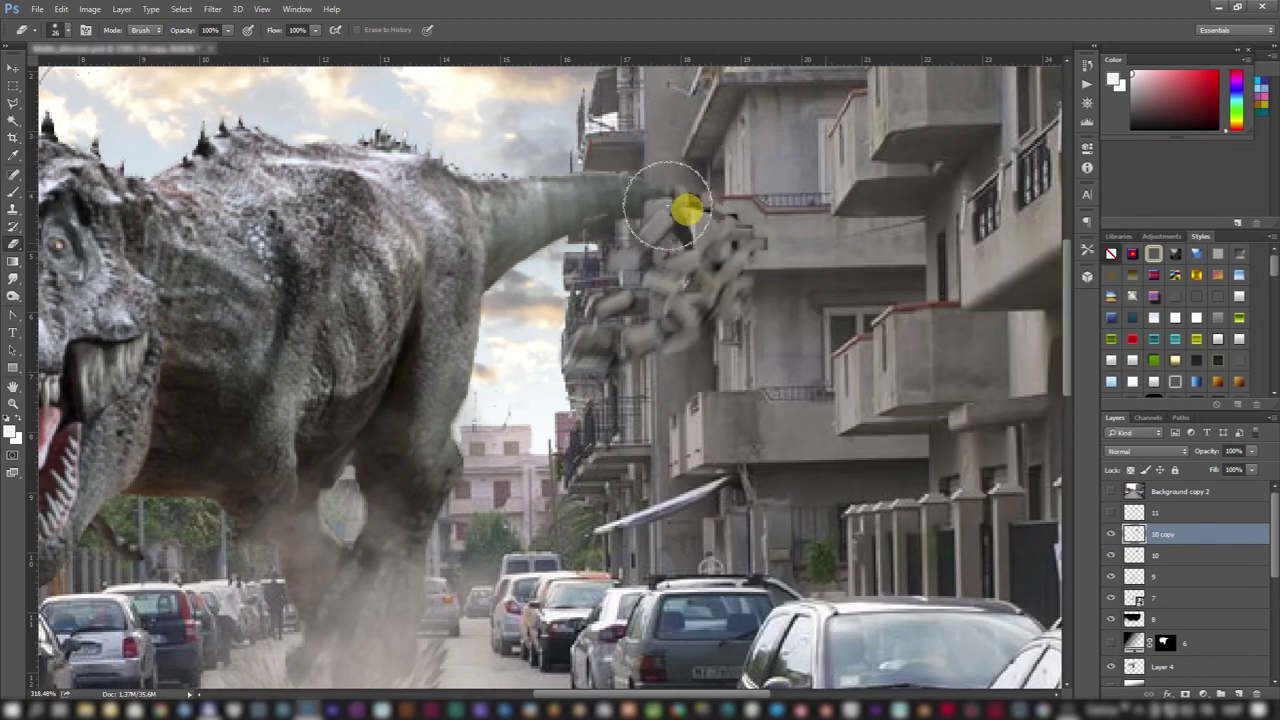
pyautogui.moveTo(694, 214)
pyautogui.mouseDown()
pyautogui.moveTo(729, 220)
pyautogui.moveTo(754, 249)
pyautogui.mouseUp()
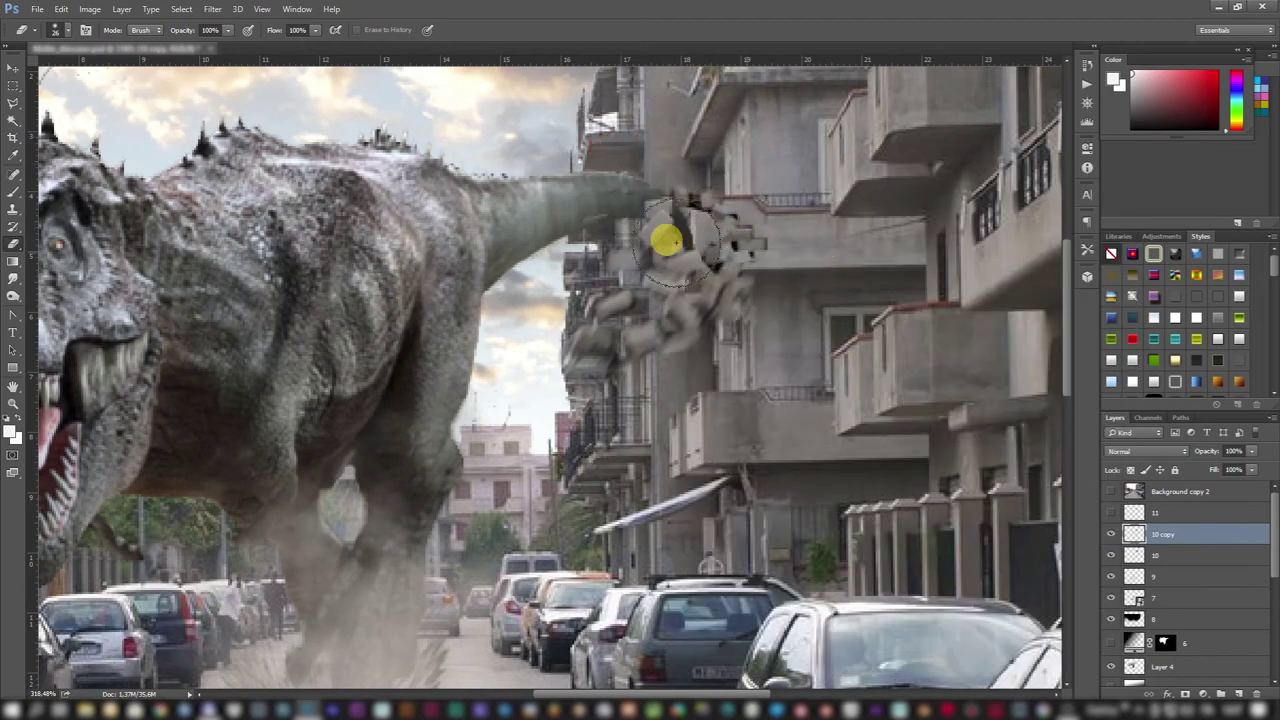
pyautogui.moveTo(667, 240)
pyautogui.mouseDown()
pyautogui.moveTo(686, 263)
pyautogui.moveTo(735, 270)
pyautogui.moveTo(763, 209)
pyautogui.moveTo(743, 306)
pyautogui.mouseUp()
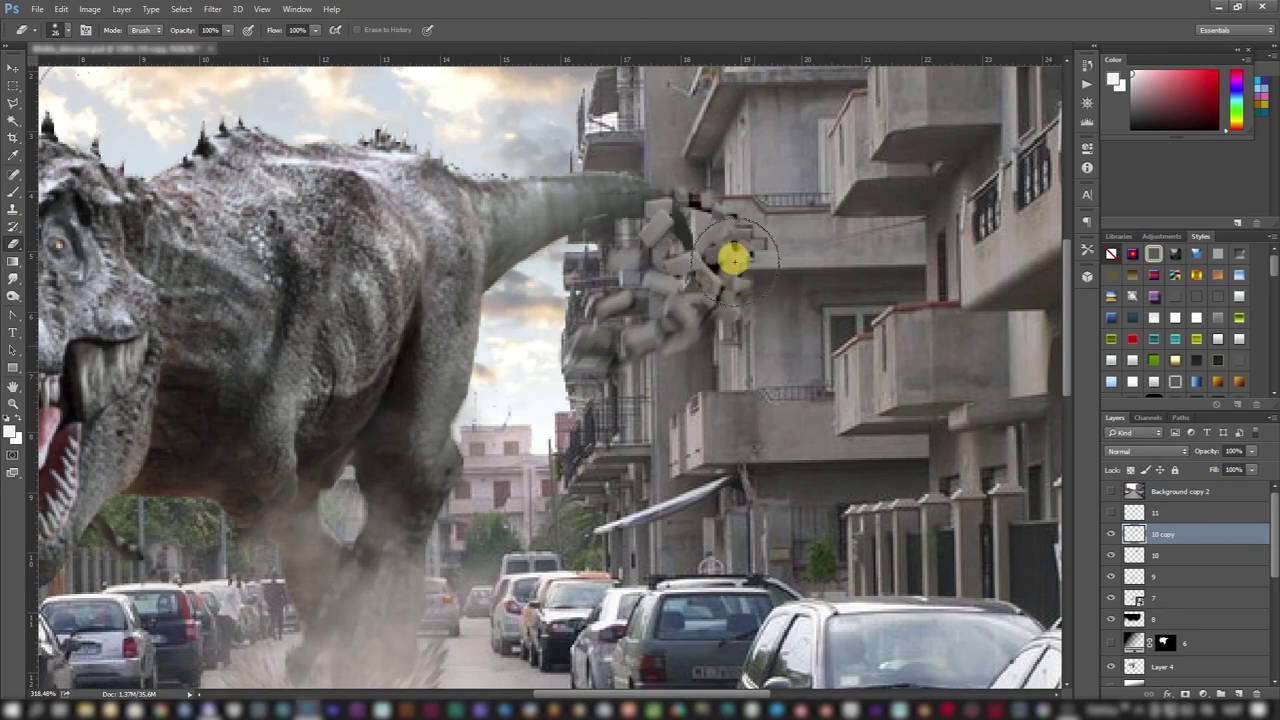
pyautogui.moveTo(889, 191); pyautogui.dragTo(836, 381)
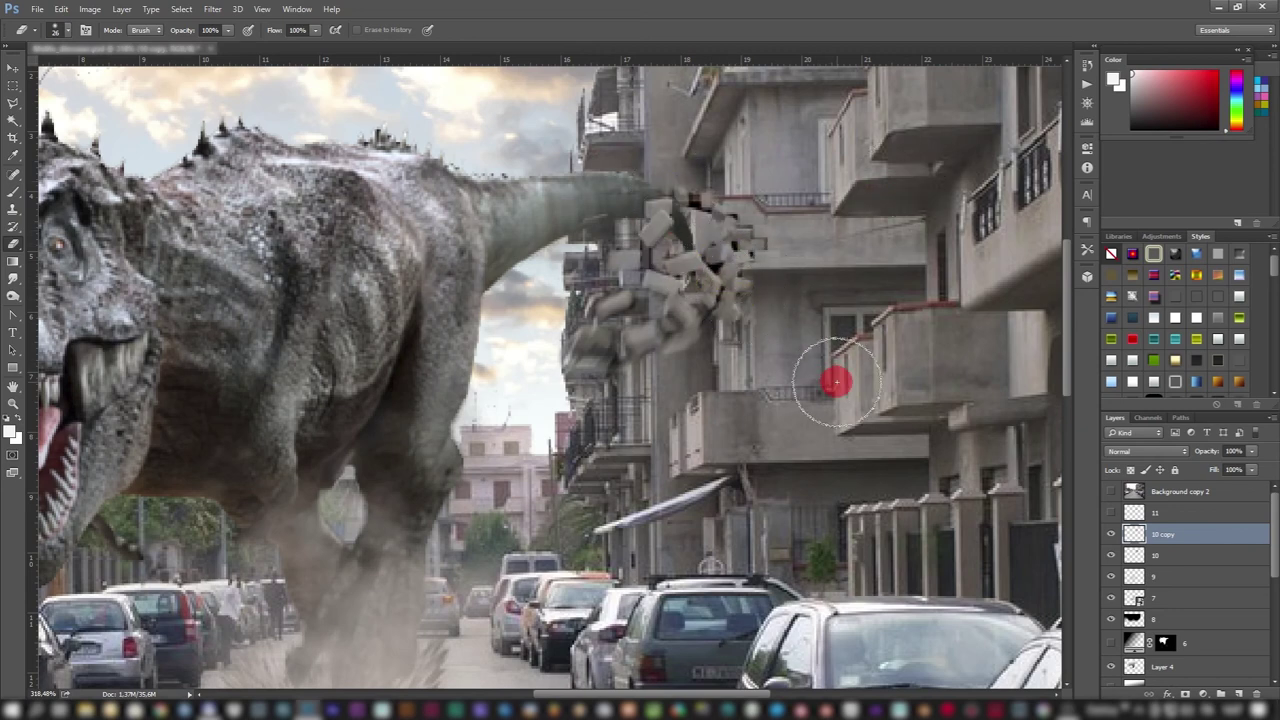
pyautogui.scroll(-3, 836, 381)
pyautogui.scroll(1, 693, 385)
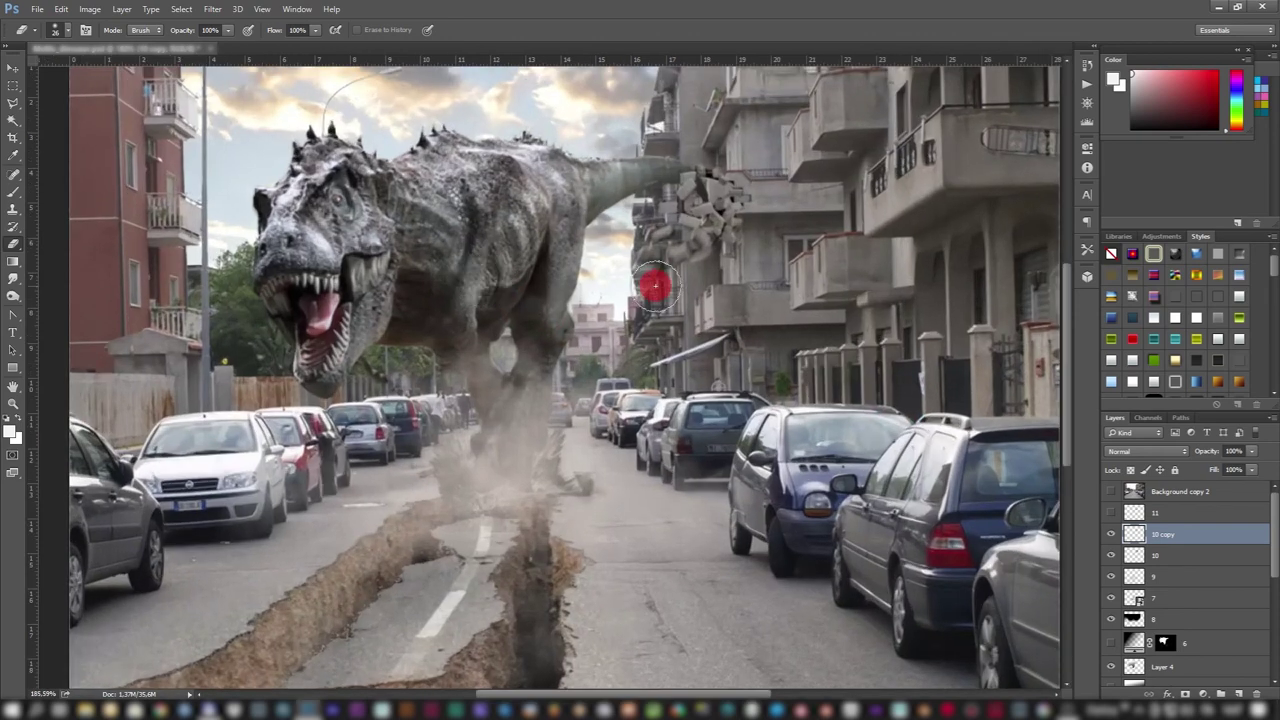
pyautogui.moveTo(655, 287)
pyautogui.mouseDown()
pyautogui.moveTo(608, 294)
pyautogui.moveTo(657, 282)
pyautogui.moveTo(666, 266)
pyautogui.moveTo(649, 251)
pyautogui.moveTo(494, 366)
pyautogui.moveTo(683, 197)
pyautogui.moveTo(777, 294)
pyautogui.moveTo(703, 189)
pyautogui.moveTo(729, 217)
pyautogui.moveTo(655, 357)
pyautogui.moveTo(514, 157)
pyautogui.moveTo(674, 223)
pyautogui.moveTo(1014, 449)
pyautogui.moveTo(781, 481)
pyautogui.moveTo(543, 300)
pyautogui.moveTo(569, 323)
pyautogui.moveTo(586, 378)
pyautogui.moveTo(606, 377)
pyautogui.mouseUp()
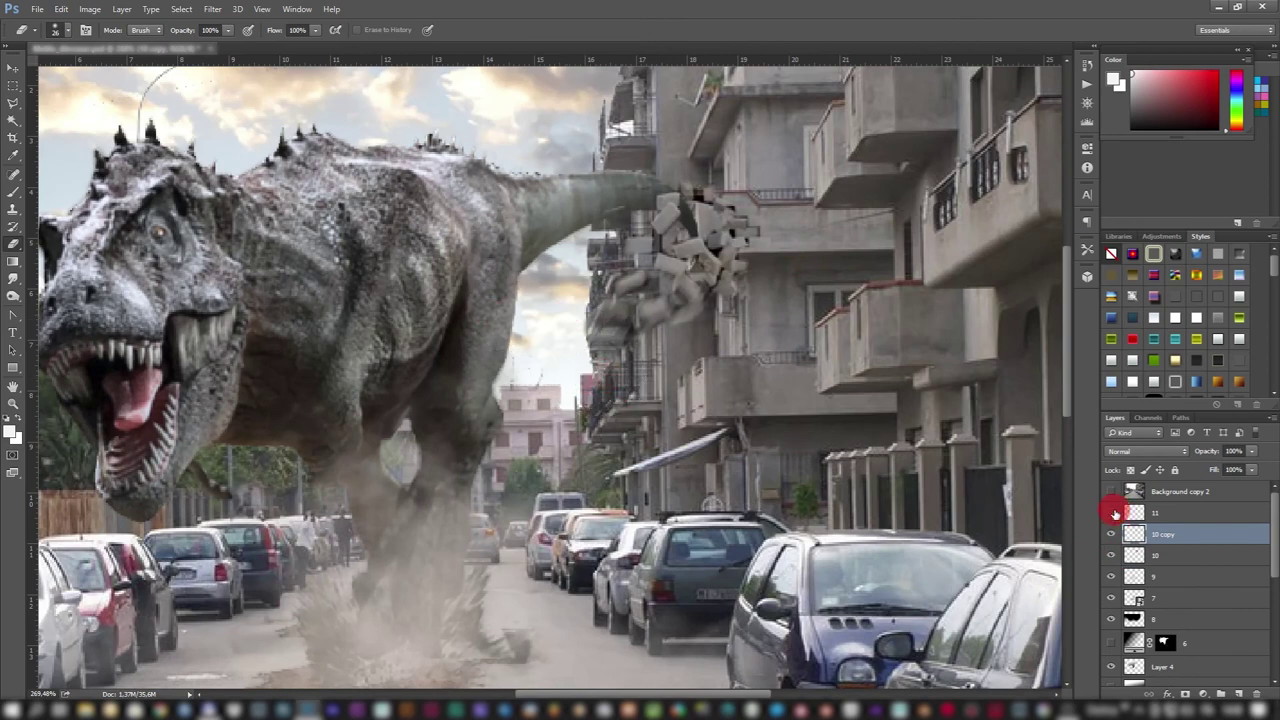
# Step: Show layer 11, deselect the 10 copy layer, and review the full composite zoomed out
pyautogui.click(1114, 512)
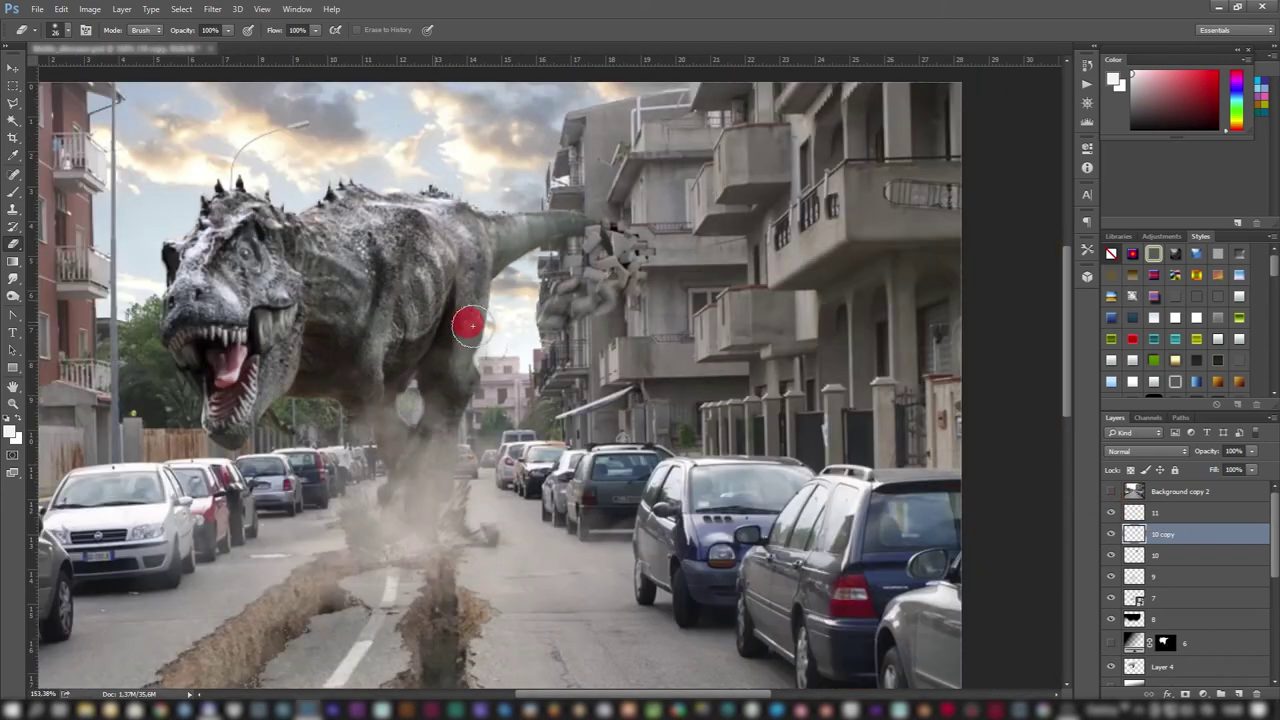
pyautogui.moveTo(466, 323); pyautogui.dragTo(634, 328)
pyautogui.click(14, 66)
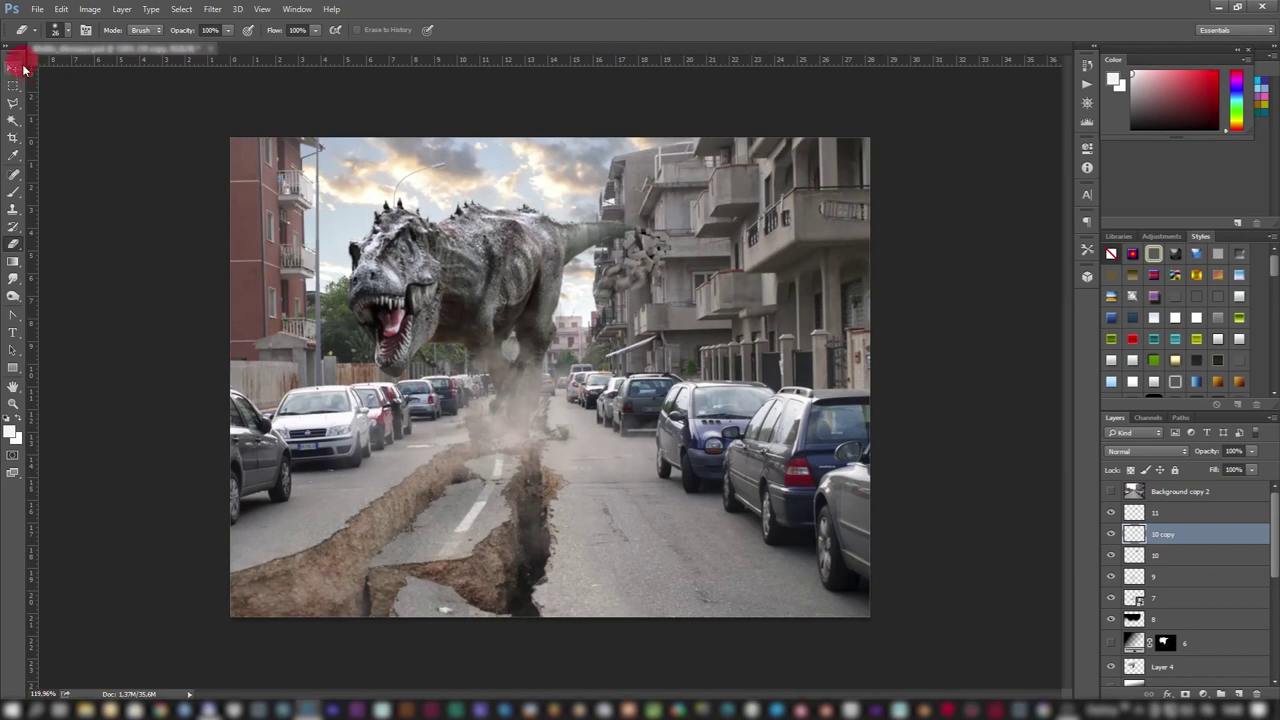
pyautogui.click(156, 152)
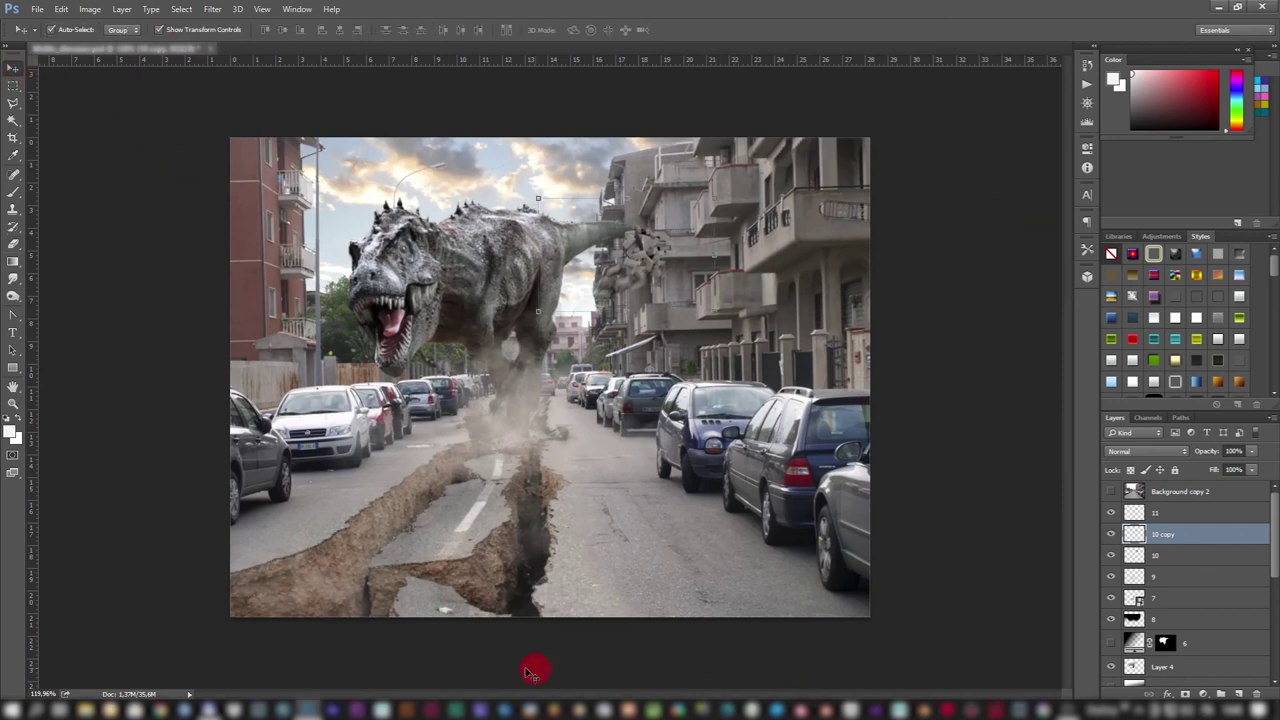
pyautogui.click(306, 607)
pyautogui.click(514, 309)
pyautogui.click(930, 500)
pyautogui.moveTo(652, 272); pyautogui.dragTo(465, 655)
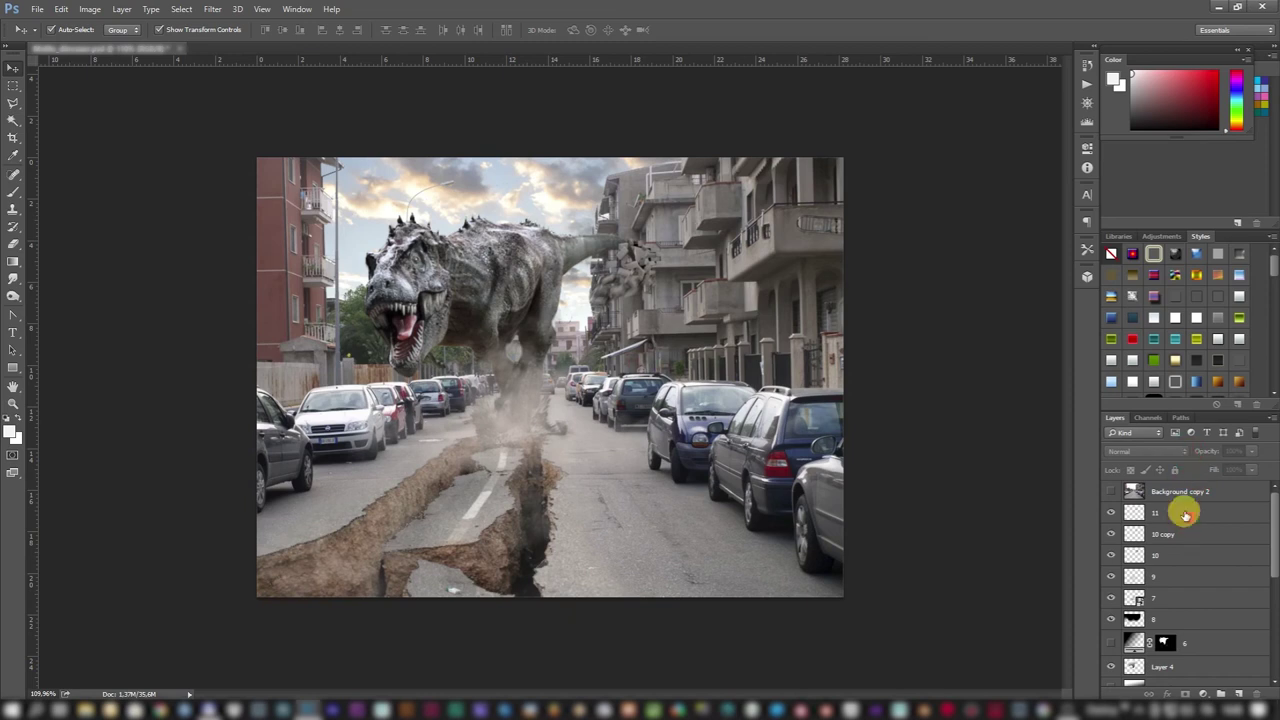
# Step: Add a new empty layer and a Color Lookup adjustment layer above layer 11, listing its 3D LUT files
pyautogui.click(1185, 514)
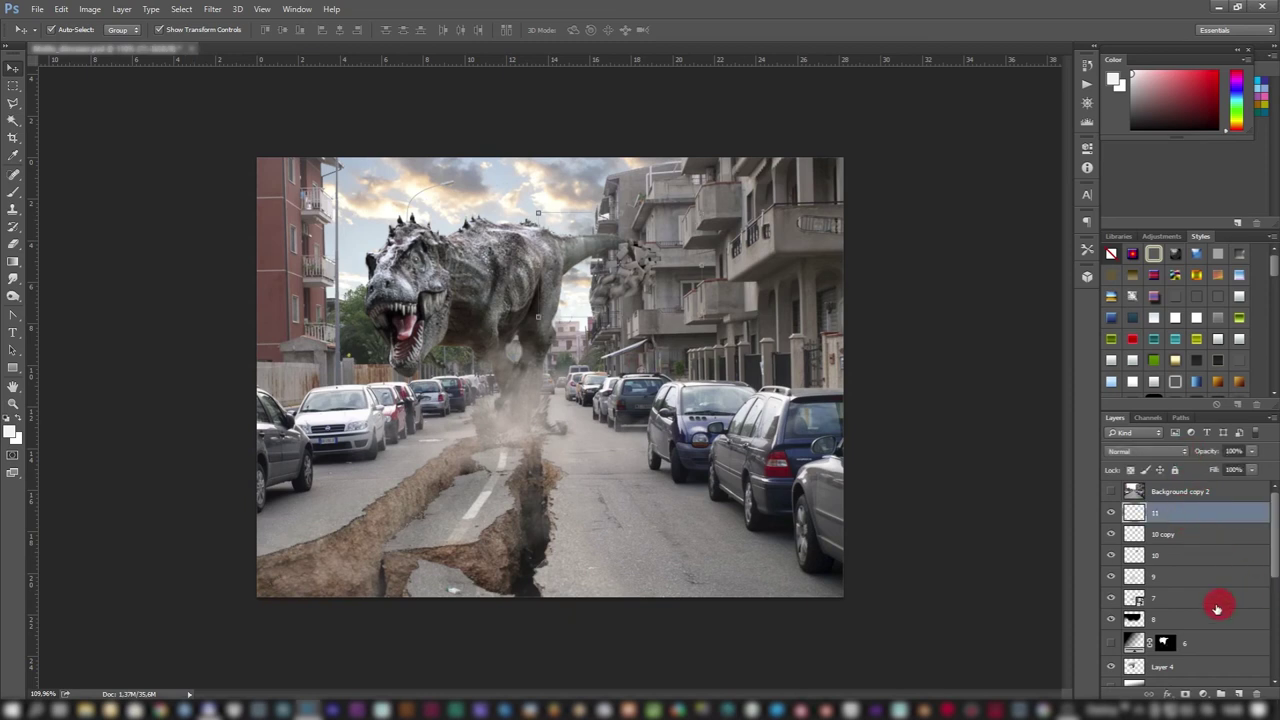
pyautogui.click(1237, 694)
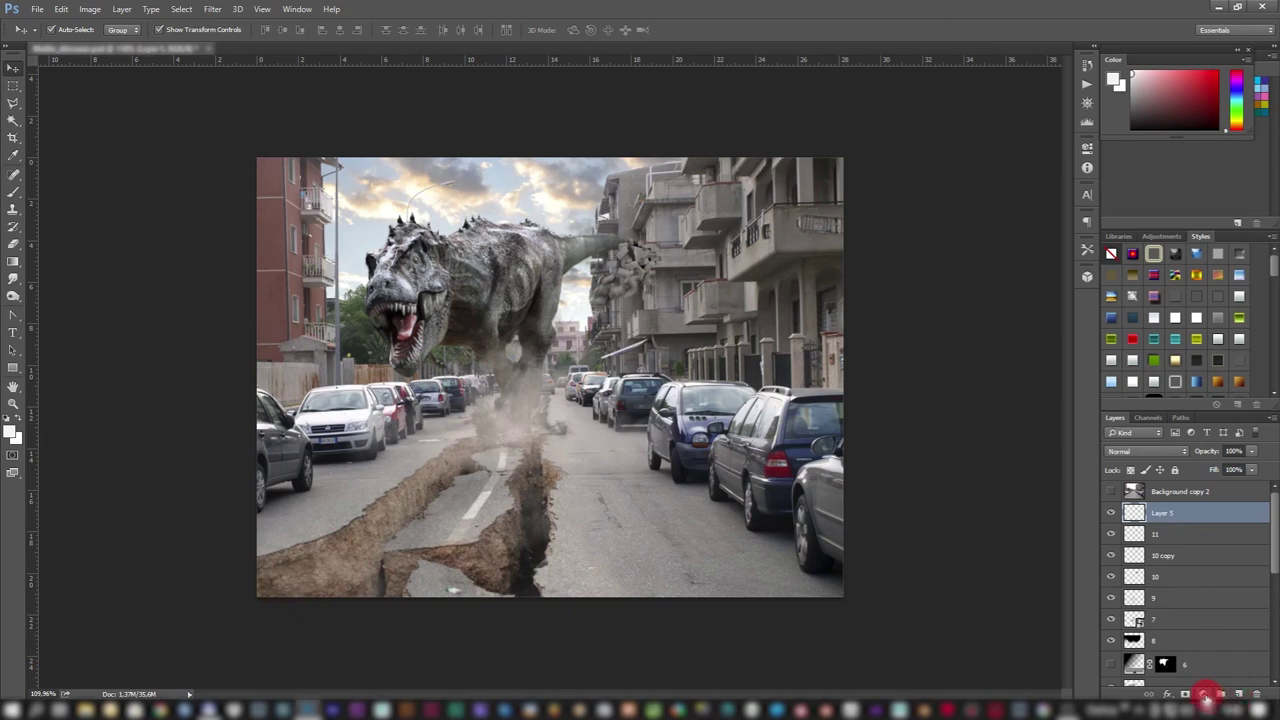
pyautogui.click(1205, 695)
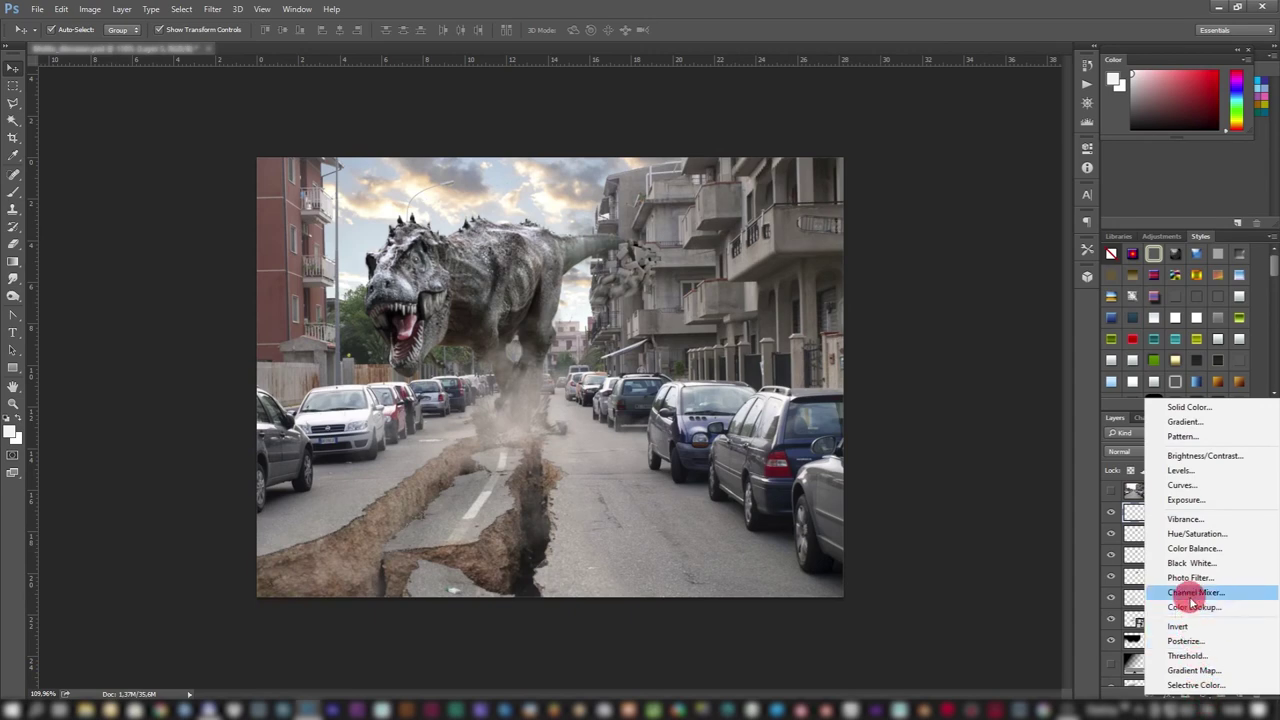
pyautogui.click(1194, 607)
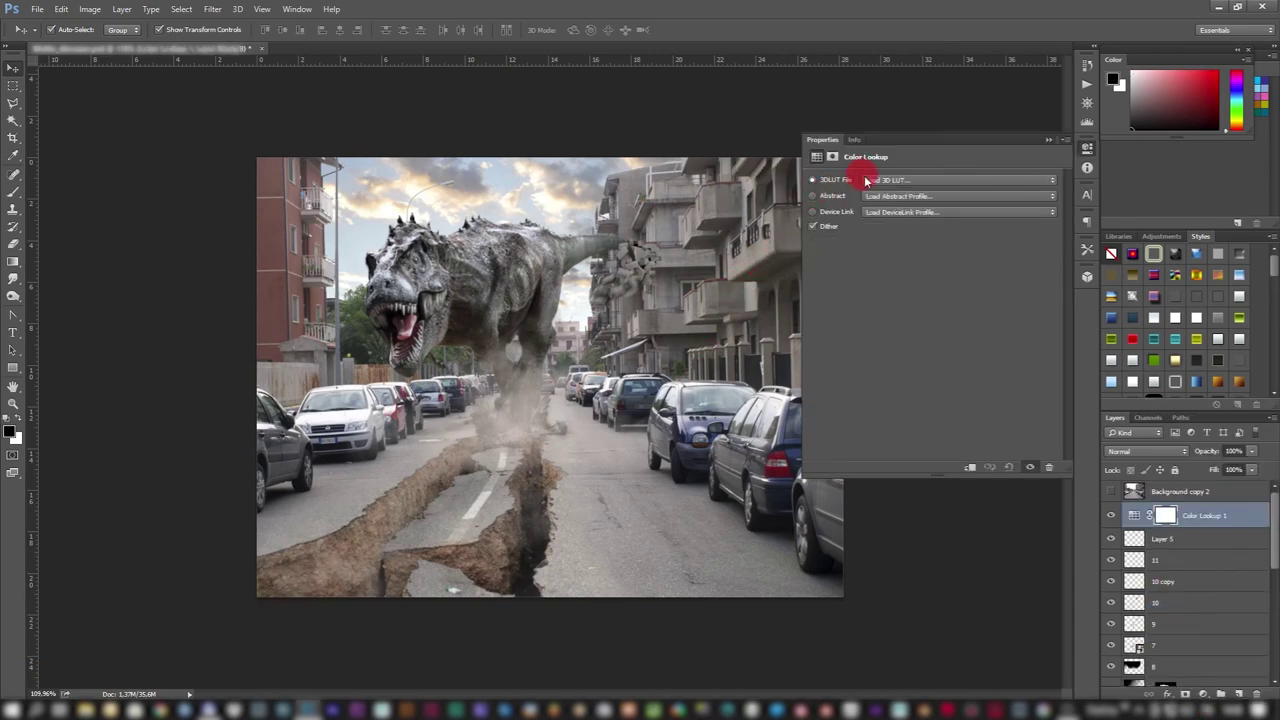
pyautogui.click(871, 180)
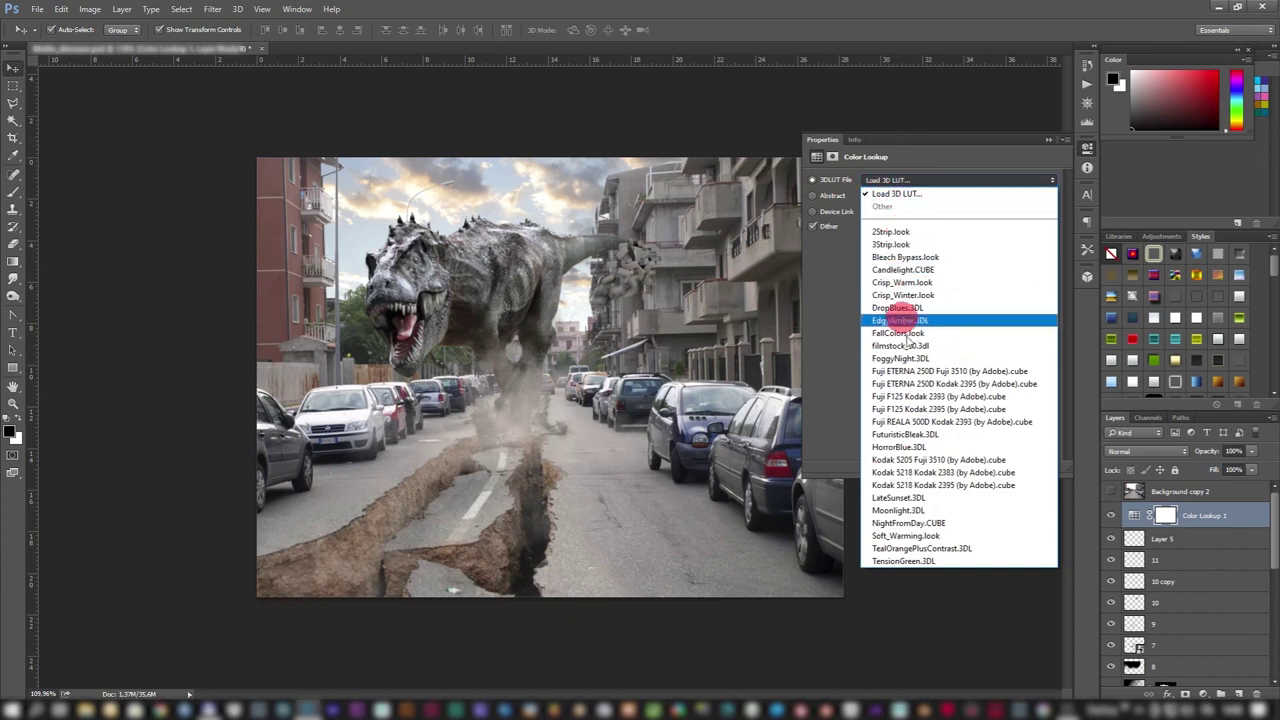
# Step: Dismiss the LUT parse error and apply the Bleach Bypass lookup preset
pyautogui.click(924, 234)
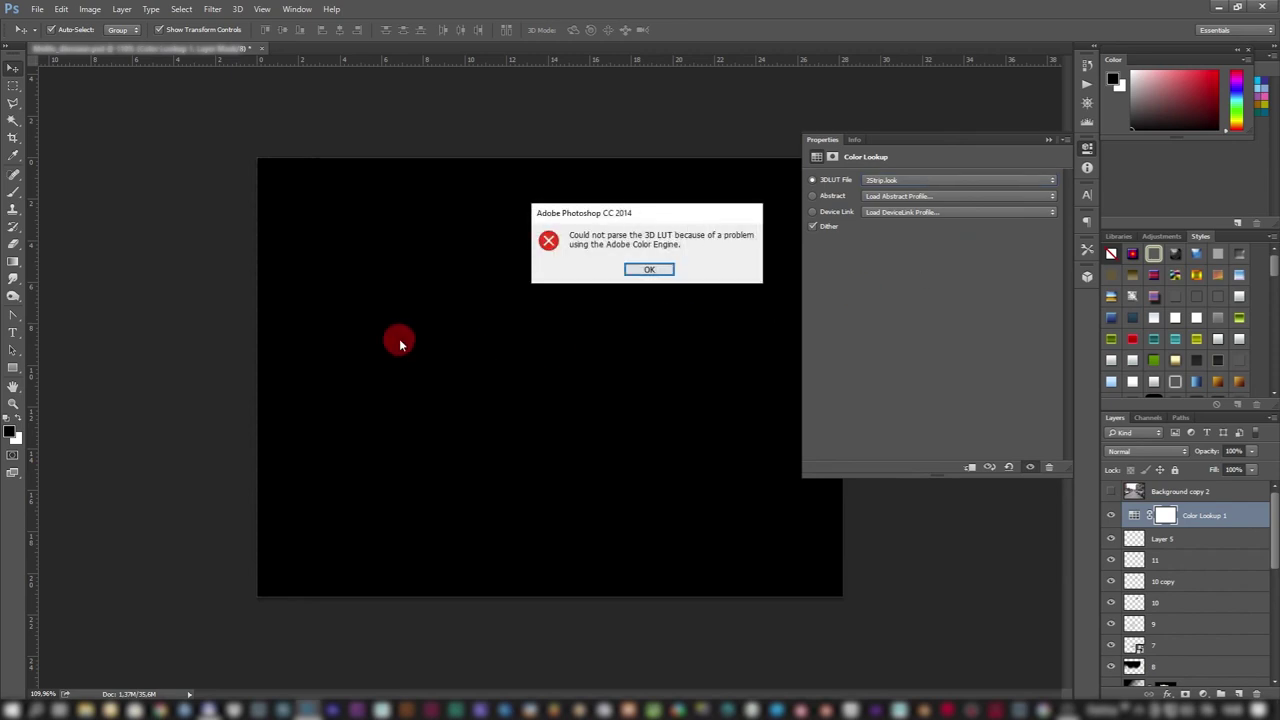
pyautogui.click(636, 272)
pyautogui.click(637, 277)
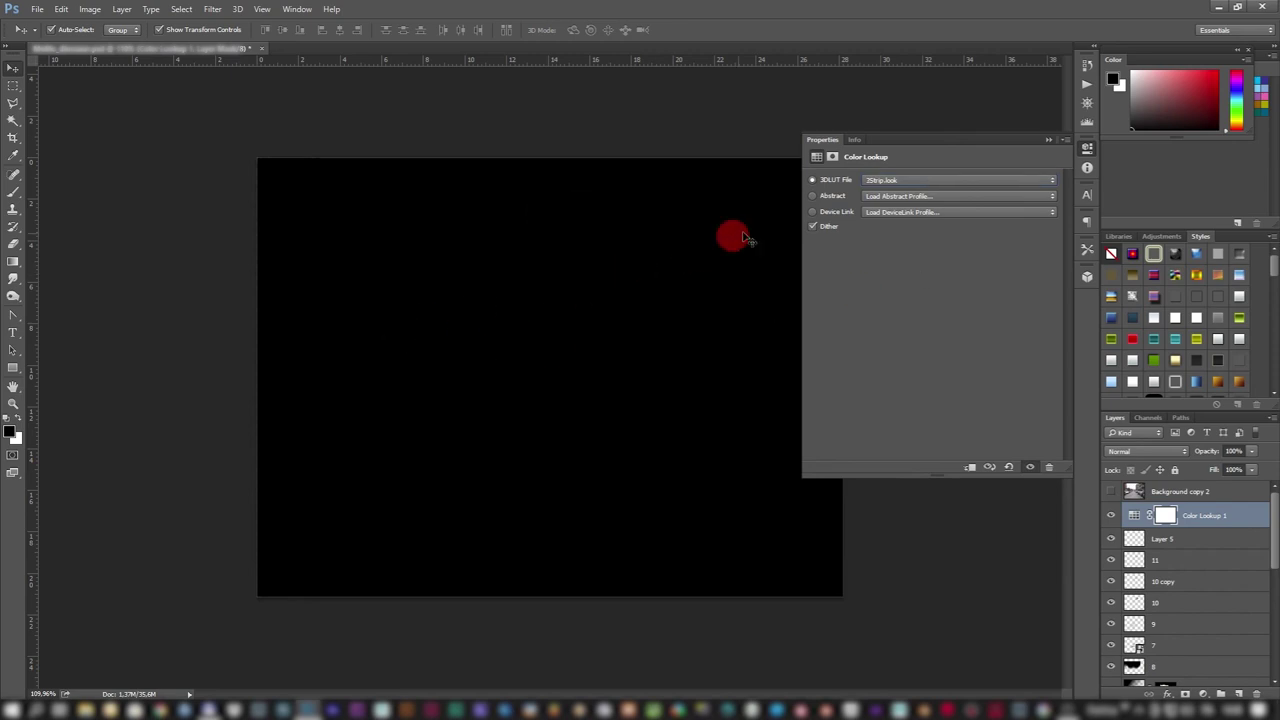
pyautogui.click(886, 181)
pyautogui.click(898, 258)
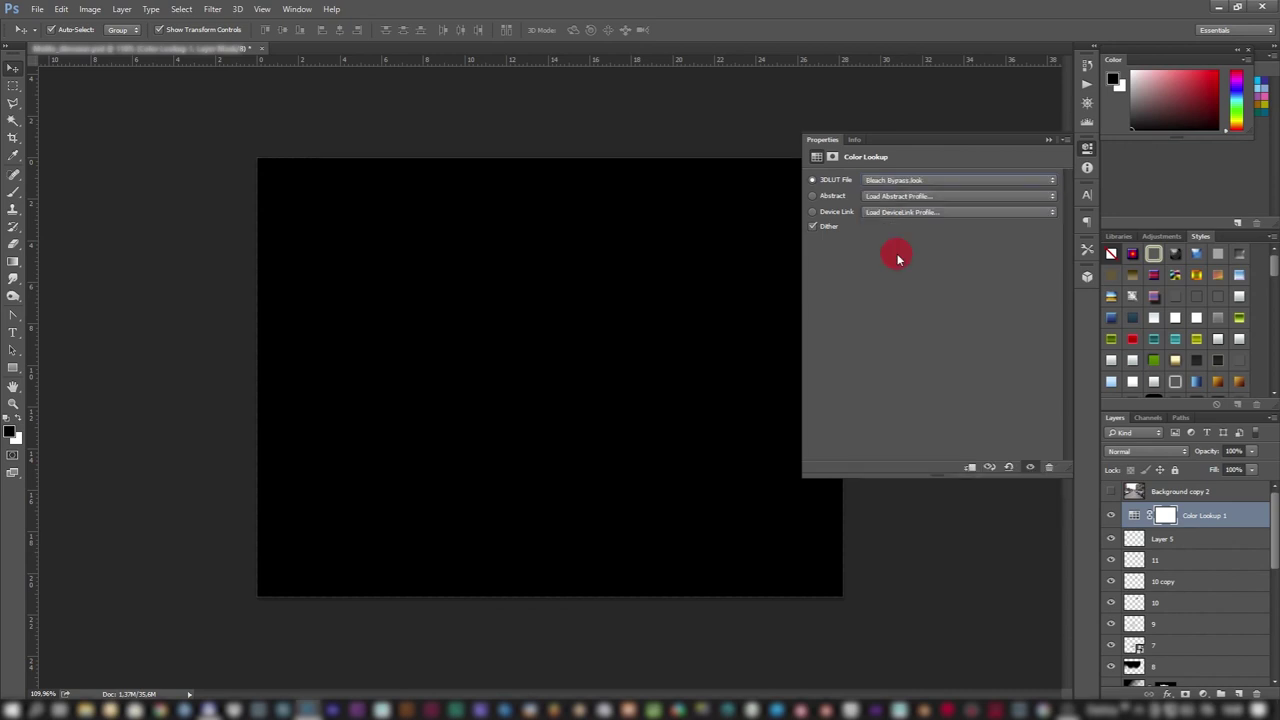
# Step: Preview lookup presets from Candlelight through FallColors and Fuji films to FuturisticBleak
pyautogui.press('Down')
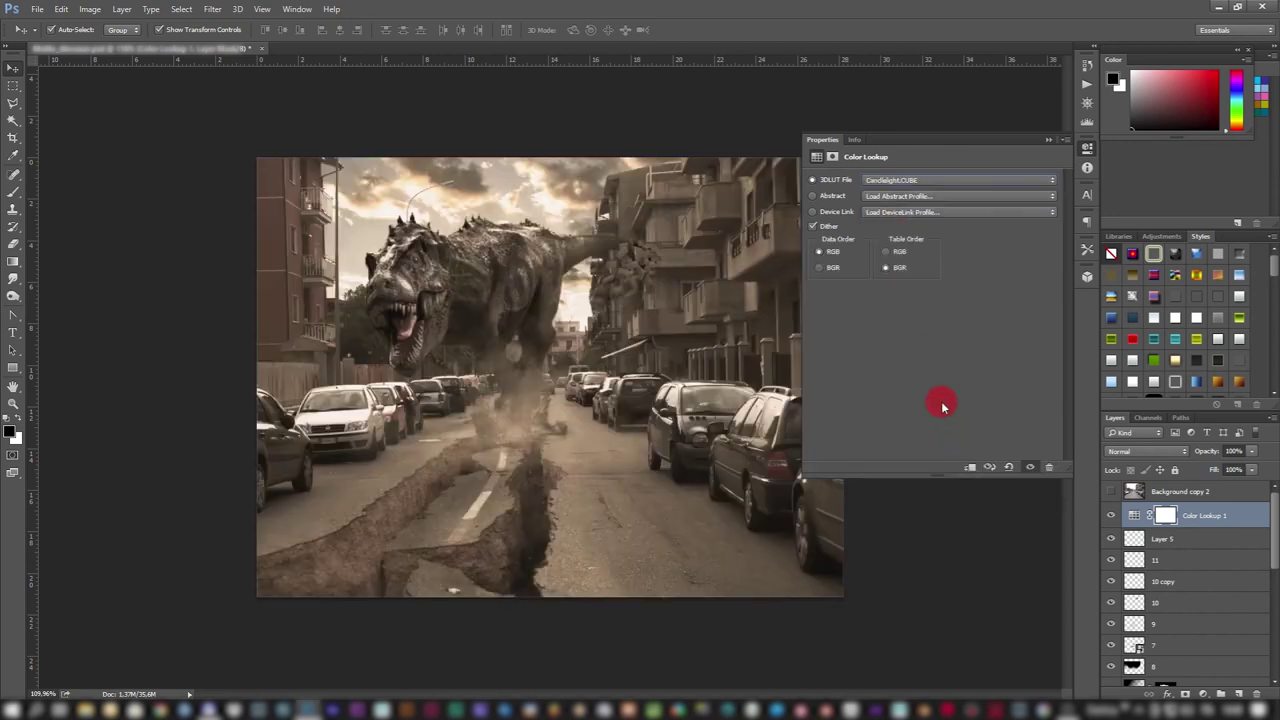
pyautogui.press('Down')
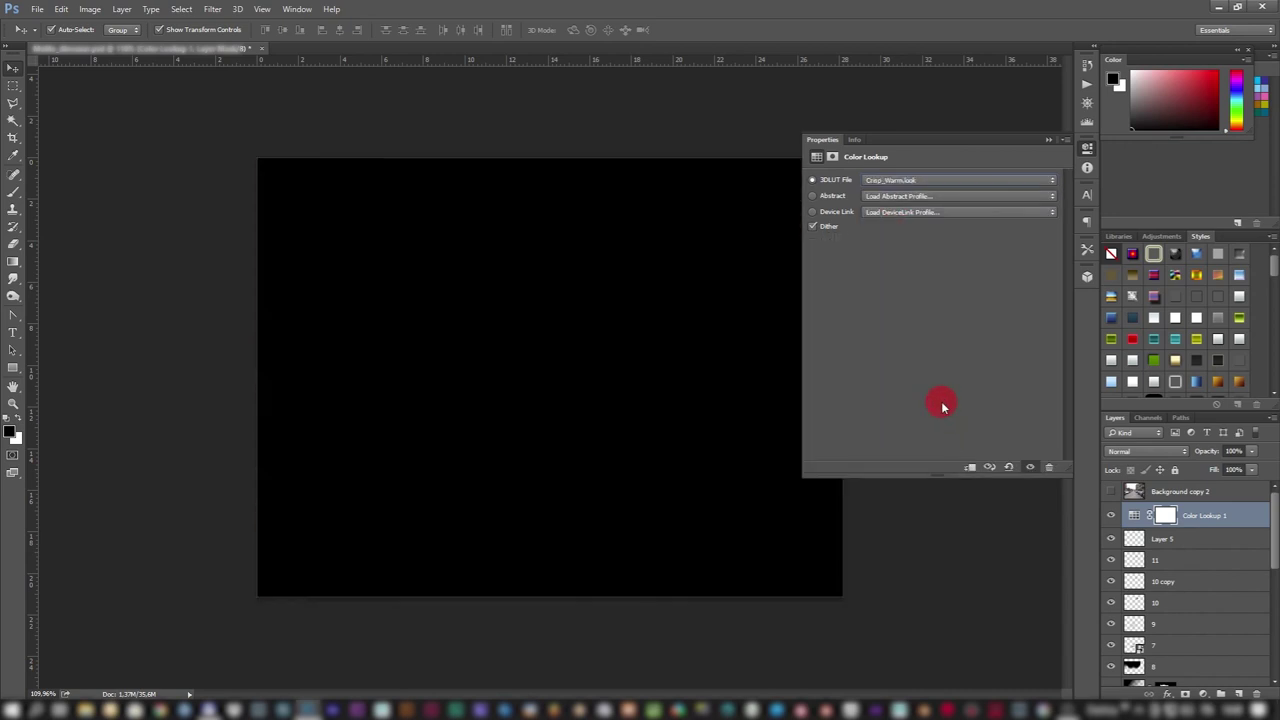
pyautogui.press('Down')
pyautogui.press('Down')
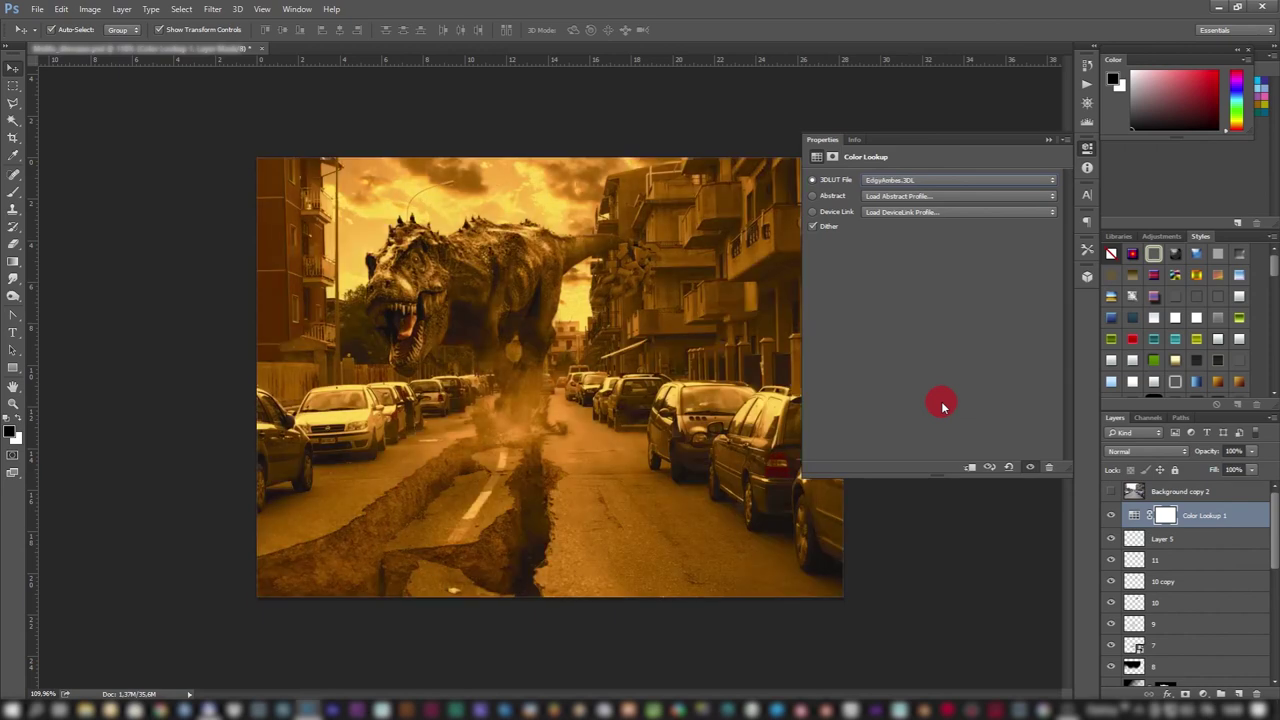
pyautogui.press('Down')
pyautogui.press('Down')
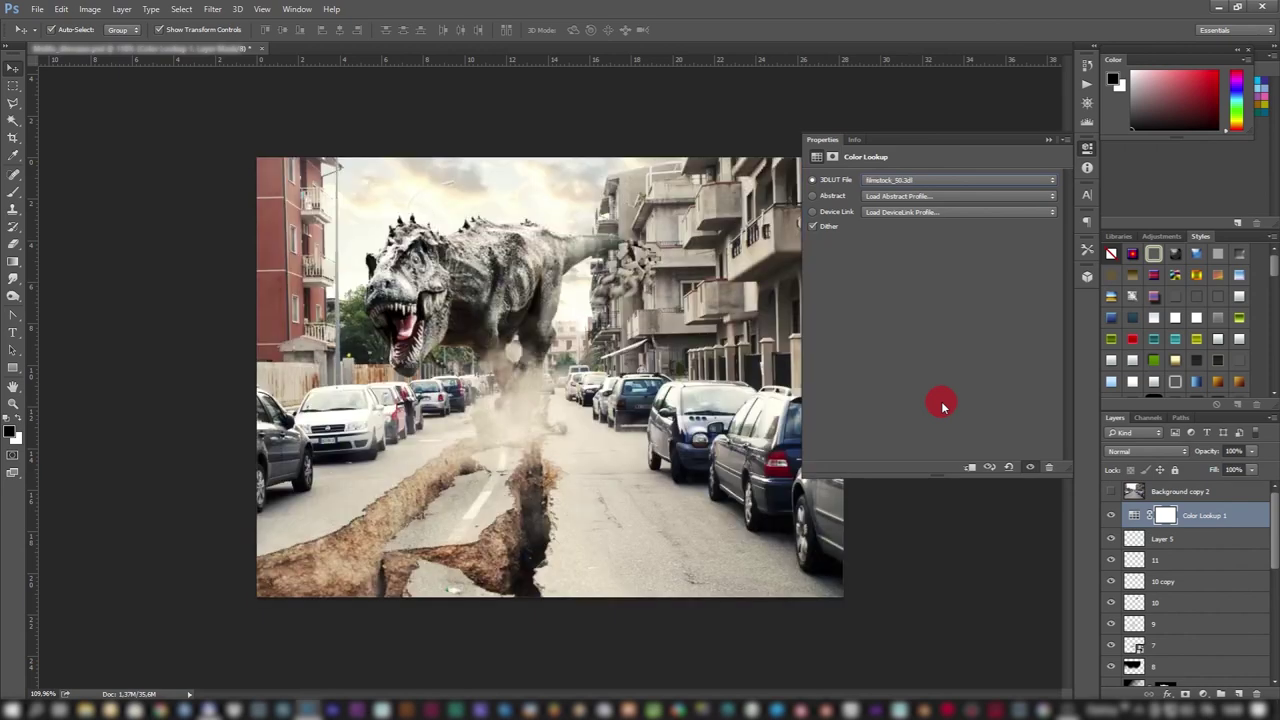
pyautogui.press('Down')
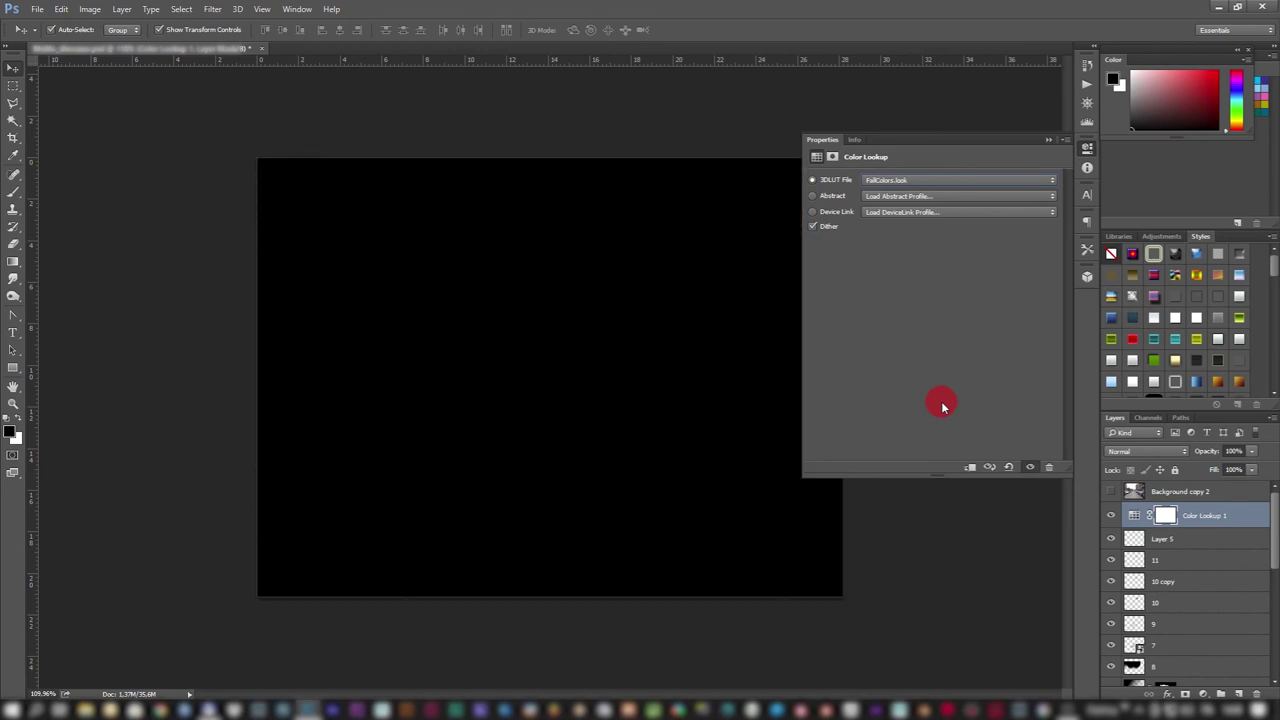
pyautogui.press('Down')
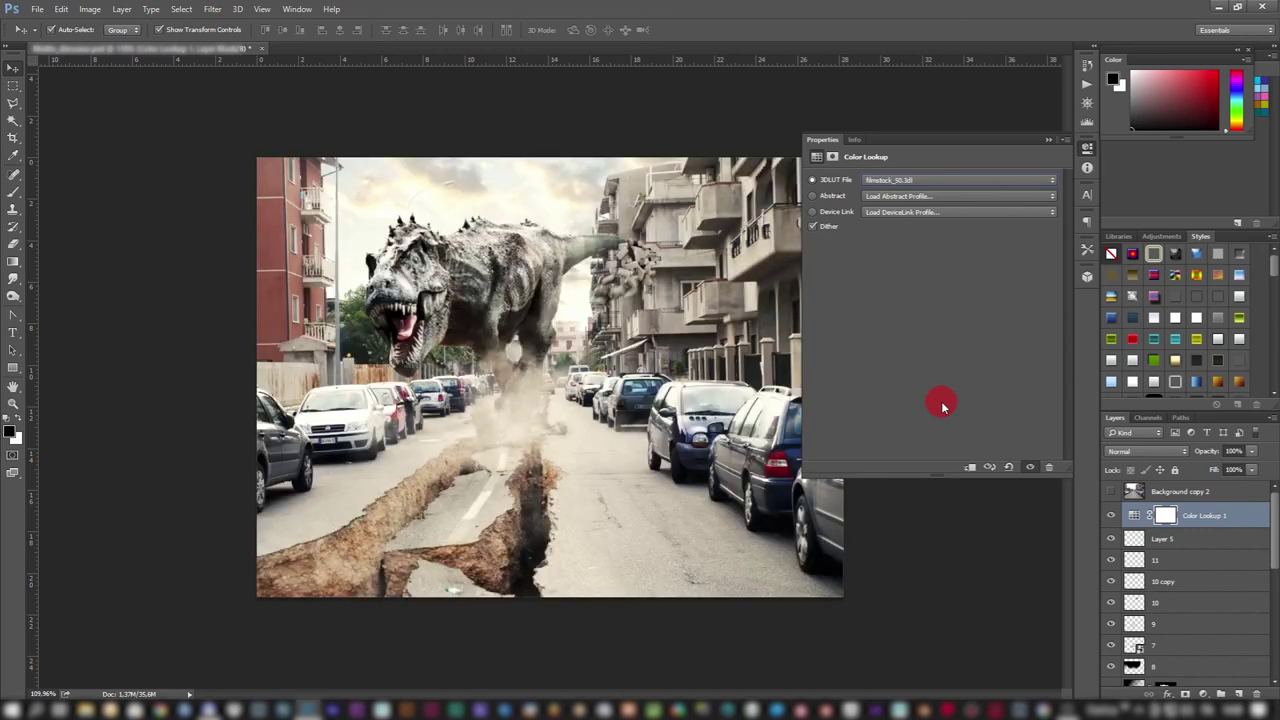
pyautogui.press('Down')
pyautogui.press('Down')
pyautogui.press('Down')
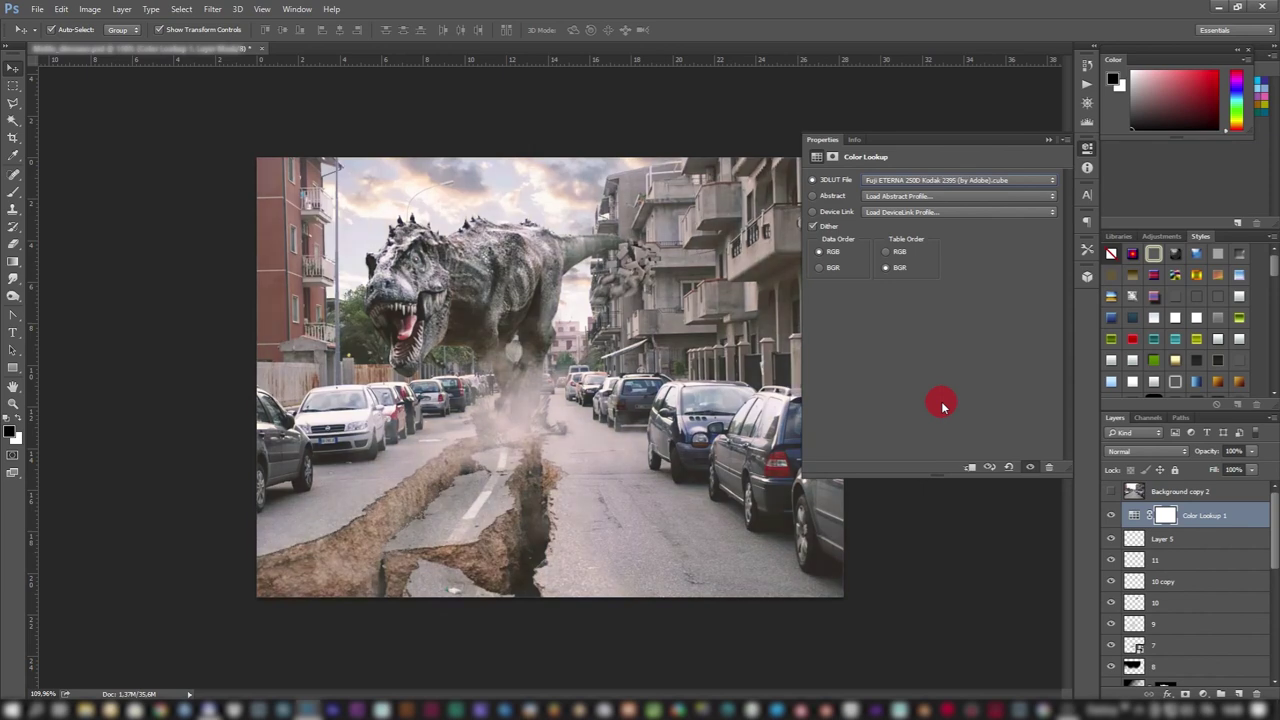
pyautogui.press('Down')
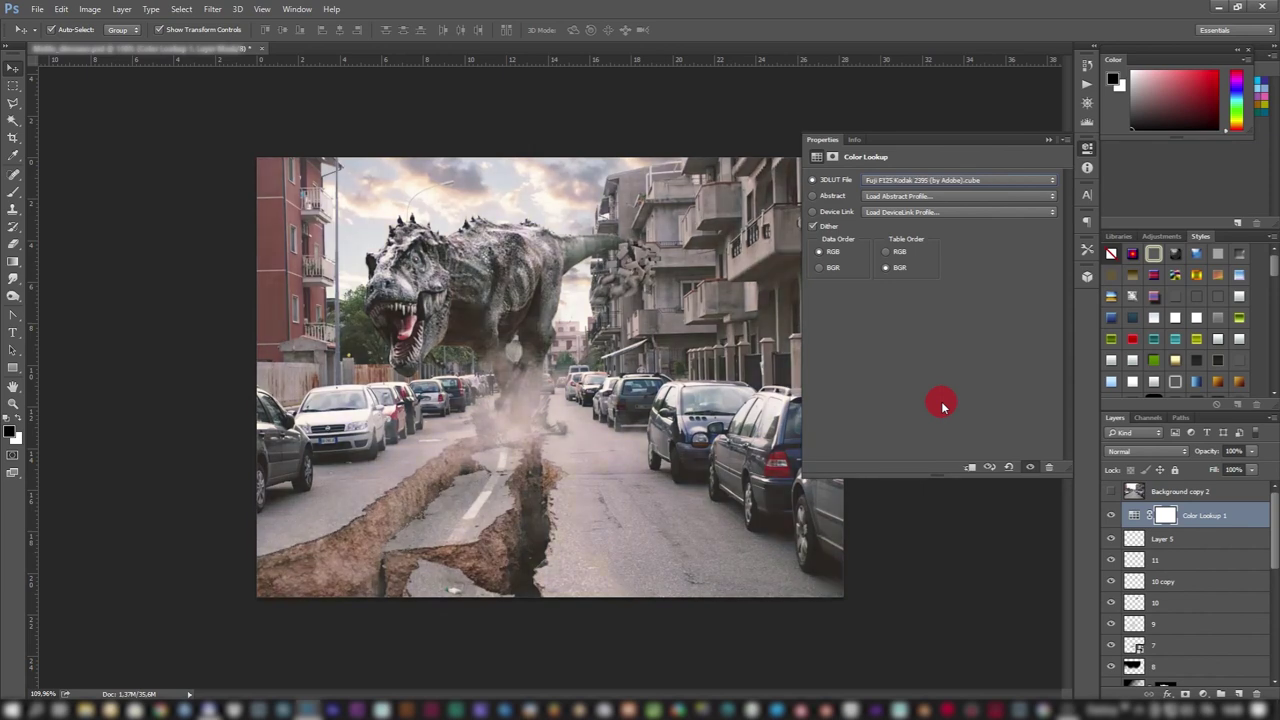
pyautogui.press('Down')
pyautogui.press('Down')
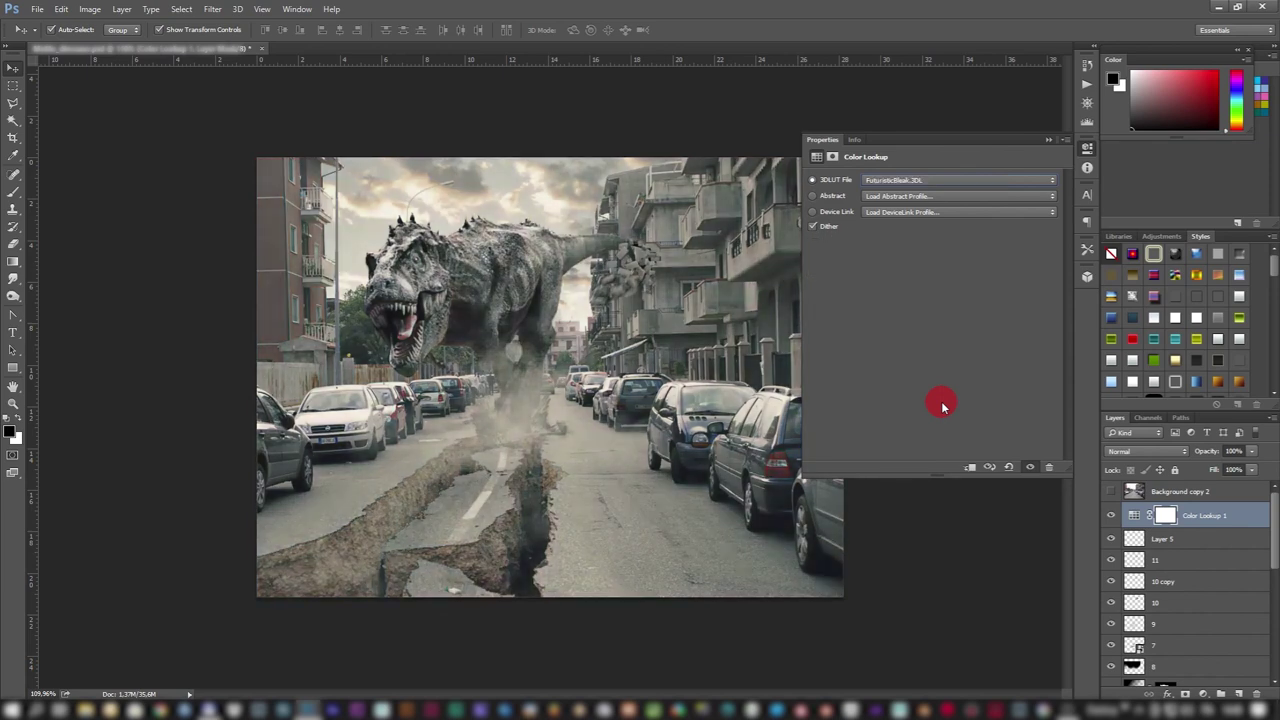
pyautogui.press('Down')
# Step: Compare Kodak, LateSunset and Moonlight lookups, settling on Kodak 5205 Fuji 3510 (by Adobe).cube
pyautogui.press('Up')
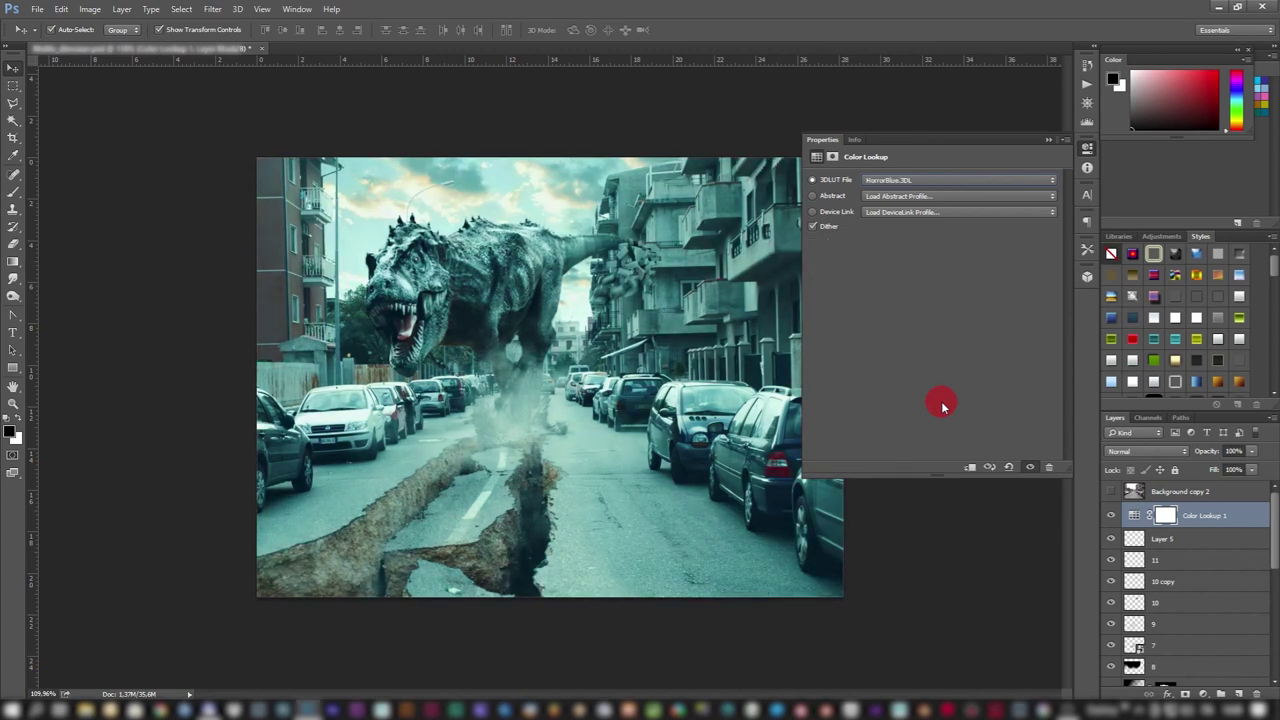
pyautogui.press('Down')
pyautogui.press('Down')
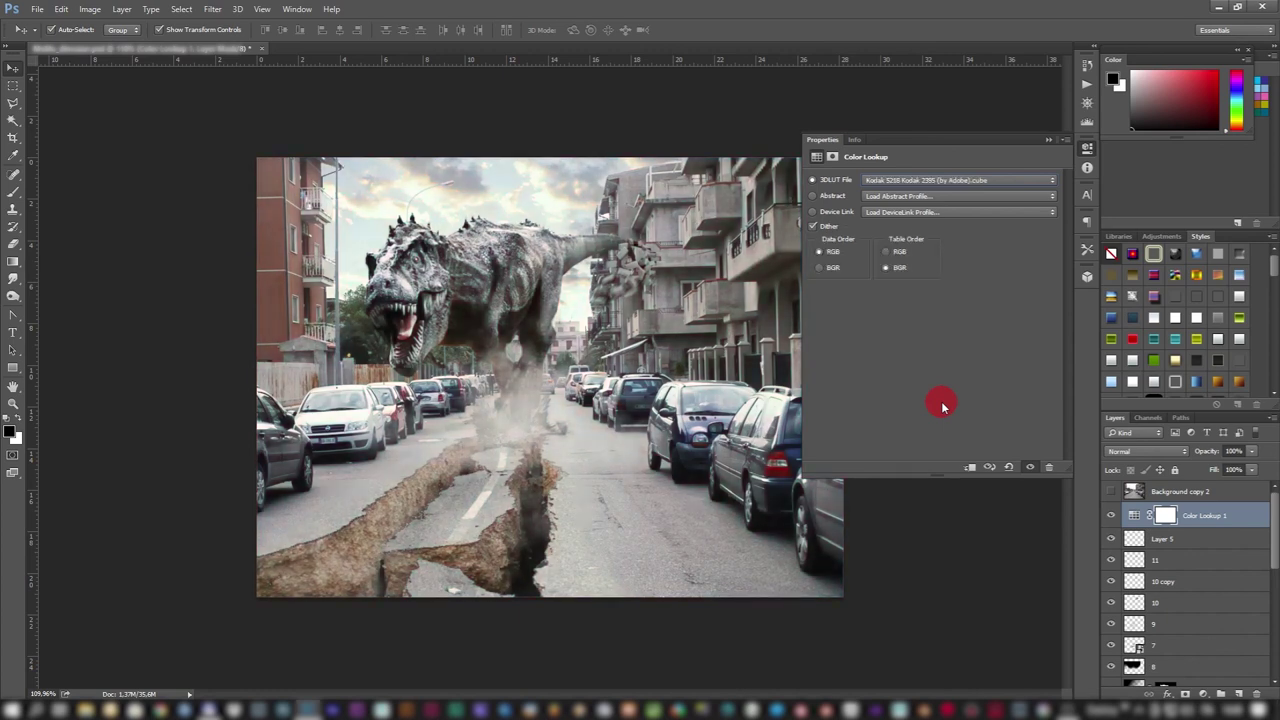
pyautogui.press('Down')
pyautogui.press('Up')
pyautogui.press('Down')
pyautogui.press('Down')
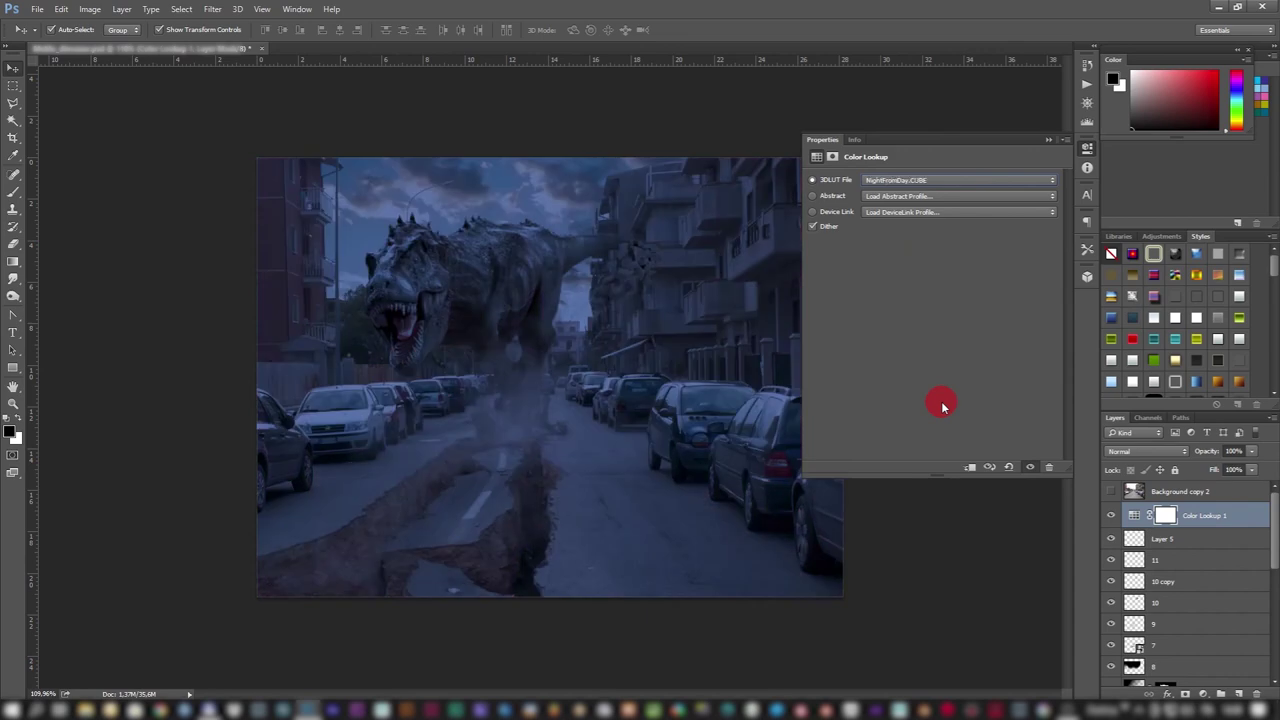
pyautogui.press('Down')
pyautogui.press('Up')
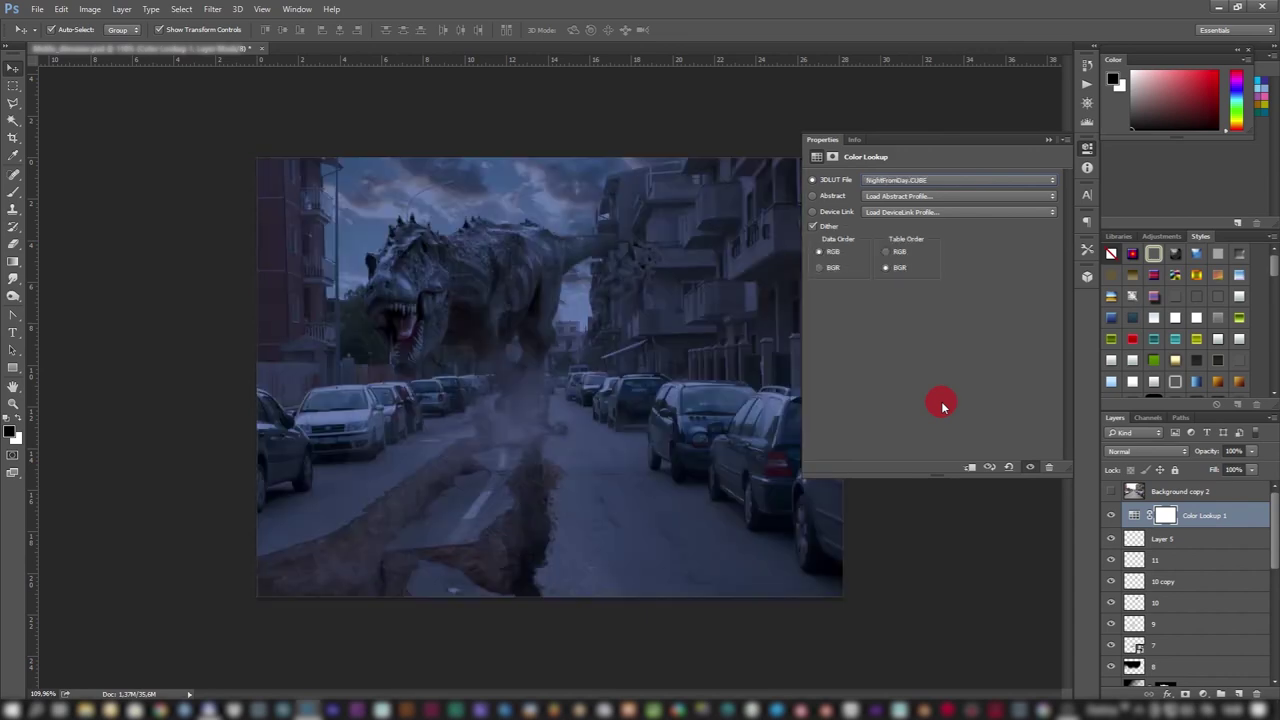
pyautogui.press('Up')
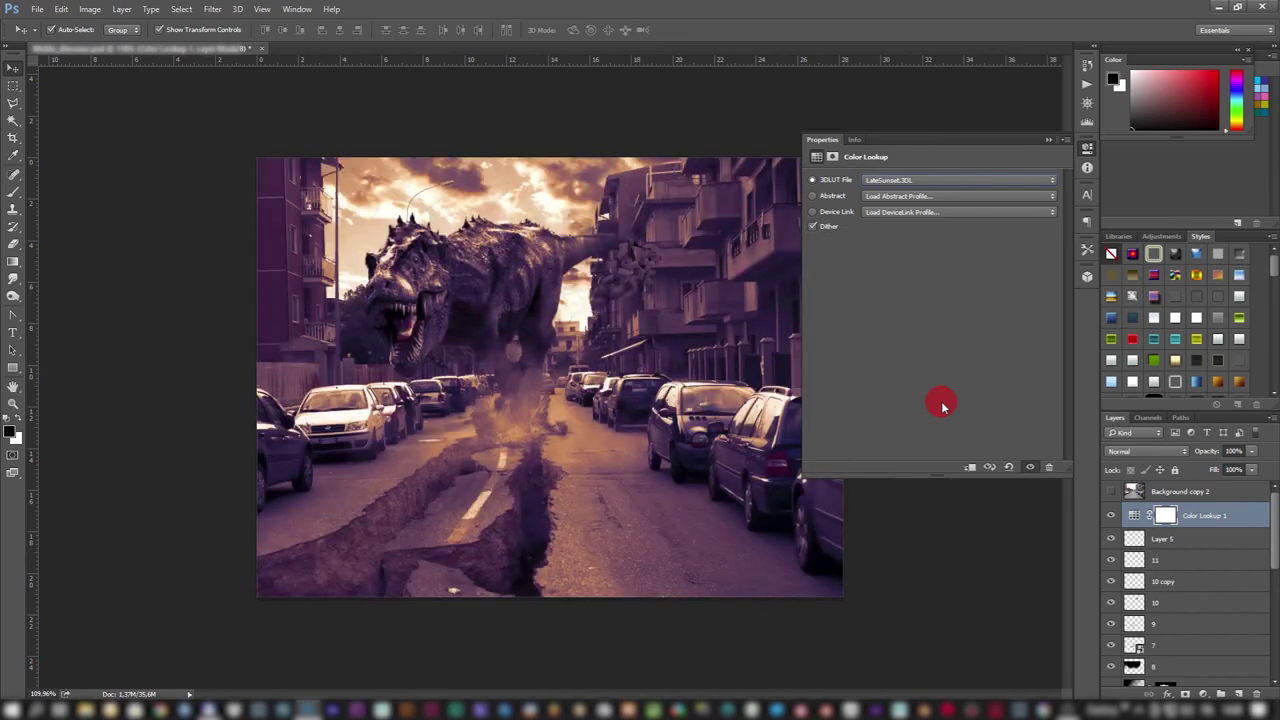
pyautogui.press('Up')
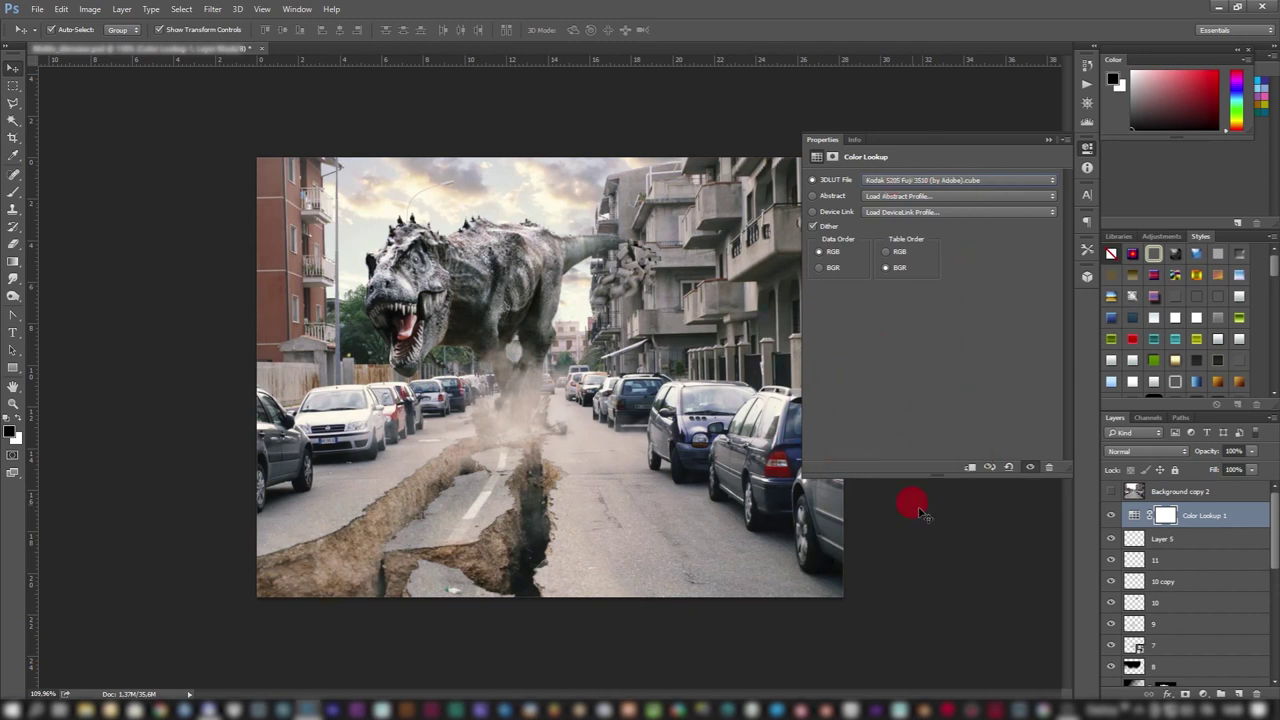
# Step: Set the Color Lookup 1 layer to 26% opacity and deselect to review the lighter grade
pyautogui.click(990, 558)
pyautogui.click(1089, 146)
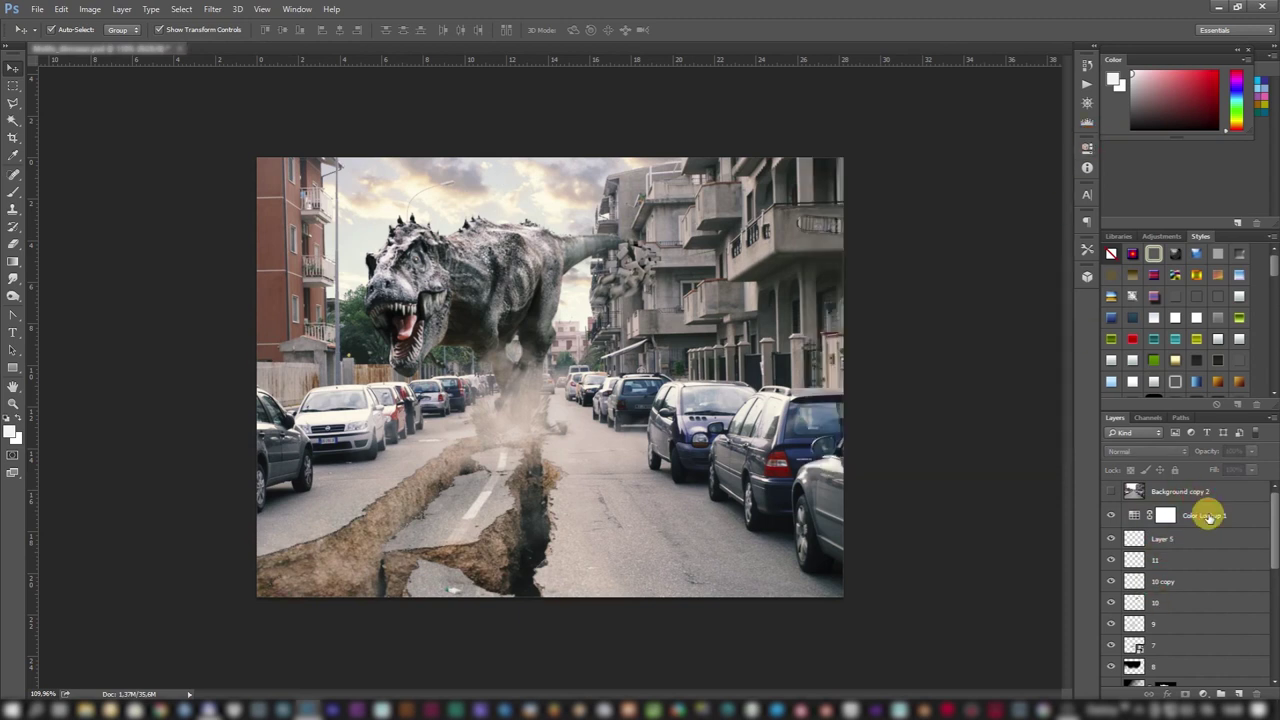
pyautogui.click(1204, 512)
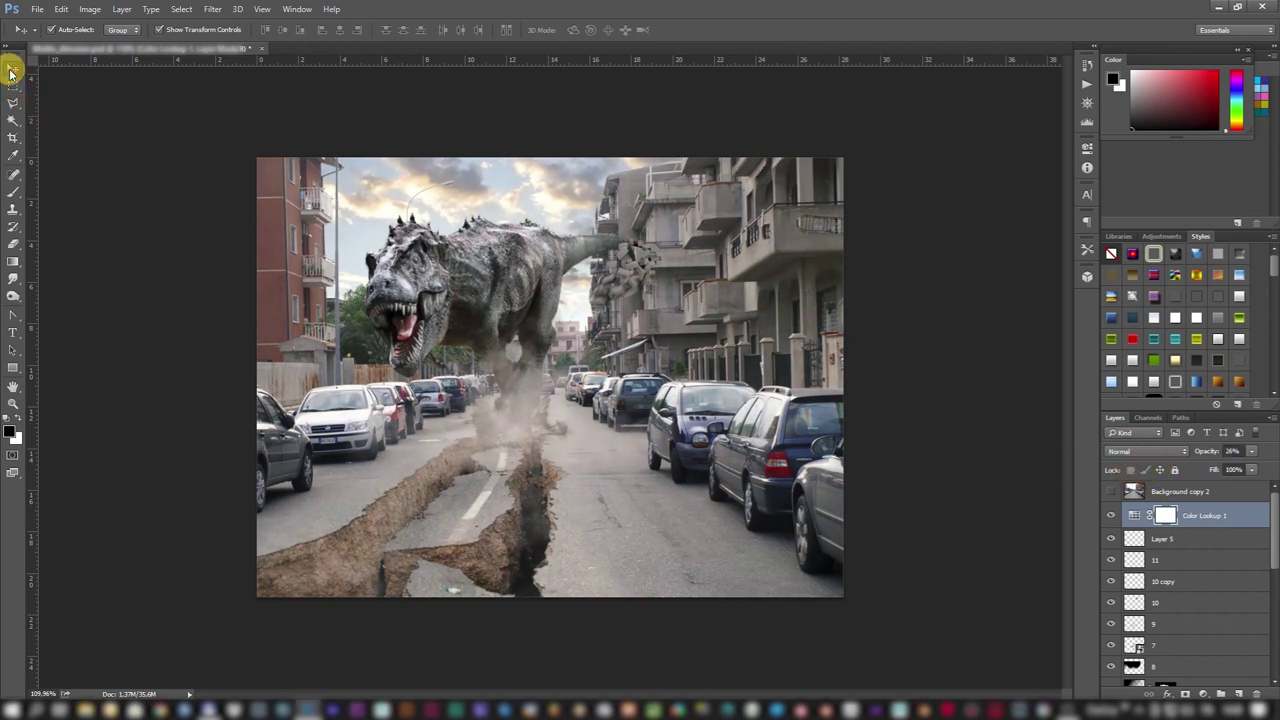
pyautogui.click(155, 172)
pyautogui.scroll(-2, 500, 366)
pyautogui.scroll(2, 551, 391)
pyautogui.scroll(2, 551, 391)
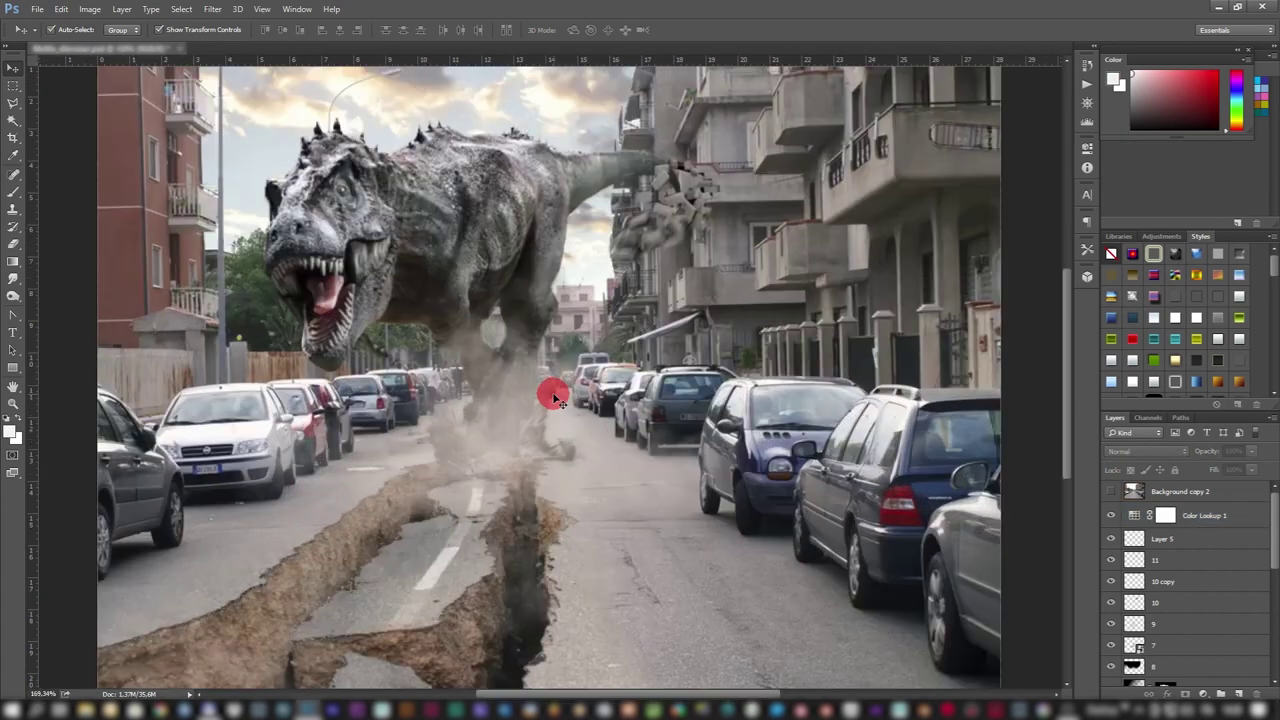
pyautogui.scroll(-1, 555, 397)
pyautogui.scroll(-1, 555, 397)
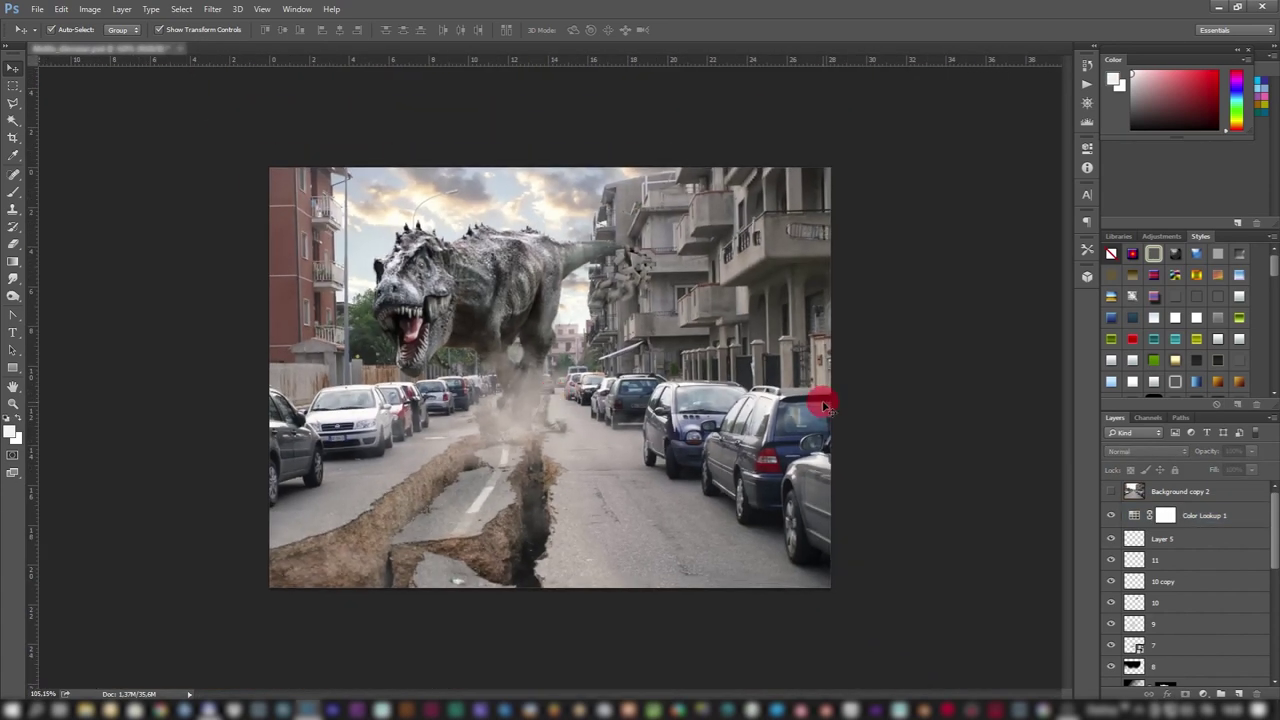